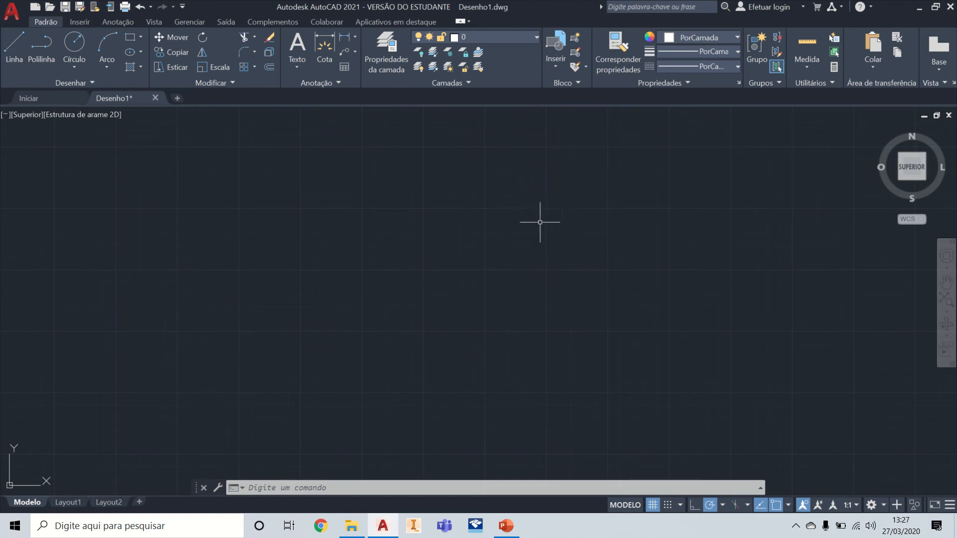
Step: Open the Tabela spreadsheet from the 6ª aula folder, enable editing and show the Camadas sheet
{"action": "left_click", "coordinate": [348, 534]}
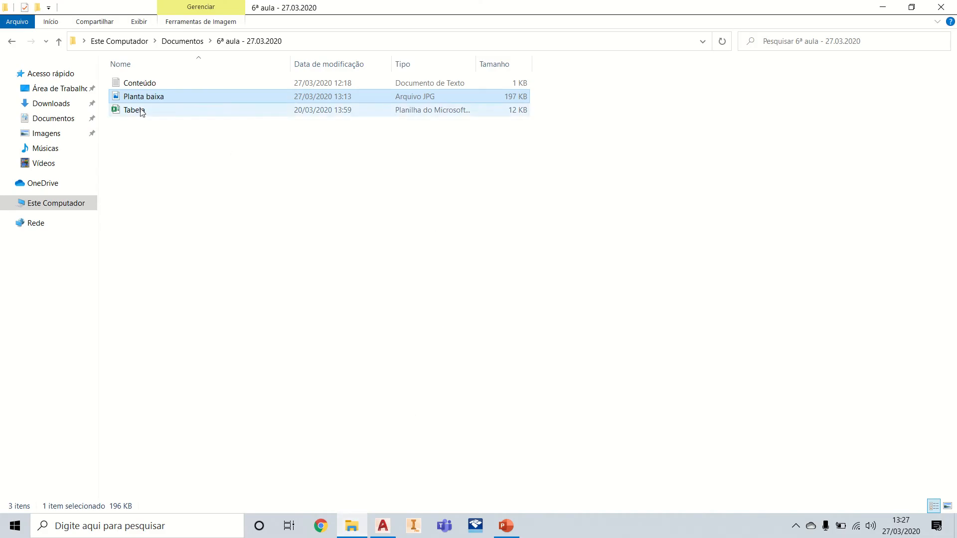
{"action": "double_click", "coordinate": [135, 110]}
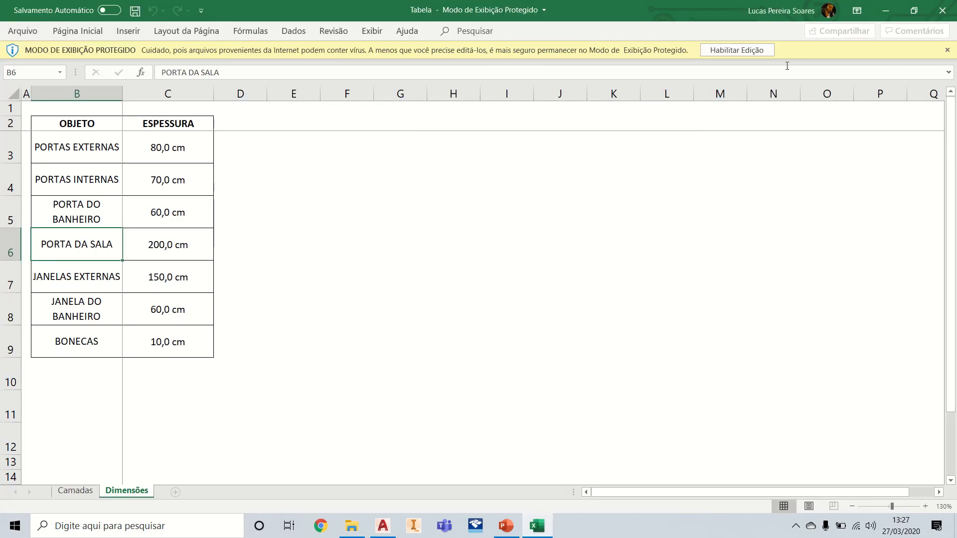
{"action": "left_click", "coordinate": [736, 50]}
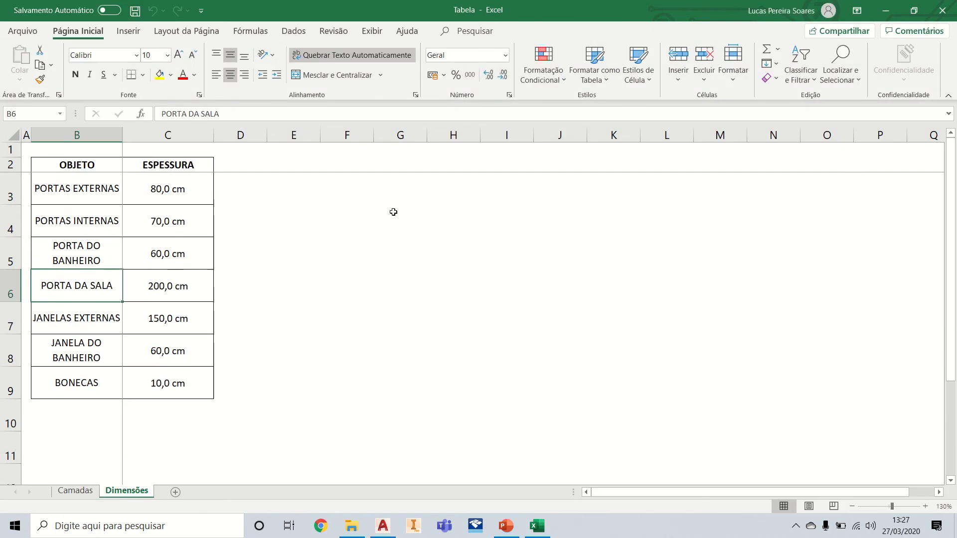
{"action": "left_click", "coordinate": [87, 497]}
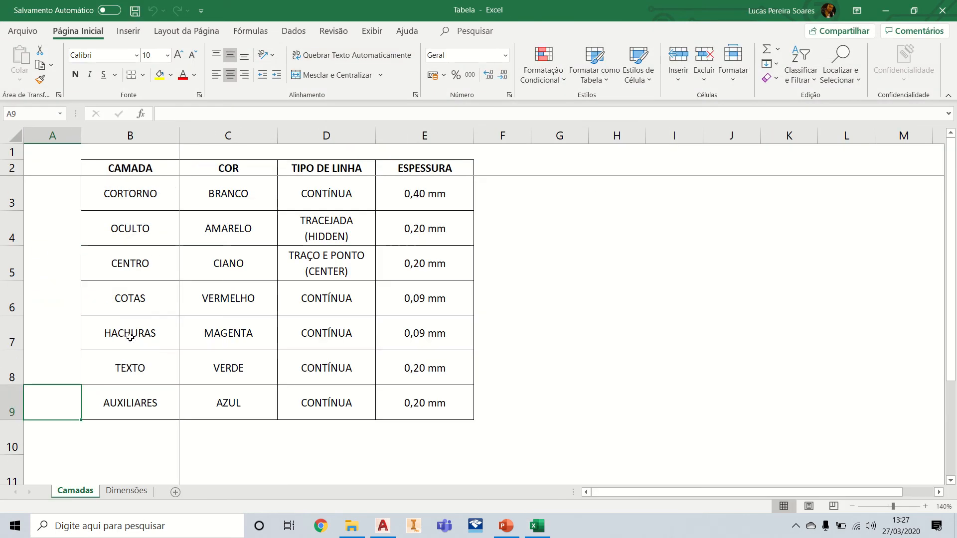
Step: Examine the layer names, colours, line types and thicknesses in the Camadas table
{"action": "left_click", "coordinate": [134, 190]}
{"action": "left_click_drag", "start_coordinate": [134, 191], "coordinate": [448, 406]}
{"action": "left_click", "coordinate": [705, 382]}
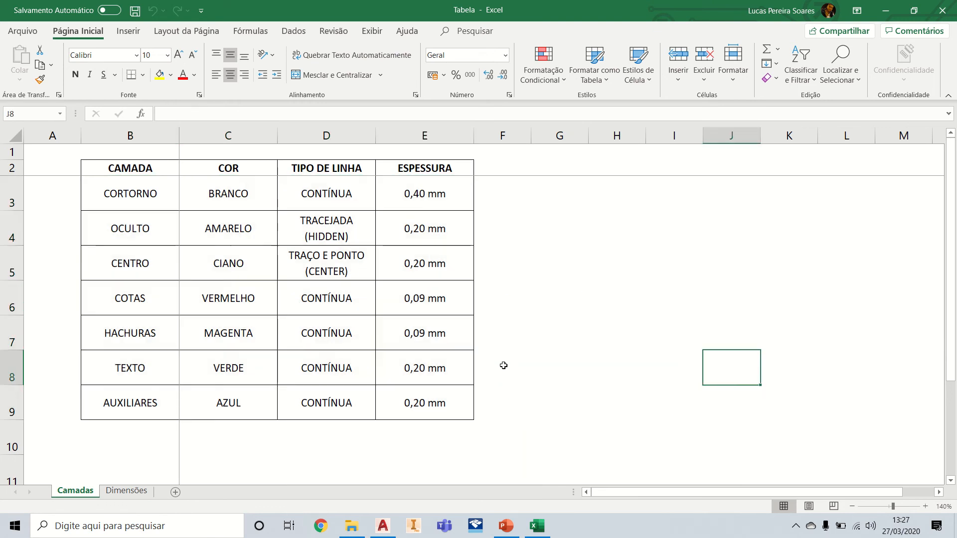
{"action": "left_click", "coordinate": [518, 396]}
{"action": "left_click", "coordinate": [574, 397]}
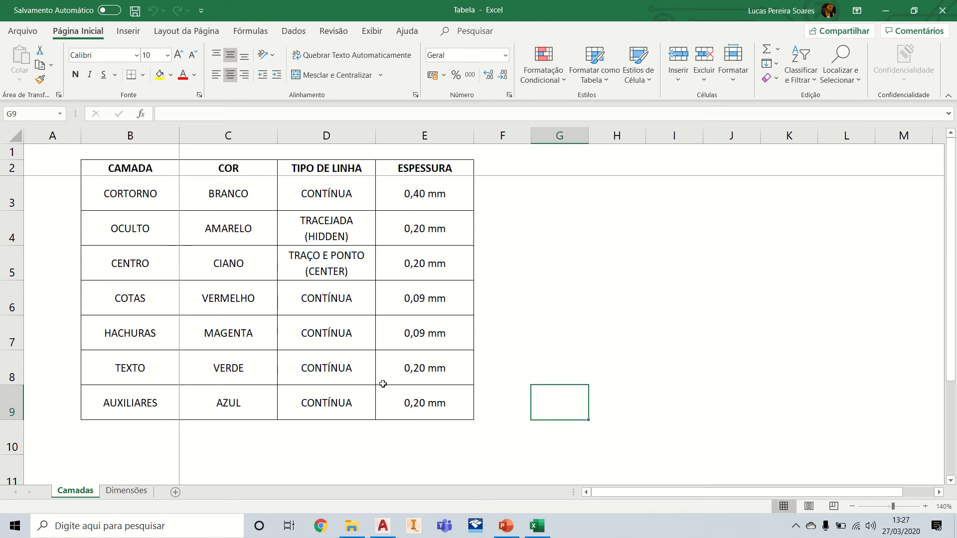
{"action": "left_click_drag", "start_coordinate": [442, 406], "coordinate": [117, 173]}
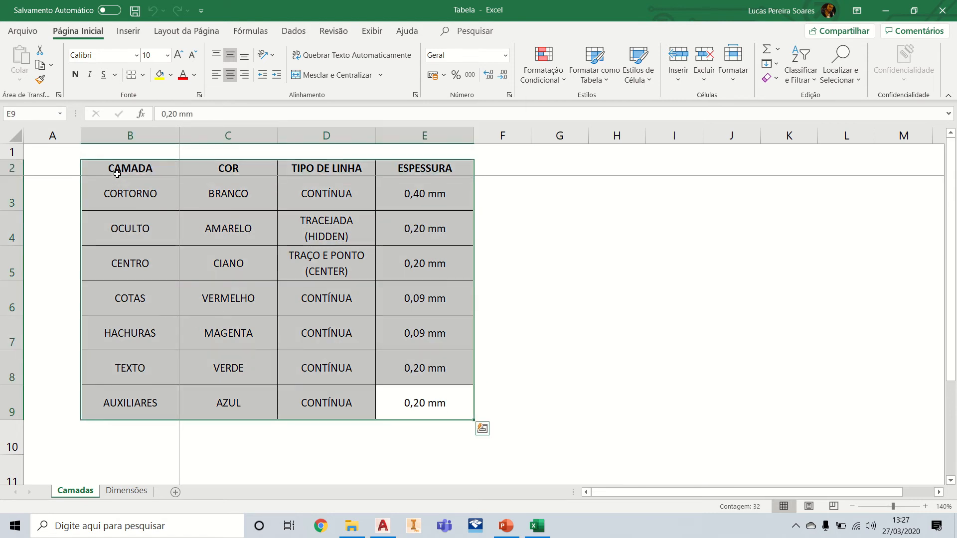
{"action": "left_click", "coordinate": [619, 271]}
{"action": "left_click", "coordinate": [558, 228]}
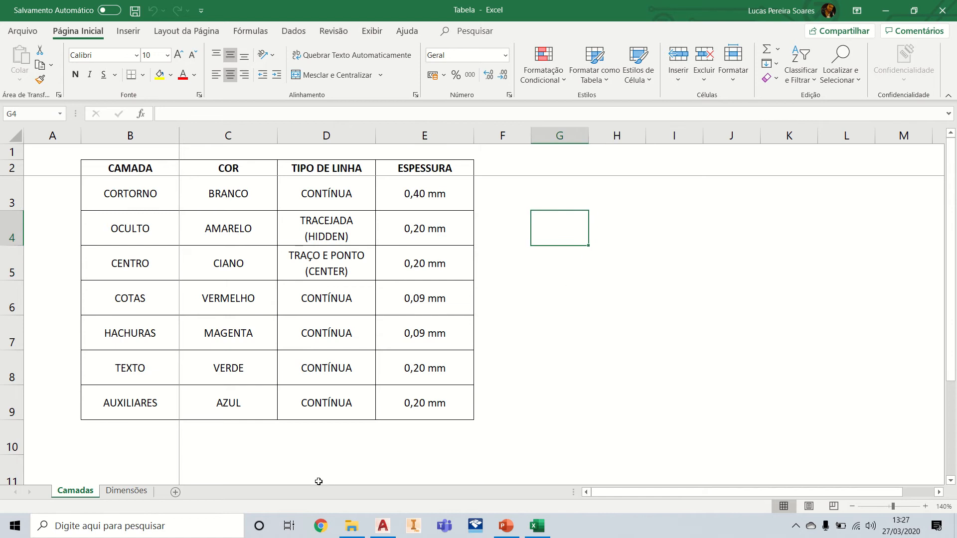
{"action": "left_click", "coordinate": [384, 532]}
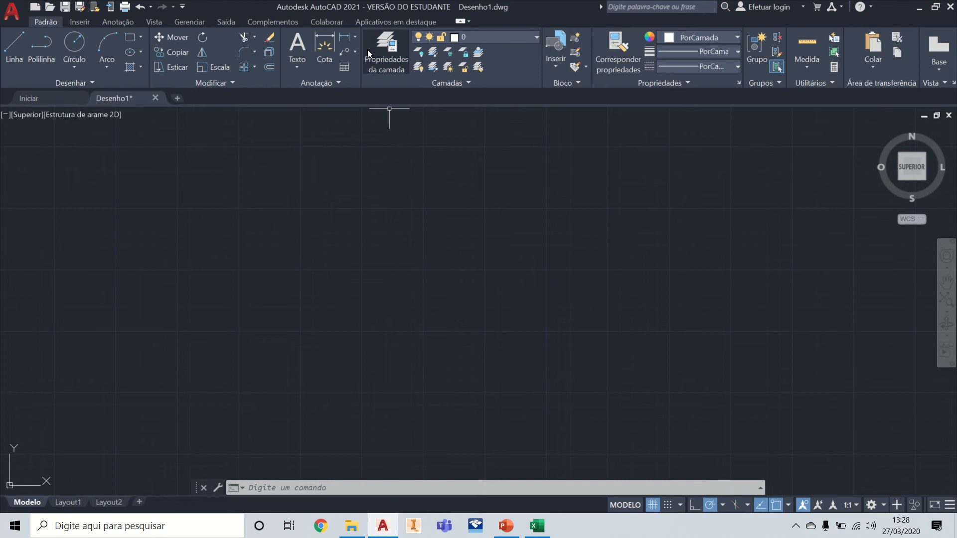
{"action": "left_click", "coordinate": [354, 40]}
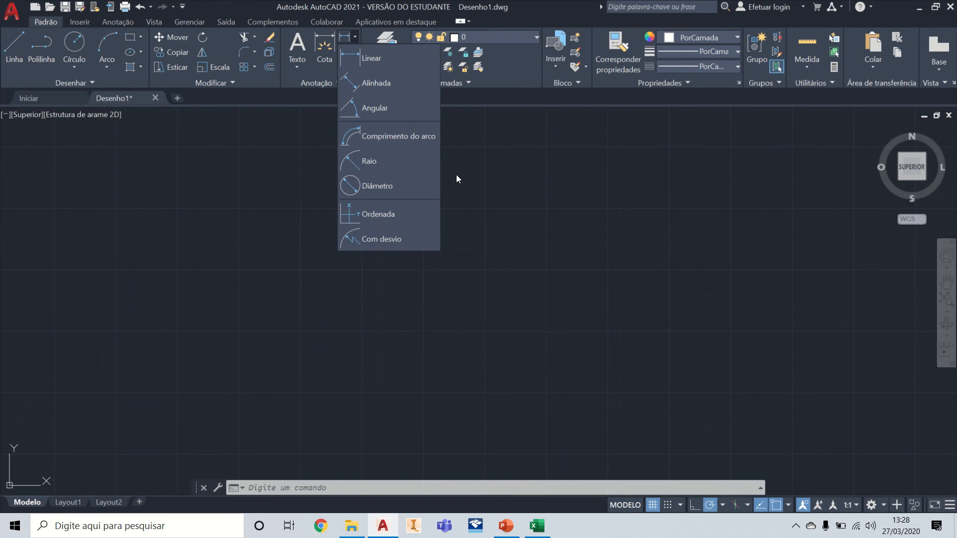
{"action": "left_click", "coordinate": [497, 161]}
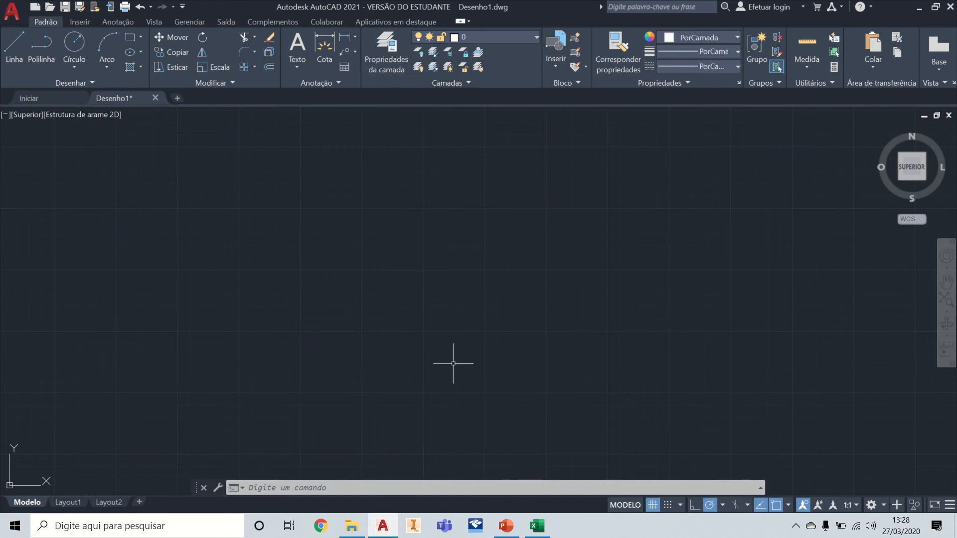
Step: Open the Planta baixa image to view the floor plan at full size, minimize it and switch to AutoCAD
{"action": "left_click", "coordinate": [351, 526]}
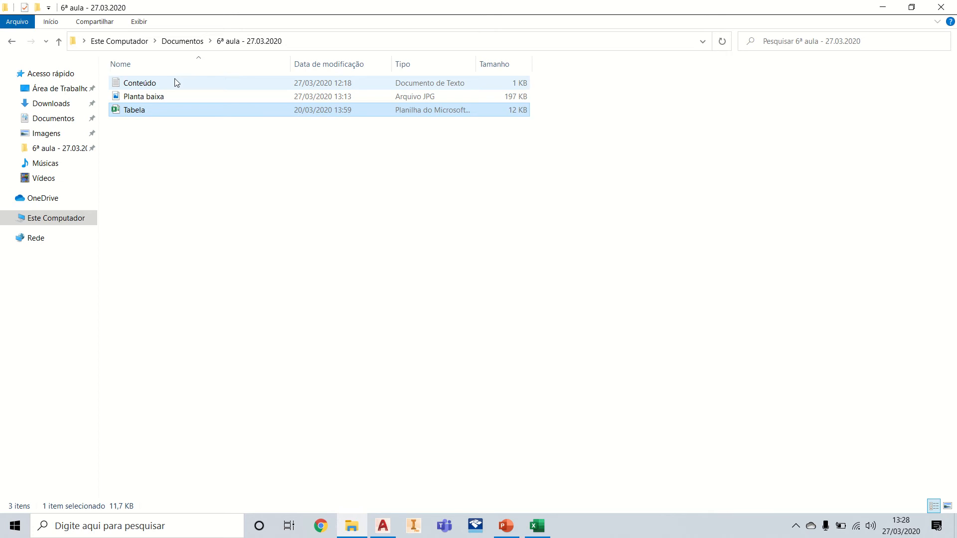
{"action": "double_click", "coordinate": [158, 97]}
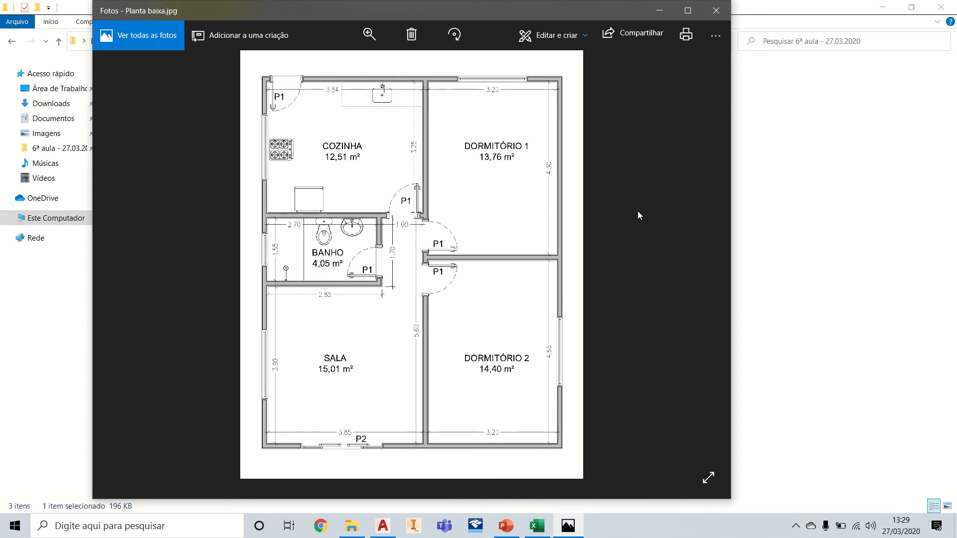
{"action": "left_click", "coordinate": [688, 10]}
{"action": "left_click", "coordinate": [890, 12]}
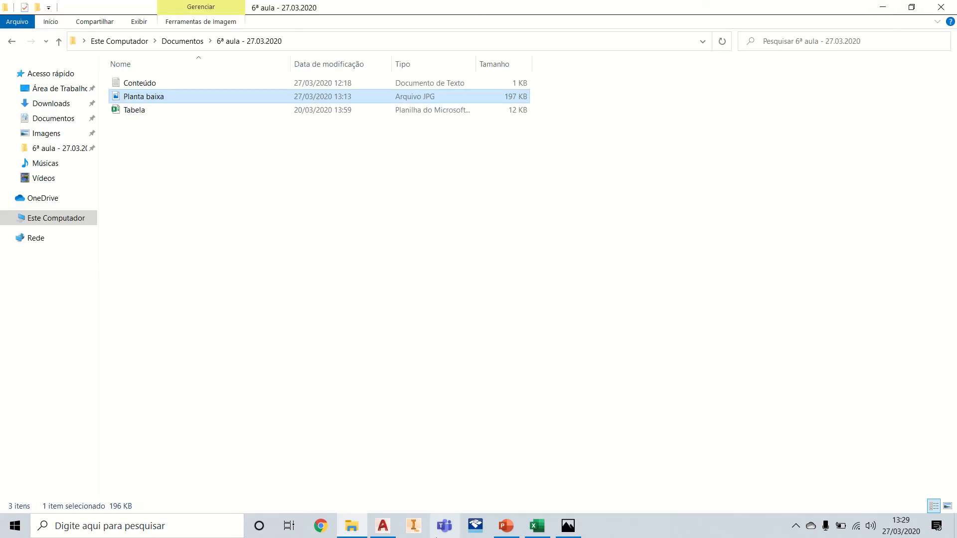
{"action": "mouse_move", "coordinate": [571, 526]}
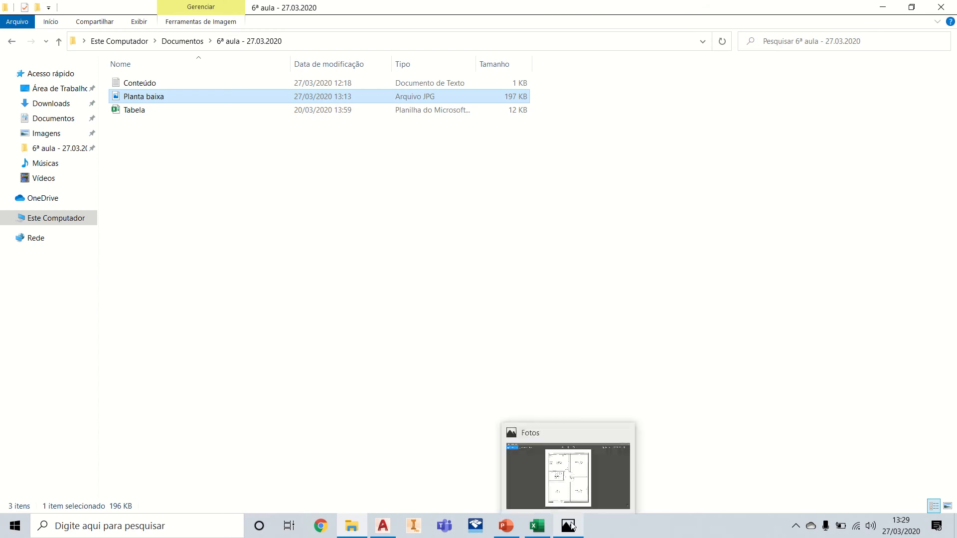
{"action": "left_click", "coordinate": [383, 525]}
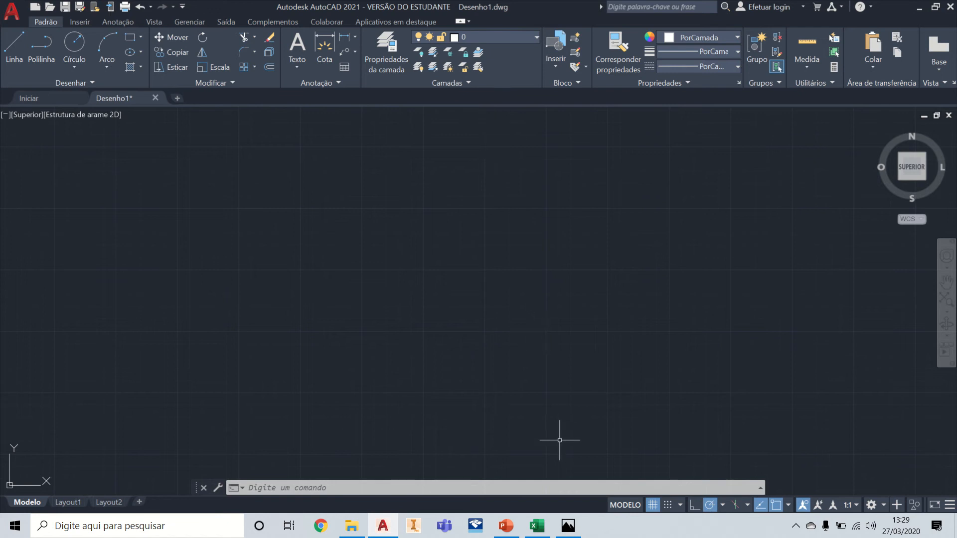
Step: Arrange AutoCAD and the Excel layer table side by side, giving AutoCAD slightly more than half the screen width
{"action": "left_click", "coordinate": [537, 526]}
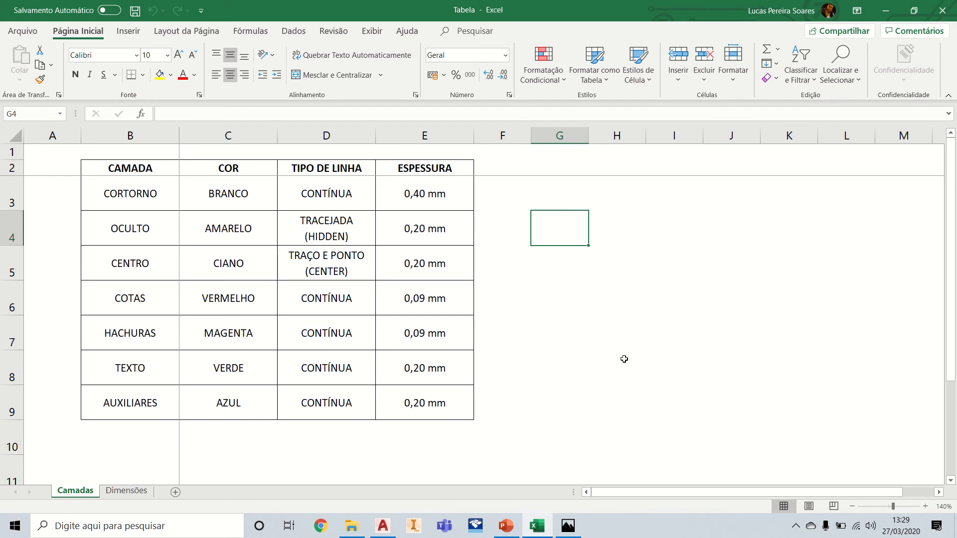
{"action": "key", "text": "super+Right"}
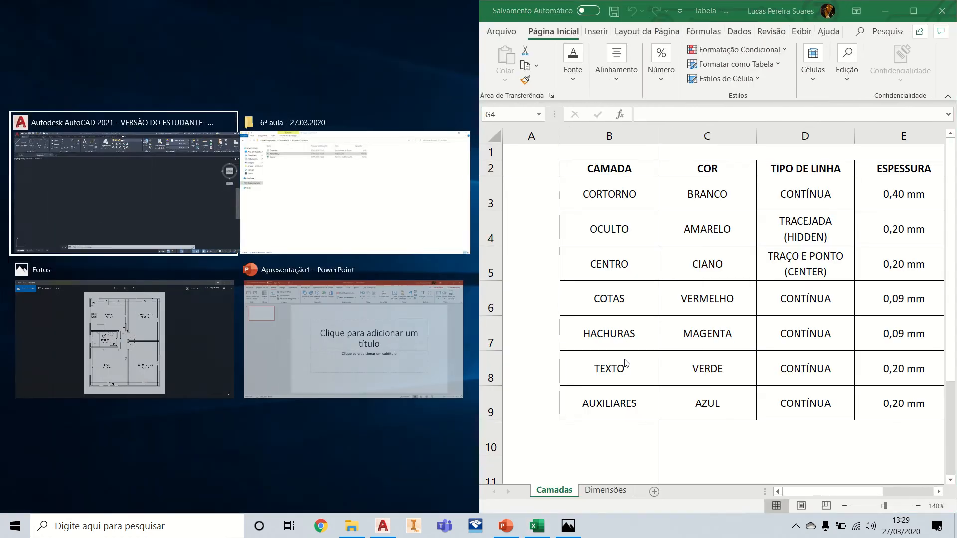
{"action": "left_click", "coordinate": [153, 197]}
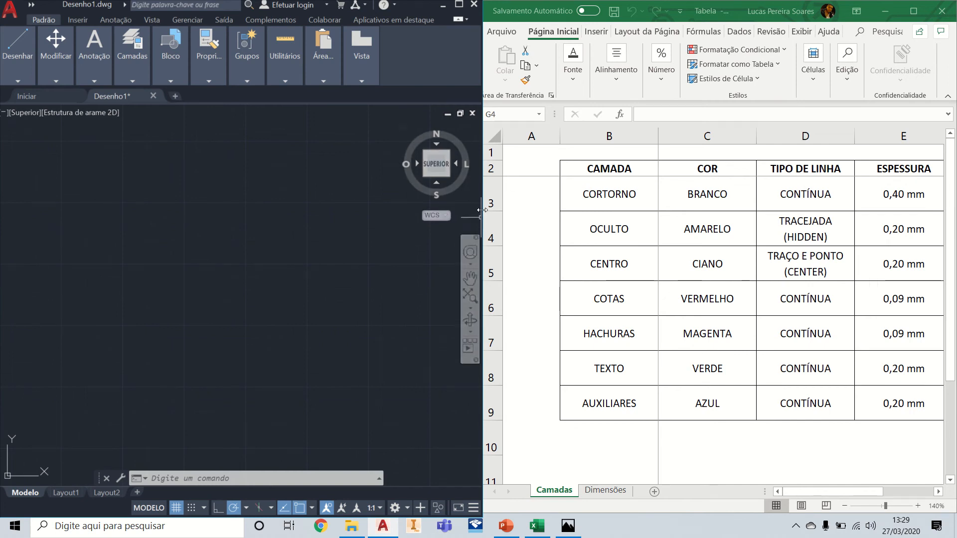
{"action": "left_click_drag", "start_coordinate": [483, 209], "coordinate": [542, 201]}
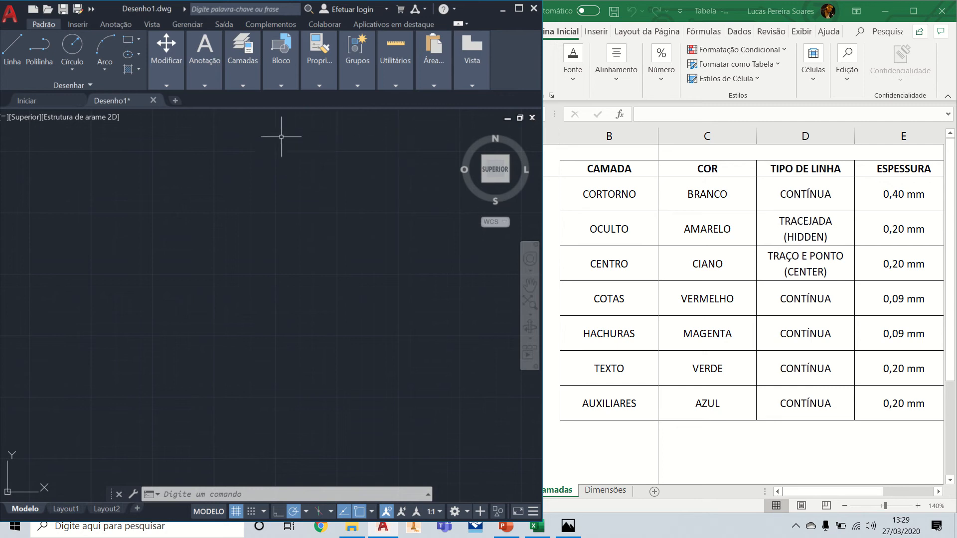
Step: Open the layer properties manager in AutoCAD and enlarge its window
{"action": "left_click", "coordinate": [246, 87]}
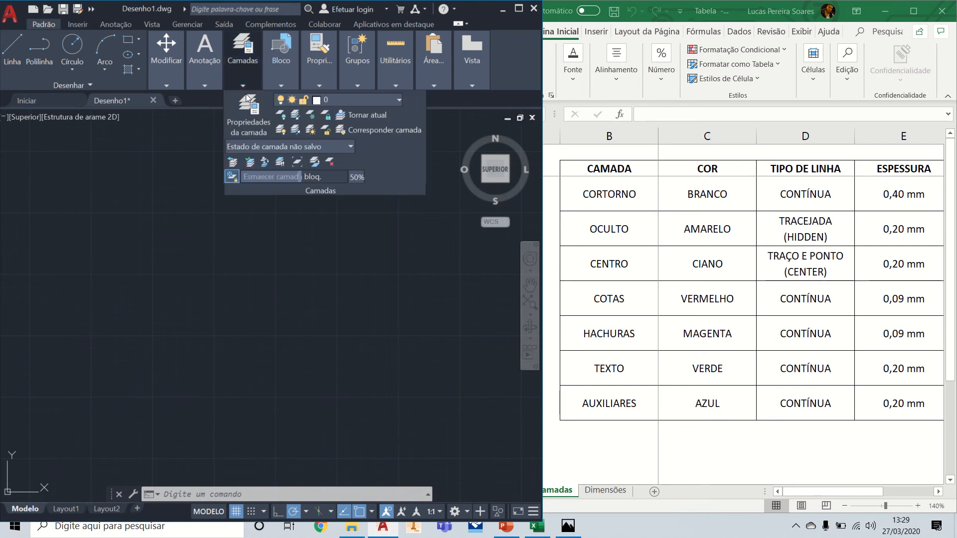
{"action": "left_click", "coordinate": [251, 122]}
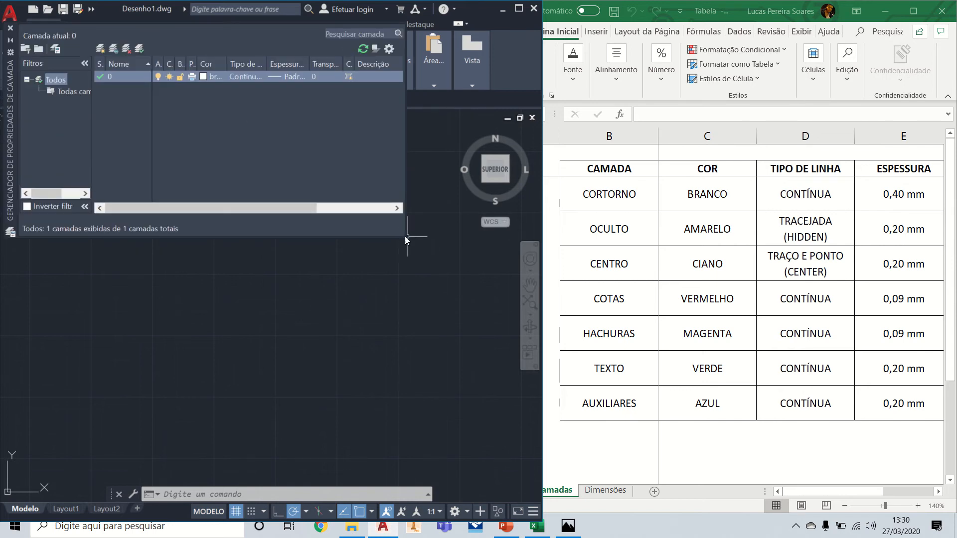
{"action": "left_click_drag", "start_coordinate": [405, 237], "coordinate": [504, 372]}
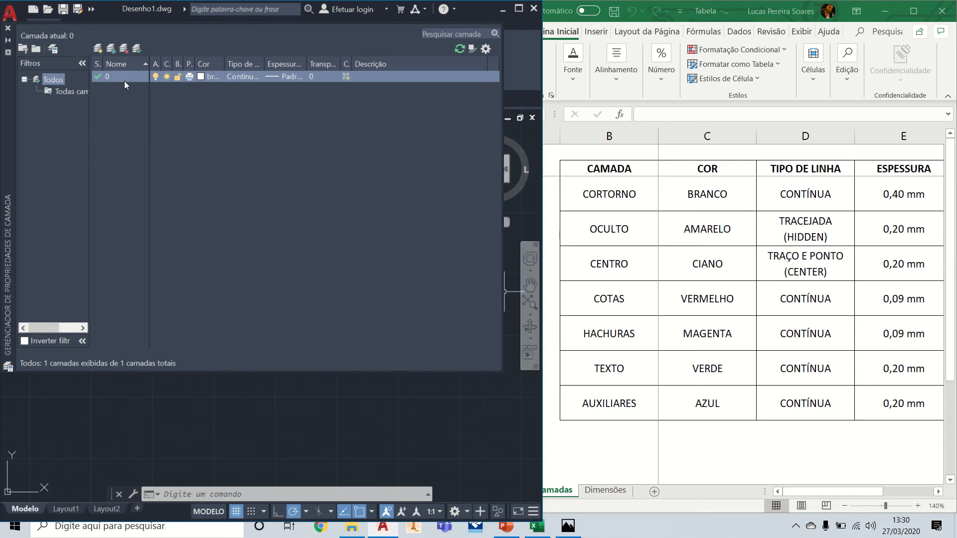
Step: Create a new layer named CONTORNO
{"action": "left_click", "coordinate": [97, 50]}
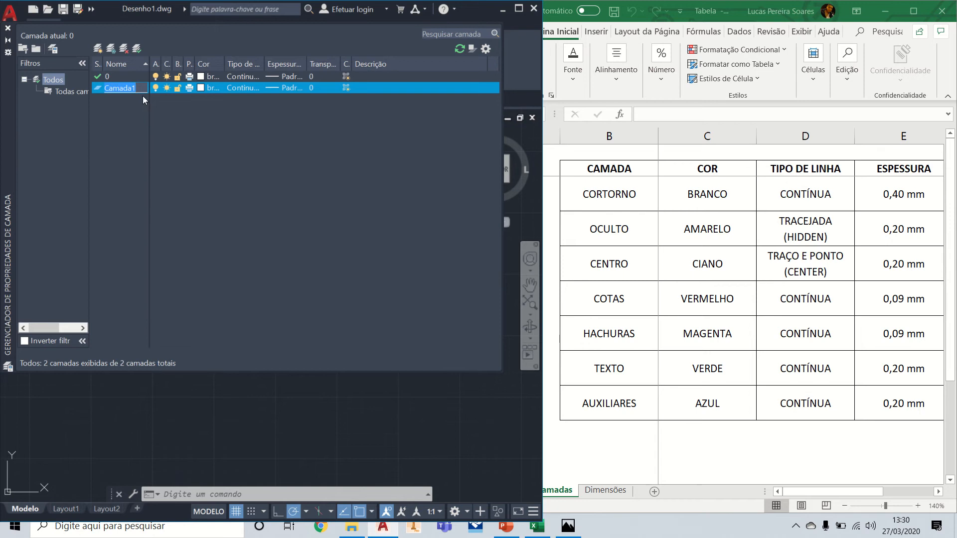
{"action": "type", "text": "CONT"}
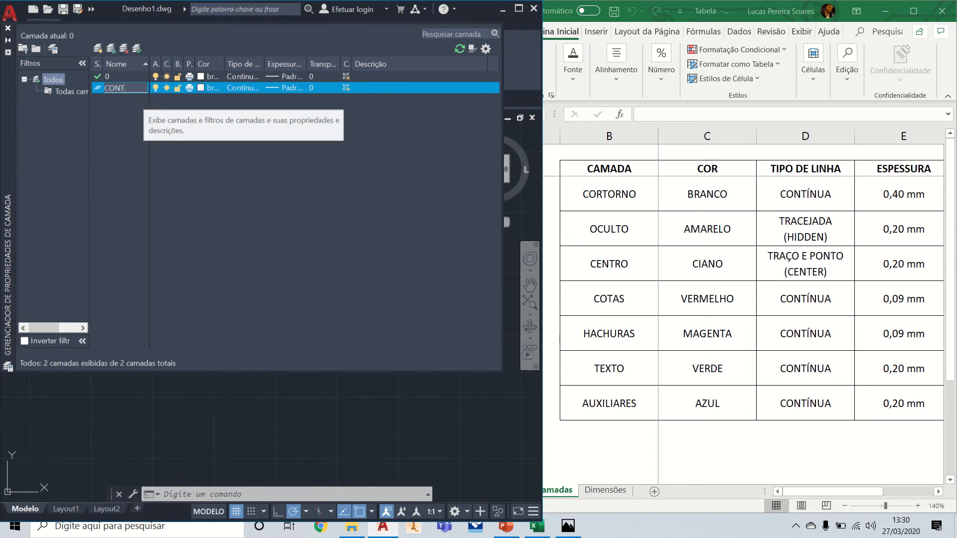
{"action": "type", "text": "ORNO"}
{"action": "key", "text": "Return"}
{"action": "key", "text": "Return"}
{"action": "key", "text": "Return"}
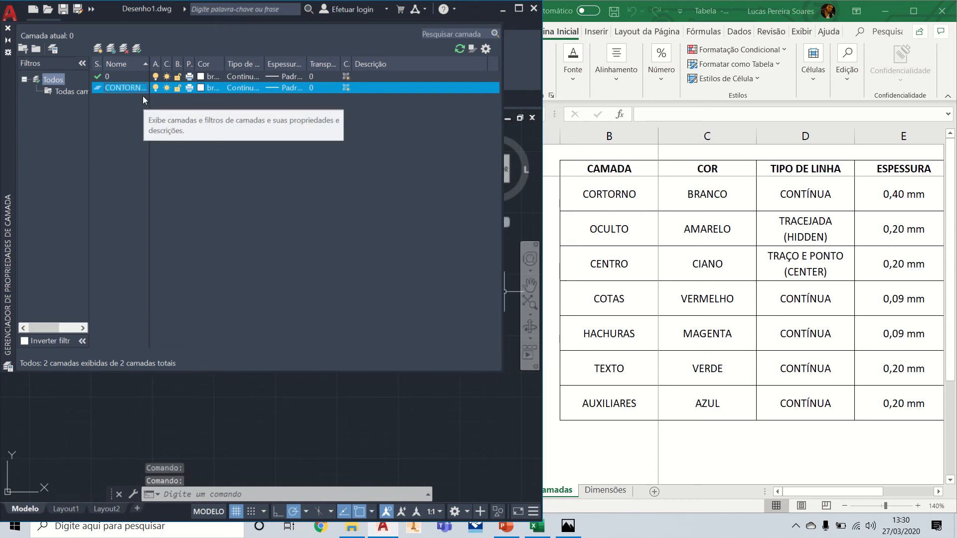
Step: Create two more layers named OCULTO and CENTRO
{"action": "left_click", "coordinate": [98, 48]}
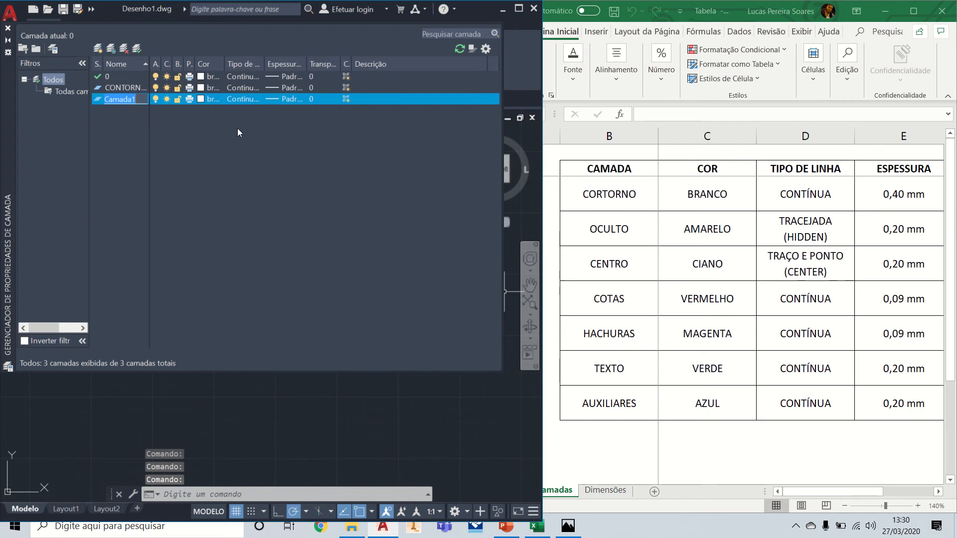
{"action": "type", "text": "OCUL"}
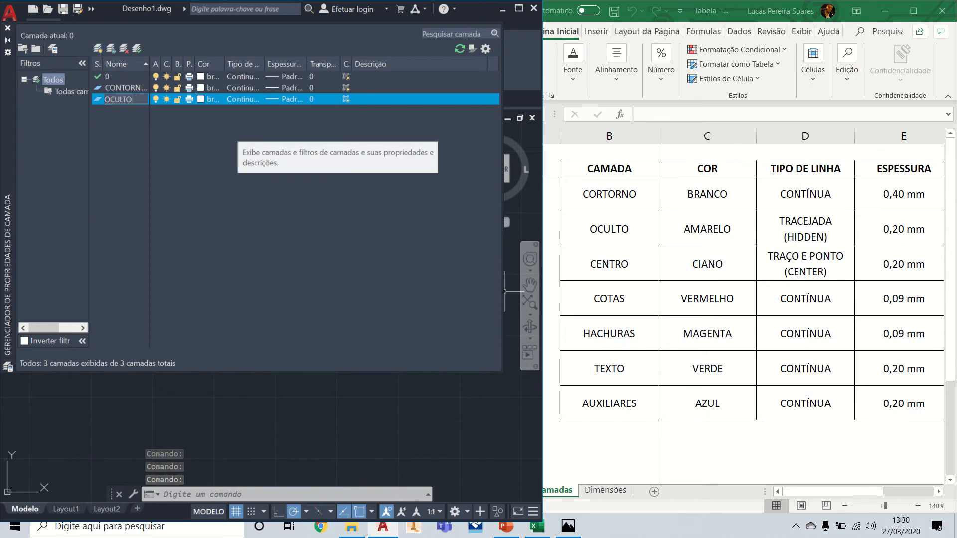
{"action": "type", "text": "TO"}
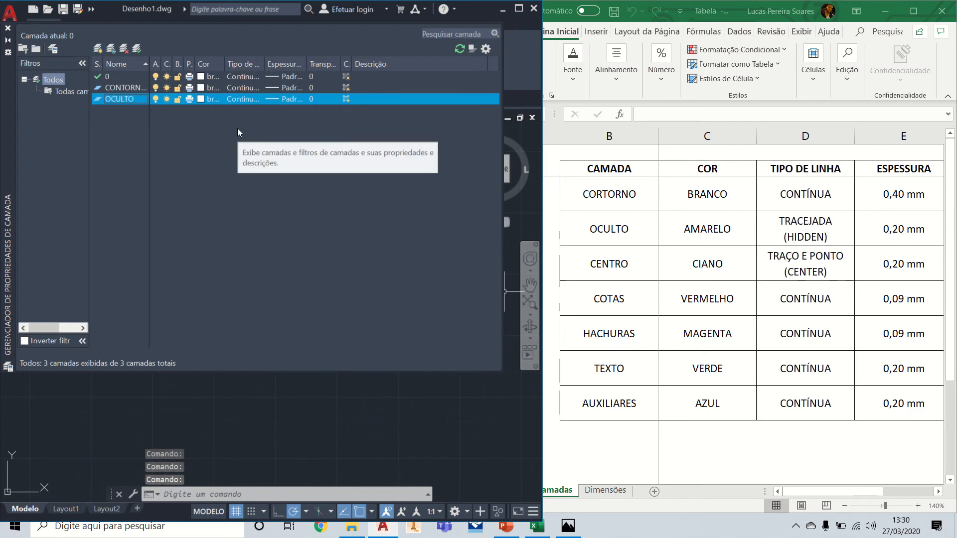
{"action": "left_click", "coordinate": [99, 48]}
{"action": "type", "text": "CENTRO"}
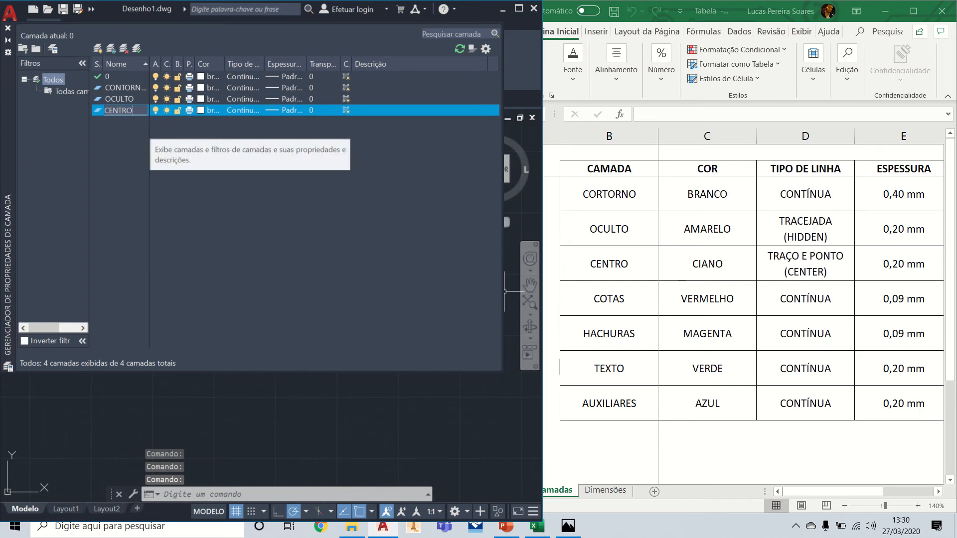
{"action": "key", "text": "Return"}
Step: Create two new layers named COTAS and HACHURAS
{"action": "left_click", "coordinate": [98, 48]}
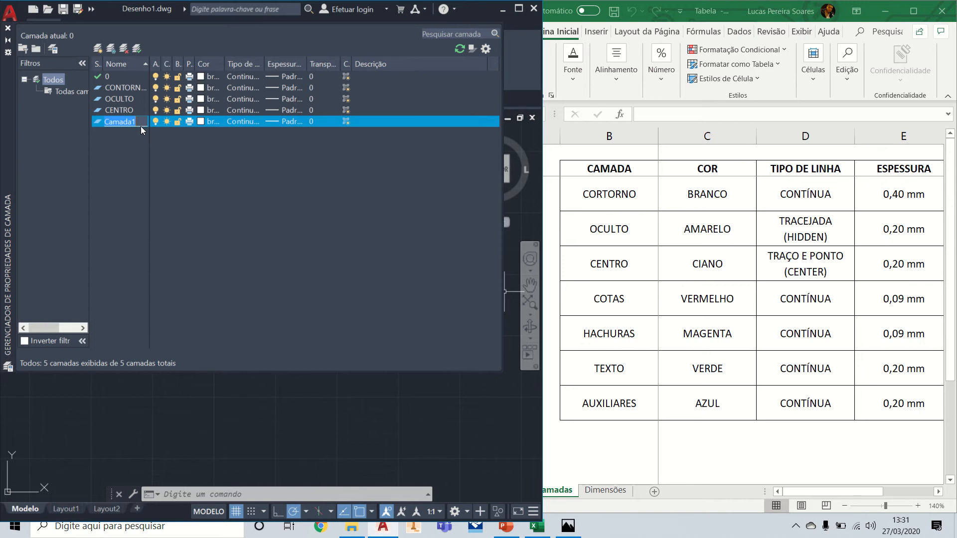
{"action": "type", "text": "COTAS"}
{"action": "key", "text": "Return"}
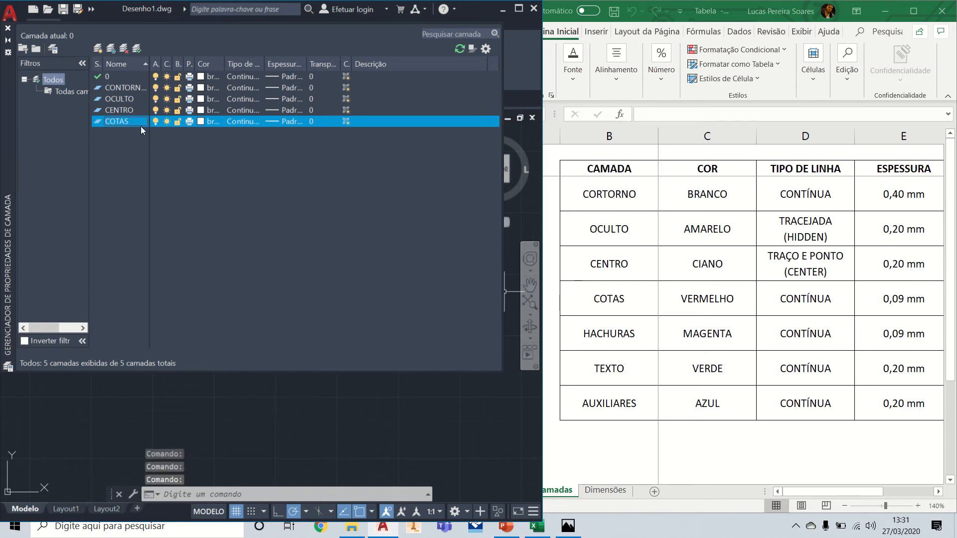
{"action": "left_click", "coordinate": [99, 48]}
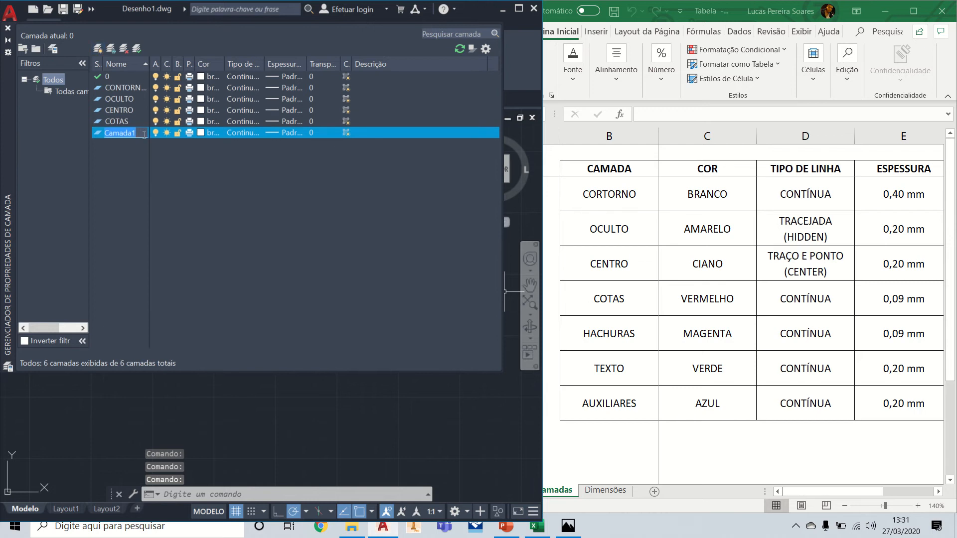
{"action": "type", "text": "HA"}
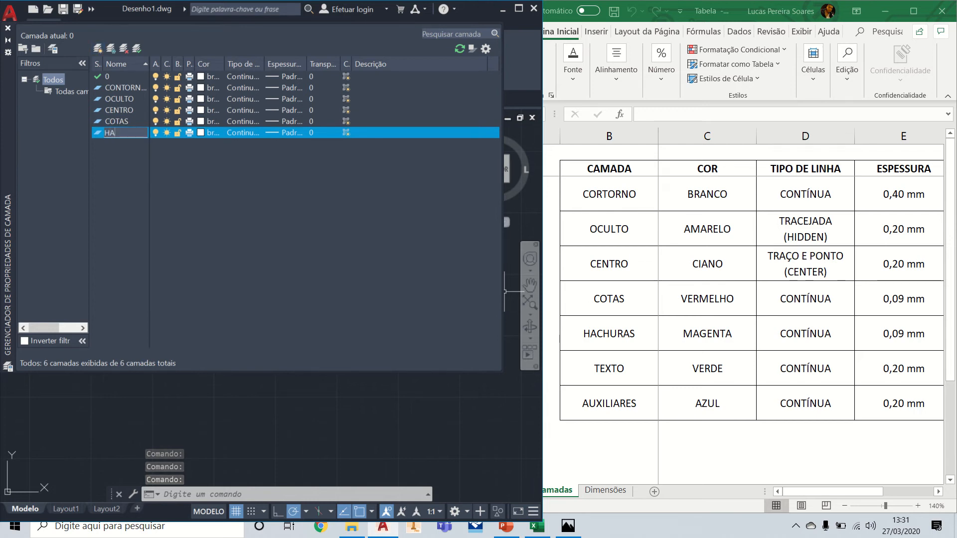
{"action": "type", "text": "CHURAS"}
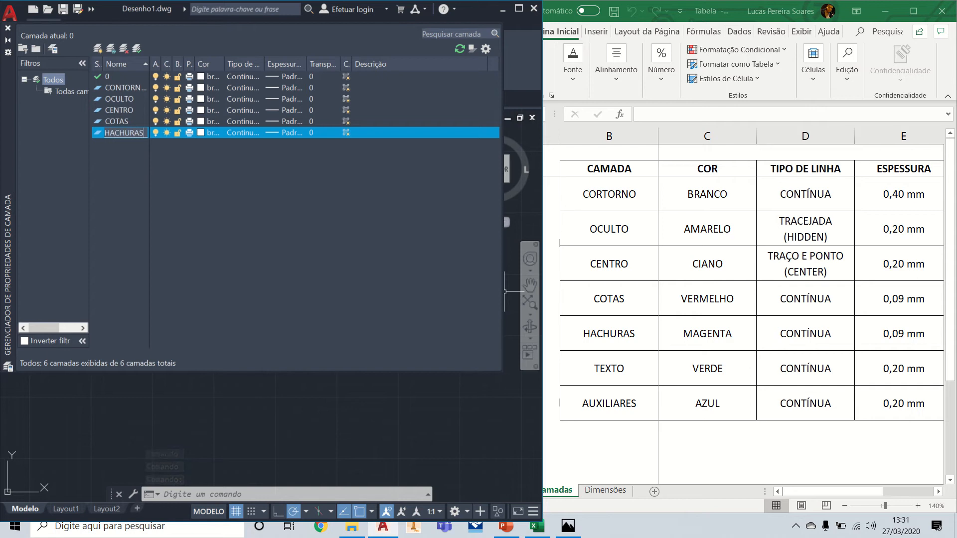
{"action": "key", "text": "Return"}
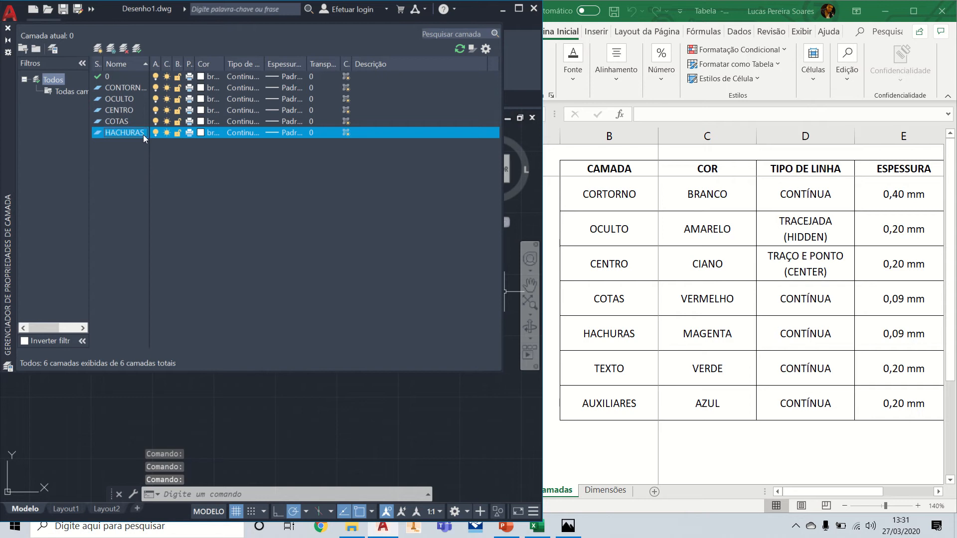
Step: Add the last two layers from the table, TEXTO and AUXILIARES
{"action": "left_click", "coordinate": [99, 47]}
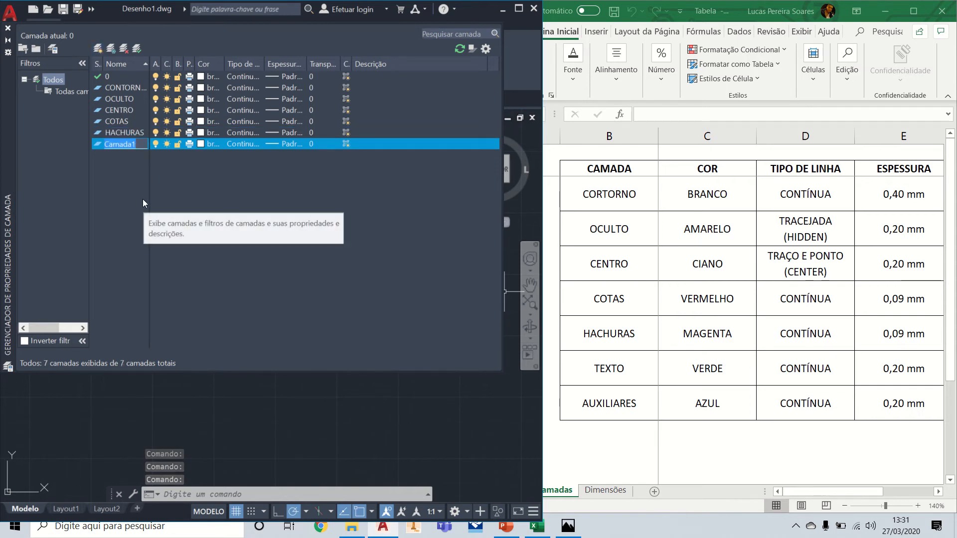
{"action": "type", "text": "TE"}
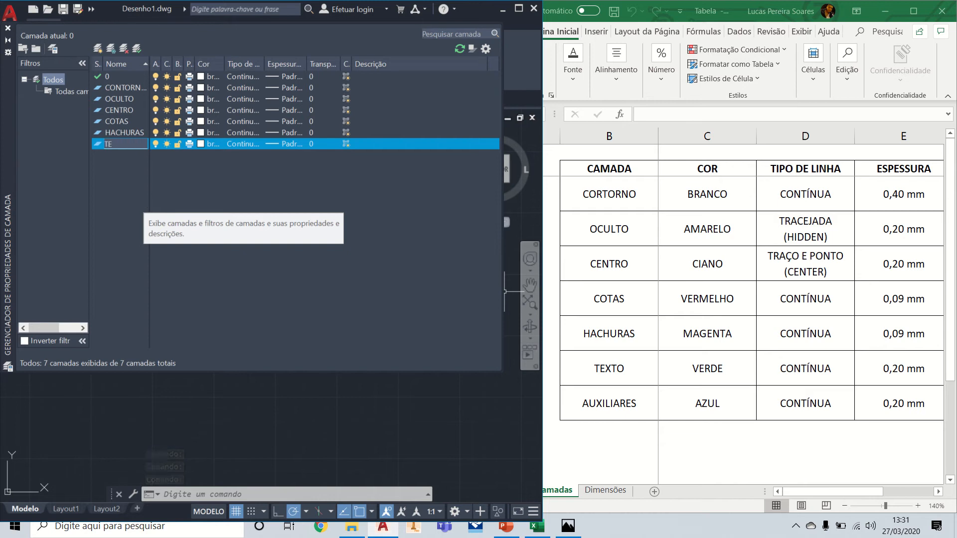
{"action": "type", "text": "XTO"}
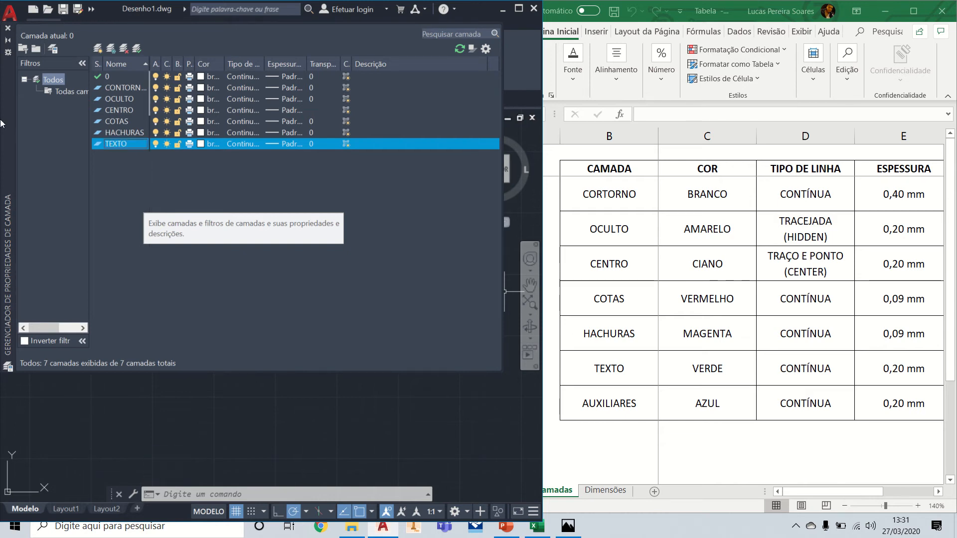
{"action": "left_click", "coordinate": [97, 49]}
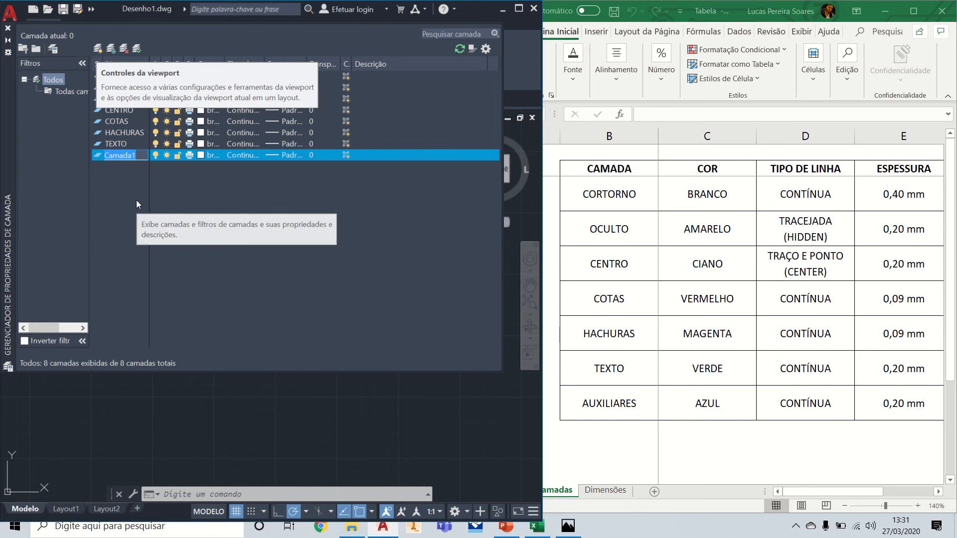
{"action": "type", "text": "AU"}
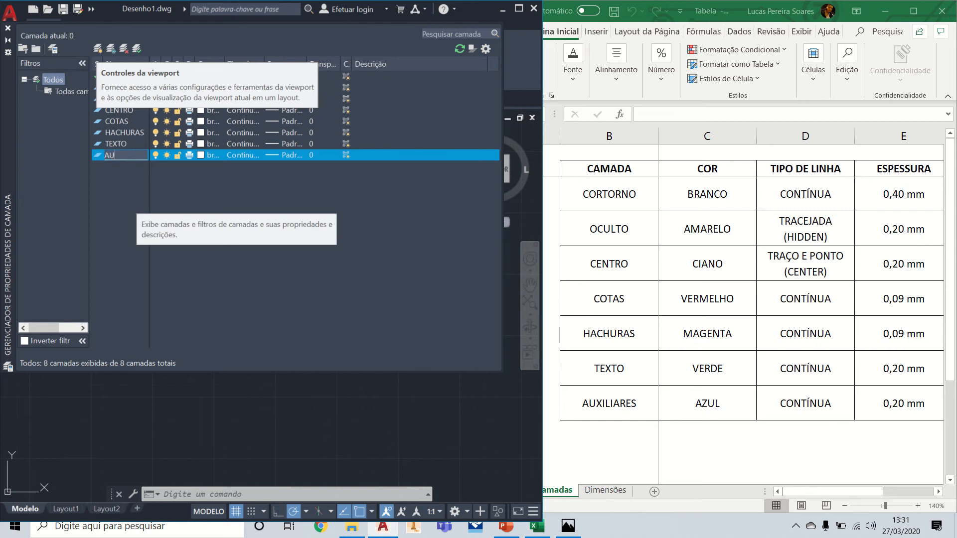
{"action": "type", "text": "XILIARES"}
{"action": "key", "text": "Return"}
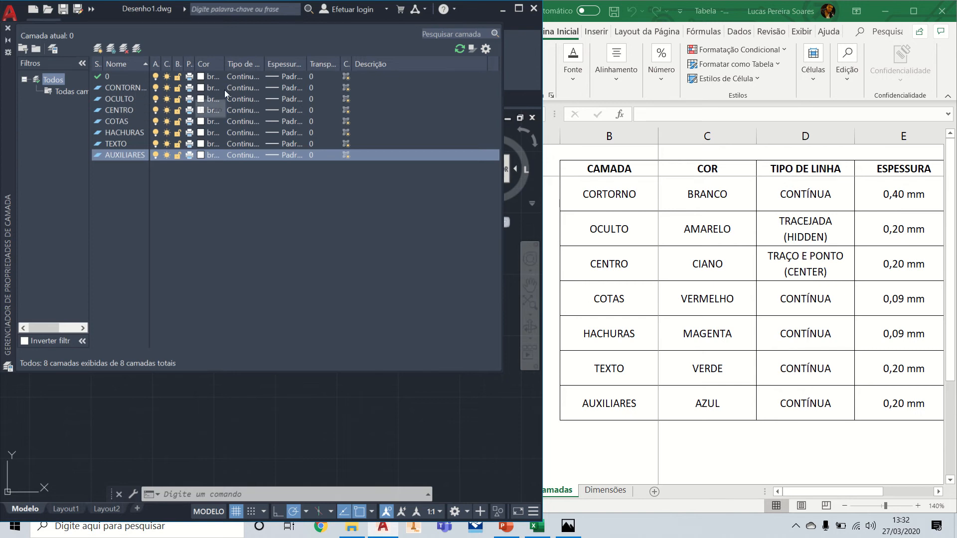
Step: Widen the linetype, lineweight and colour columns of the layer list so their values can be read in full
{"action": "left_click", "coordinate": [292, 87]}
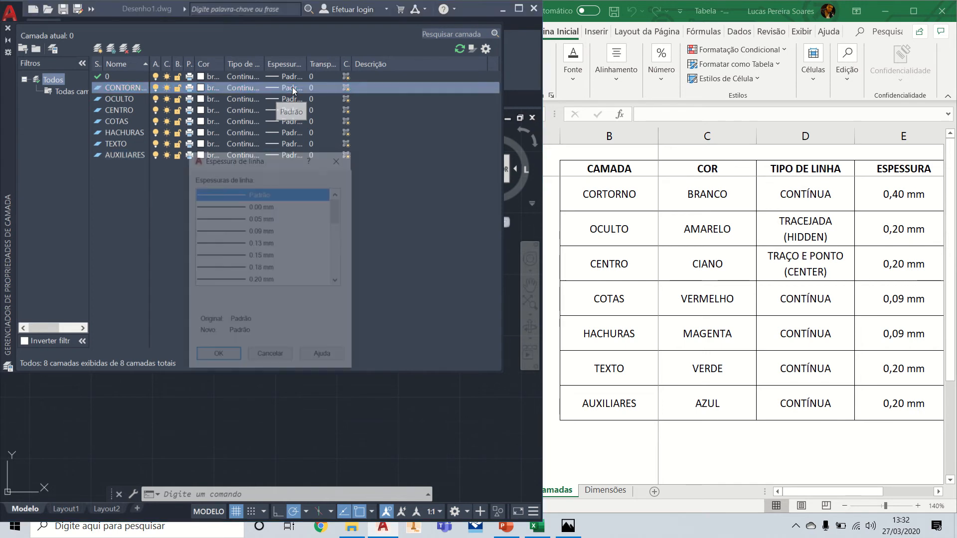
{"action": "left_click", "coordinate": [339, 159]}
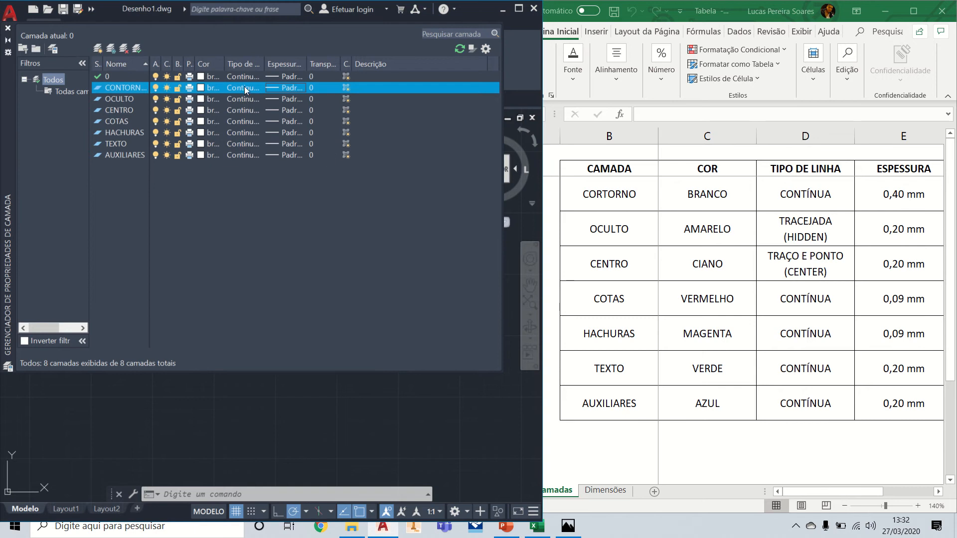
{"action": "left_click_drag", "start_coordinate": [265, 61], "coordinate": [345, 60]}
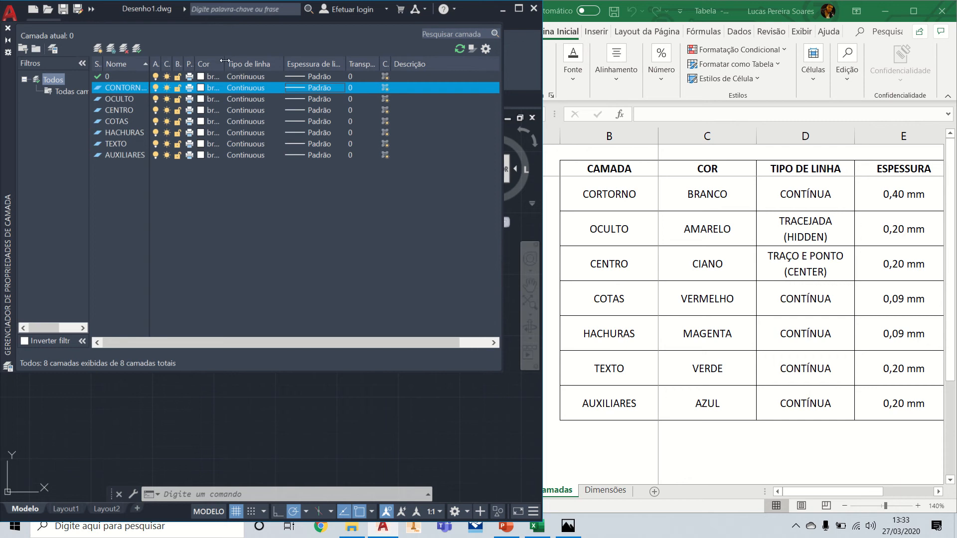
{"action": "left_click_drag", "start_coordinate": [224, 62], "coordinate": [242, 62]}
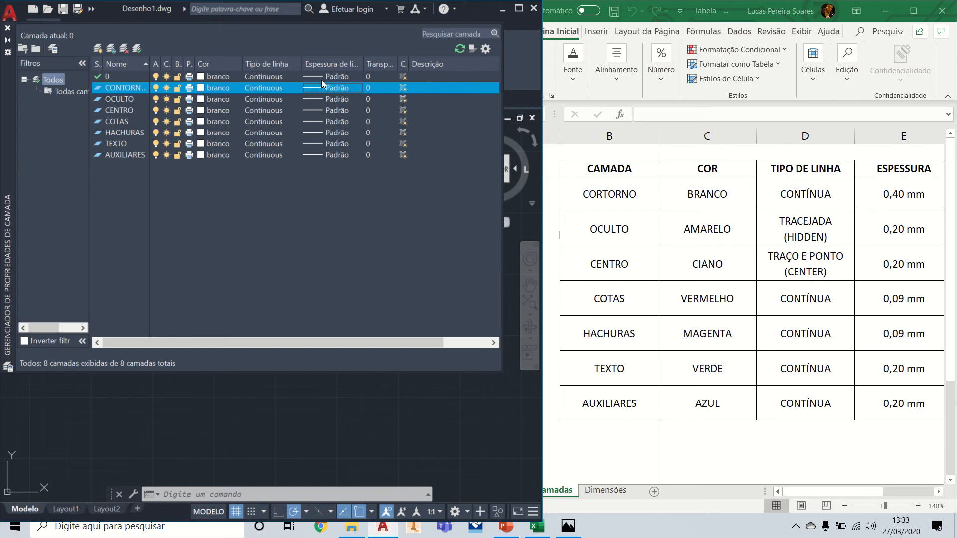
Step: Set the lineweight of the CONTORNO layer to 0.40 mm
{"action": "left_click", "coordinate": [349, 88]}
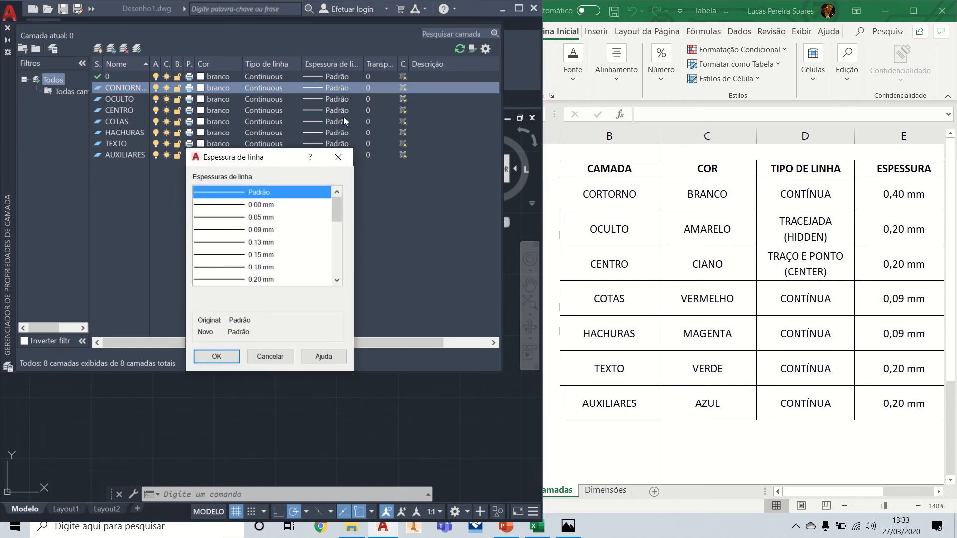
{"action": "left_click_drag", "start_coordinate": [335, 211], "coordinate": [336, 226]}
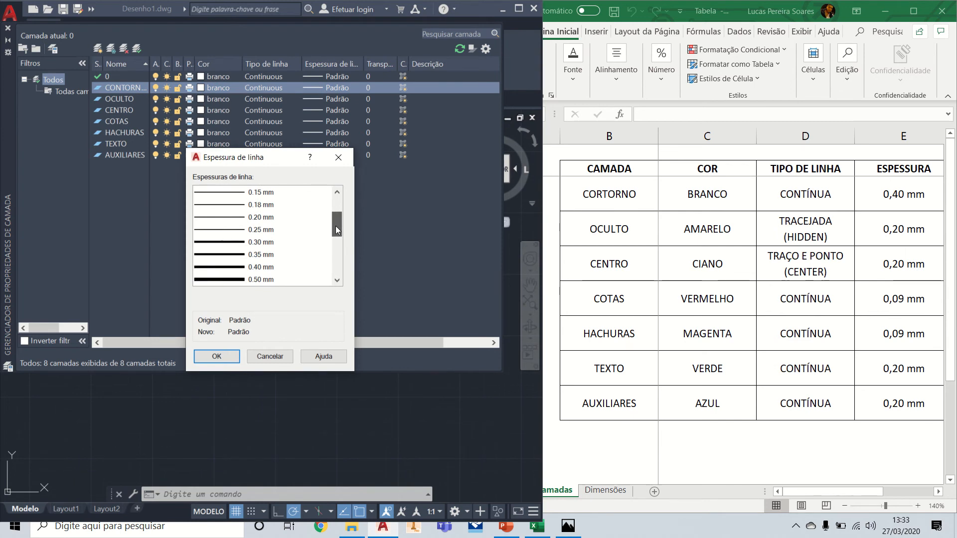
{"action": "left_click", "coordinate": [254, 267]}
{"action": "left_click", "coordinate": [228, 355]}
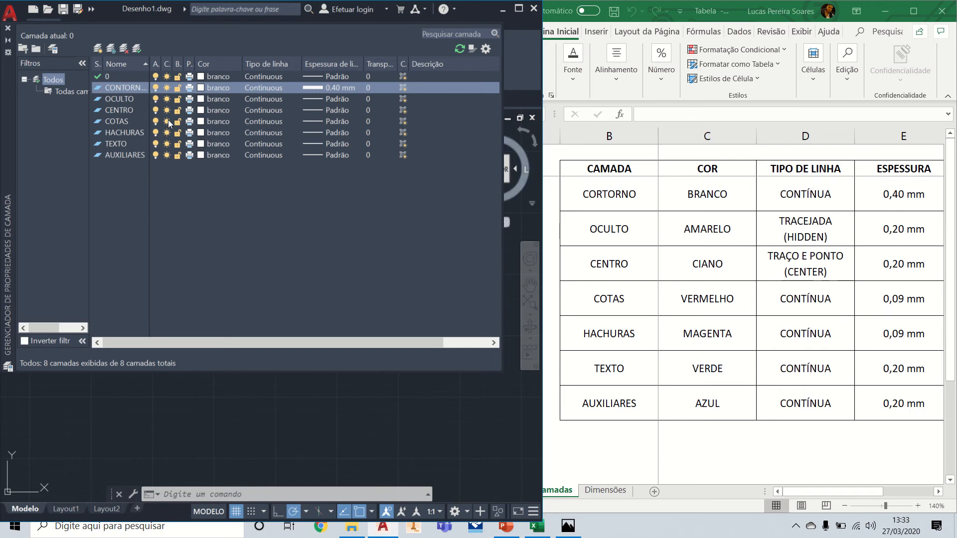
Step: Set the colour of the OCULTO layer to yellow (amarelo)
{"action": "left_click", "coordinate": [215, 98]}
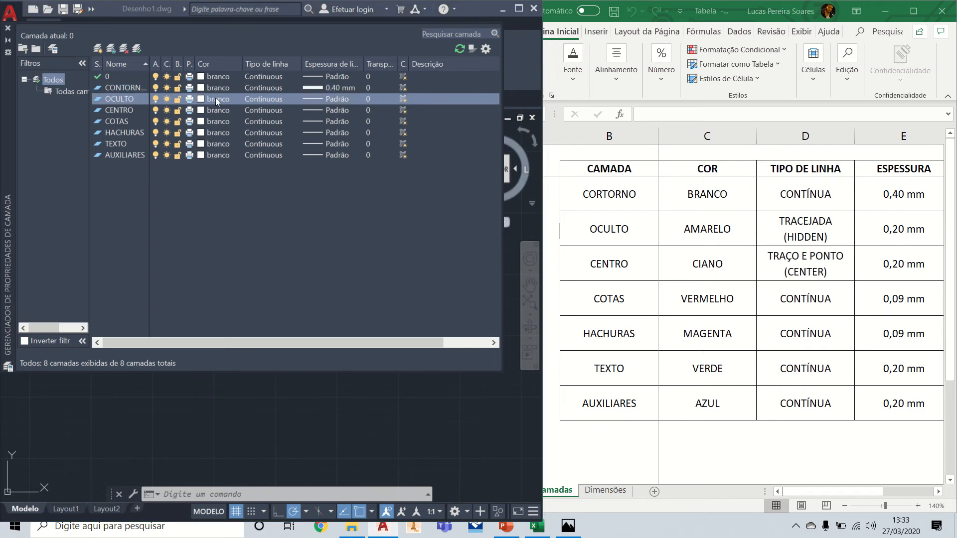
{"action": "left_click", "coordinate": [177, 293]}
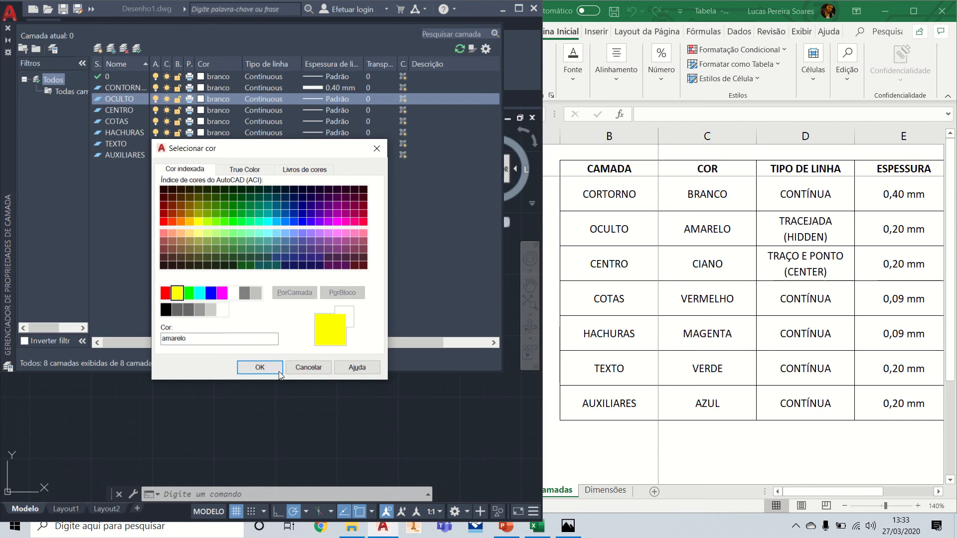
{"action": "left_click", "coordinate": [260, 367]}
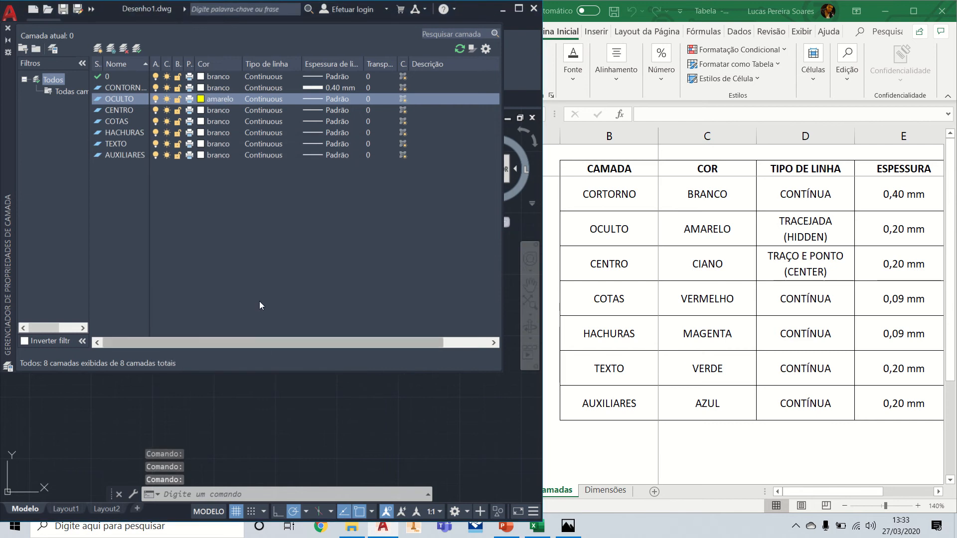
Step: Load the OCULTA linetype from acadiso.lin and assign it to the OCULTO layer
{"action": "left_click", "coordinate": [268, 99]}
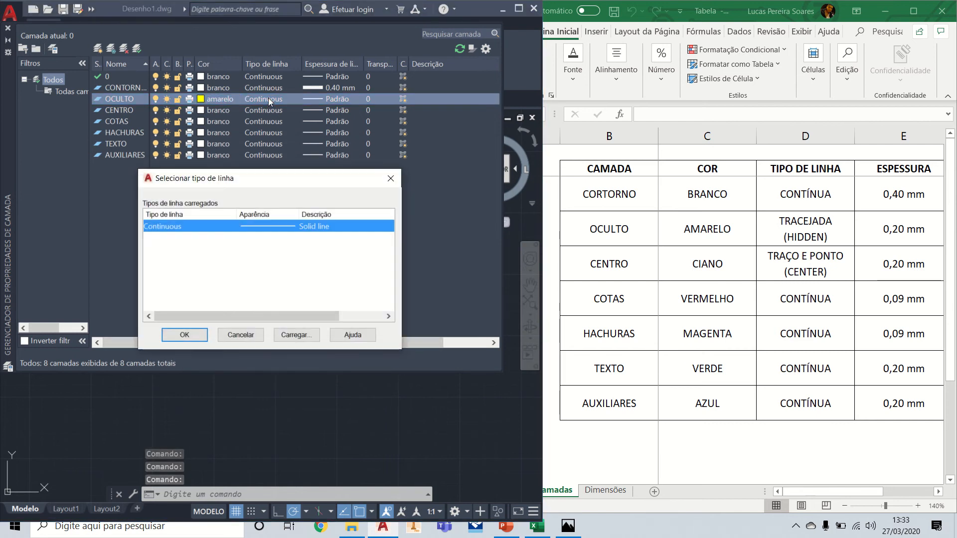
{"action": "left_click", "coordinate": [299, 336]}
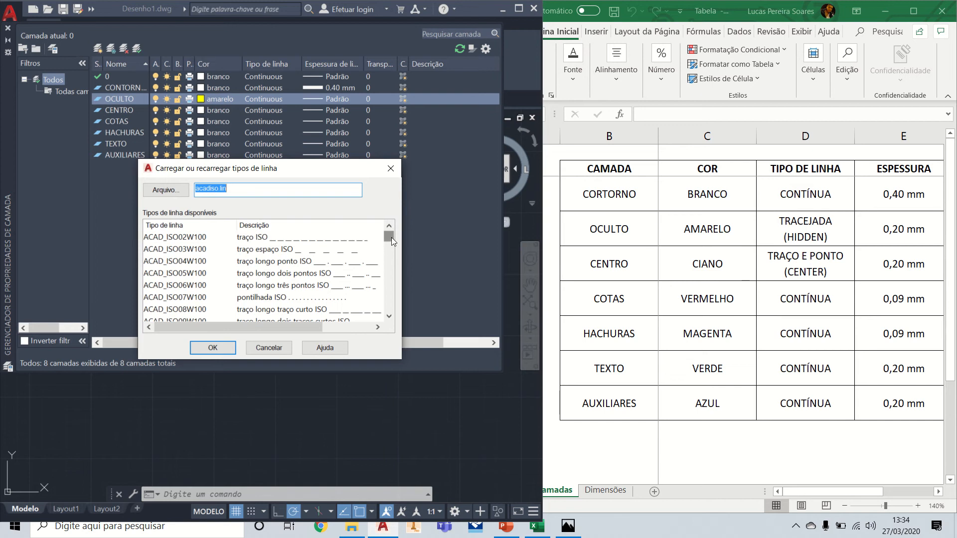
{"action": "left_click_drag", "start_coordinate": [391, 237], "coordinate": [390, 291]}
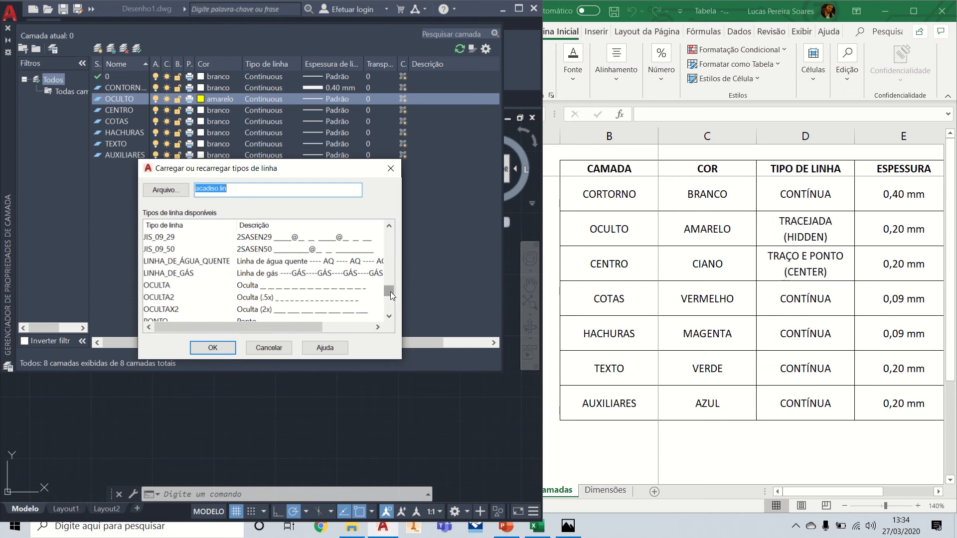
{"action": "left_click", "coordinate": [255, 290]}
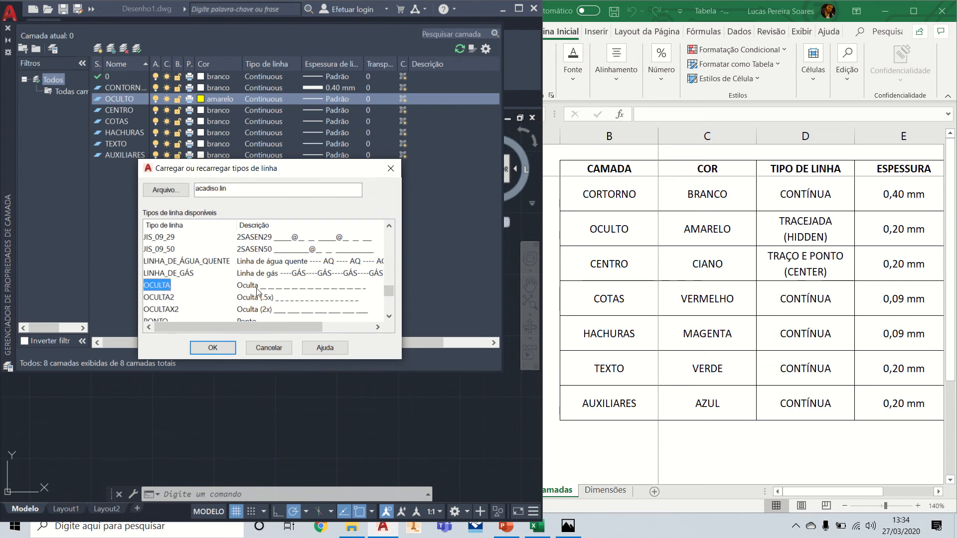
{"action": "left_click", "coordinate": [213, 347]}
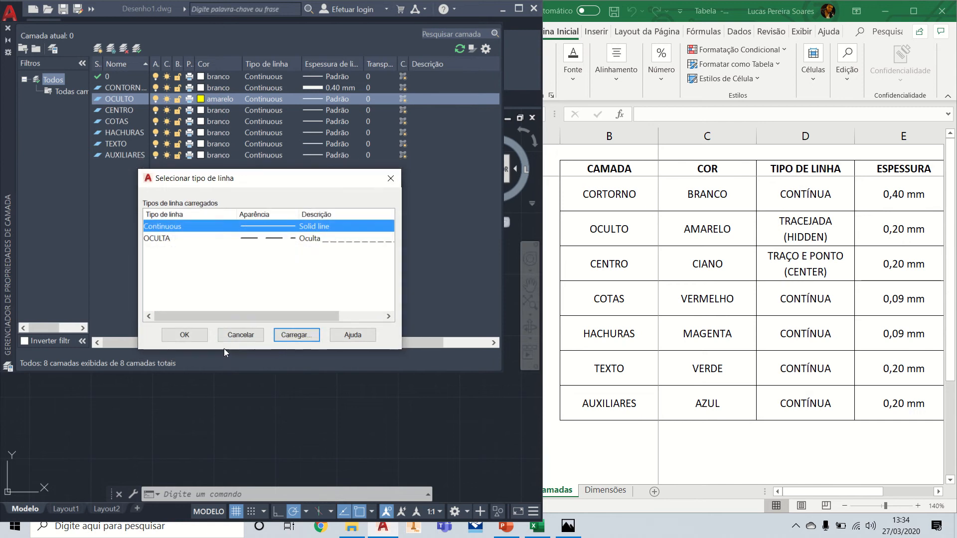
{"action": "left_click", "coordinate": [146, 238]}
{"action": "left_click", "coordinate": [184, 335]}
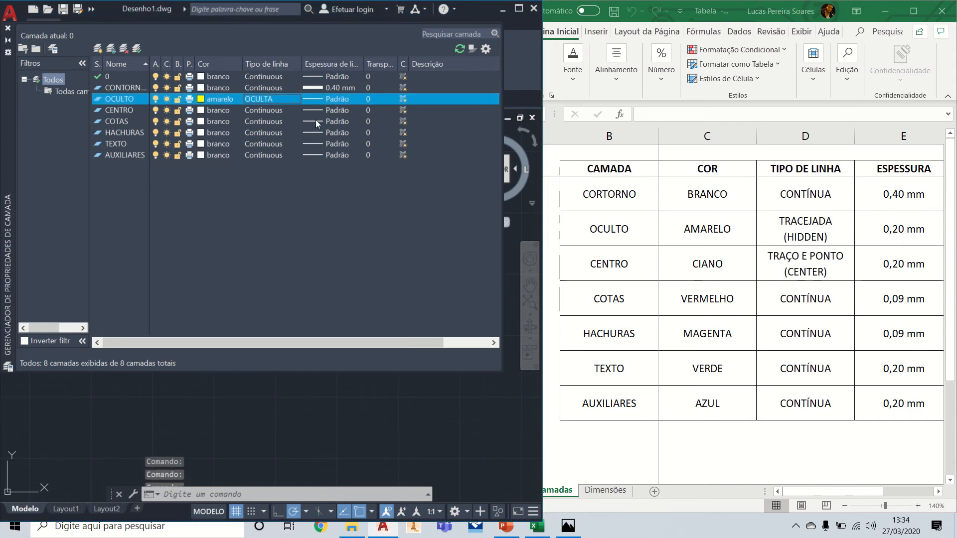
Step: Set the lineweight of the OCULTO layer to 0.20 mm
{"action": "left_click", "coordinate": [343, 97]}
{"action": "left_click", "coordinate": [263, 281]}
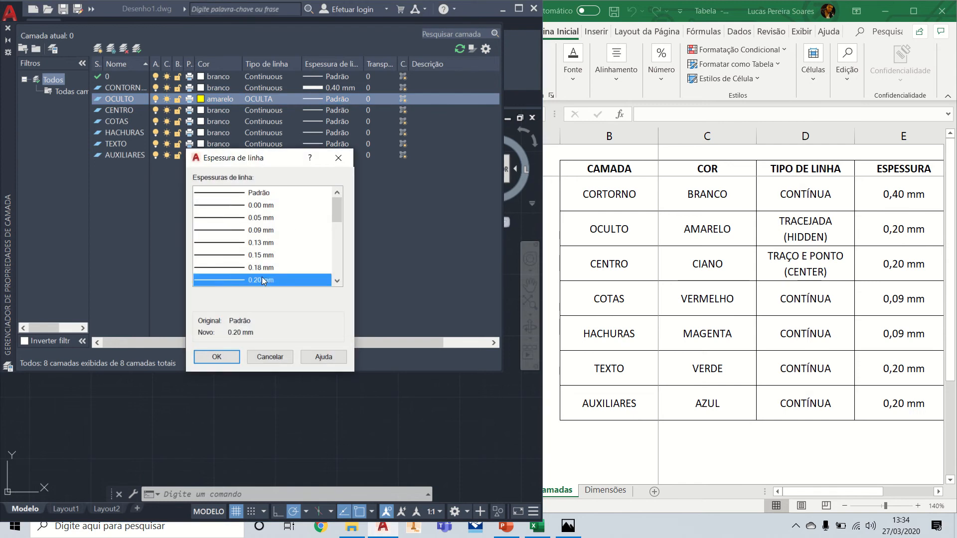
{"action": "left_click", "coordinate": [217, 357]}
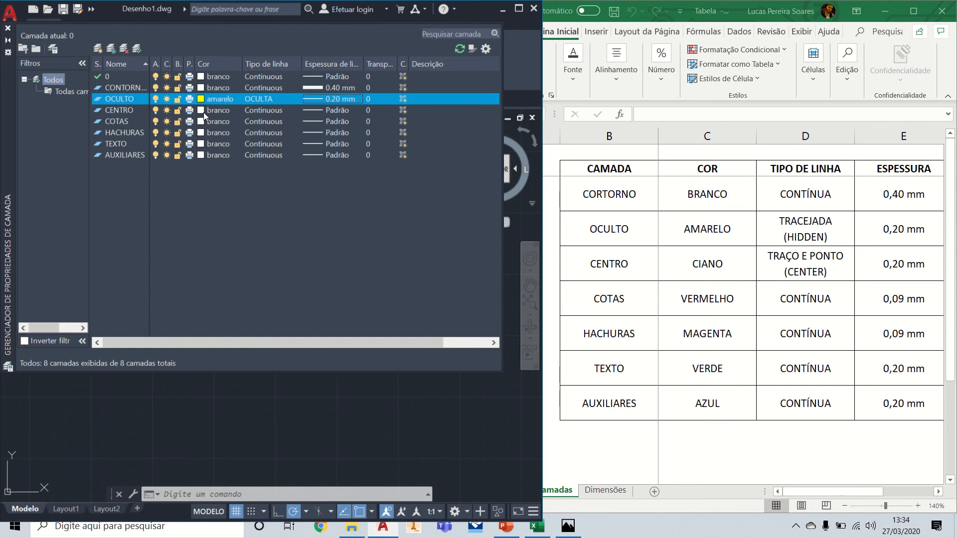
Step: Set the colour of the CENTRO layer to cyan (ciano)
{"action": "left_click", "coordinate": [217, 108]}
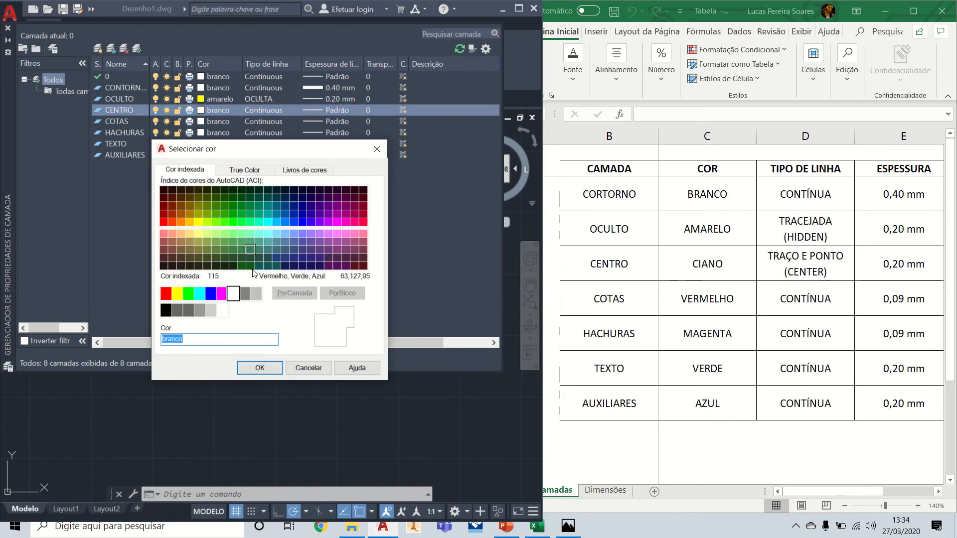
{"action": "left_click", "coordinate": [184, 294]}
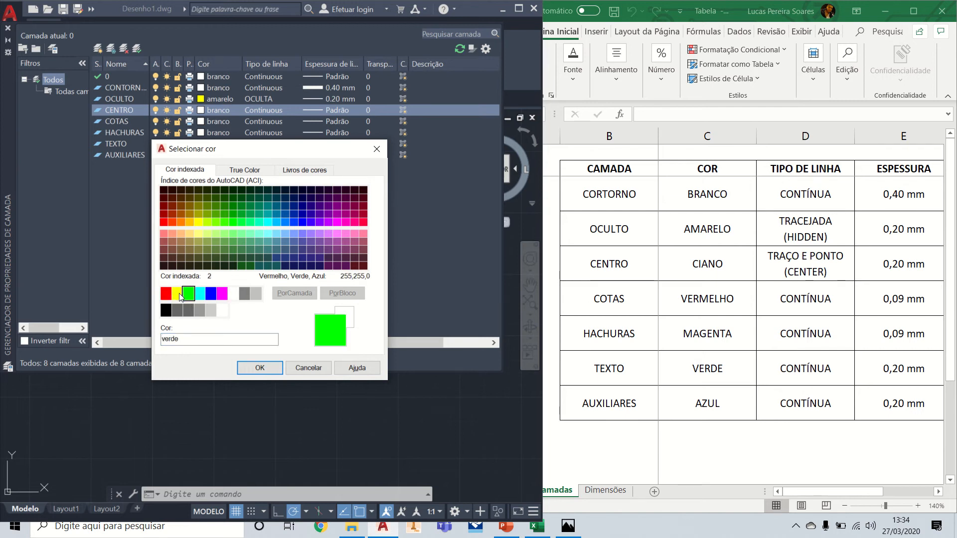
{"action": "left_click", "coordinate": [179, 294]}
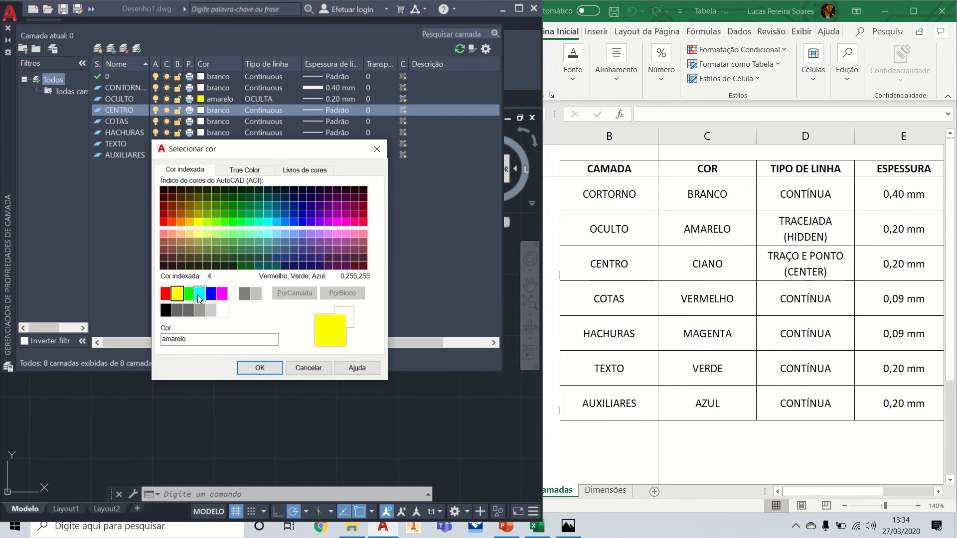
{"action": "left_click", "coordinate": [199, 294]}
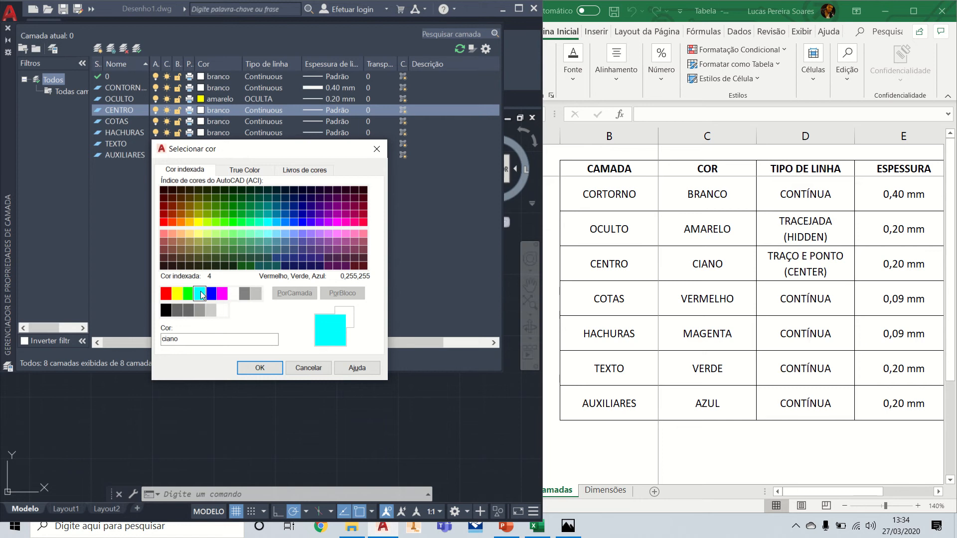
{"action": "left_click", "coordinate": [270, 373]}
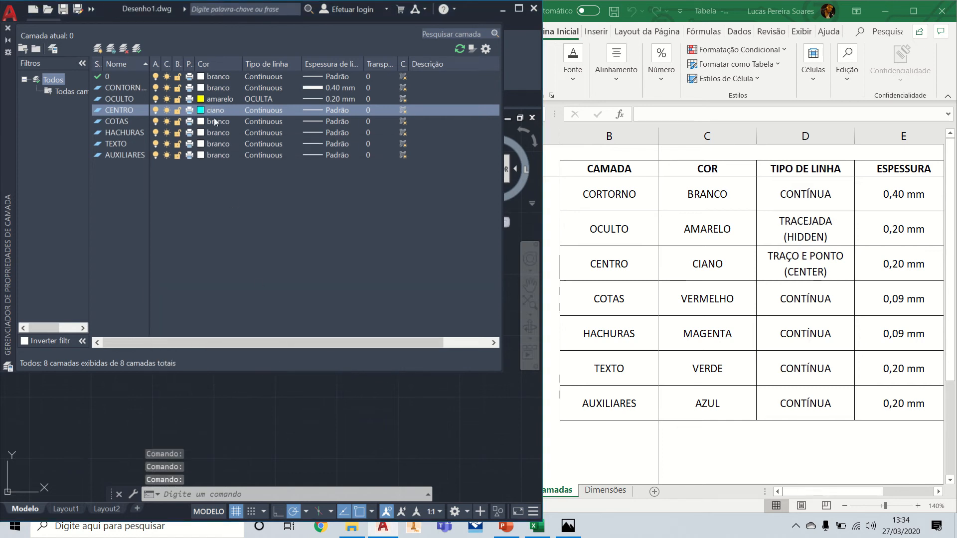
Step: Load the CENTRO linetype from acadiso.lin and assign it to the CENTRO layer
{"action": "left_click", "coordinate": [252, 109]}
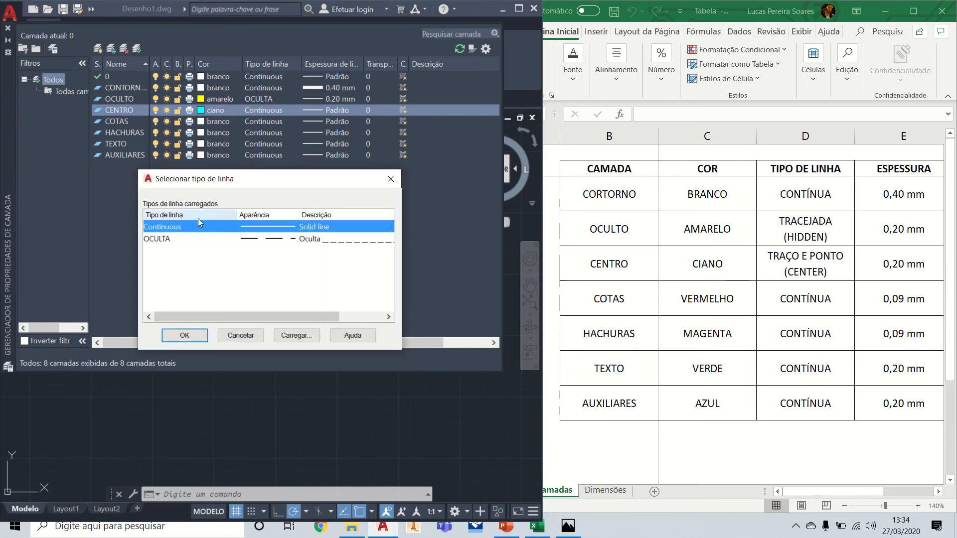
{"action": "left_click", "coordinate": [297, 334]}
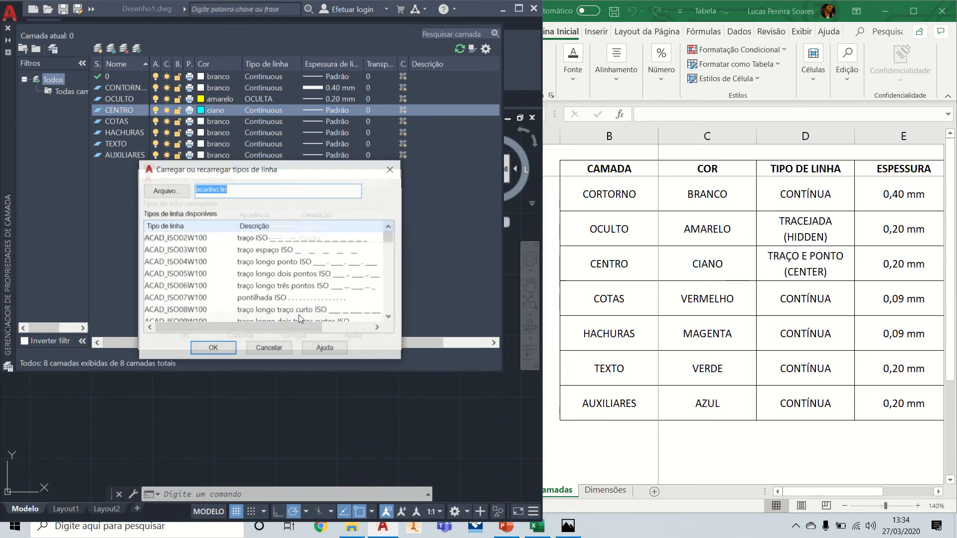
{"action": "scroll", "coordinate": [323, 264], "scroll_direction": "down", "scroll_amount": 12}
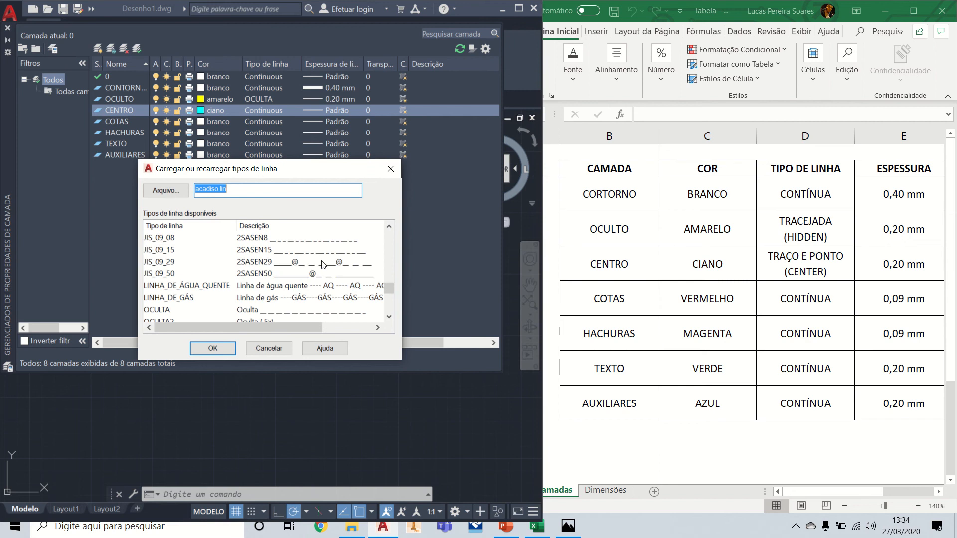
{"action": "scroll", "coordinate": [322, 264], "scroll_direction": "up", "scroll_amount": 8}
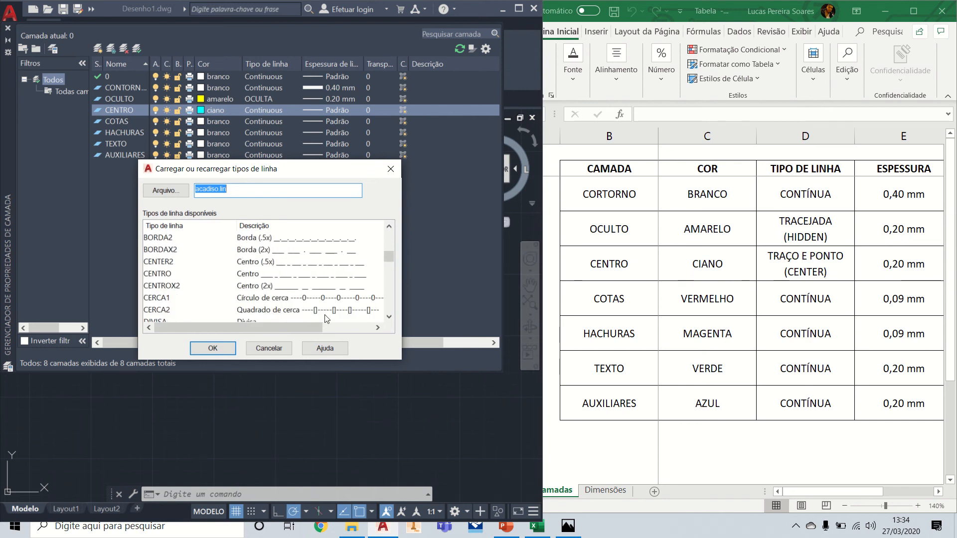
{"action": "left_click", "coordinate": [159, 273]}
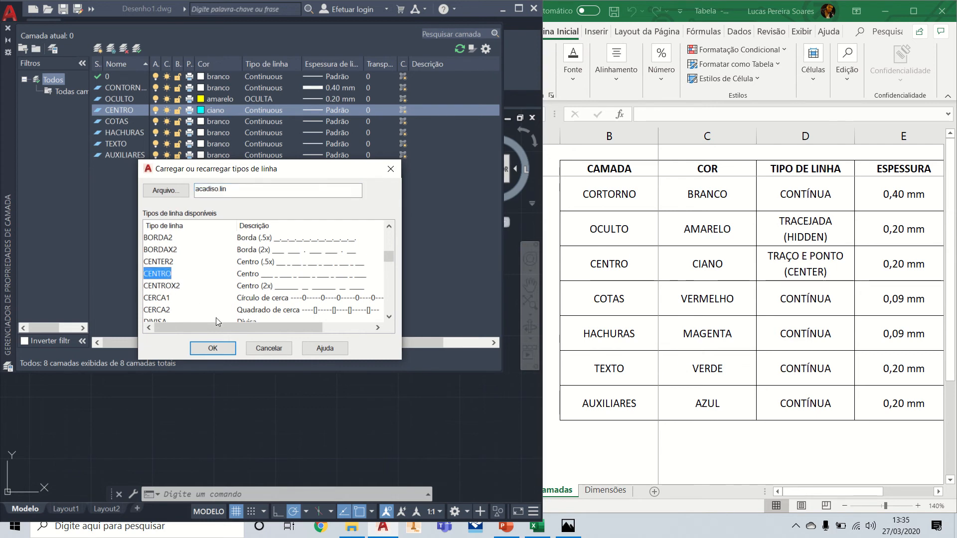
{"action": "left_click", "coordinate": [213, 348]}
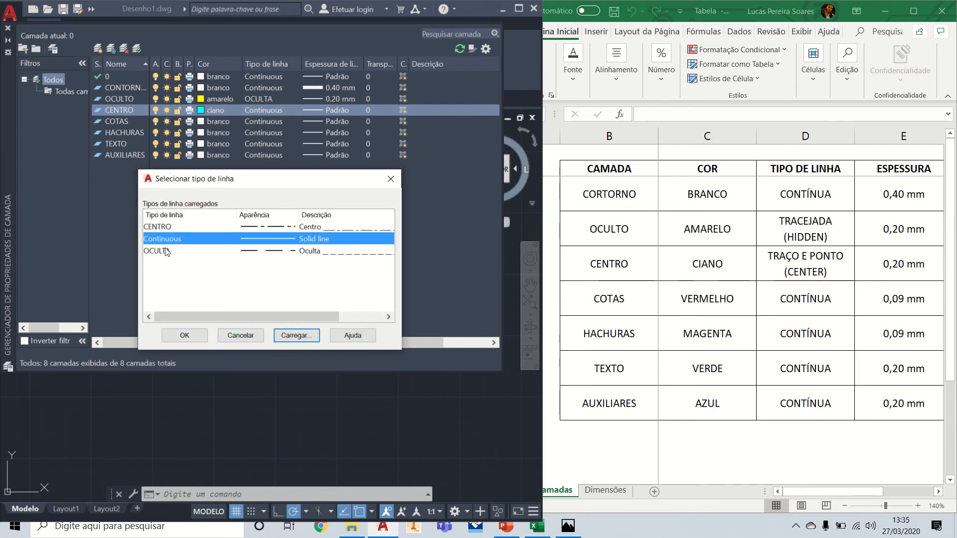
{"action": "left_click", "coordinate": [162, 227]}
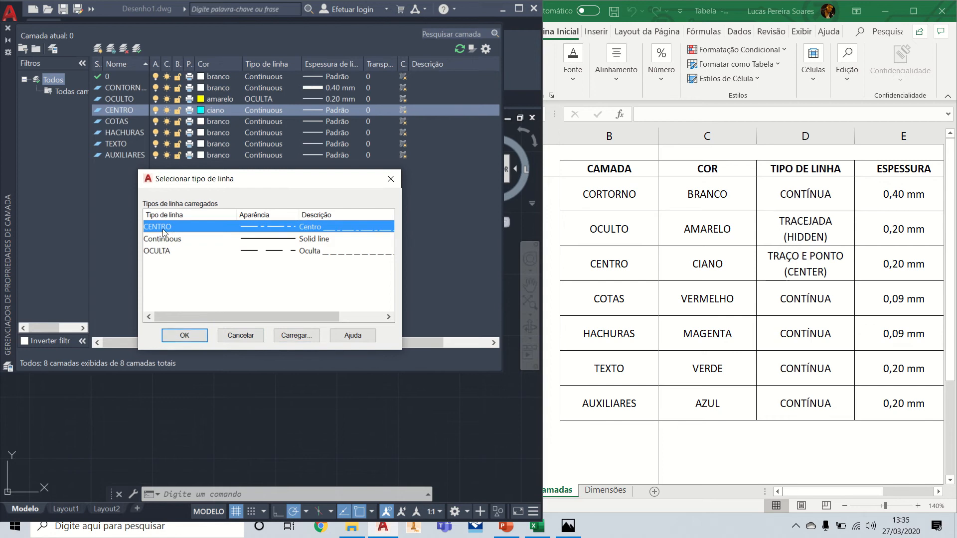
{"action": "left_click", "coordinate": [184, 334]}
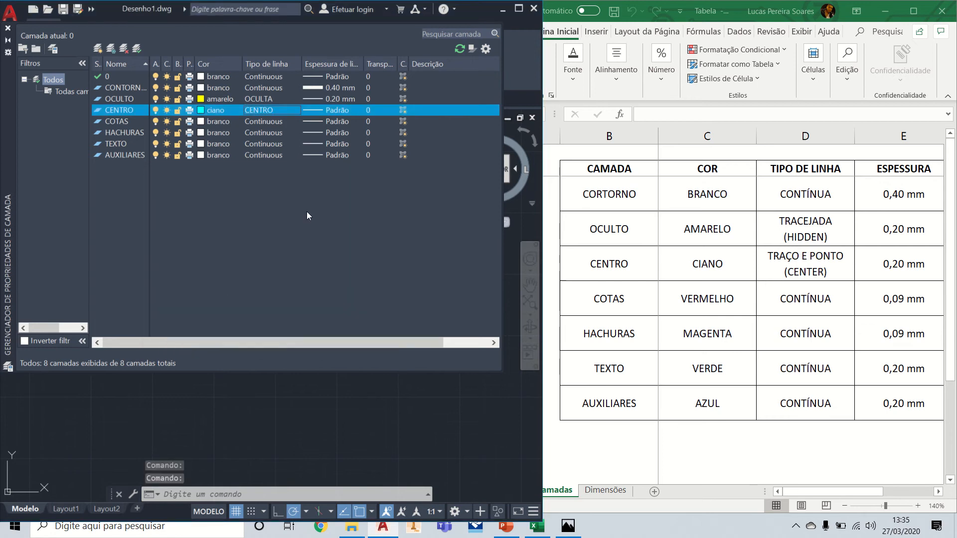
Step: Set the lineweight of the CENTRO layer to 0.20 mm
{"action": "left_click", "coordinate": [340, 112]}
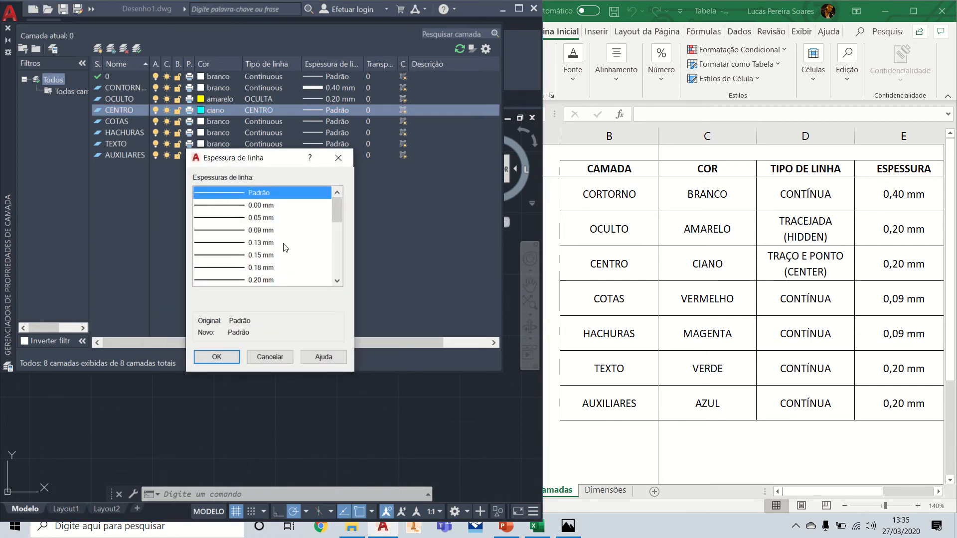
{"action": "left_click", "coordinate": [265, 280]}
{"action": "left_click", "coordinate": [217, 357]}
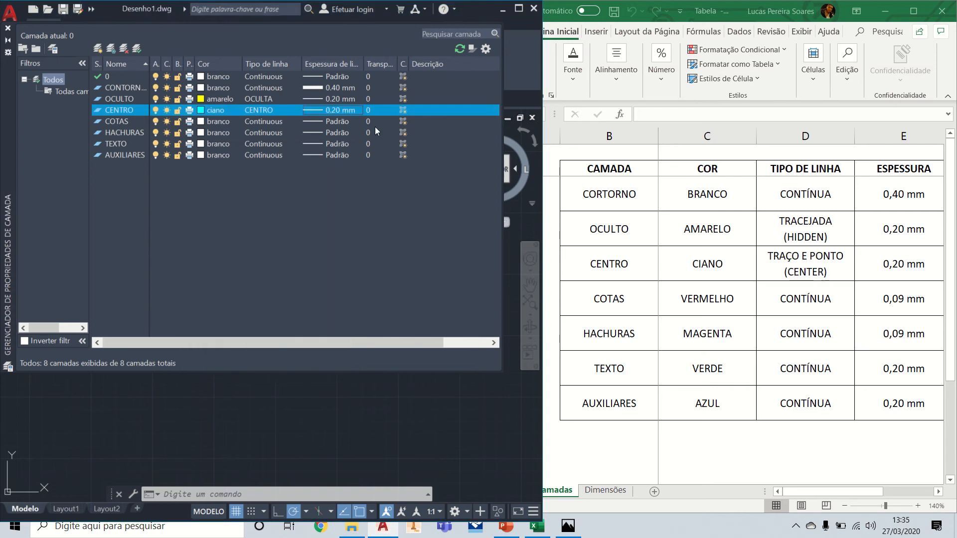
Step: Set the COTAS layer's colour to red (vermelho) and its lineweight to 0.09 mm
{"action": "left_click", "coordinate": [214, 123]}
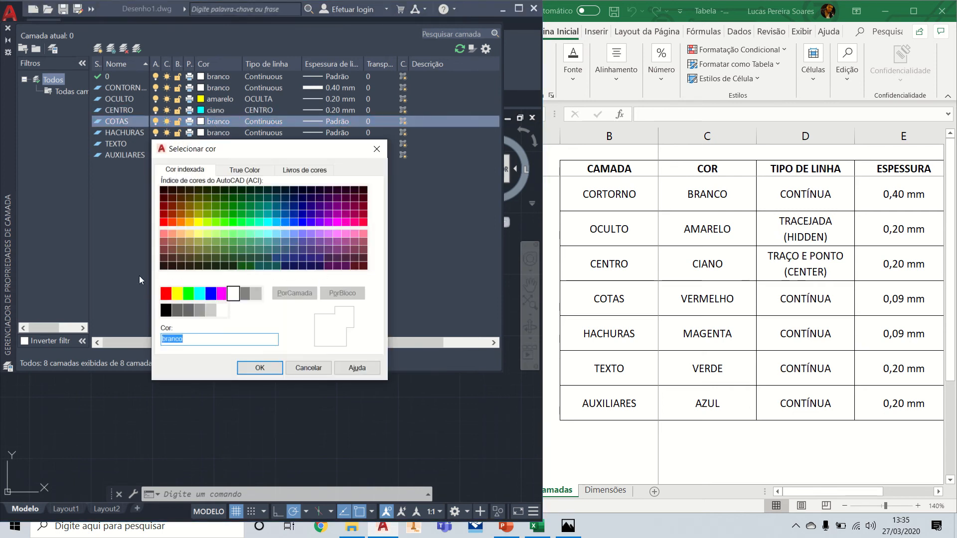
{"action": "left_click", "coordinate": [166, 295]}
{"action": "left_click", "coordinate": [259, 367]}
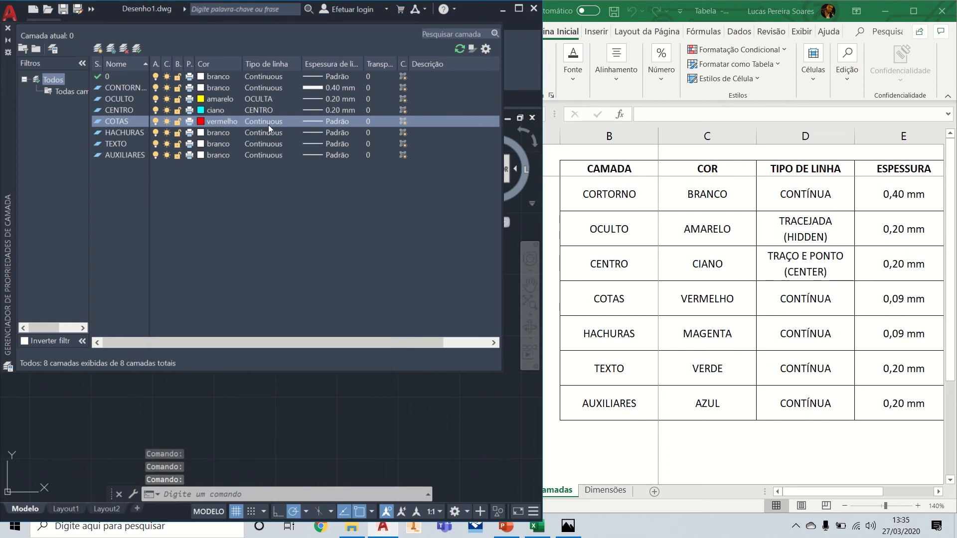
{"action": "left_click", "coordinate": [339, 121]}
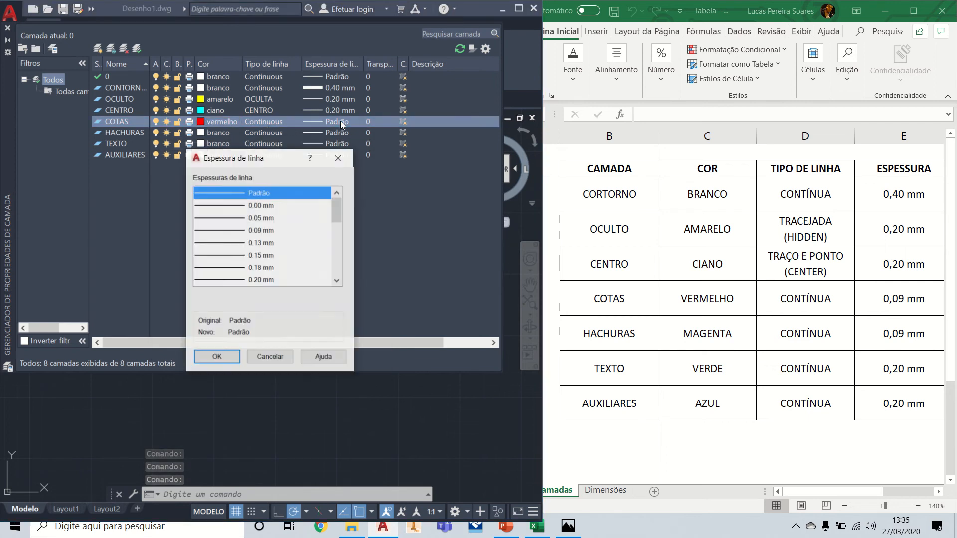
{"action": "left_click", "coordinate": [266, 230]}
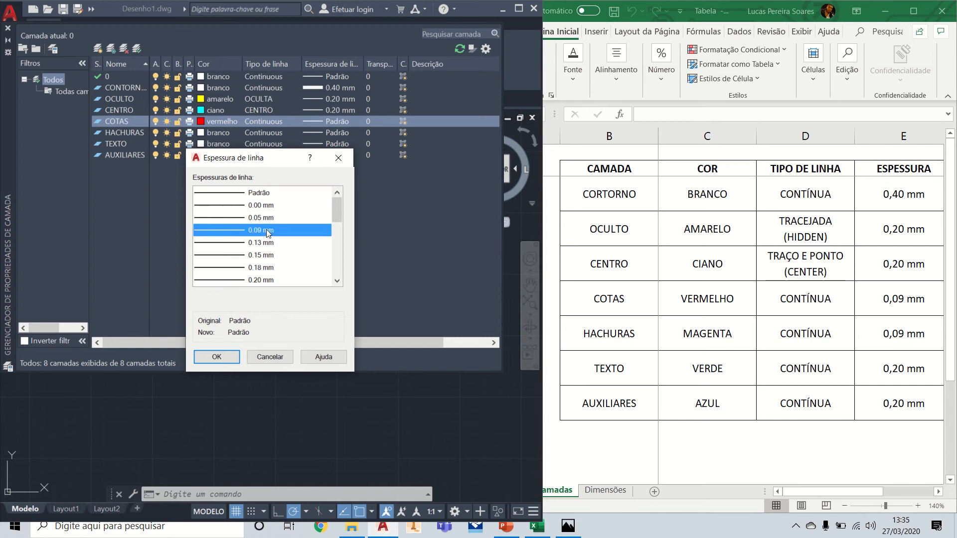
{"action": "left_click", "coordinate": [223, 355]}
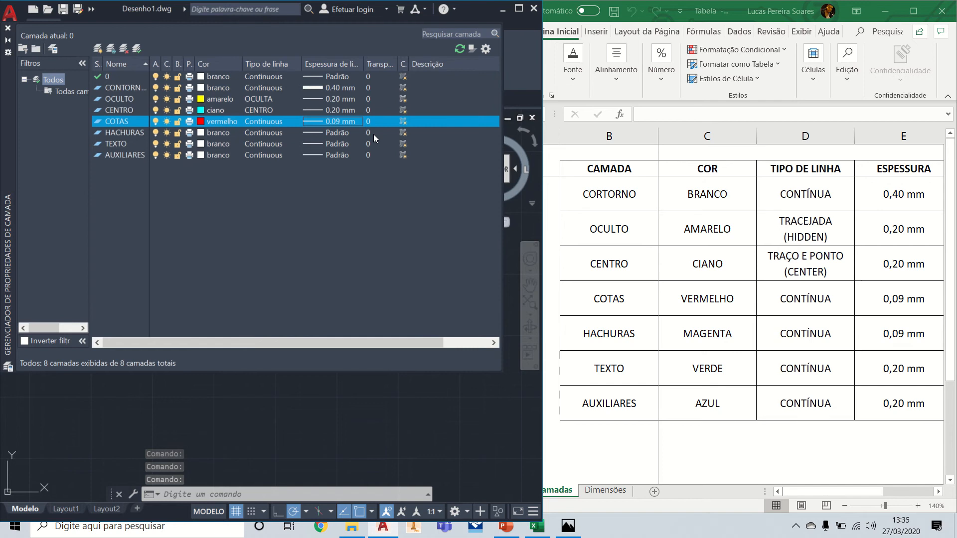
Step: Set the HACHURAS layer's colour to magenta and its lineweight to 0.09 mm
{"action": "left_click", "coordinate": [215, 134]}
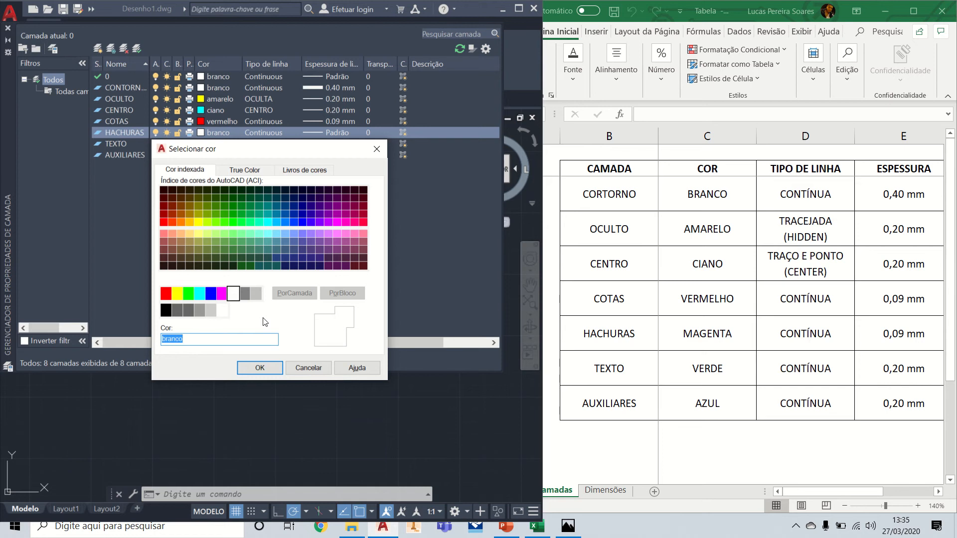
{"action": "left_click", "coordinate": [220, 294]}
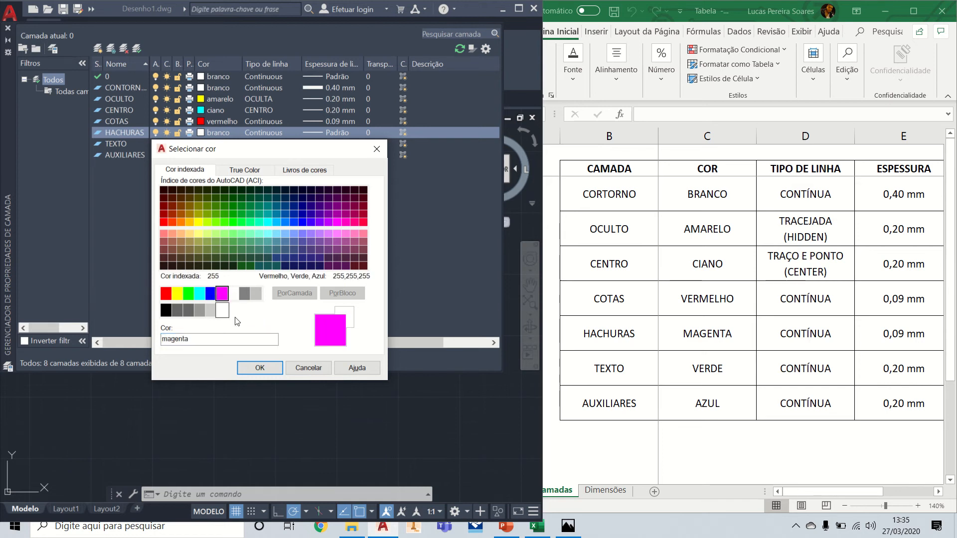
{"action": "left_click", "coordinate": [260, 367]}
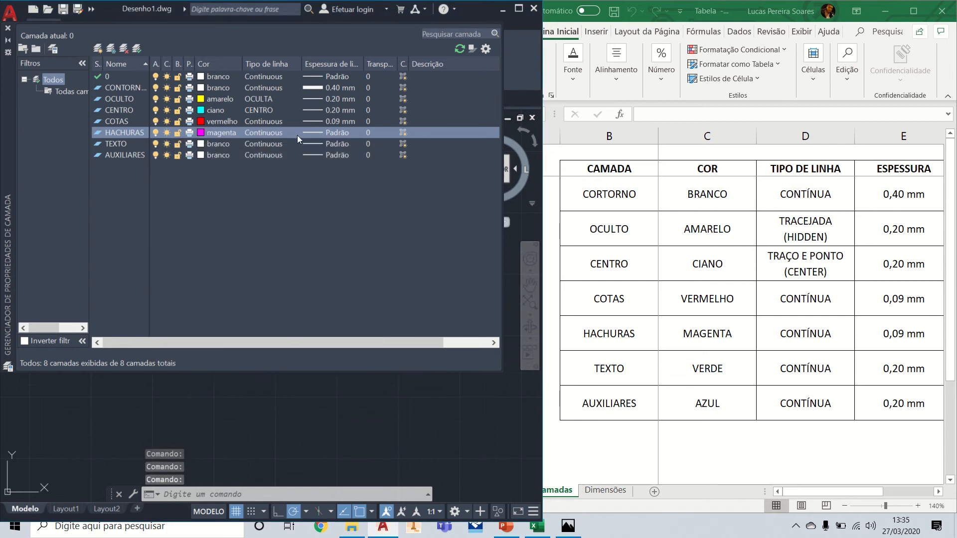
{"action": "left_click", "coordinate": [343, 133]}
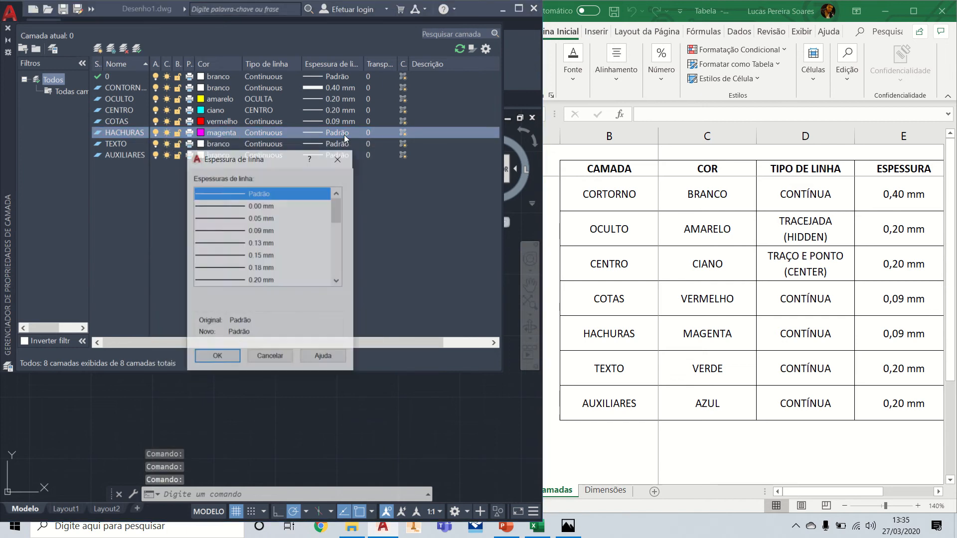
{"action": "left_click", "coordinate": [268, 230]}
{"action": "left_click", "coordinate": [216, 356]}
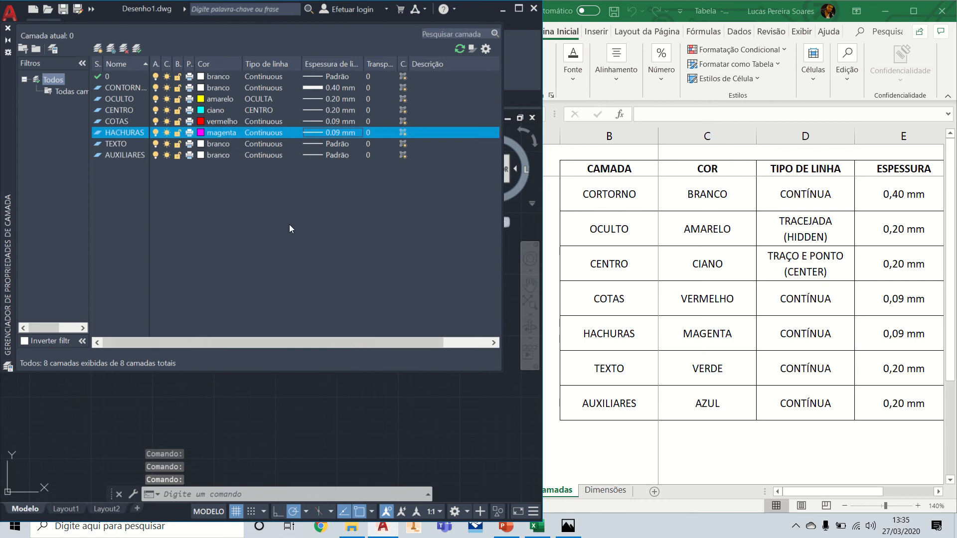
Step: Set the TEXTO layer's colour to green (verde) and its lineweight to 0.20 mm
{"action": "left_click", "coordinate": [226, 145]}
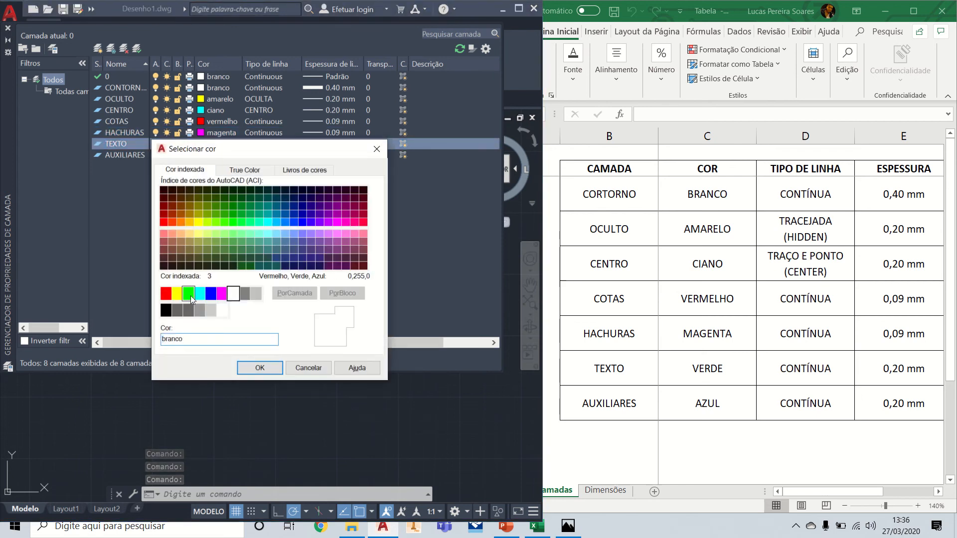
{"action": "left_click", "coordinate": [188, 294]}
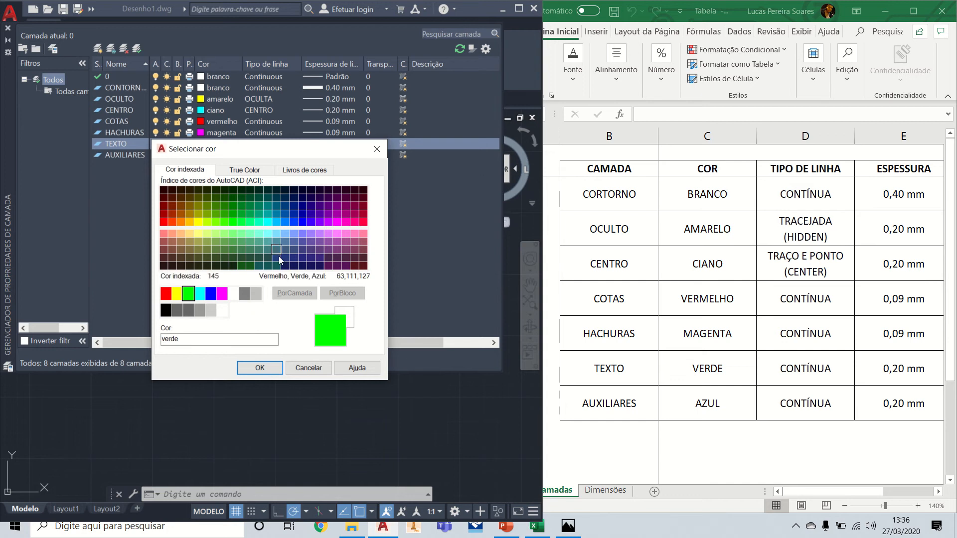
{"action": "left_click", "coordinate": [262, 369]}
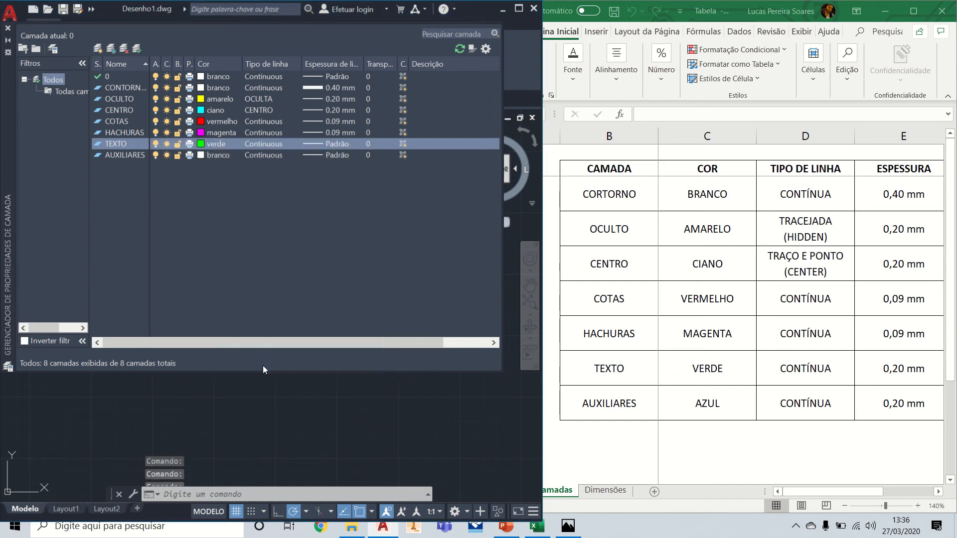
{"action": "left_click", "coordinate": [338, 144]}
{"action": "left_click", "coordinate": [261, 280]}
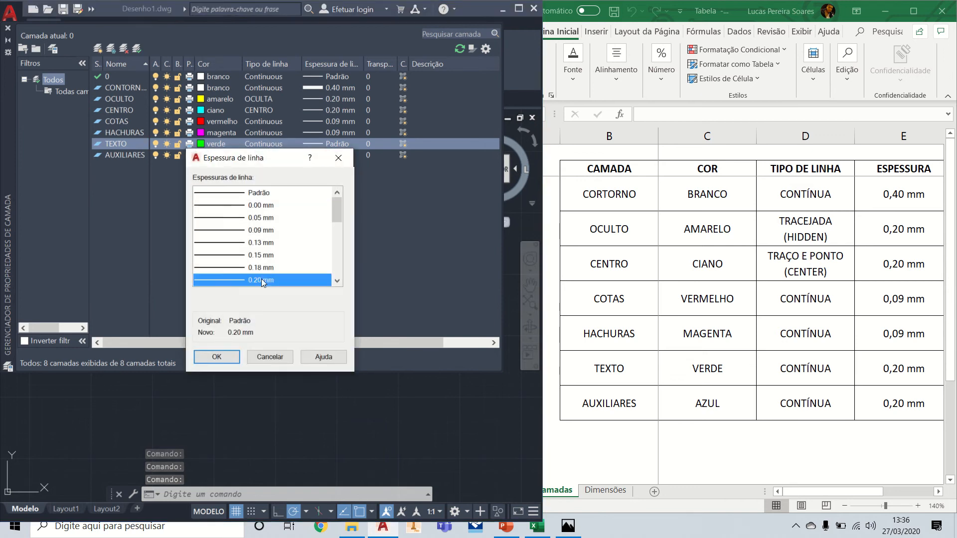
{"action": "left_click", "coordinate": [219, 357]}
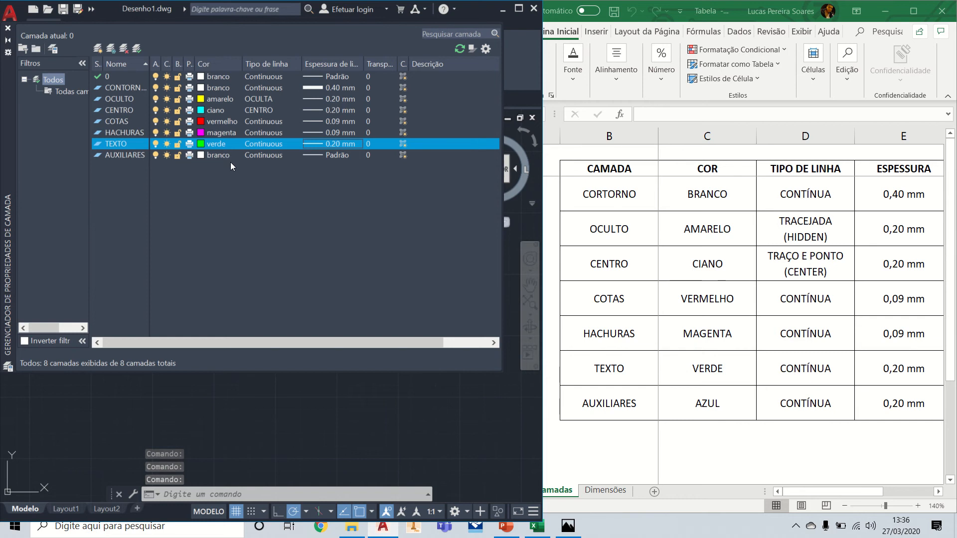
Step: Set the AUXILIARES layer's colour to blue (azul) and its lineweight to 0.20 mm, closing the layer properties manager
{"action": "left_click", "coordinate": [220, 155]}
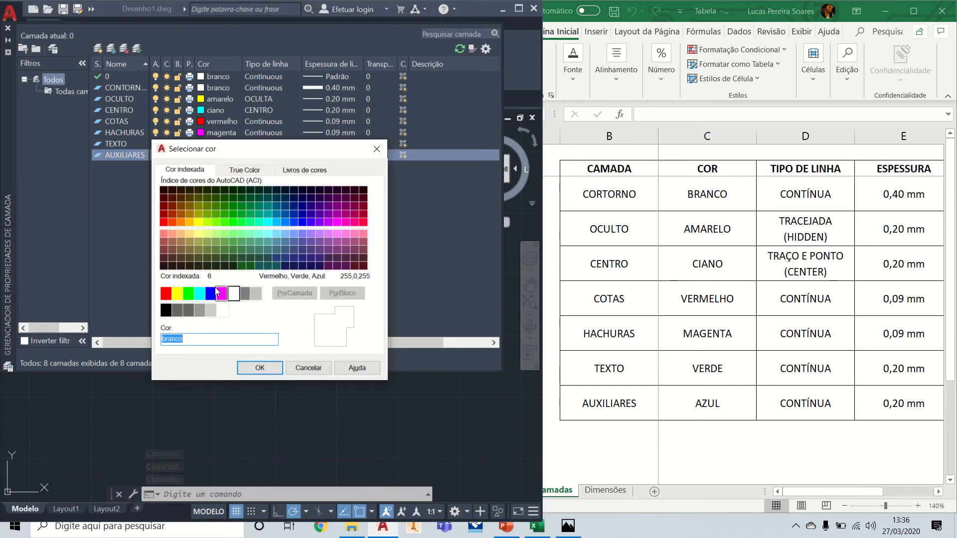
{"action": "left_click", "coordinate": [211, 294]}
{"action": "left_click", "coordinate": [260, 368]}
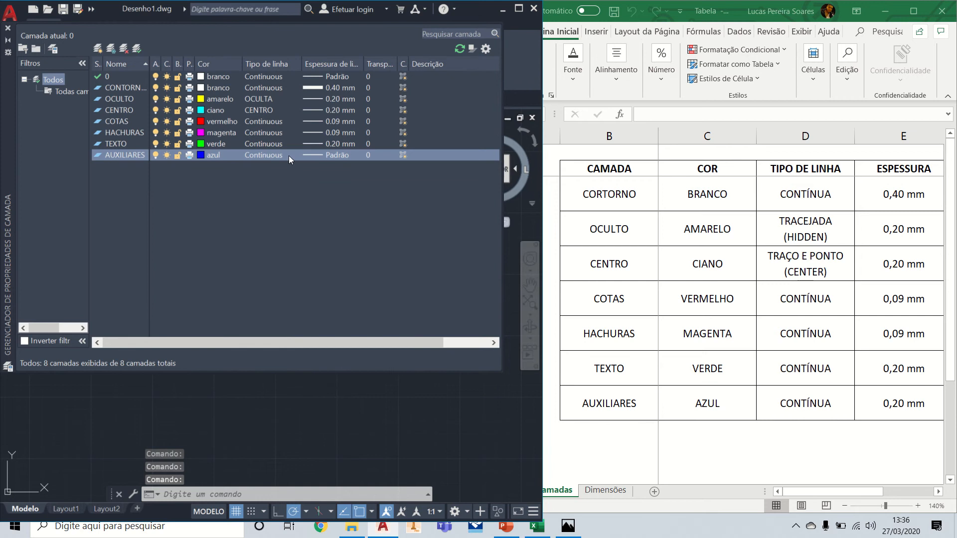
{"action": "left_click", "coordinate": [337, 154]}
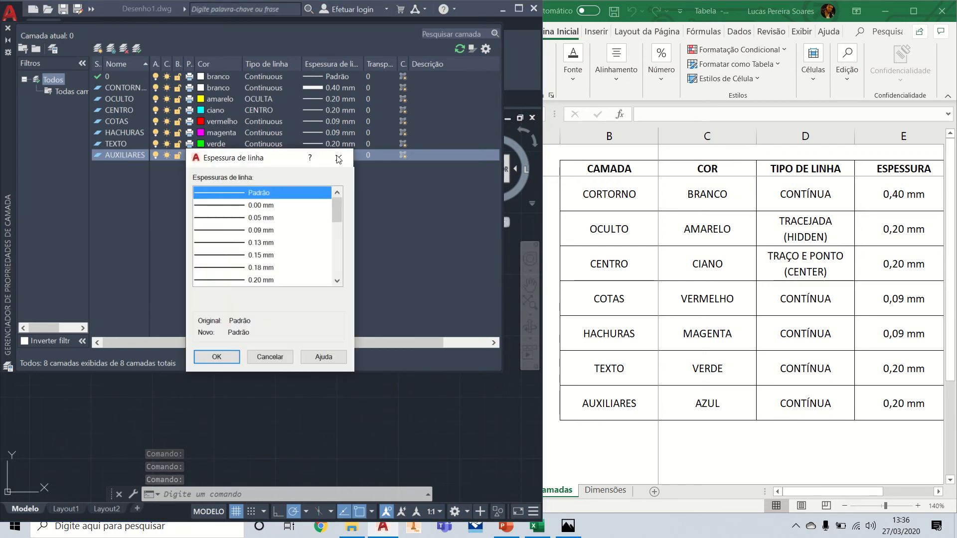
{"action": "left_click", "coordinate": [256, 278]}
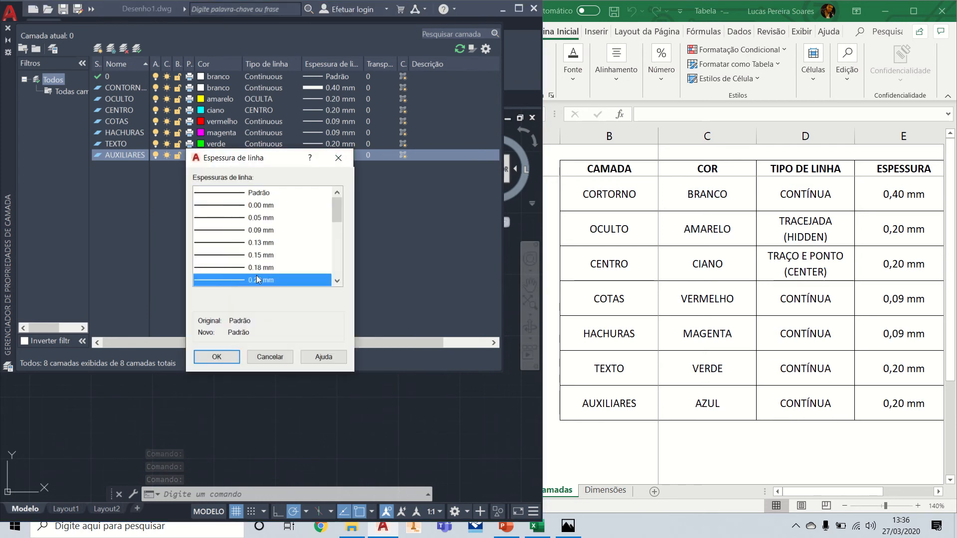
{"action": "left_click", "coordinate": [228, 356]}
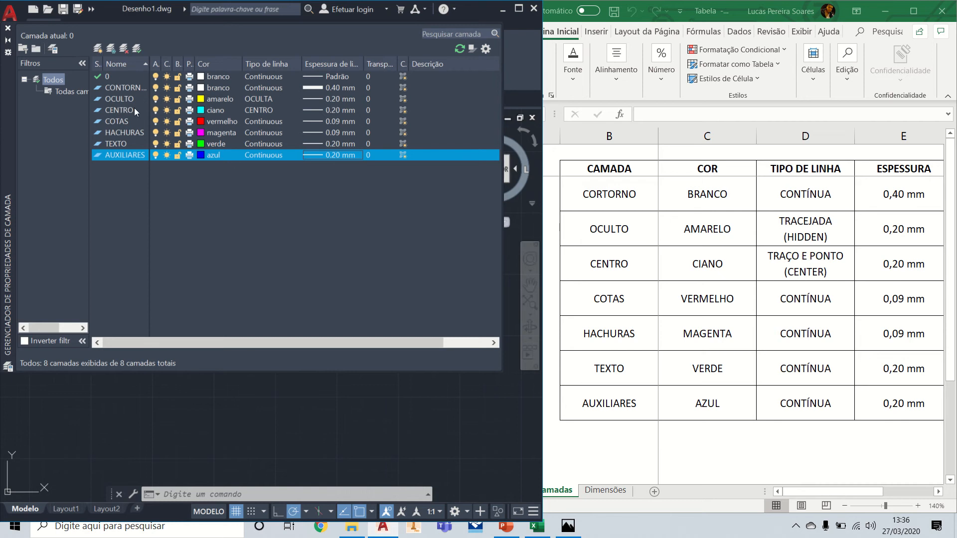
{"action": "left_click", "coordinate": [7, 28]}
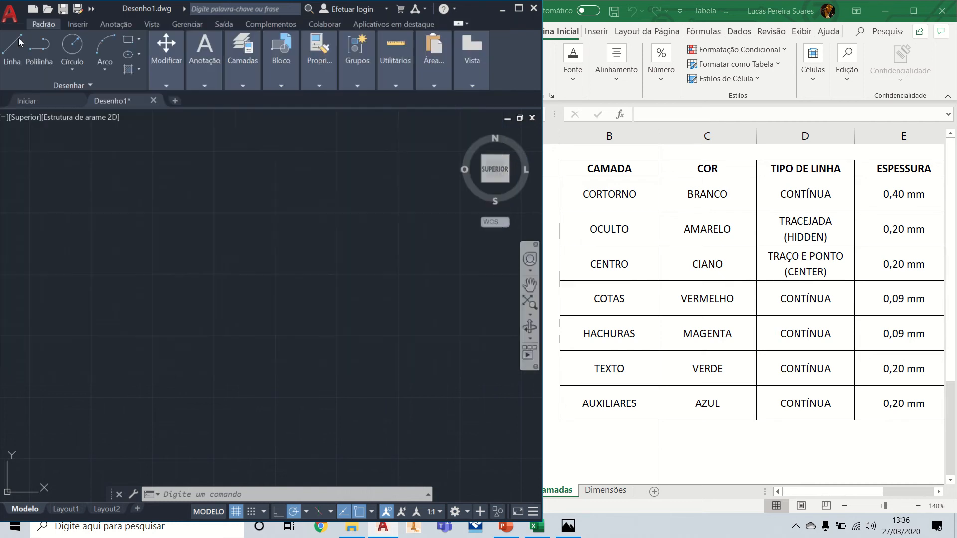
Step: Check the drawing's list of selectable layers and their colours without changing the current layer
{"action": "left_click", "coordinate": [244, 86]}
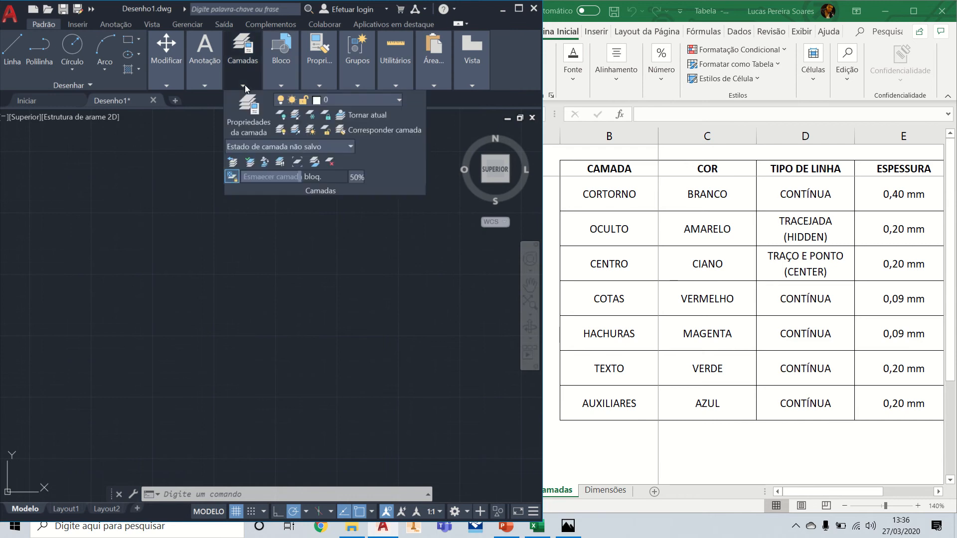
{"action": "left_click", "coordinate": [397, 102]}
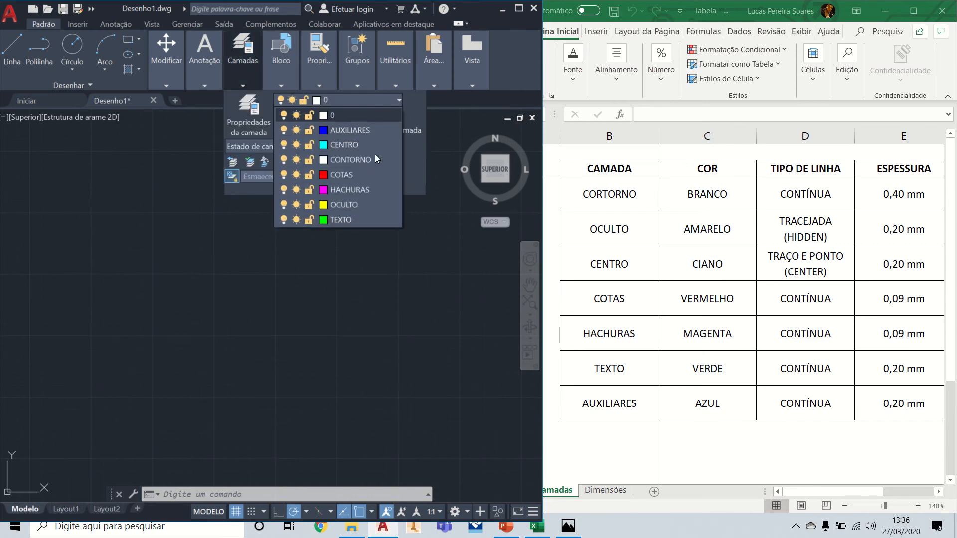
{"action": "left_click", "coordinate": [369, 328]}
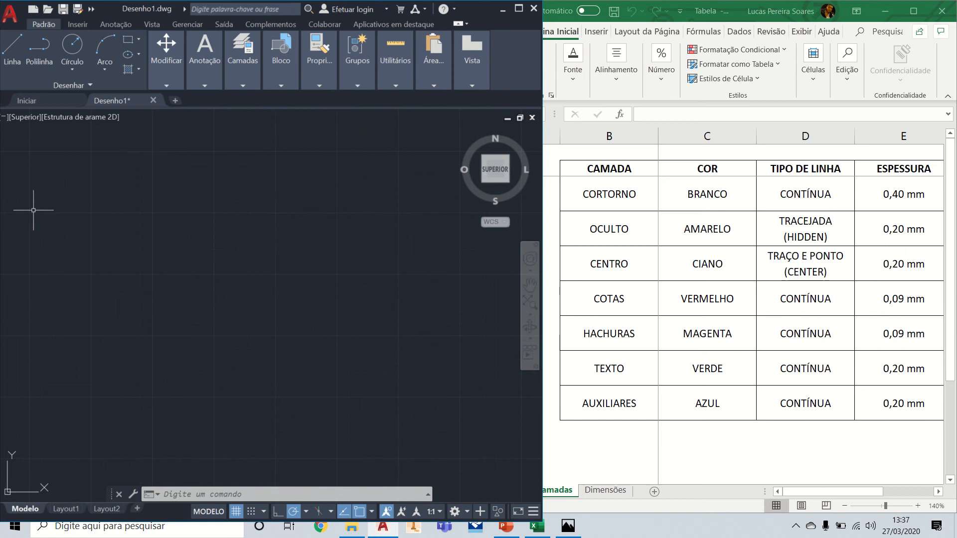
Step: Save the drawing as "Arquivo base" in the "6ª aula - 27.03.2020" folder
{"action": "left_click", "coordinate": [63, 9]}
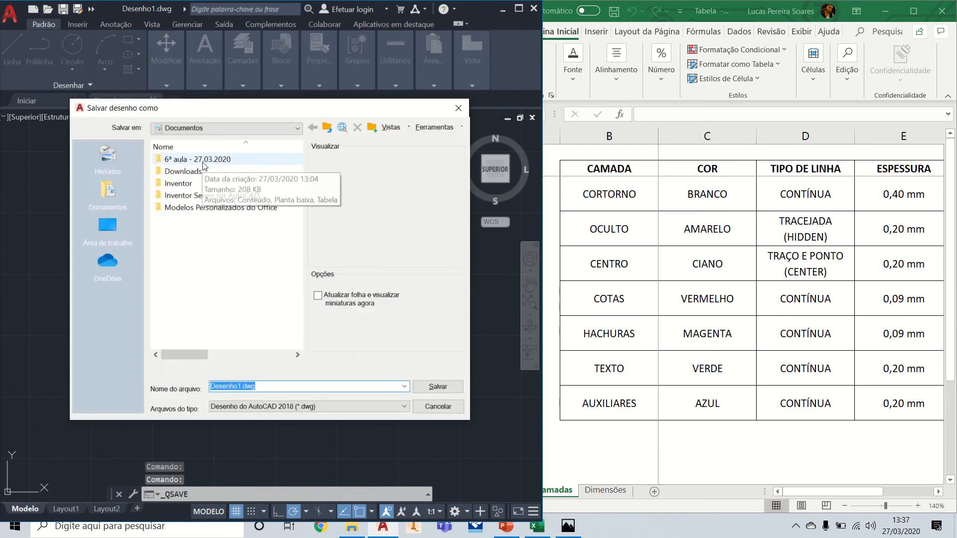
{"action": "double_click", "coordinate": [197, 159]}
{"action": "double_click", "coordinate": [283, 386]}
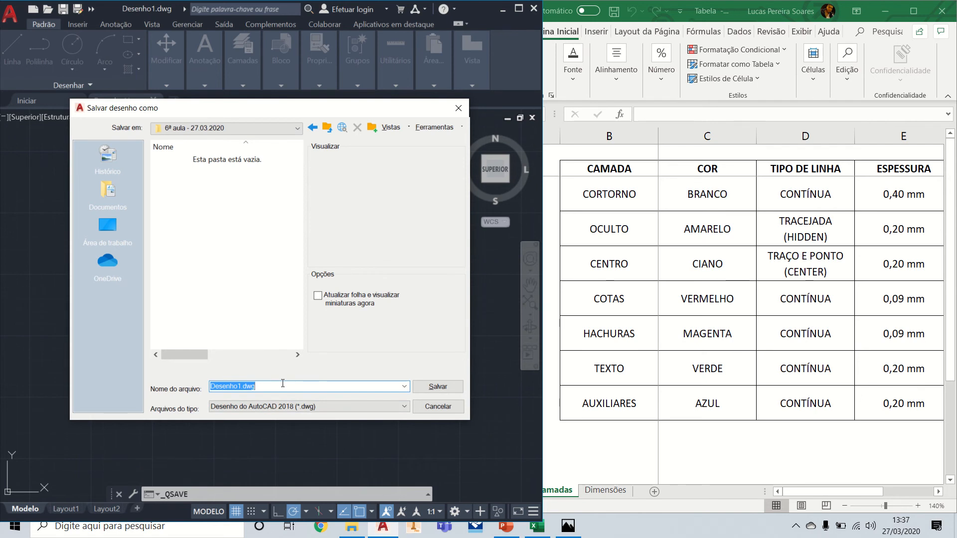
{"action": "type", "text": "aRQUI"}
{"action": "key", "text": "BackSpace"}
{"action": "key", "text": "BackSpace"}
{"action": "key", "text": "BackSpace"}
{"action": "key", "text": "BackSpace"}
{"action": "type", "text": "Arquivo base"}
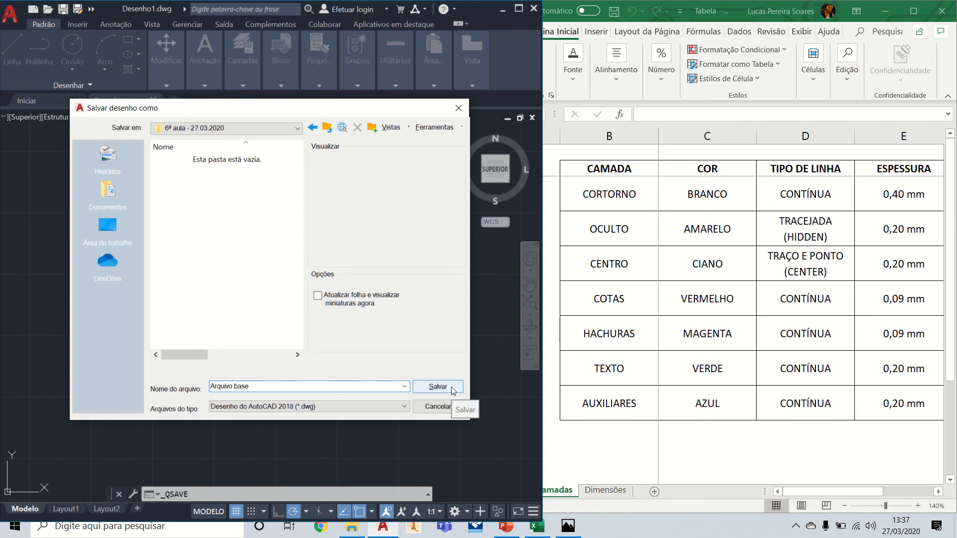
{"action": "left_click", "coordinate": [438, 387]}
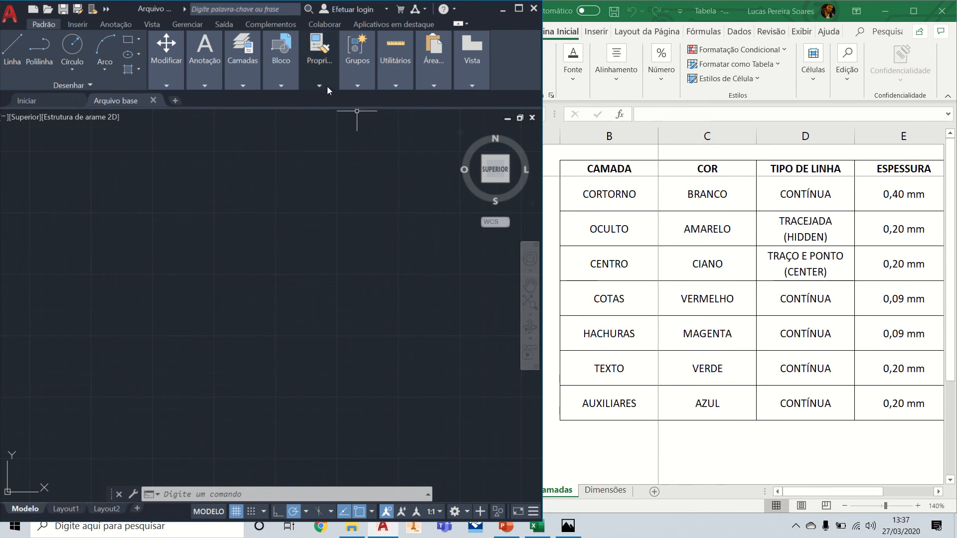
Step: Review the drawing's layer list and the available dimension types, and maximize the program window
{"action": "left_click", "coordinate": [244, 87]}
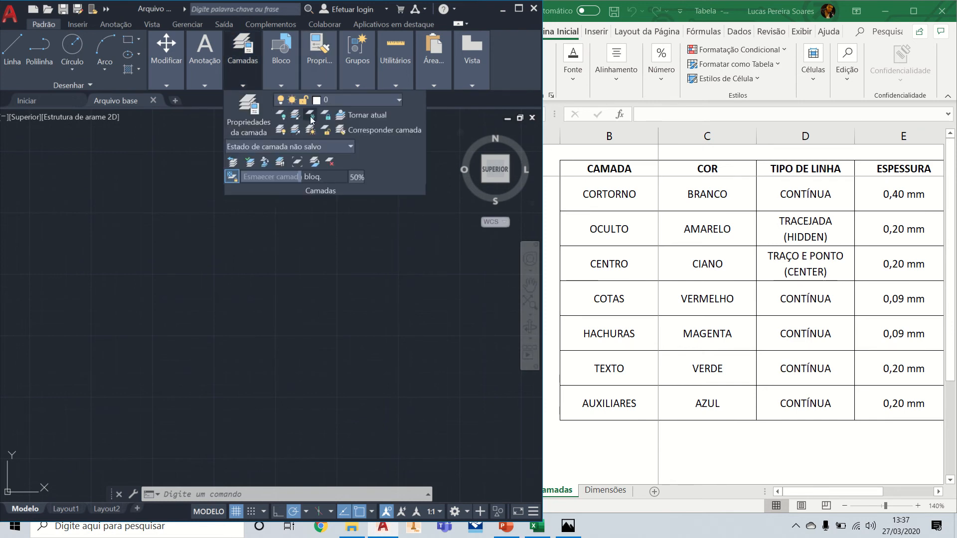
{"action": "left_click", "coordinate": [398, 99]}
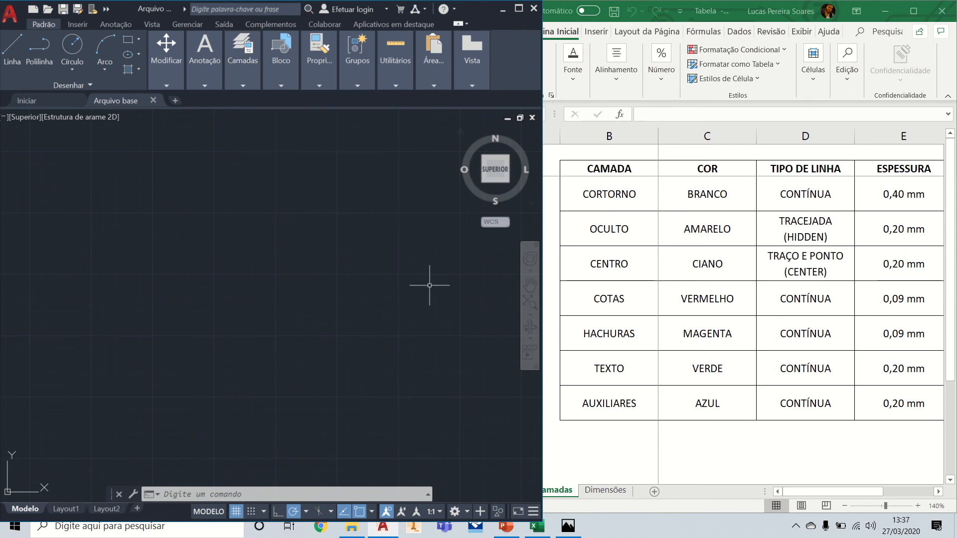
{"action": "mouse_move", "coordinate": [523, 8]}
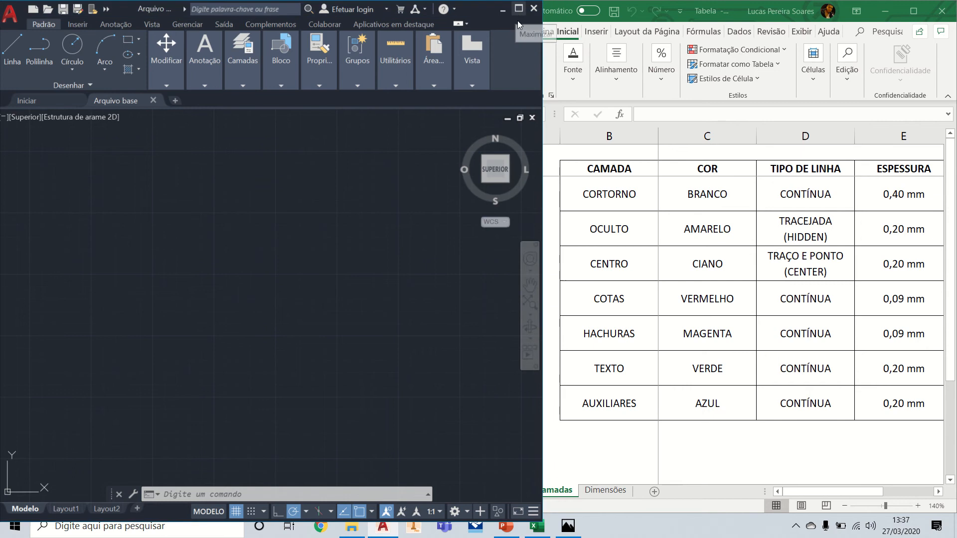
{"action": "left_click", "coordinate": [518, 8]}
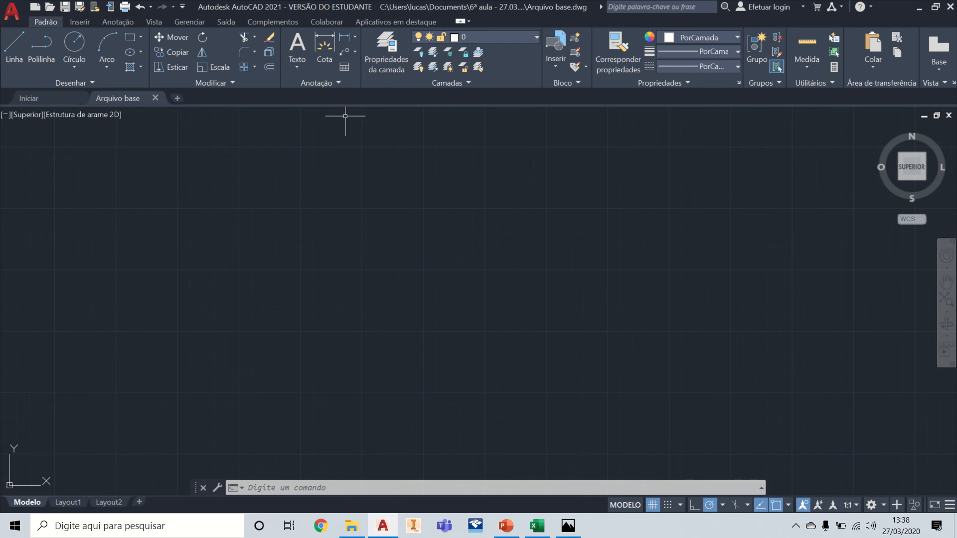
{"action": "left_click", "coordinate": [354, 38]}
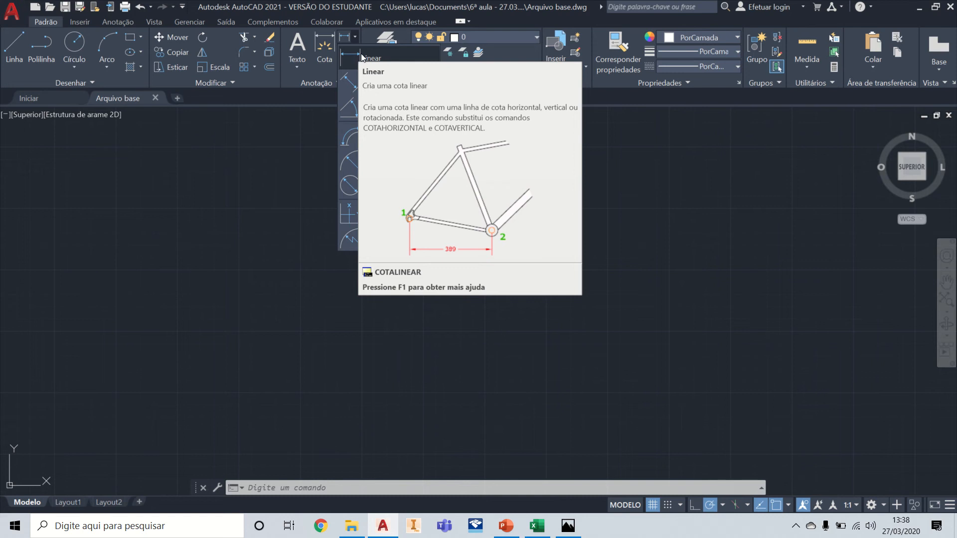
{"action": "left_click", "coordinate": [321, 229]}
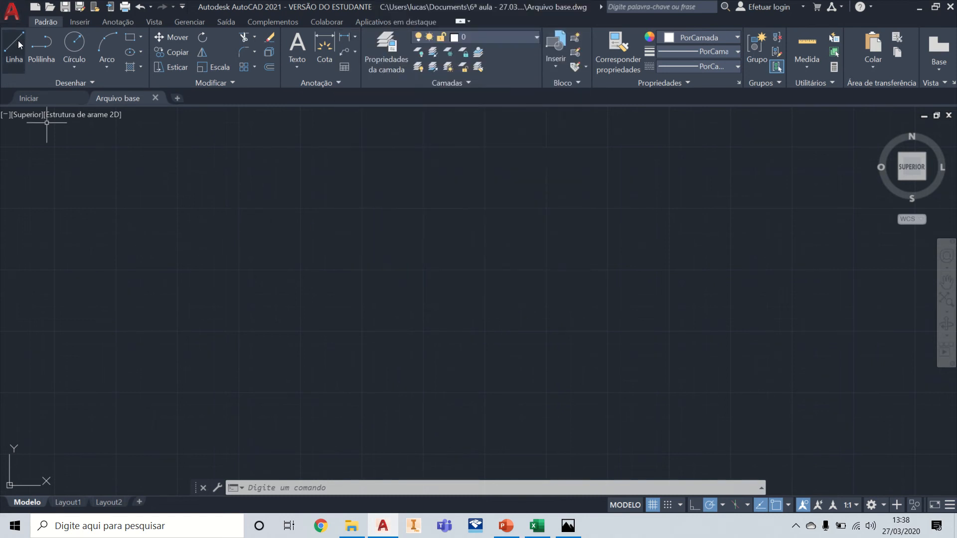
Step: Draw a rectangle 100 long and 50 wide by its dimensions in the empty drawing area
{"action": "left_click", "coordinate": [131, 37]}
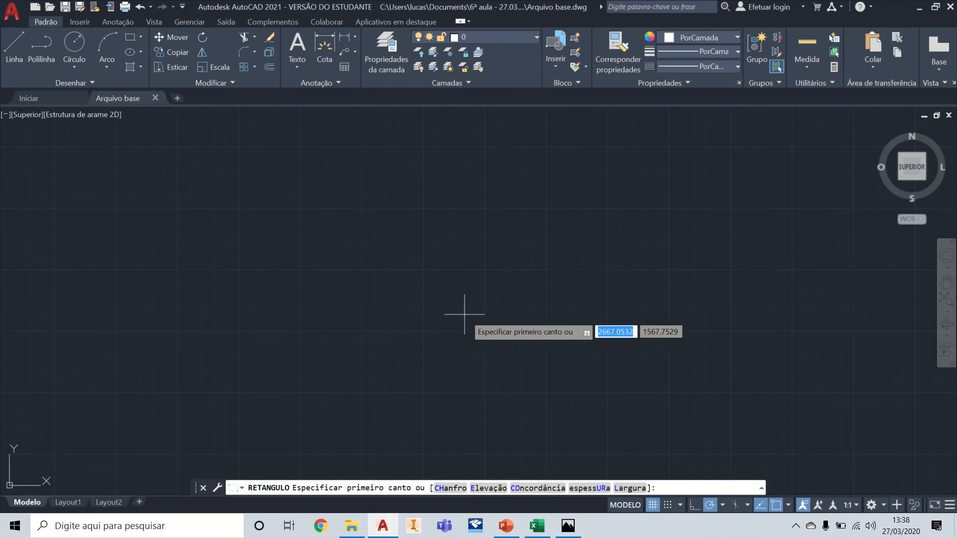
{"action": "left_click", "coordinate": [307, 210]}
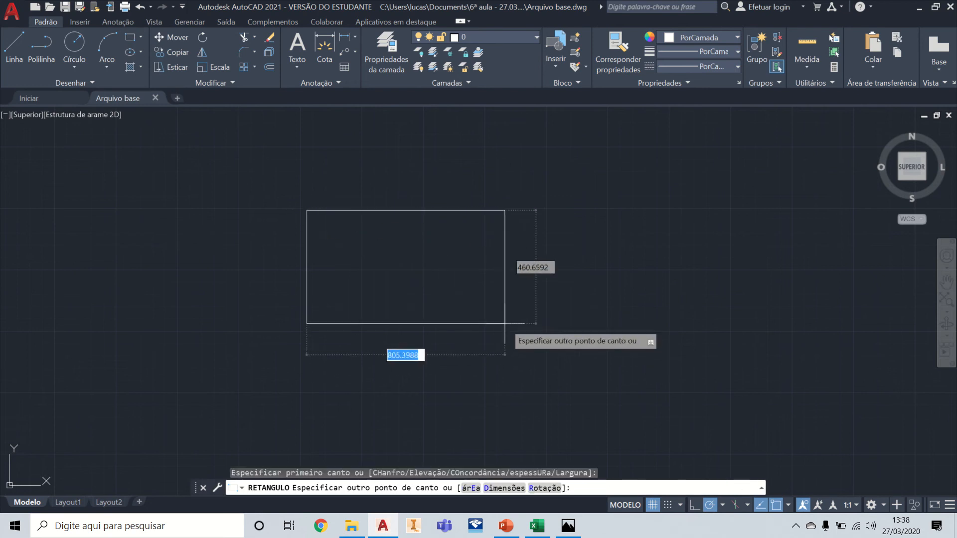
{"action": "type", "text": "d"}
{"action": "key", "text": "Return"}
{"action": "type", "text": "10"}
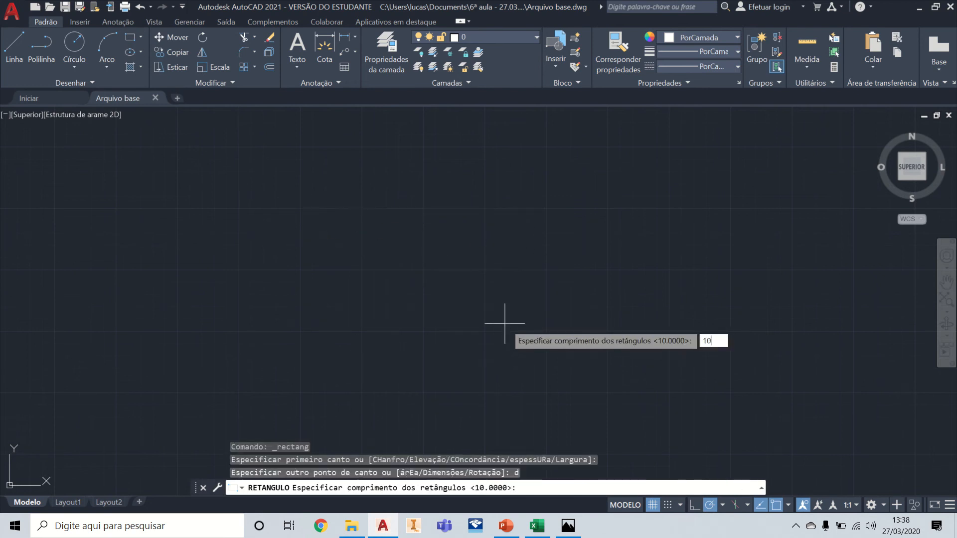
{"action": "type", "text": "0"}
{"action": "key", "text": "Return"}
{"action": "type", "text": "50"}
{"action": "key", "text": "Return"}
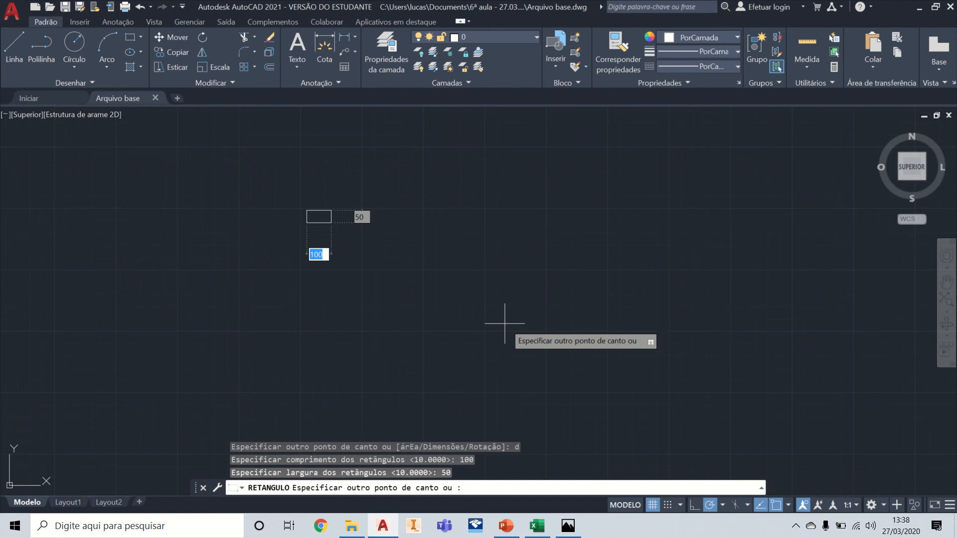
{"action": "right_click", "coordinate": [504, 323]}
{"action": "left_click", "coordinate": [523, 331]}
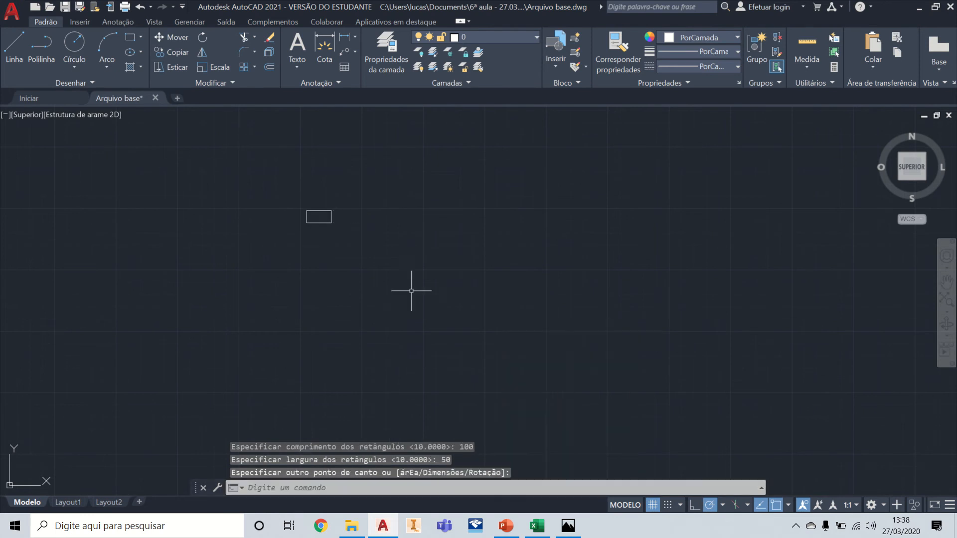
Step: Check the rectangle's length and width at its upper-left corner grip, then clear the selection
{"action": "scroll", "coordinate": [315, 206], "scroll_direction": "up", "scroll_amount": 2}
{"action": "scroll", "coordinate": [319, 210], "scroll_direction": "up", "scroll_amount": 5}
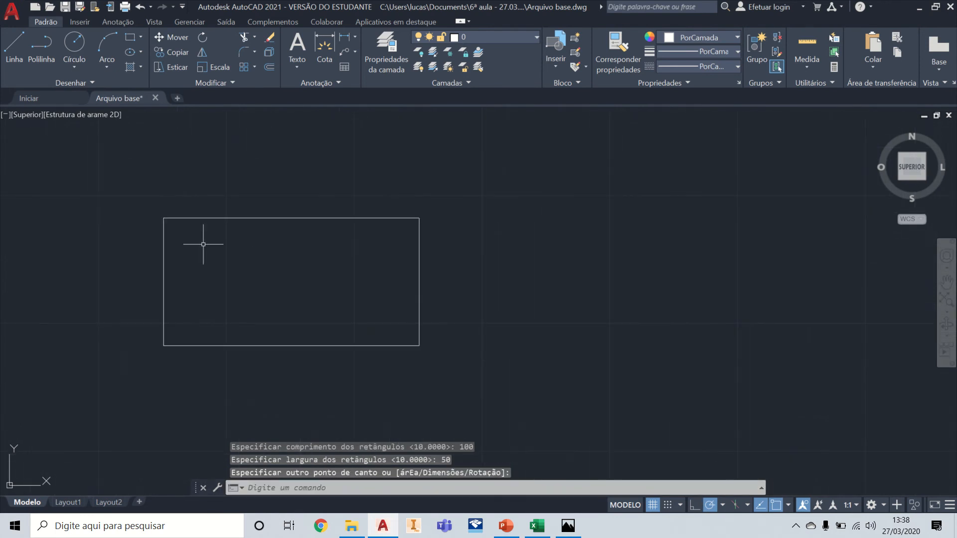
{"action": "middle_click_drag", "start_coordinate": [203, 246], "coordinate": [524, 251]}
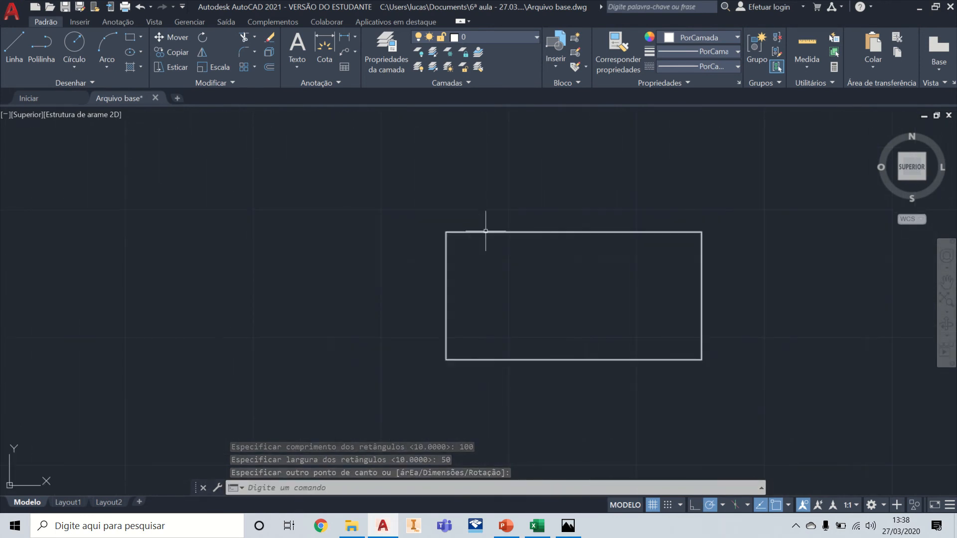
{"action": "left_click", "coordinate": [485, 231]}
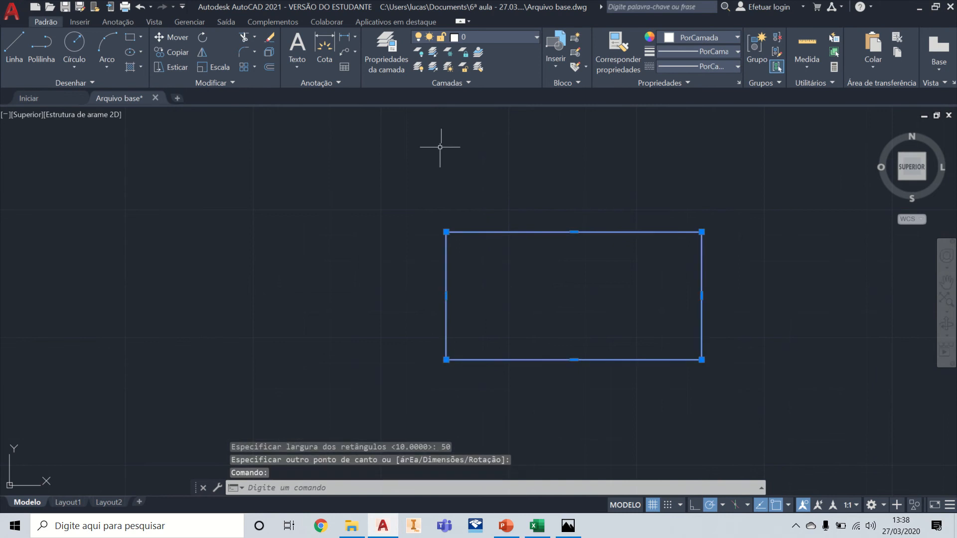
{"action": "mouse_move", "coordinate": [446, 232]}
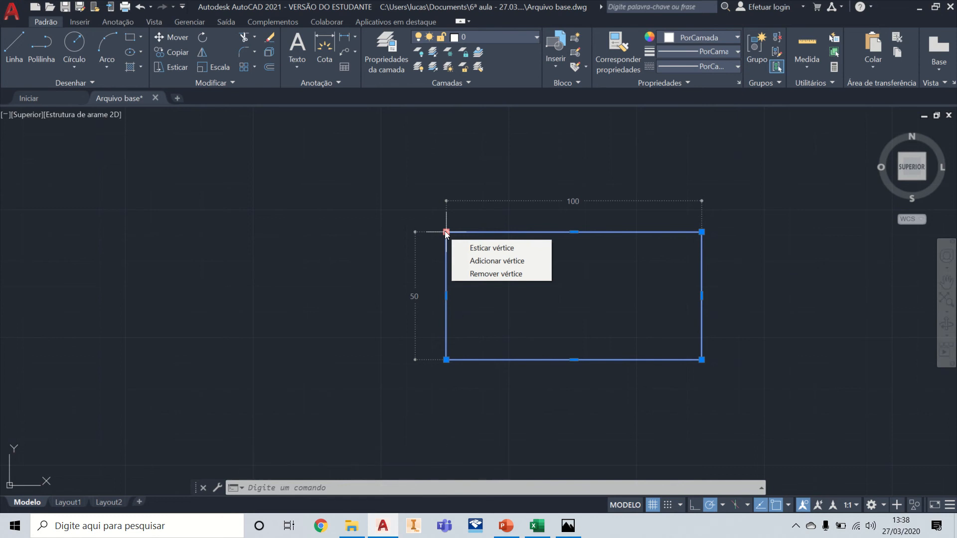
{"action": "left_click", "coordinate": [379, 205]}
{"action": "key", "text": "Escape"}
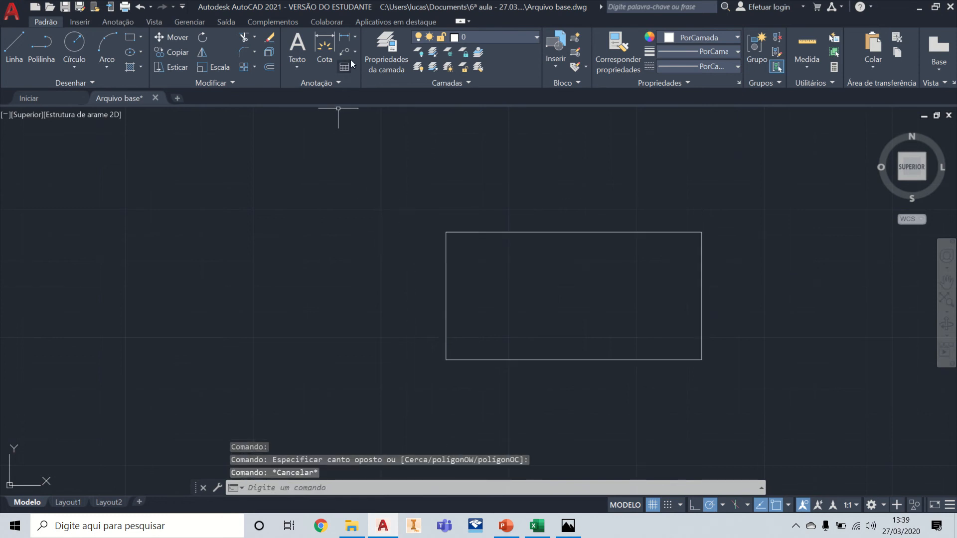
Step: Add a linear dimension to the rectangle's upper edge, with the dimension line 10 above it
{"action": "left_click", "coordinate": [345, 39]}
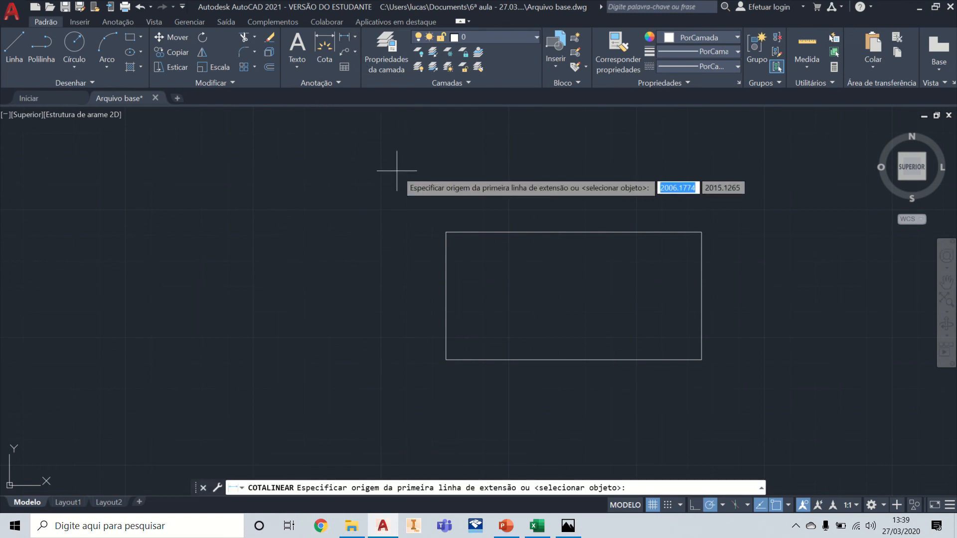
{"action": "left_click", "coordinate": [701, 232]}
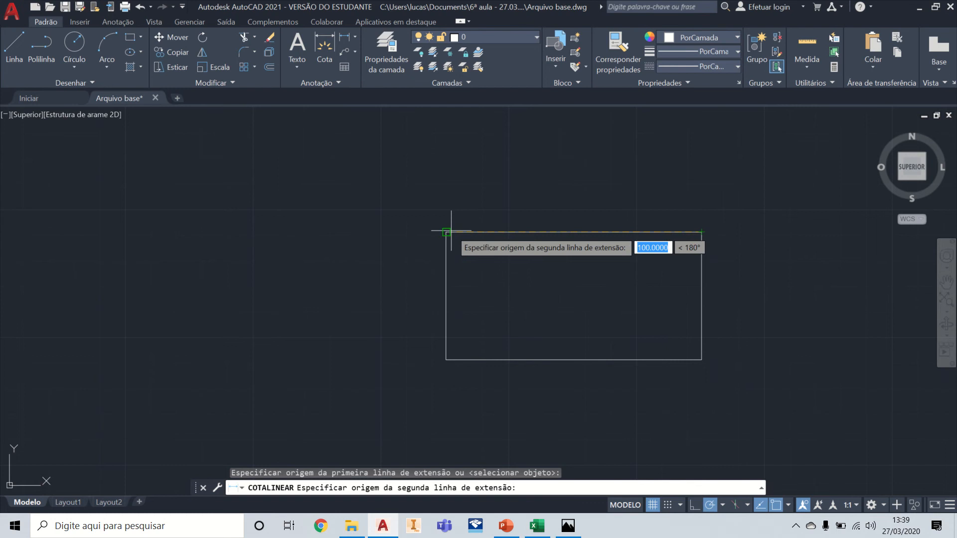
{"action": "left_click", "coordinate": [447, 232]}
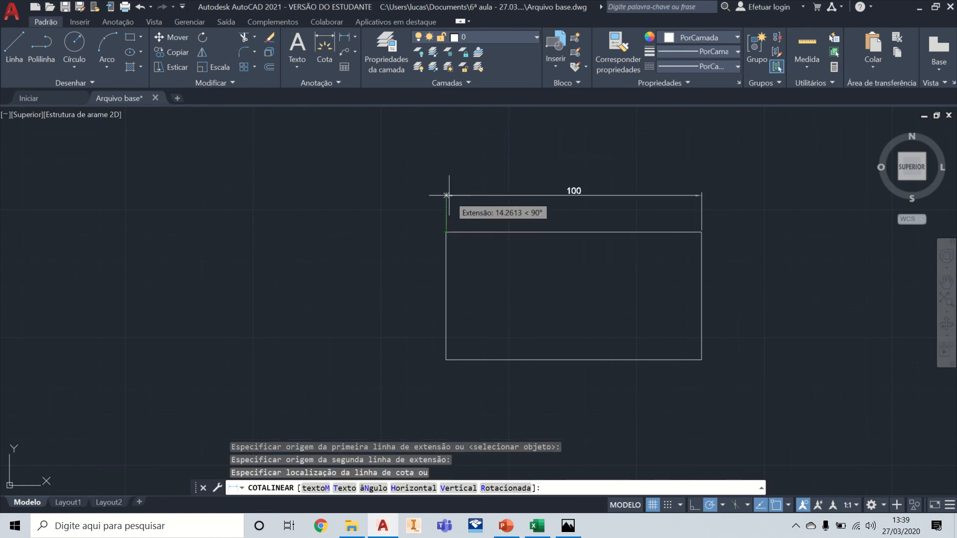
{"action": "type", "text": "10"}
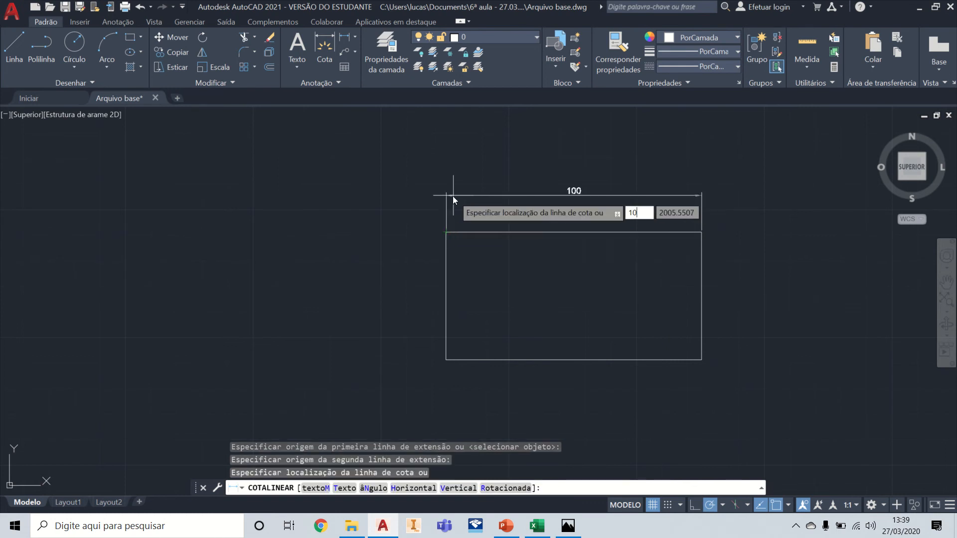
{"action": "key", "text": "Return"}
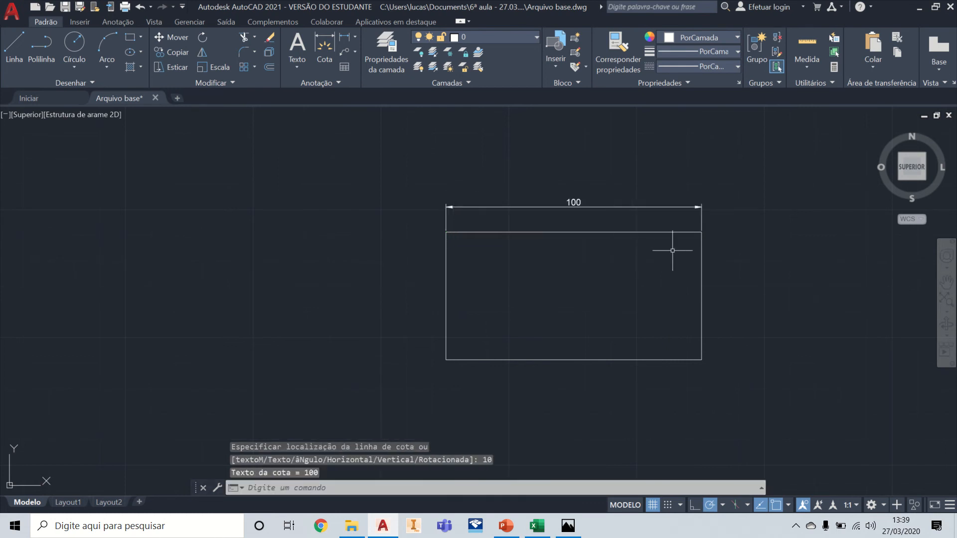
Step: Inspect the dimension and the rectangle up close, then delete the linear dimension above the upper edge
{"action": "scroll", "coordinate": [675, 253], "scroll_direction": "up", "scroll_amount": 4}
{"action": "middle_click_drag", "start_coordinate": [612, 199], "coordinate": [668, 297]}
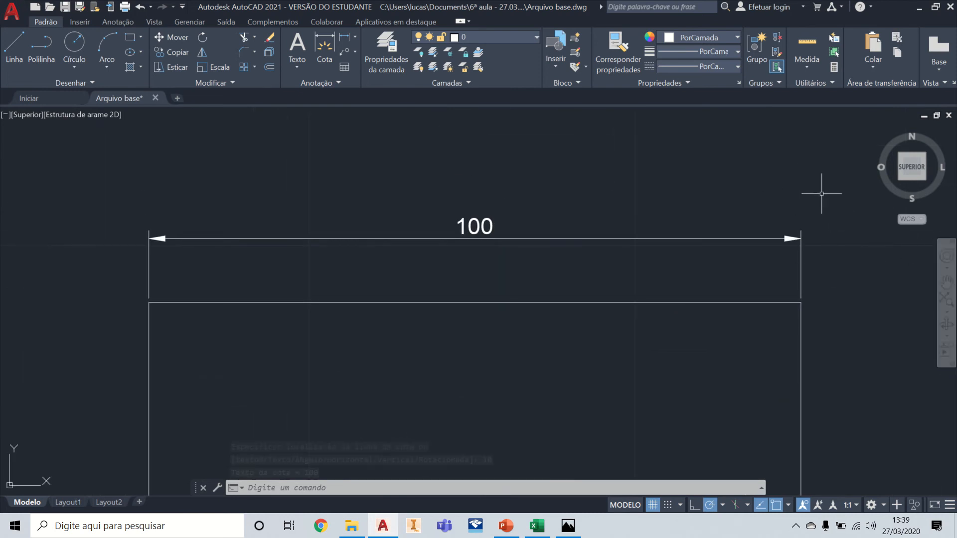
{"action": "left_click", "coordinate": [775, 300]}
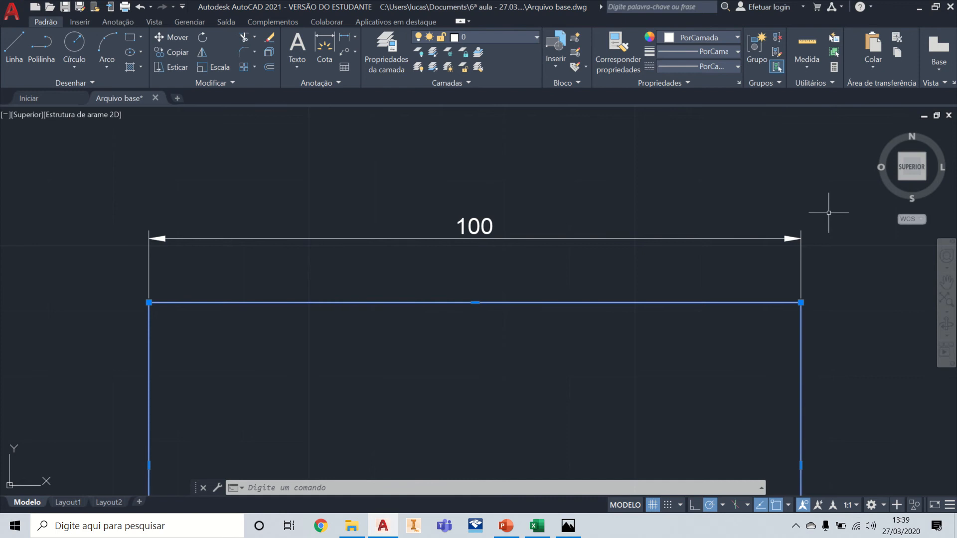
{"action": "scroll", "coordinate": [721, 199], "scroll_direction": "down", "scroll_amount": 3}
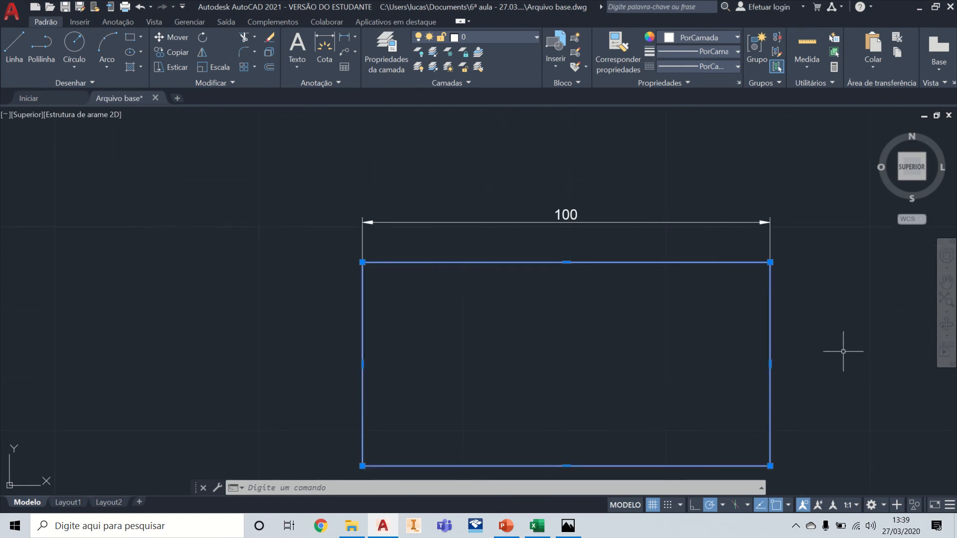
{"action": "mouse_move", "coordinate": [797, 353]}
{"action": "middle_mouse_down"}
{"action": "mouse_move", "coordinate": [707, 284]}
{"action": "mouse_move", "coordinate": [728, 296]}
{"action": "middle_mouse_up"}
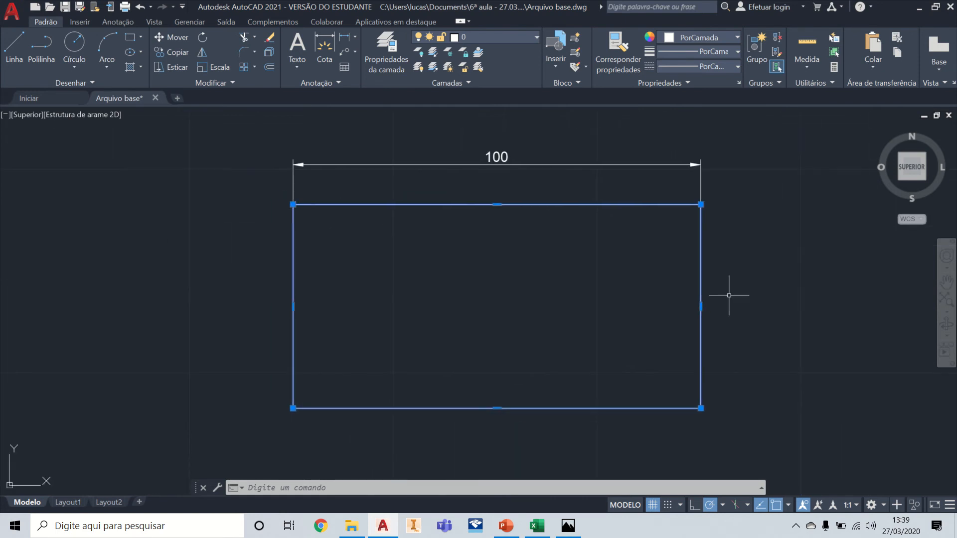
{"action": "key", "text": "Escape"}
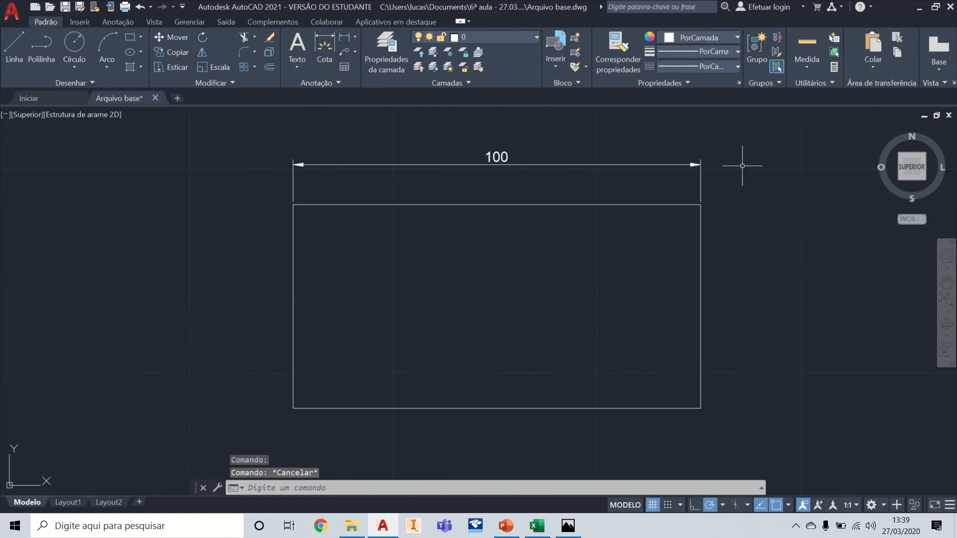
{"action": "left_click", "coordinate": [697, 164]}
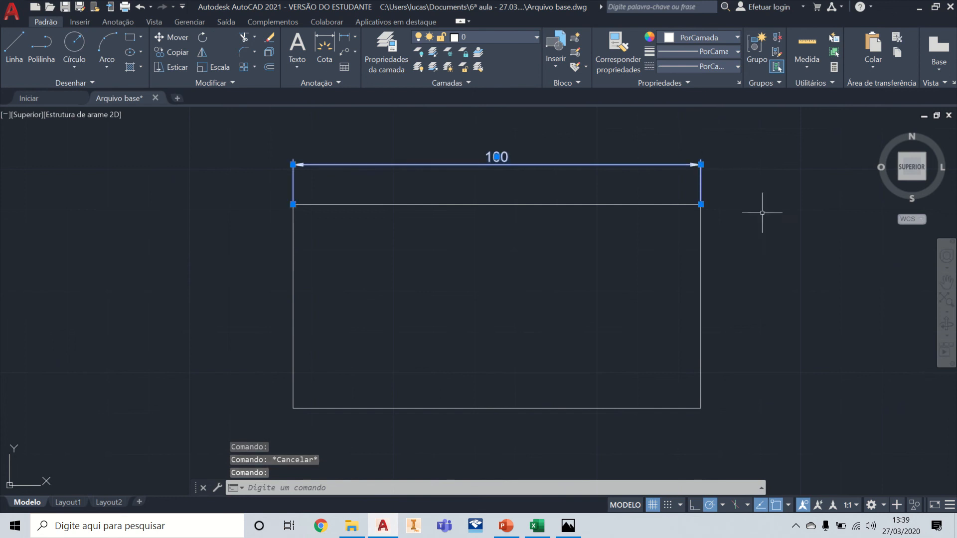
{"action": "key", "text": "Delete"}
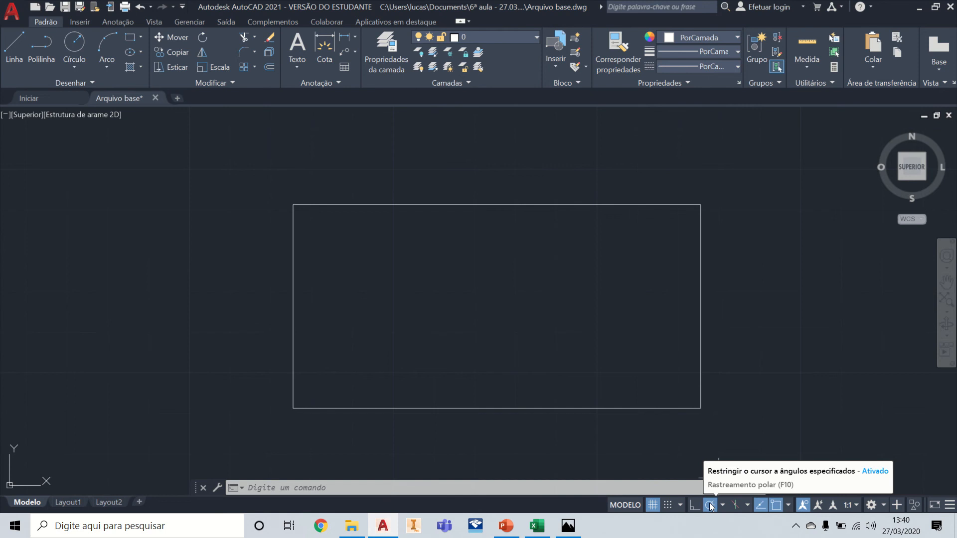
Step: Try orthogonal mode on a line started beside the rectangle, then cancel the line and switch back to polar tracking
{"action": "left_click", "coordinate": [13, 41]}
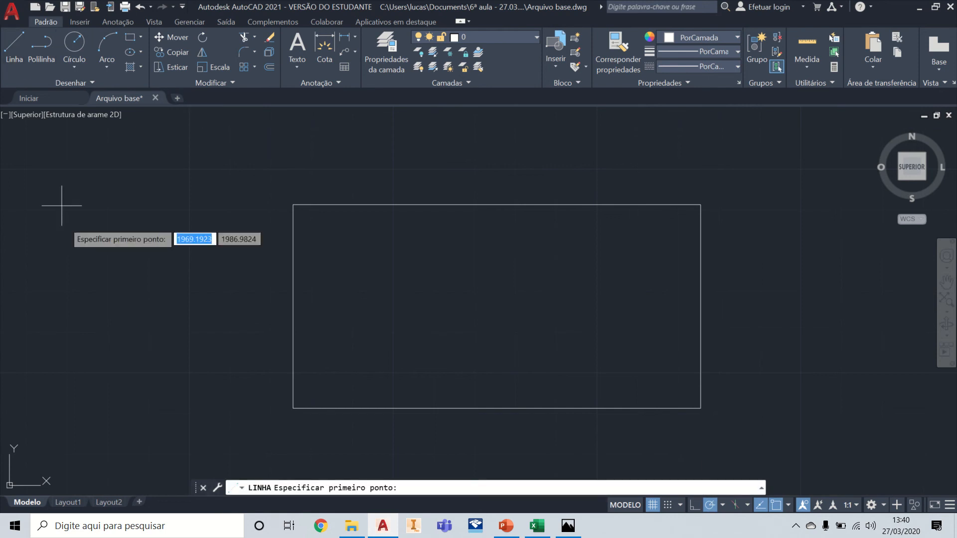
{"action": "left_click", "coordinate": [86, 301]}
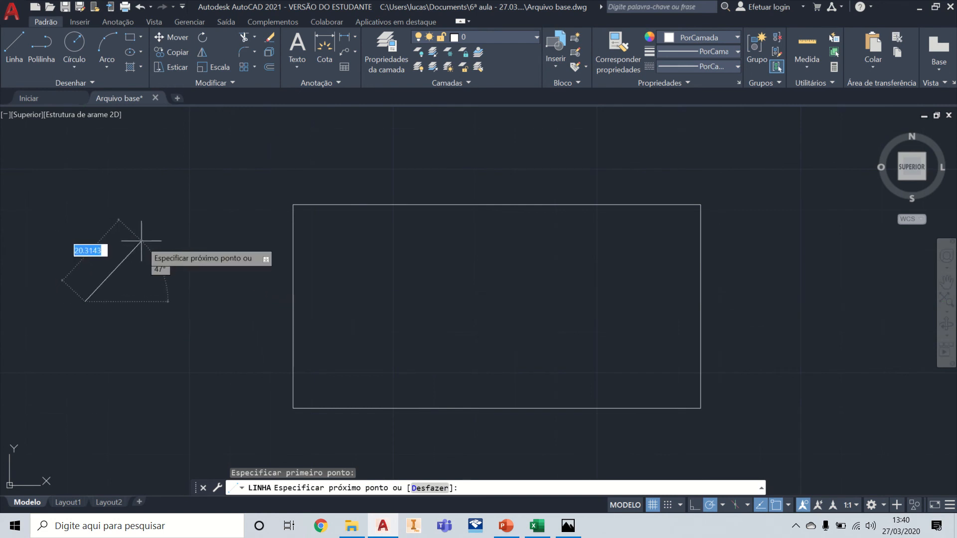
{"action": "left_click", "coordinate": [695, 505]}
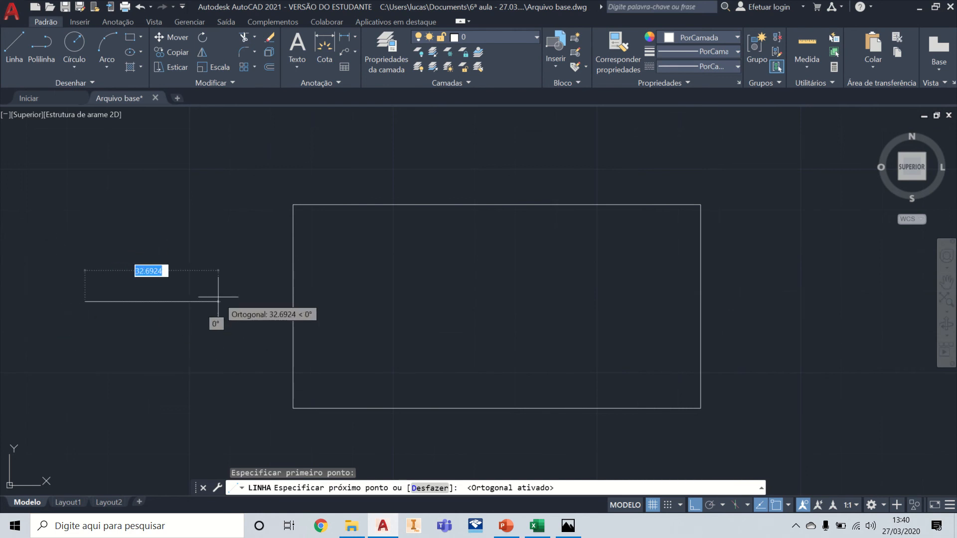
{"action": "key", "text": "Escape"}
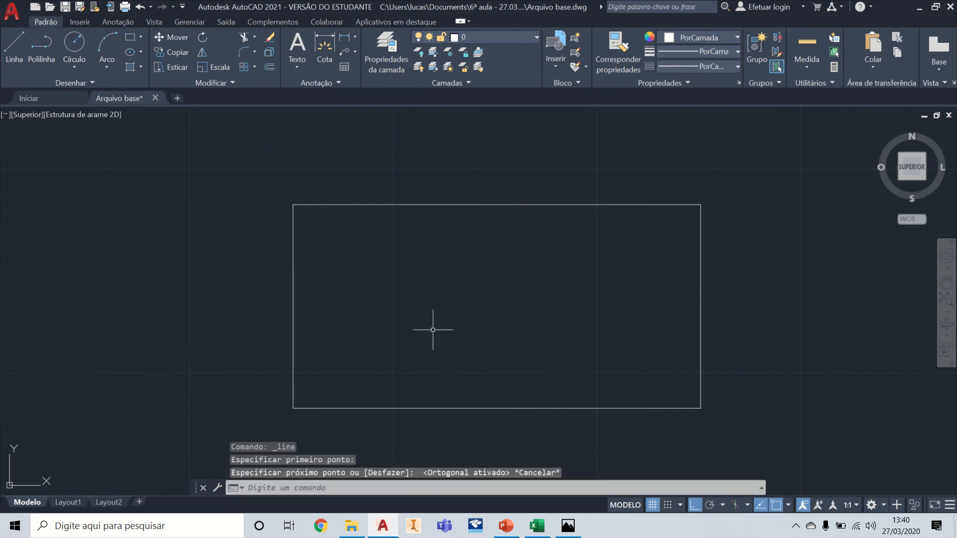
{"action": "left_click", "coordinate": [711, 506]}
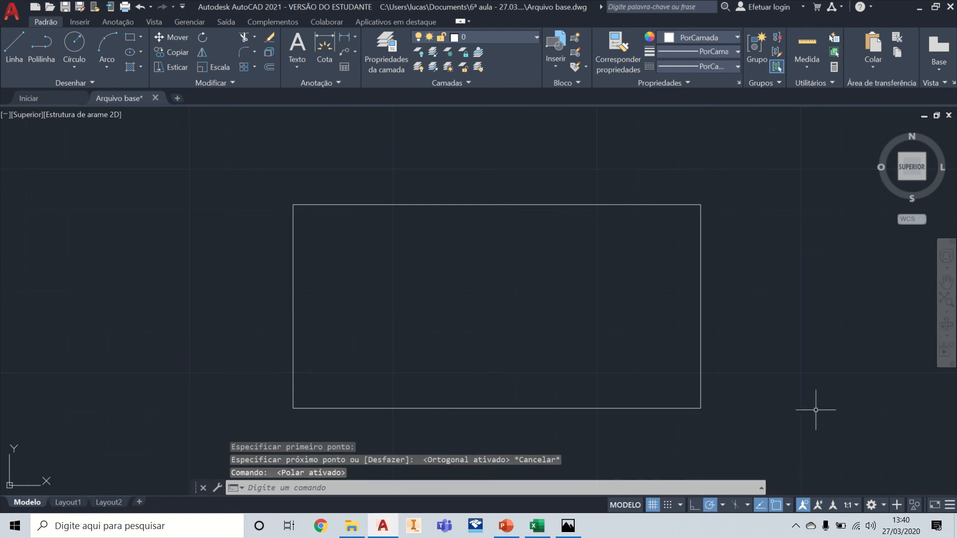
Step: Turn object snap off and add a linear dimension above the rectangle's upper edge, picking both corners by eye
{"action": "left_click", "coordinate": [776, 505]}
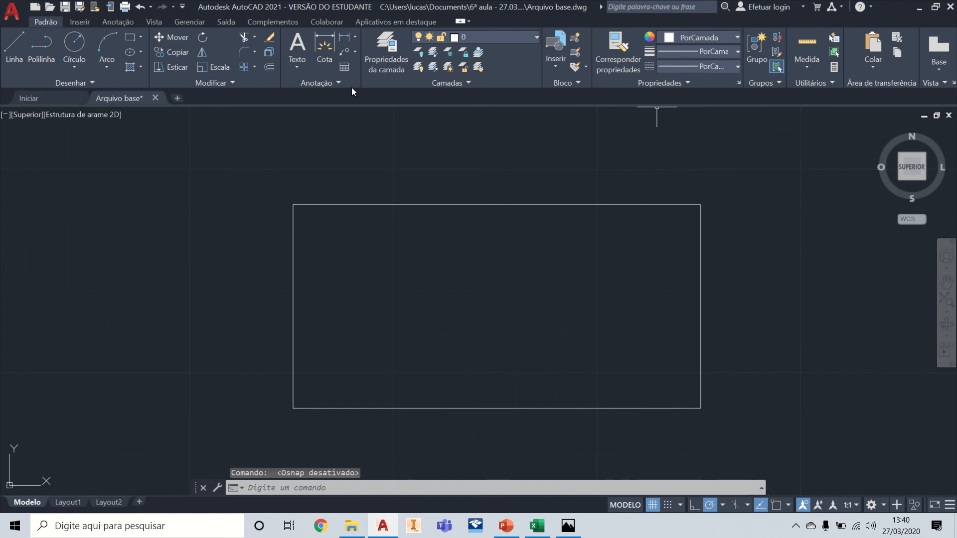
{"action": "left_click", "coordinate": [348, 40]}
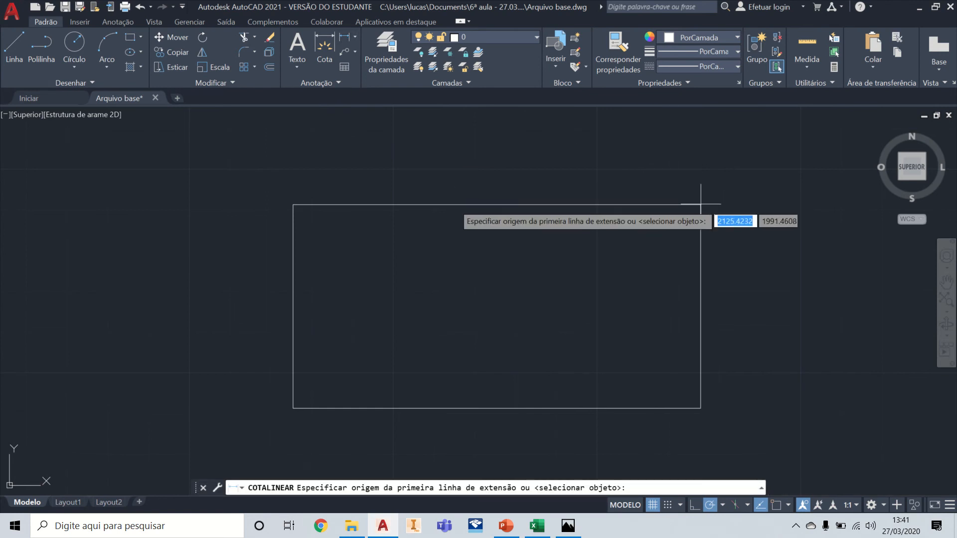
{"action": "left_click", "coordinate": [701, 205]}
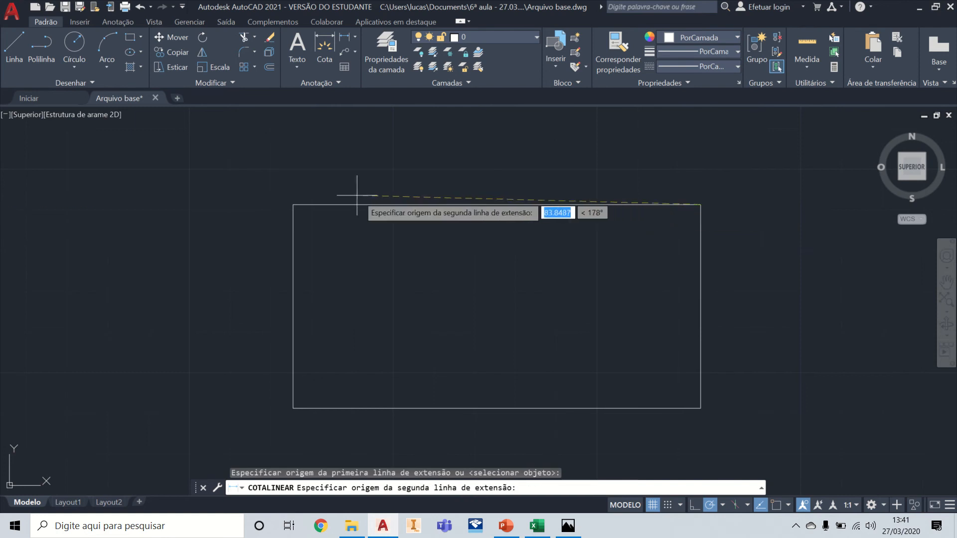
{"action": "left_click", "coordinate": [293, 204]}
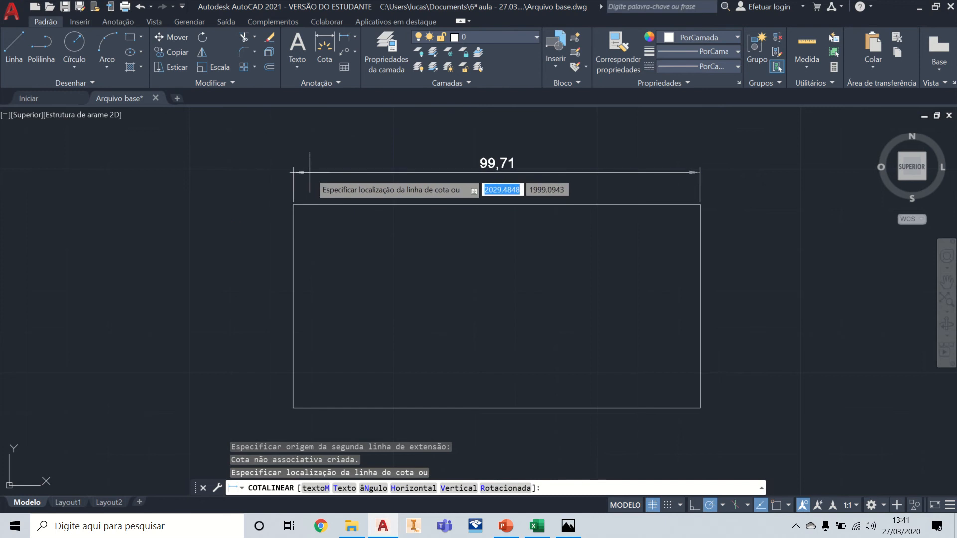
{"action": "left_click", "coordinate": [327, 170]}
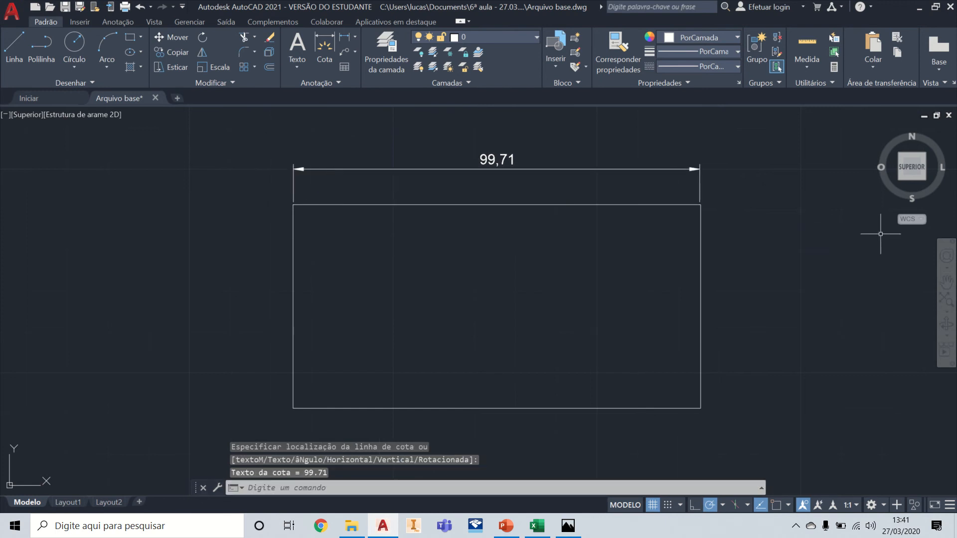
Step: Inspect the dimension's extension line origins against the rectangle's upper corners up close, then delete the dimension
{"action": "left_click", "coordinate": [701, 299]}
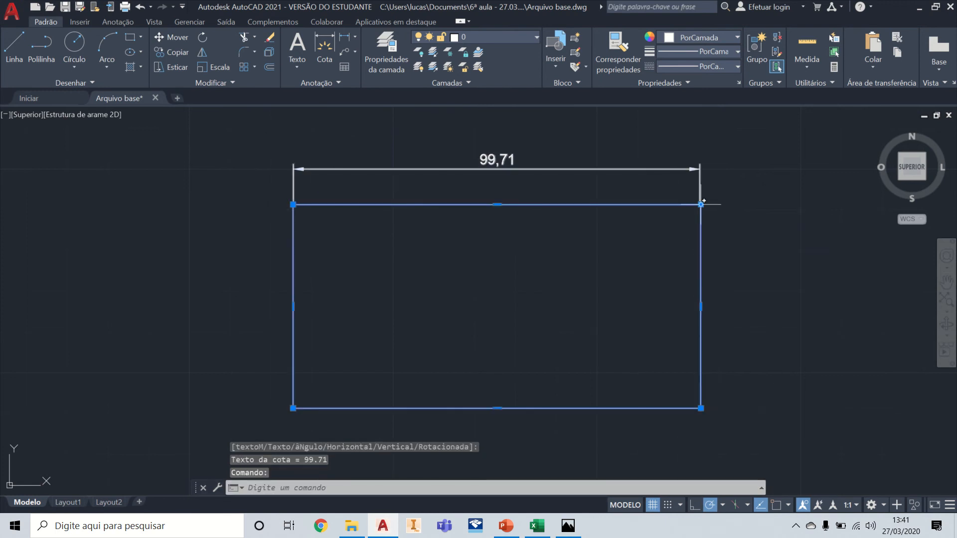
{"action": "mouse_move", "coordinate": [701, 204]}
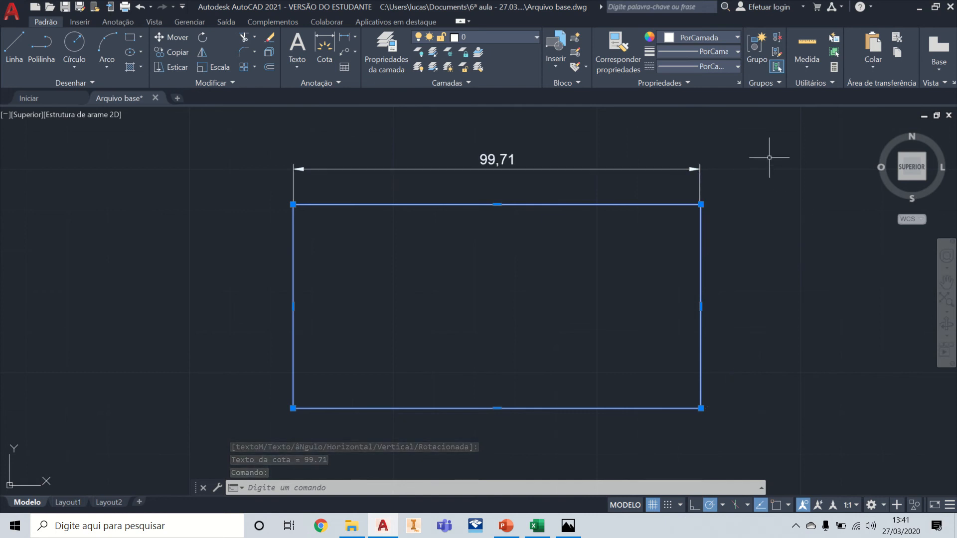
{"action": "key", "text": "Escape"}
{"action": "scroll", "coordinate": [698, 184], "scroll_direction": "up", "scroll_amount": 5}
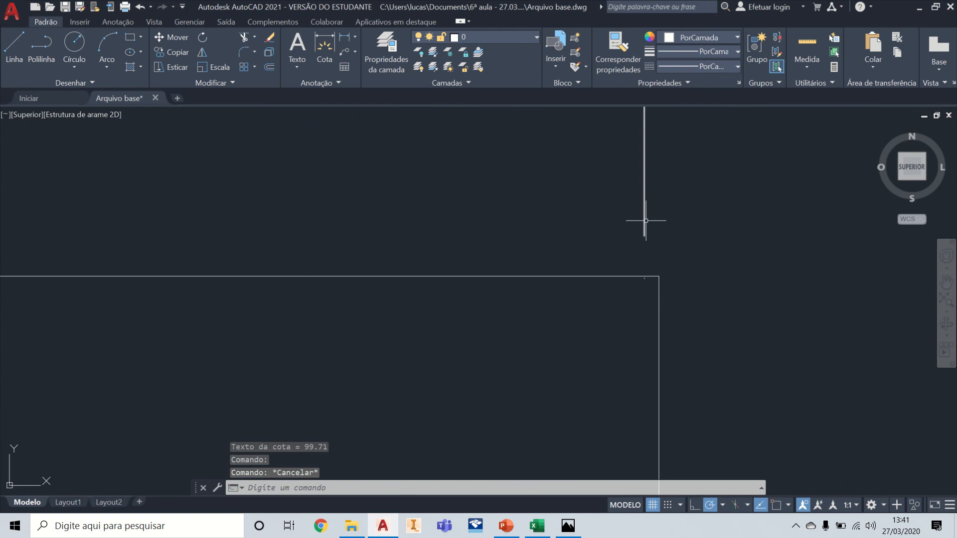
{"action": "left_click", "coordinate": [644, 221]}
{"action": "scroll", "coordinate": [698, 294], "scroll_direction": "down", "scroll_amount": 5}
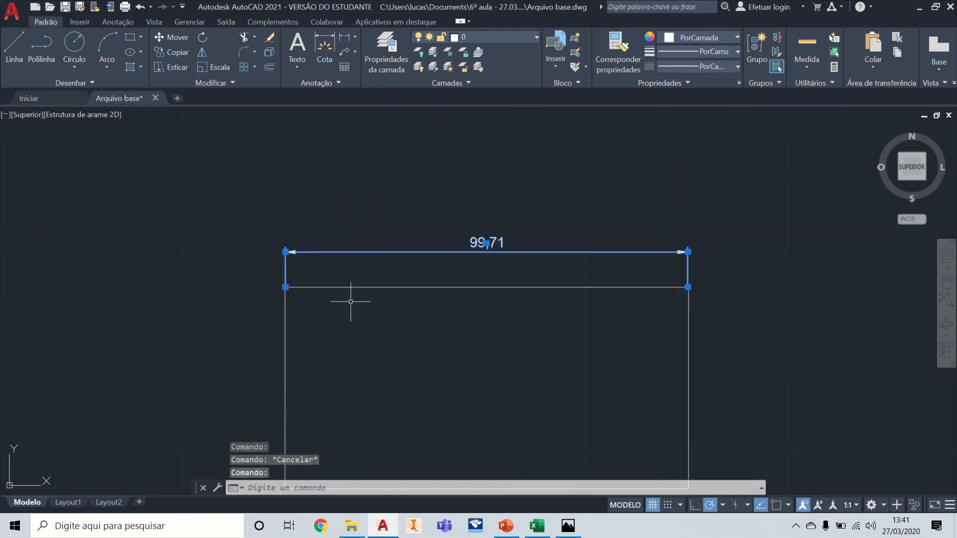
{"action": "scroll", "coordinate": [252, 299], "scroll_direction": "up", "scroll_amount": 5}
{"action": "scroll", "coordinate": [466, 230], "scroll_direction": "down", "scroll_amount": 5}
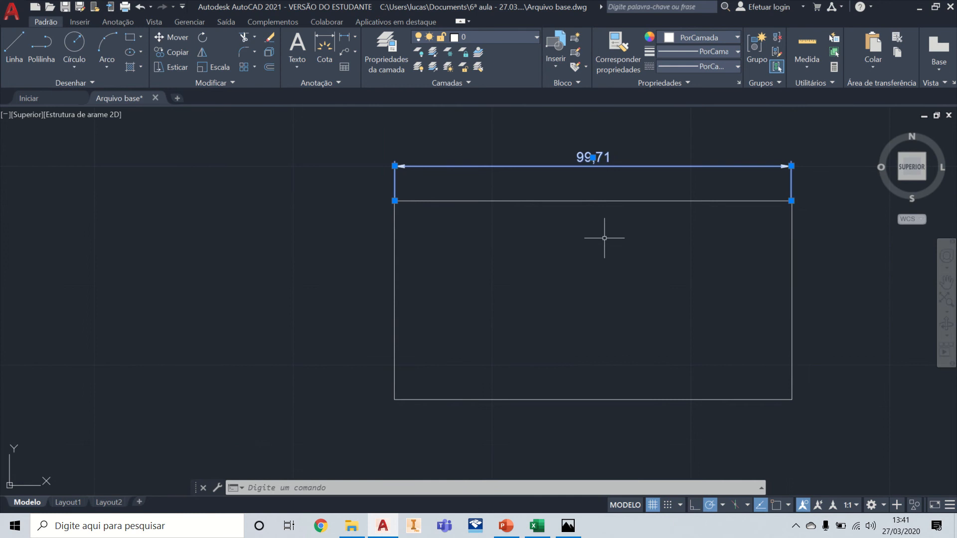
{"action": "key", "text": "Delete"}
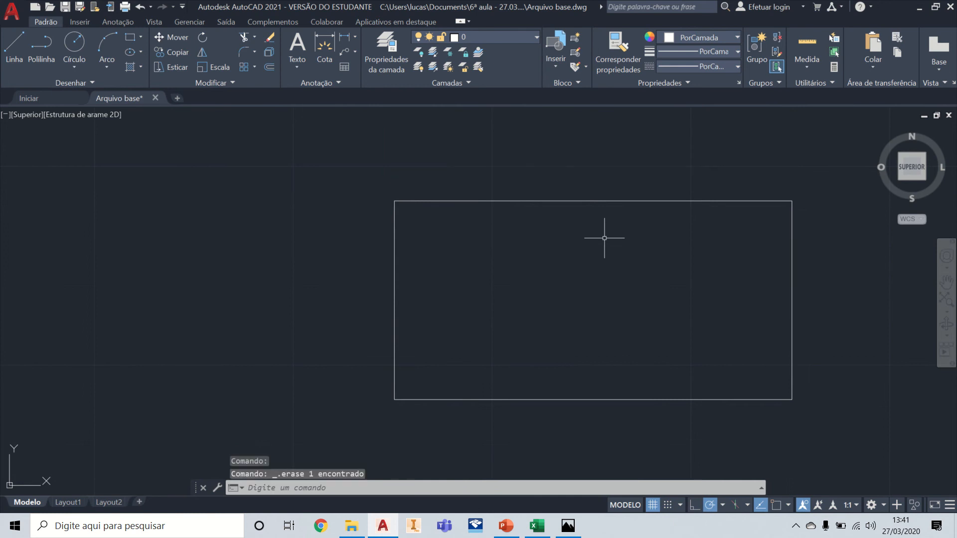
Step: Turn object snap back on and enable the Meio, Ponto, Quadrante and Tangente snaps
{"action": "left_click", "coordinate": [778, 506]}
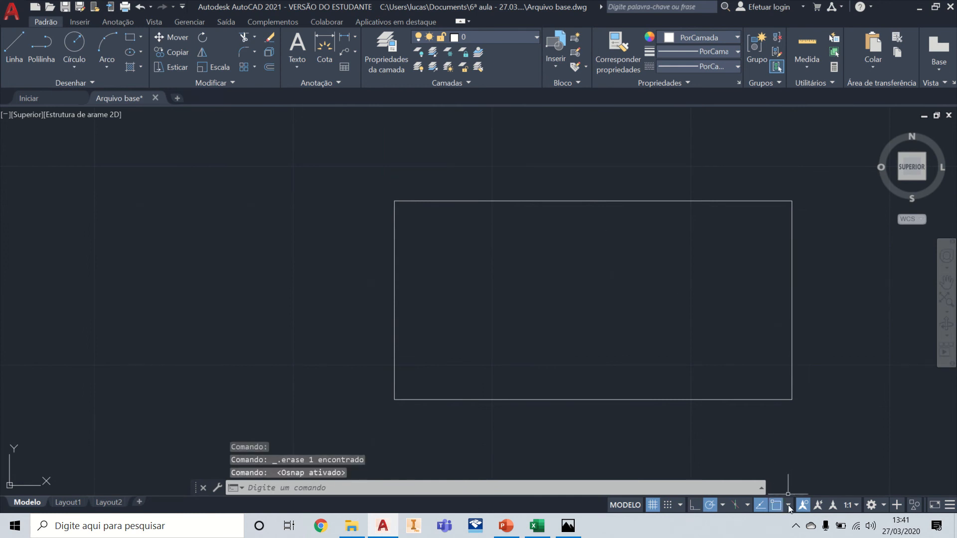
{"action": "left_click", "coordinate": [788, 507]}
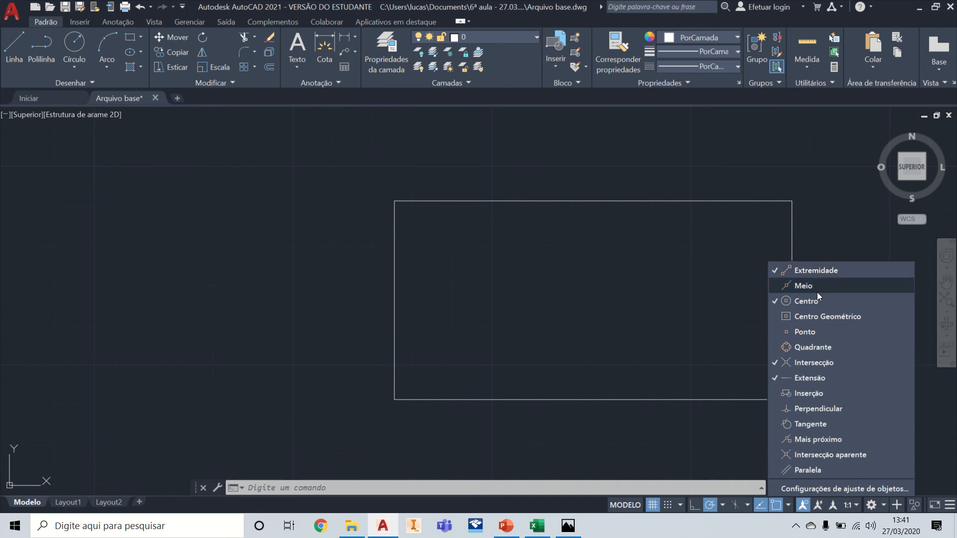
{"action": "left_click", "coordinate": [799, 289]}
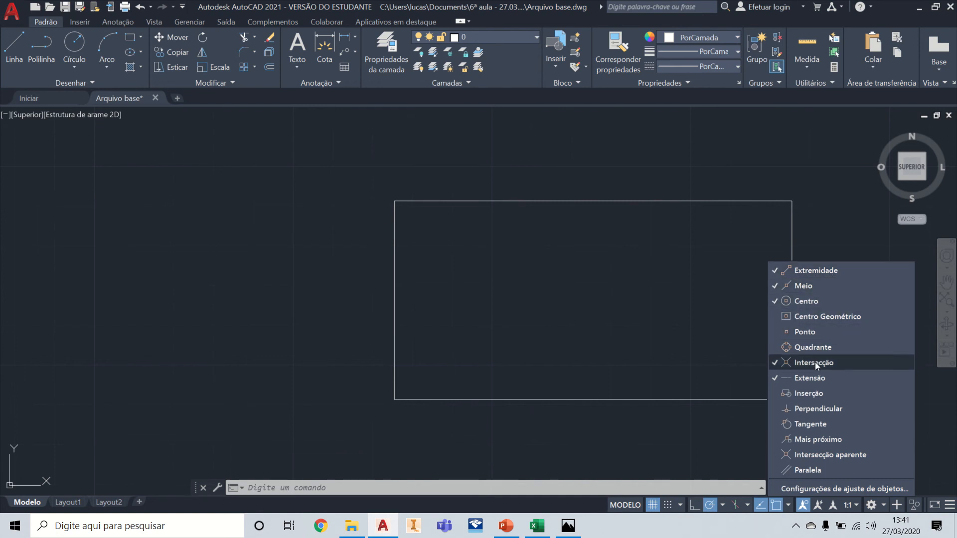
{"action": "left_click", "coordinate": [812, 333]}
{"action": "left_click", "coordinate": [812, 347]}
{"action": "left_click", "coordinate": [818, 425]}
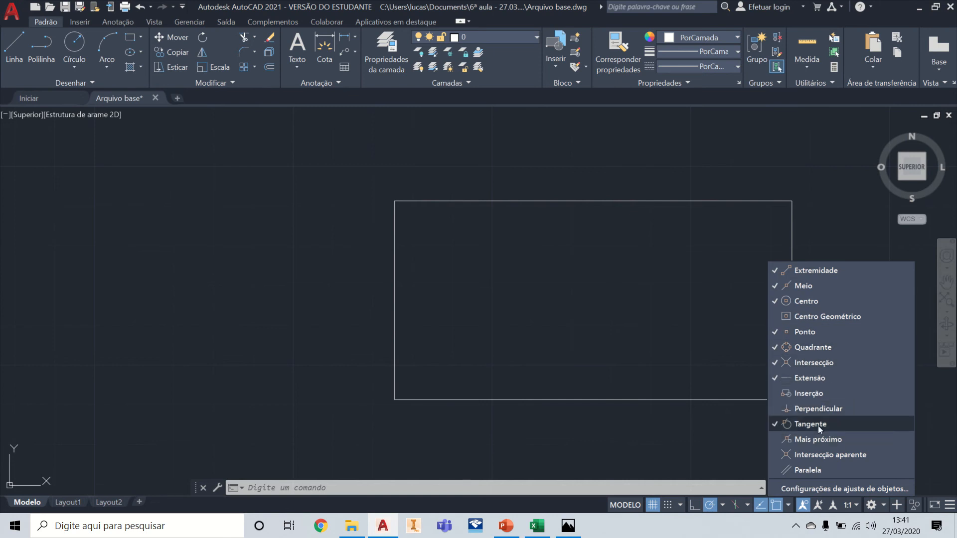
{"action": "left_click", "coordinate": [714, 442]}
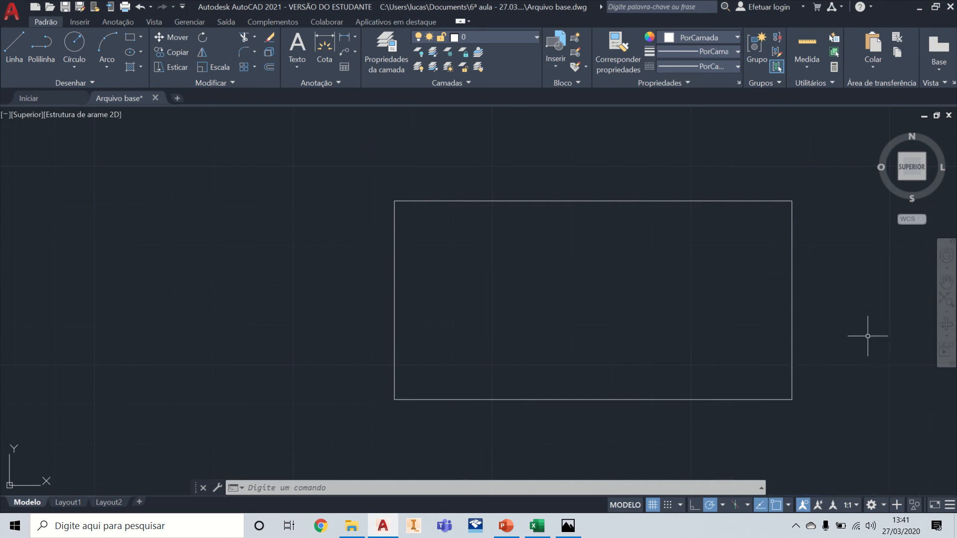
{"action": "middle_click_drag", "start_coordinate": [839, 297], "coordinate": [608, 308]}
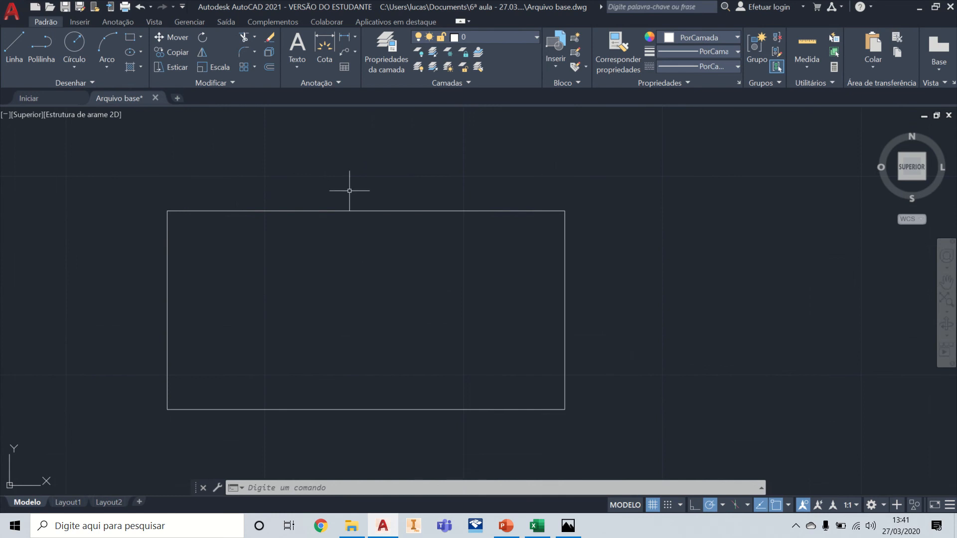
{"action": "left_click", "coordinate": [356, 38]}
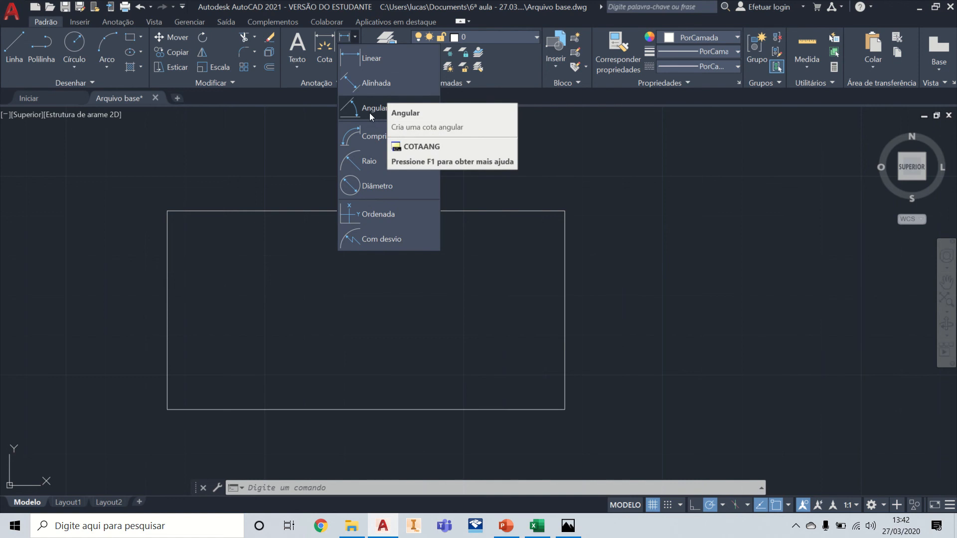
{"action": "left_click", "coordinate": [371, 59]}
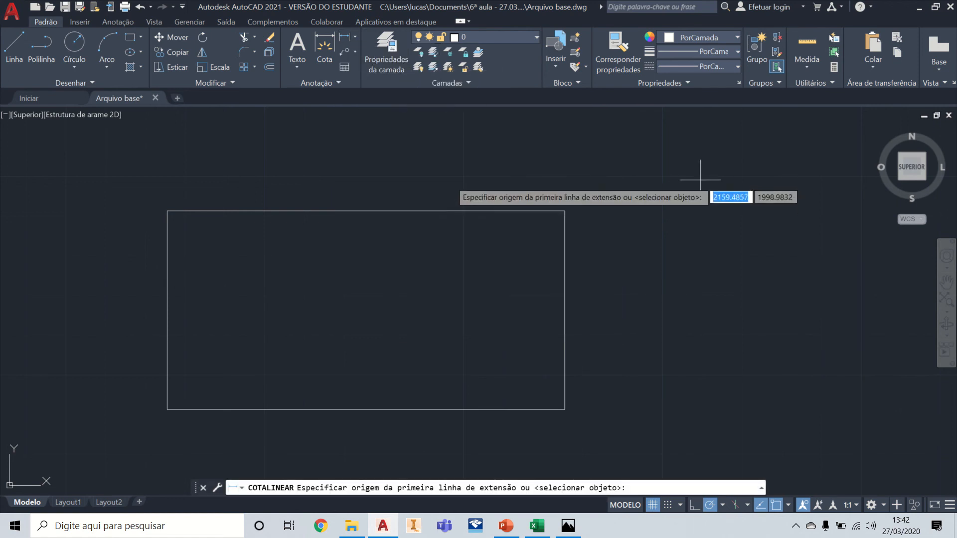
{"action": "middle_click_drag", "start_coordinate": [635, 160], "coordinate": [744, 192]}
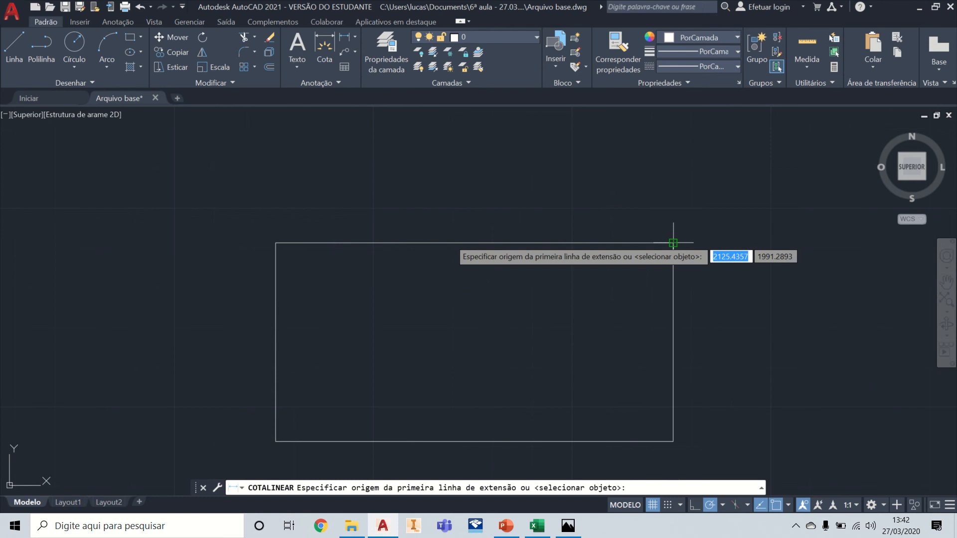
{"action": "left_click", "coordinate": [673, 244]}
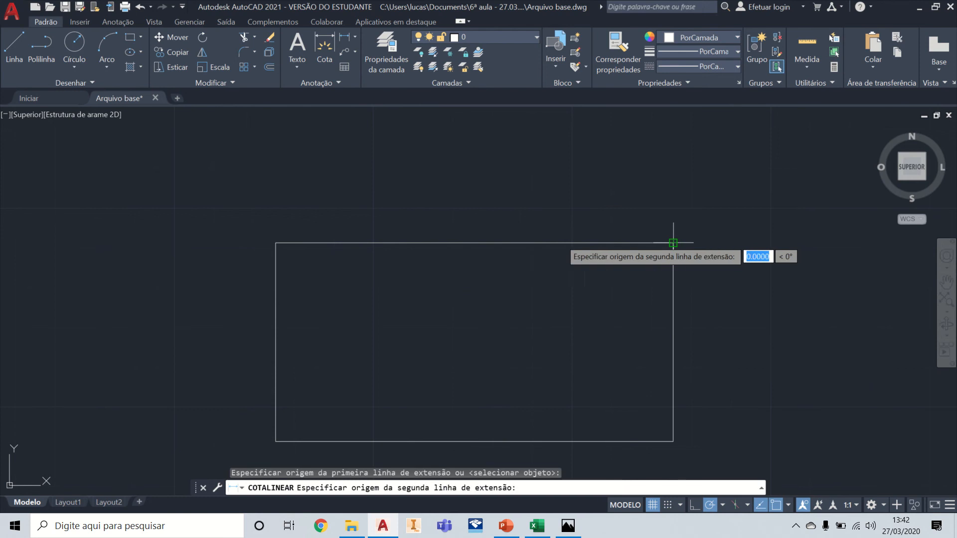
{"action": "left_click", "coordinate": [275, 244]}
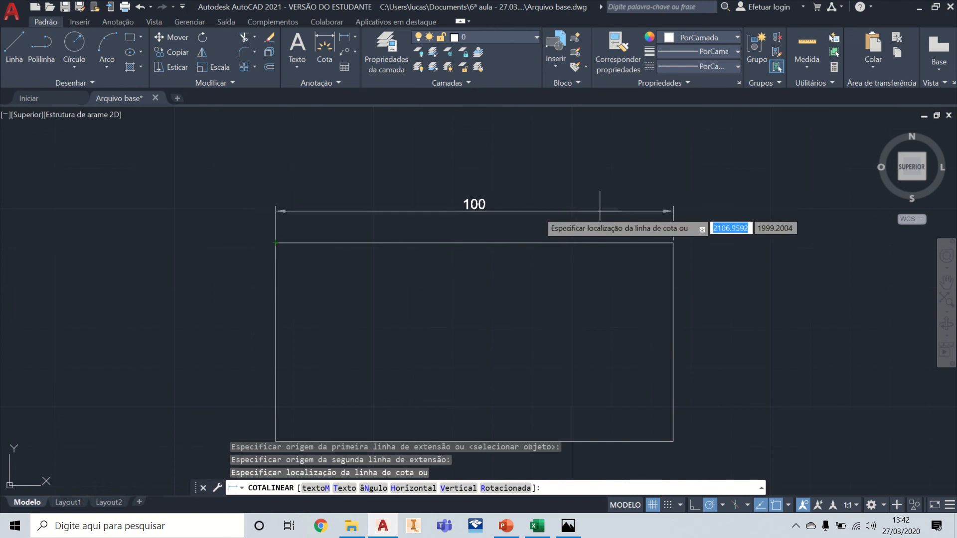
{"action": "key", "text": "Escape"}
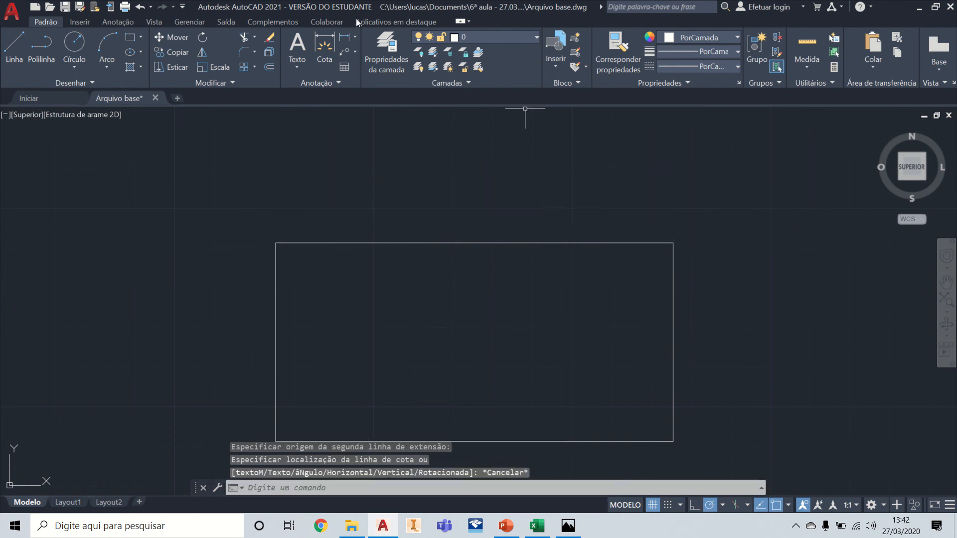
Step: Add a linear dimension between the rectangle's upper corners, with the dimension line about 23 above the edge, then delete it
{"action": "left_click", "coordinate": [346, 42]}
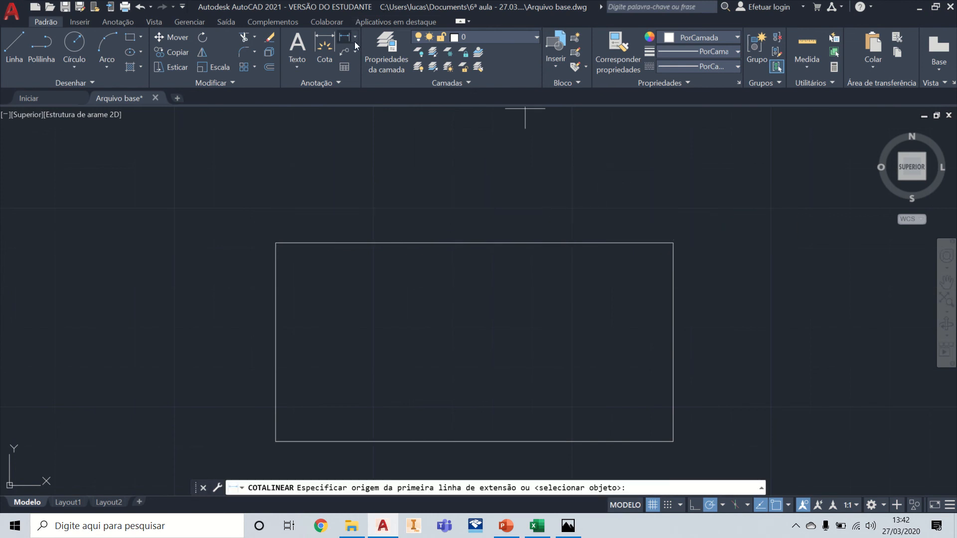
{"action": "left_click", "coordinate": [673, 243]}
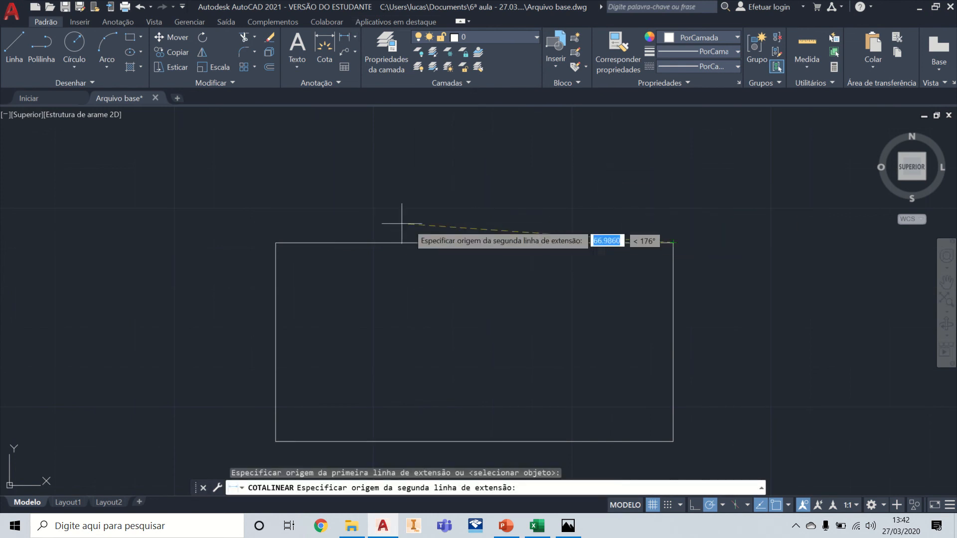
{"action": "left_click", "coordinate": [276, 243]}
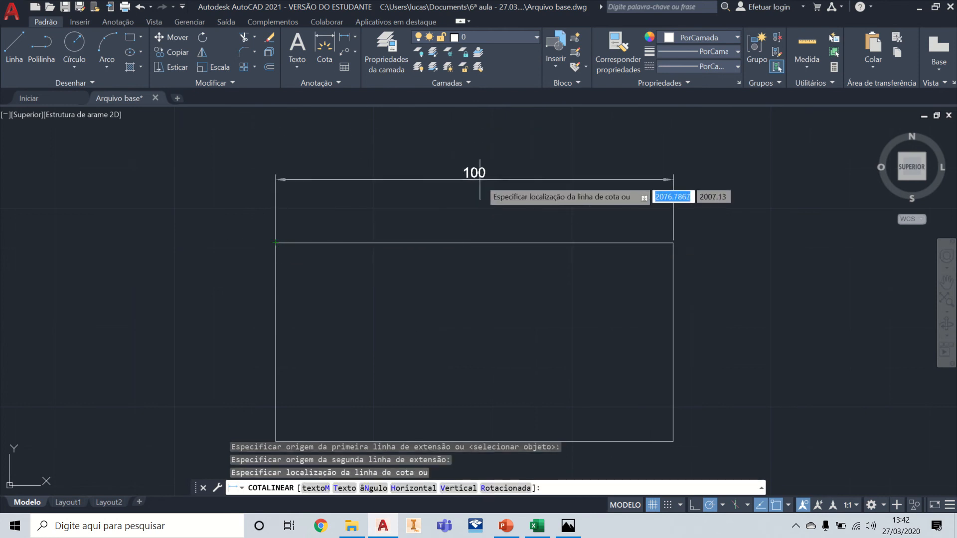
{"action": "left_click", "coordinate": [601, 150]}
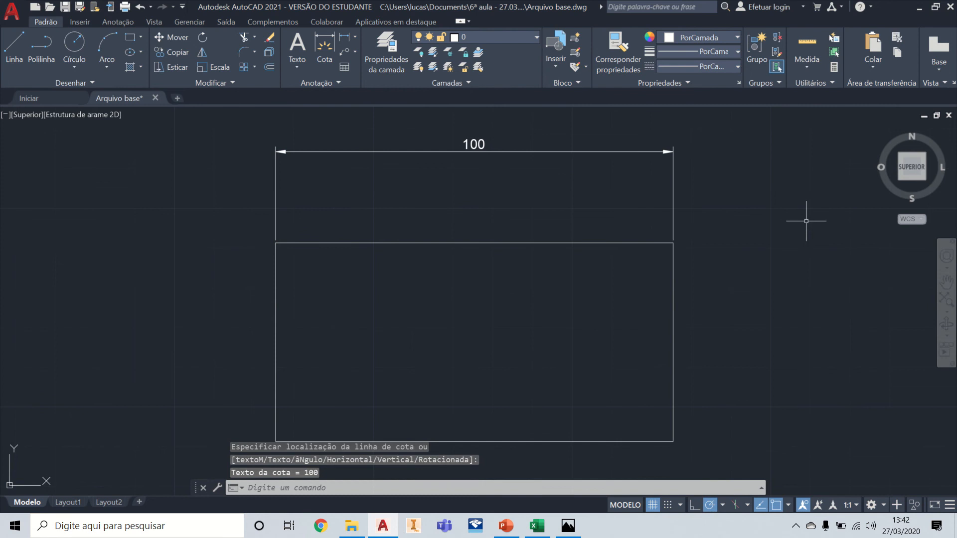
{"action": "left_click", "coordinate": [673, 179]}
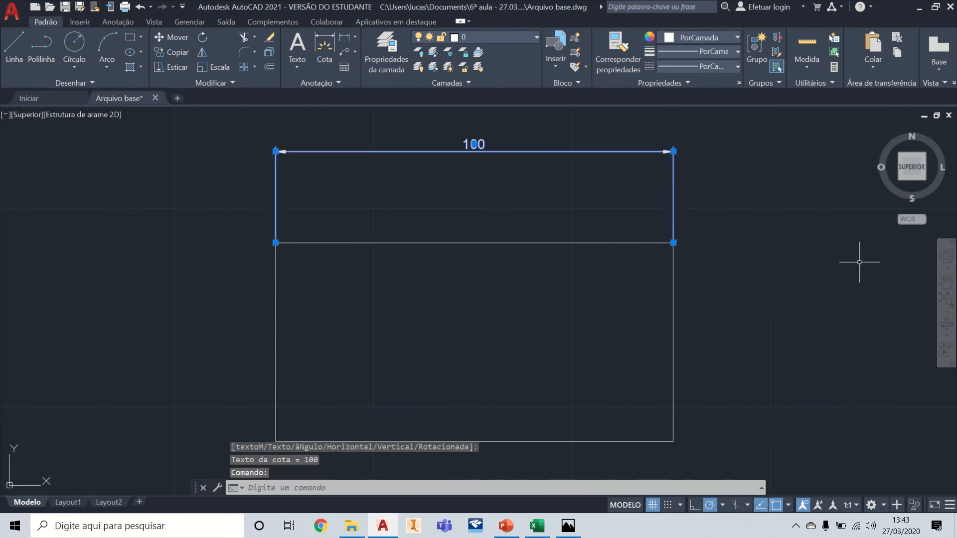
{"action": "key", "text": "Delete"}
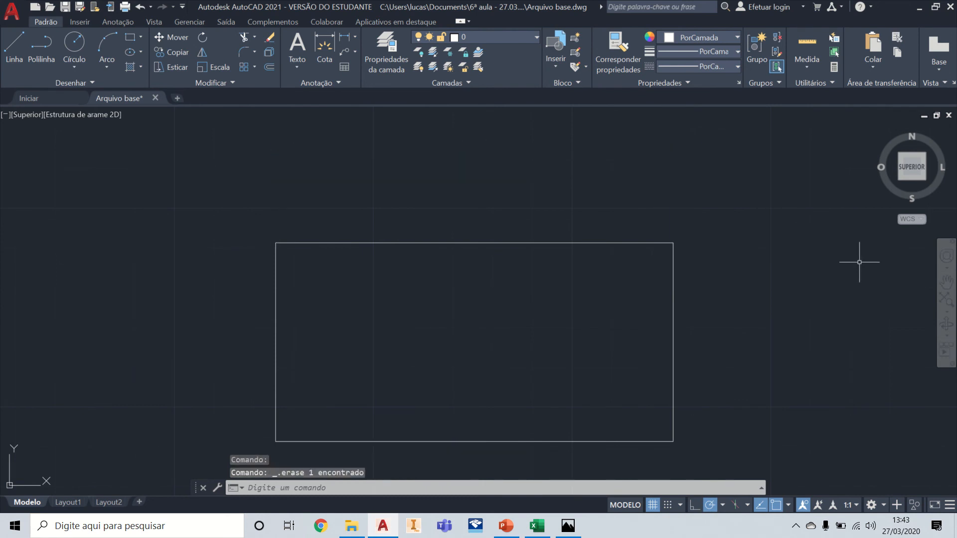
Step: Add a linear dimension between the rectangle's upper corners, entering a distance of 10 for the dimension line, then delete it
{"action": "left_click", "coordinate": [346, 40]}
{"action": "left_click", "coordinate": [275, 243]}
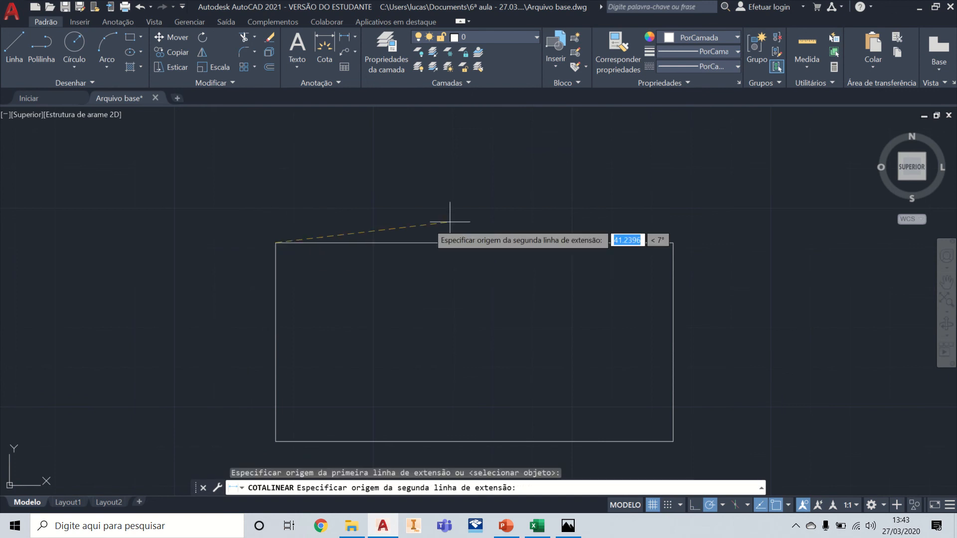
{"action": "left_click", "coordinate": [673, 243]}
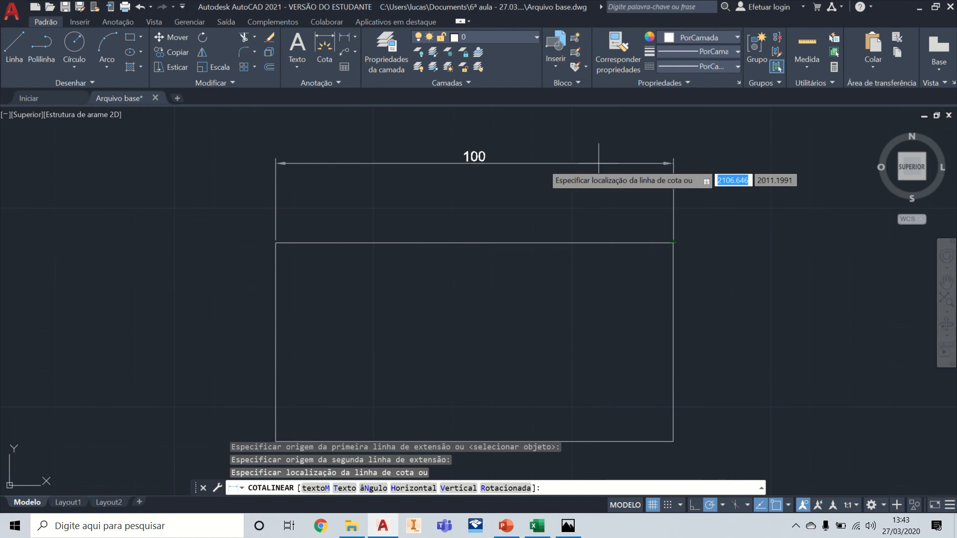
{"action": "type", "text": "10"}
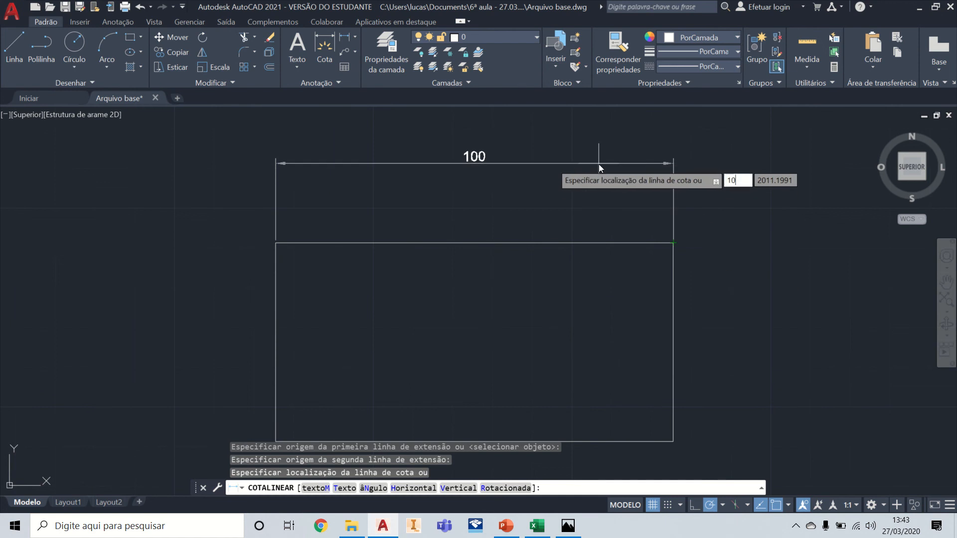
{"action": "key", "text": "Return"}
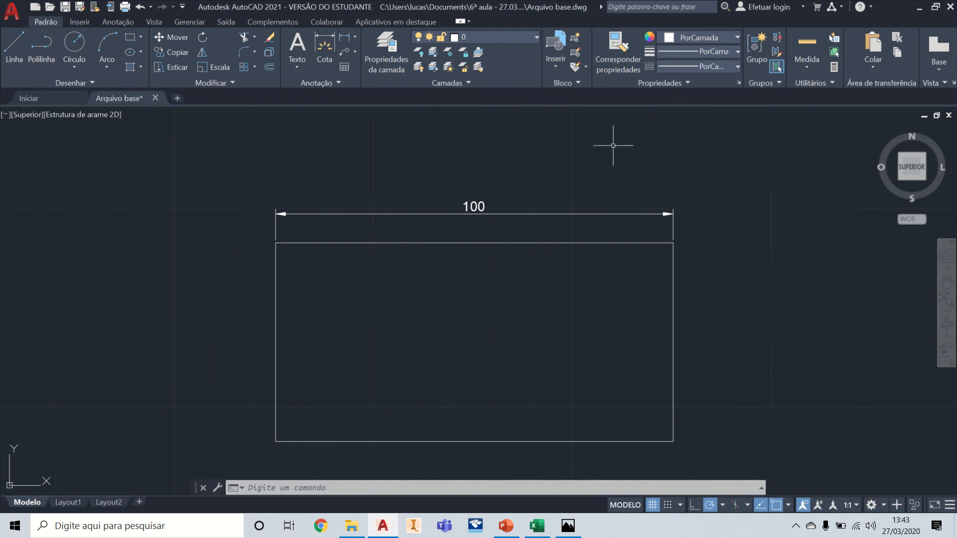
{"action": "left_click", "coordinate": [615, 212]}
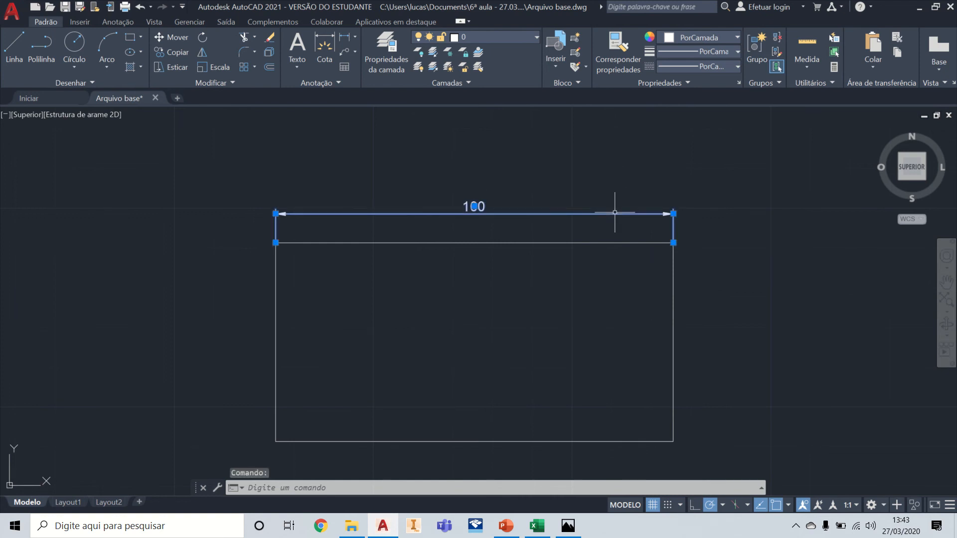
{"action": "key", "text": "Delete"}
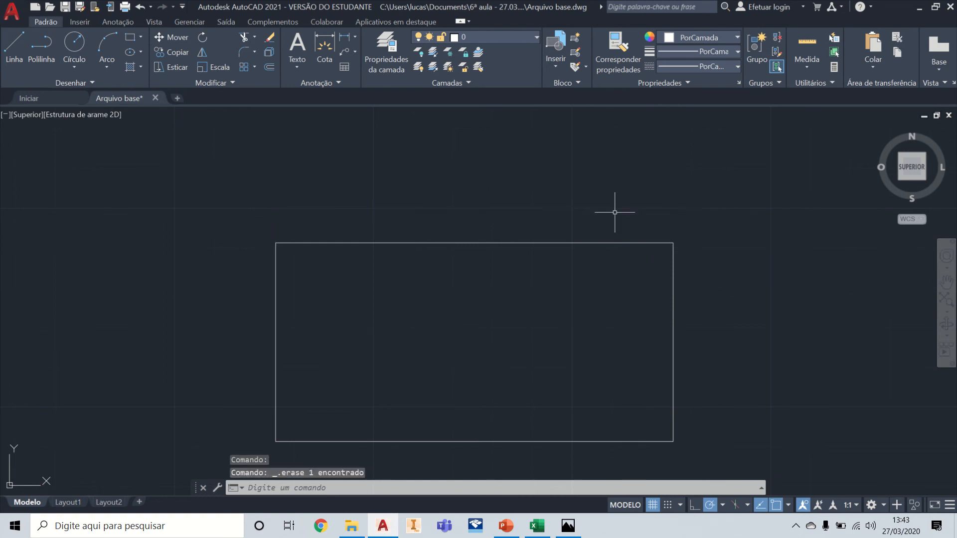
Step: Add a vertical linear dimension from the rectangle's upper-right corner to its lower-left corner, placed about 17 outside the left edge
{"action": "left_click", "coordinate": [343, 39]}
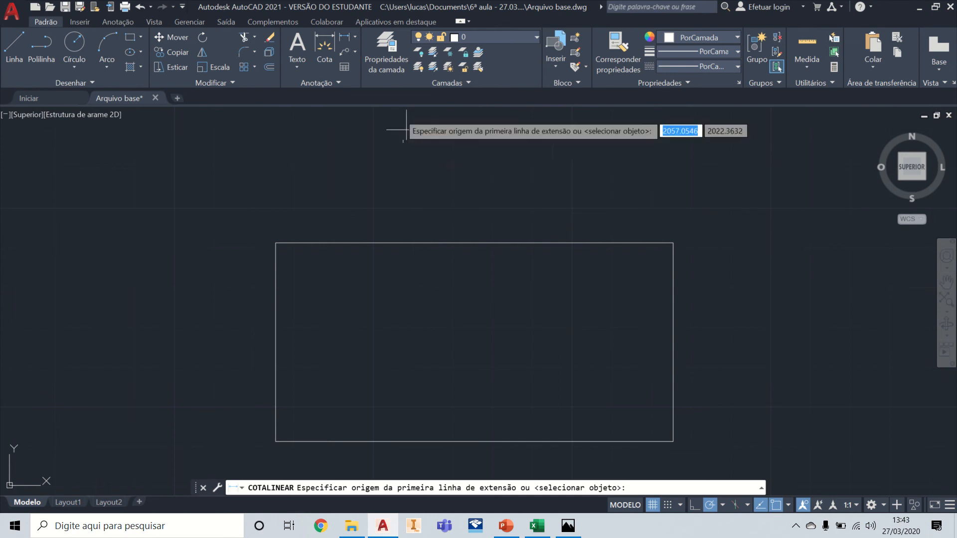
{"action": "left_click", "coordinate": [356, 37]}
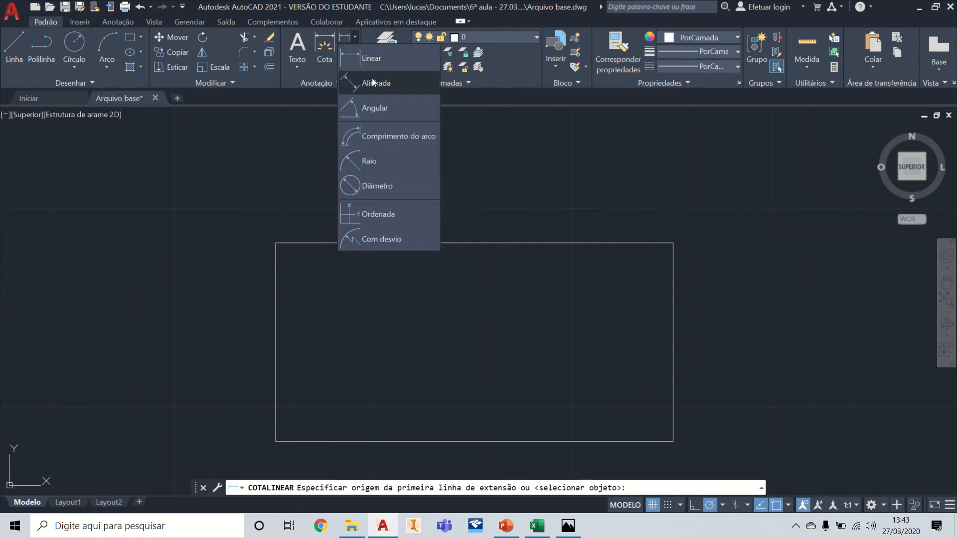
{"action": "left_click", "coordinate": [374, 67]}
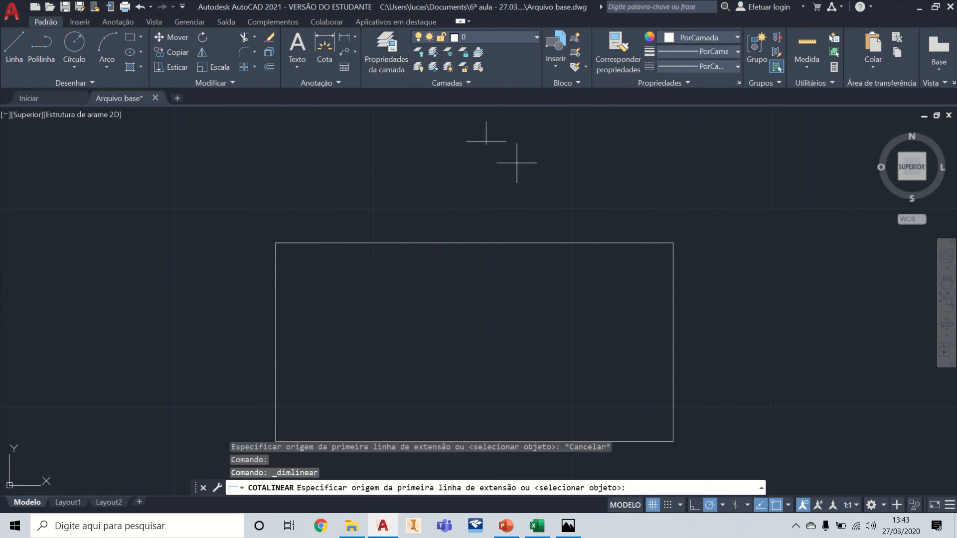
{"action": "left_click", "coordinate": [673, 243]}
{"action": "scroll", "coordinate": [673, 229], "scroll_direction": "down", "scroll_amount": 2}
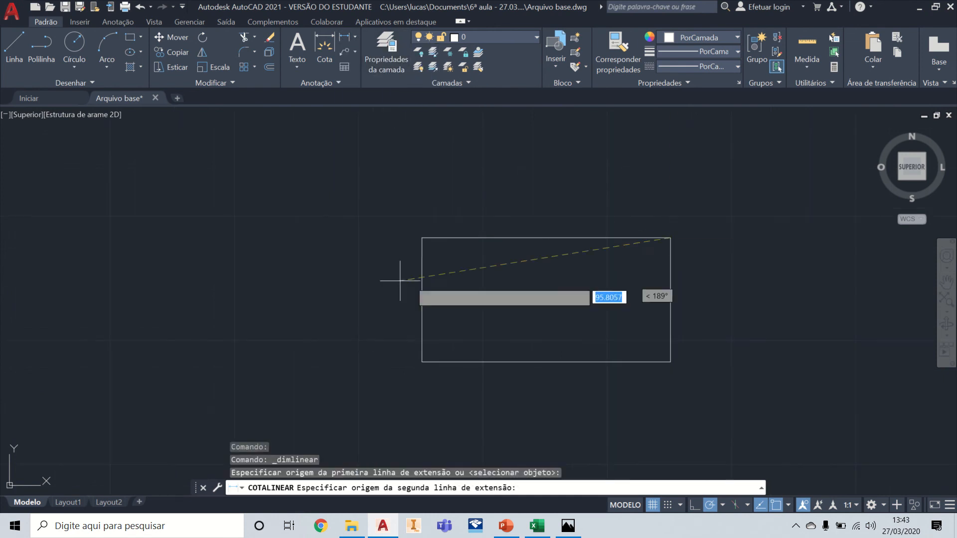
{"action": "left_click", "coordinate": [422, 361]}
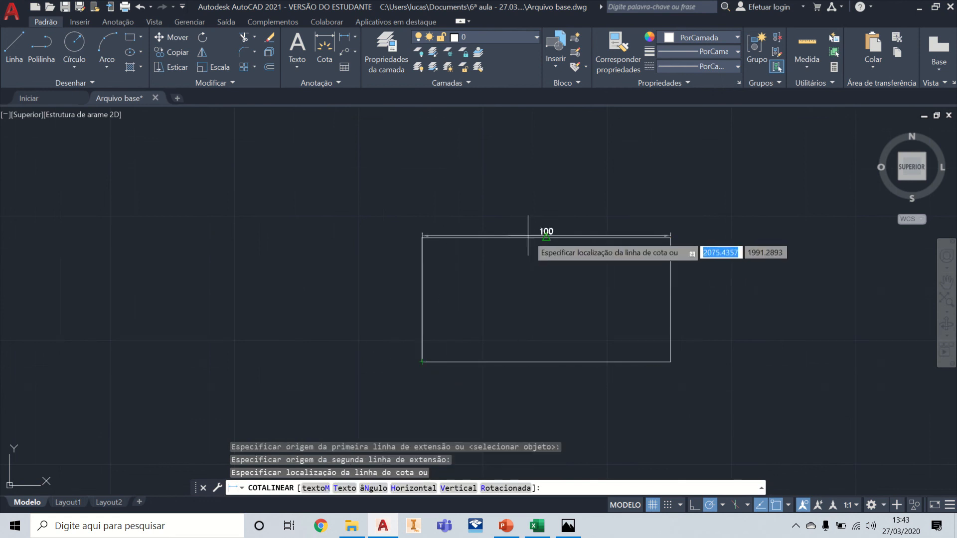
{"action": "scroll", "coordinate": [527, 236], "scroll_direction": "up", "scroll_amount": 2}
{"action": "mouse_move", "coordinate": [525, 231]}
{"action": "middle_mouse_down"}
{"action": "mouse_move", "coordinate": [449, 145]}
{"action": "mouse_move", "coordinate": [444, 178]}
{"action": "middle_mouse_up"}
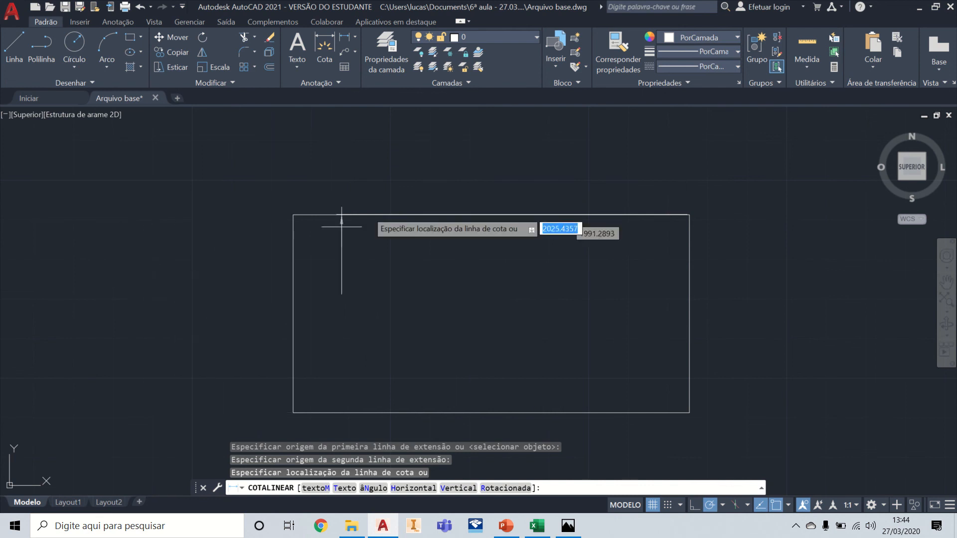
{"action": "left_click", "coordinate": [226, 271]}
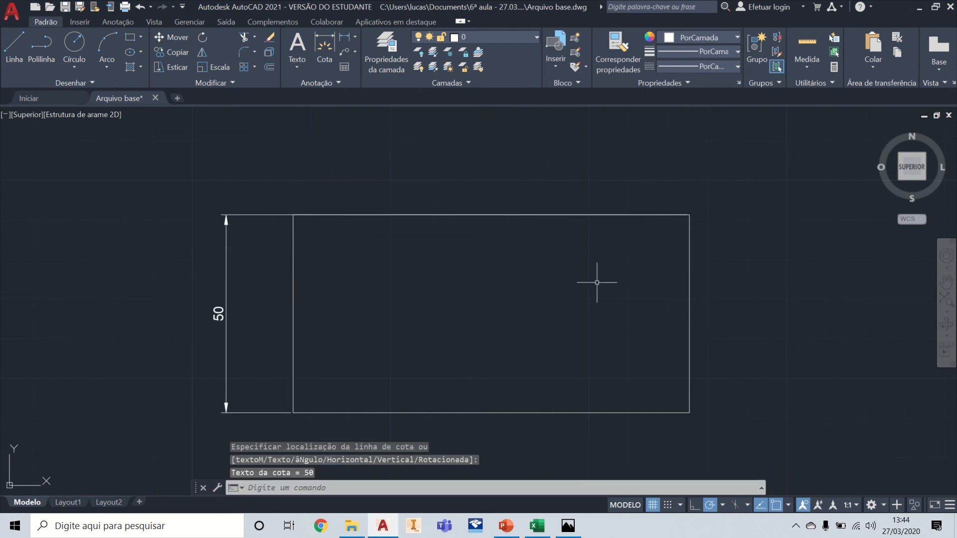
Step: Select the vertical dimension and examine up close where its extension lines start at the rectangle's corners
{"action": "left_click", "coordinate": [265, 214]}
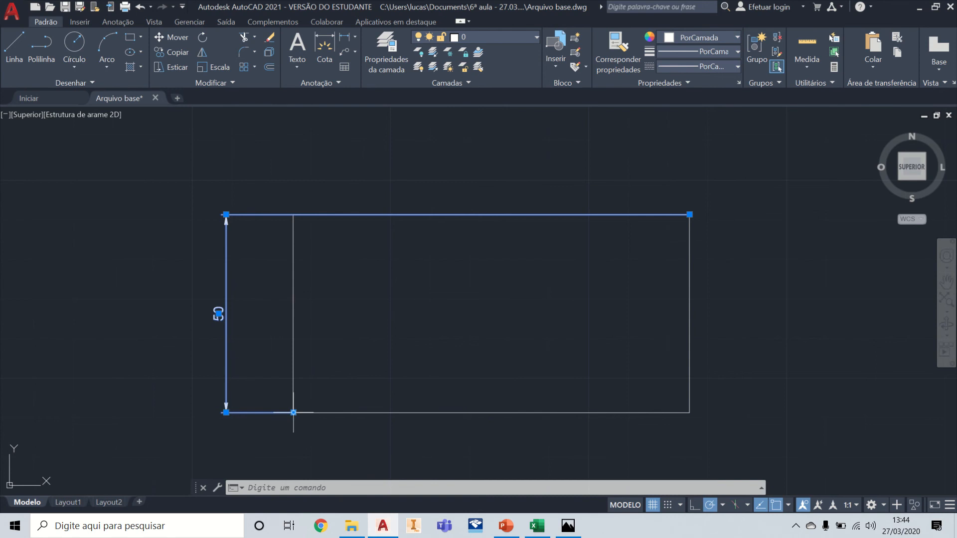
{"action": "scroll", "coordinate": [329, 401], "scroll_direction": "up", "scroll_amount": 6}
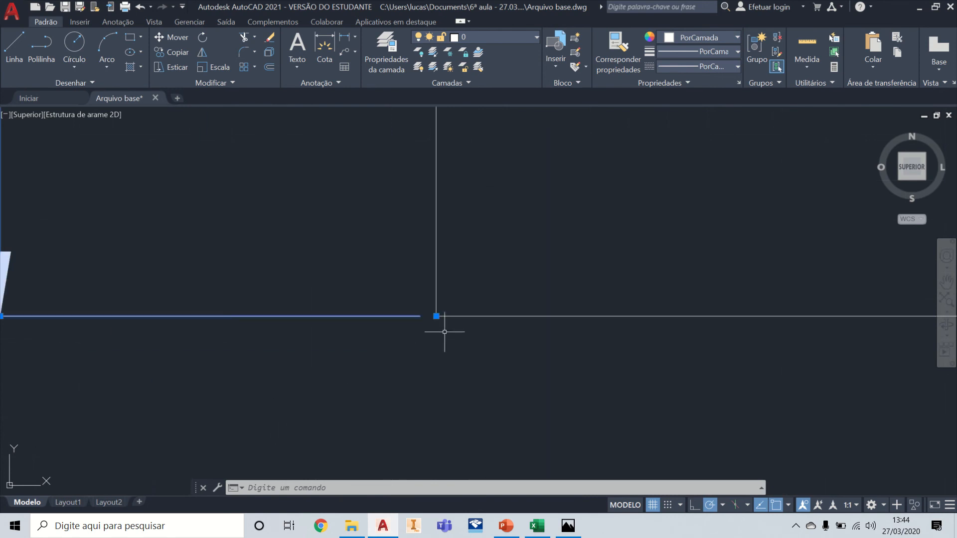
{"action": "scroll", "coordinate": [445, 332], "scroll_direction": "up", "scroll_amount": 4}
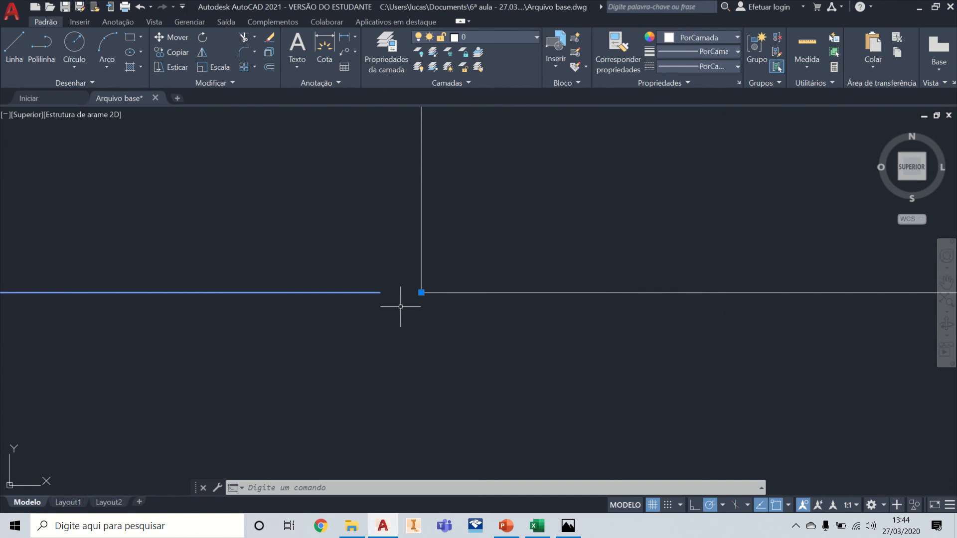
{"action": "scroll", "coordinate": [405, 330], "scroll_direction": "down", "scroll_amount": 6}
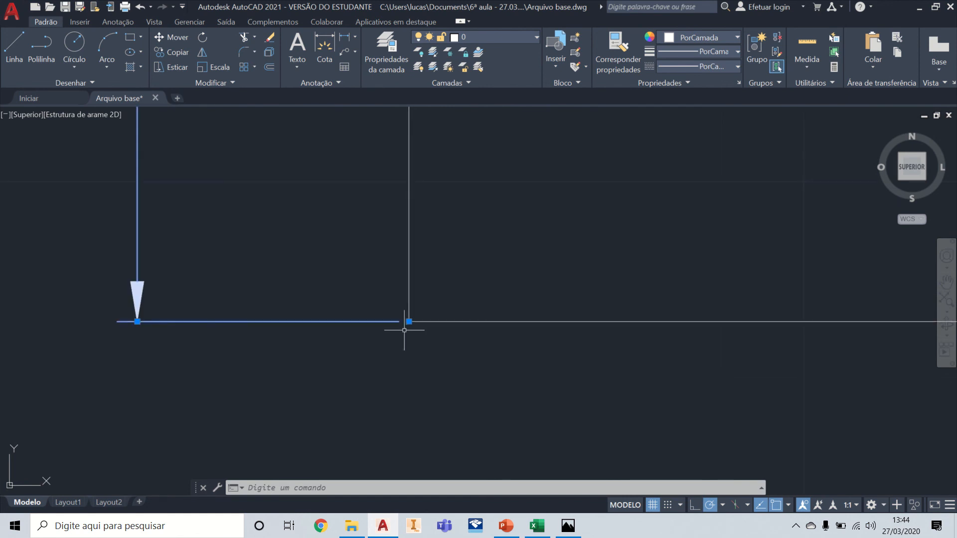
{"action": "scroll", "coordinate": [420, 340], "scroll_direction": "down", "scroll_amount": 6}
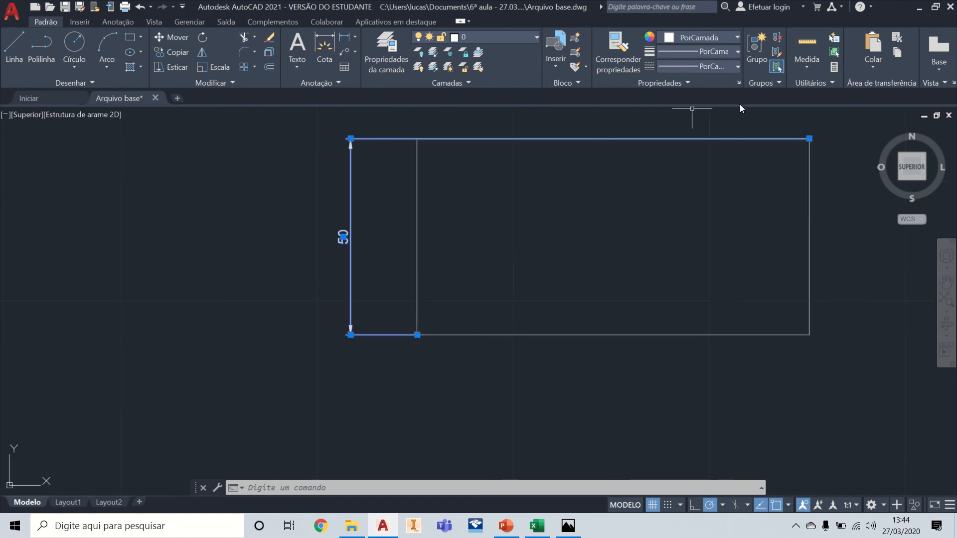
{"action": "middle_click_drag", "start_coordinate": [763, 127], "coordinate": [717, 174]}
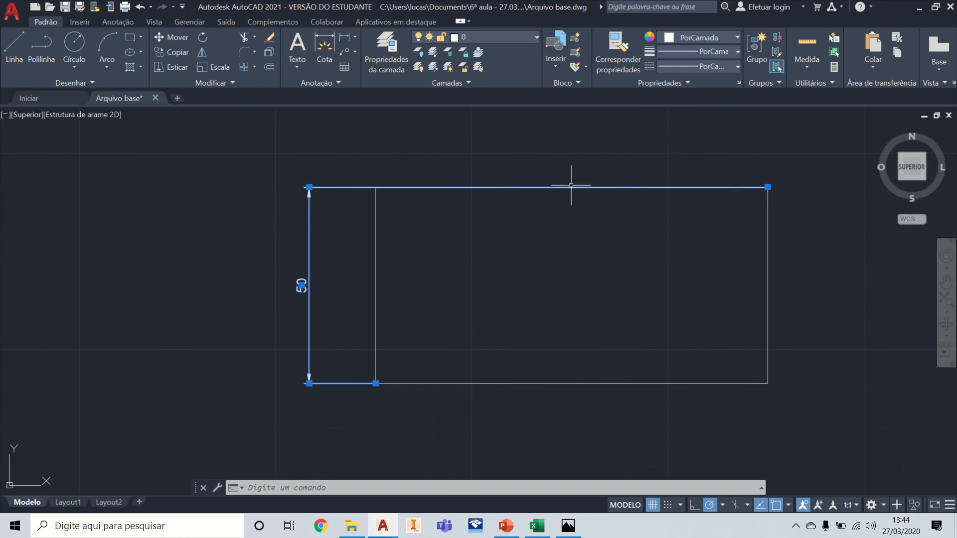
{"action": "scroll", "coordinate": [349, 187], "scroll_direction": "up", "scroll_amount": 6}
{"action": "scroll", "coordinate": [803, 203], "scroll_direction": "up", "scroll_amount": 4}
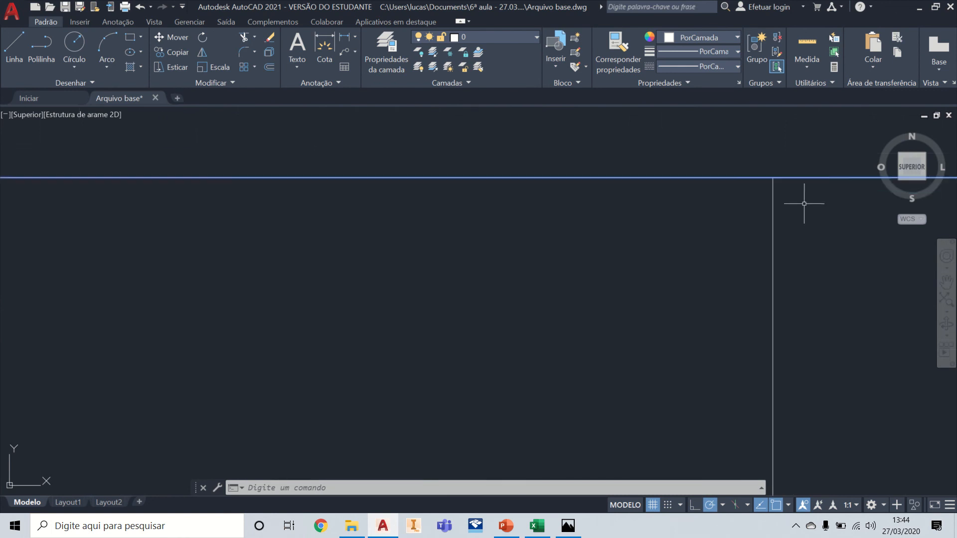
{"action": "scroll", "coordinate": [722, 157], "scroll_direction": "down", "scroll_amount": 3}
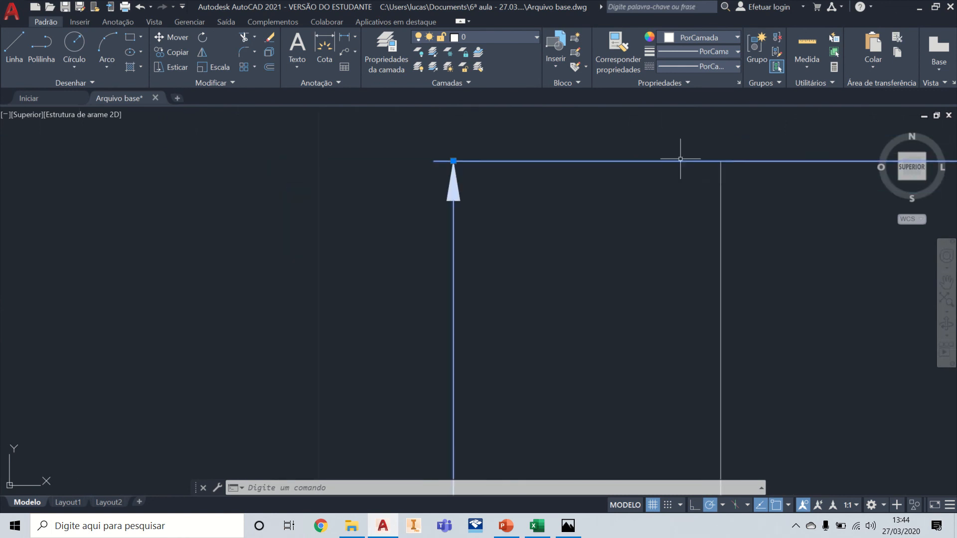
{"action": "scroll", "coordinate": [731, 163], "scroll_direction": "down", "scroll_amount": 5}
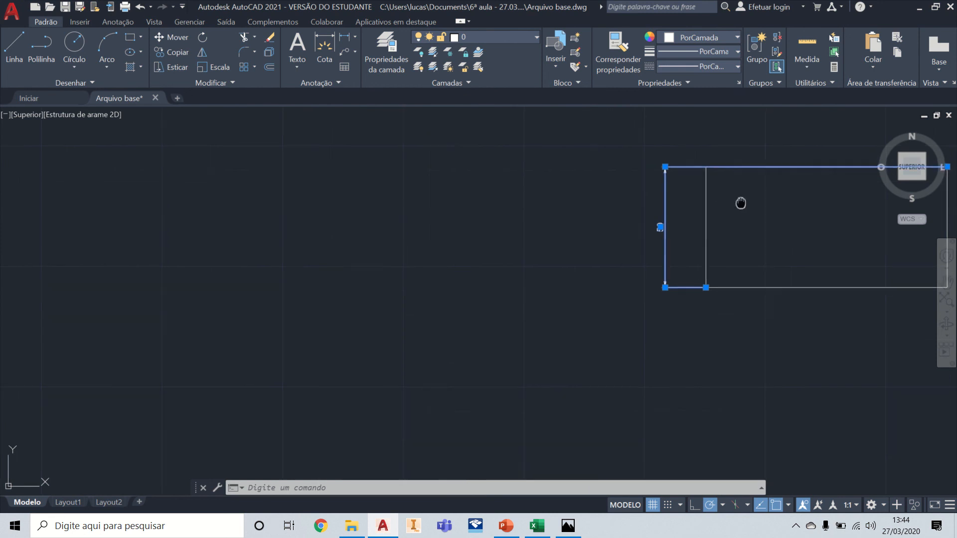
{"action": "mouse_move", "coordinate": [739, 203]}
{"action": "middle_mouse_down"}
{"action": "mouse_move", "coordinate": [530, 248]}
{"action": "mouse_move", "coordinate": [517, 278]}
{"action": "middle_mouse_up"}
{"action": "scroll", "coordinate": [571, 256], "scroll_direction": "up", "scroll_amount": 2}
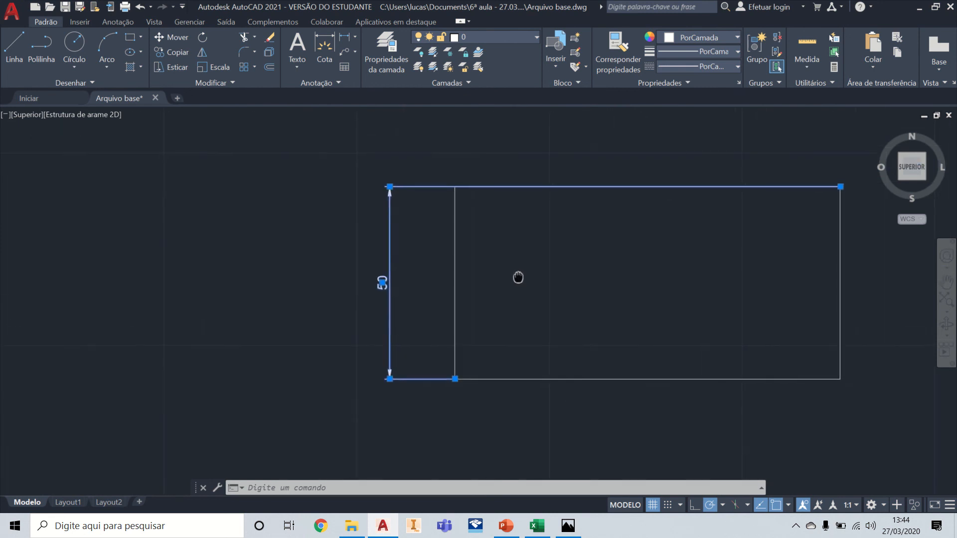
Step: Move the vertical dimension's upper extension line origin from the rectangle's upper-right corner to its upper-left corner, then deselect it
{"action": "left_click", "coordinate": [840, 186]}
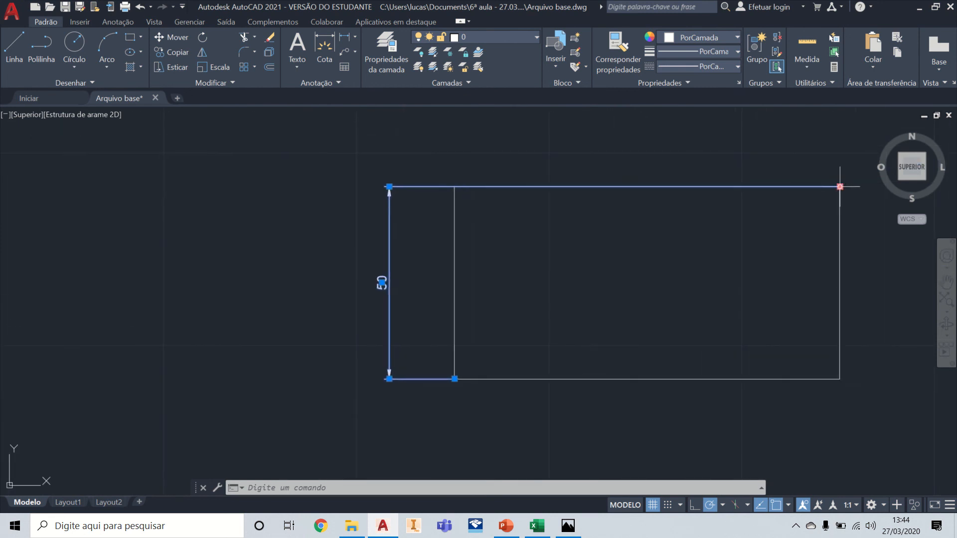
{"action": "left_click", "coordinate": [454, 187]}
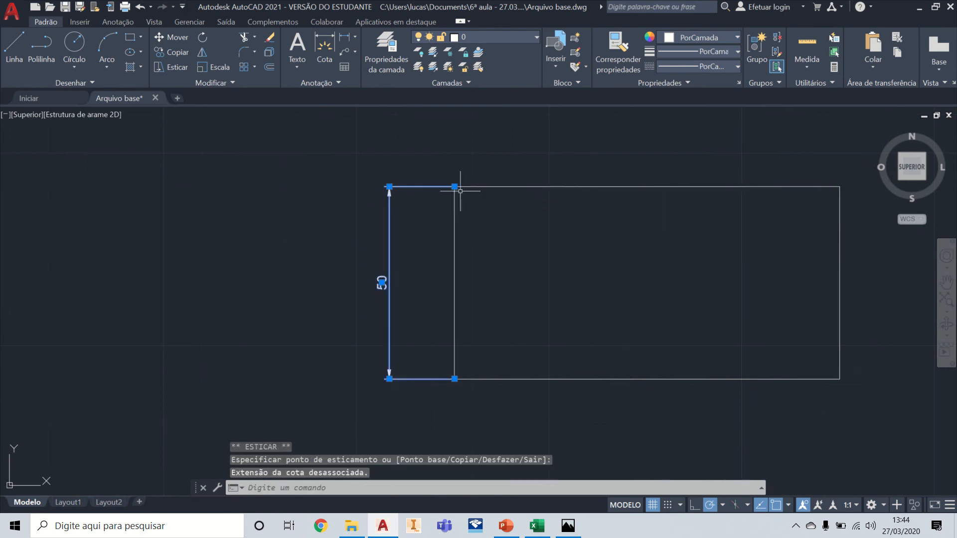
{"action": "key", "text": "Escape"}
{"action": "scroll", "coordinate": [426, 265], "scroll_direction": "up", "scroll_amount": 2}
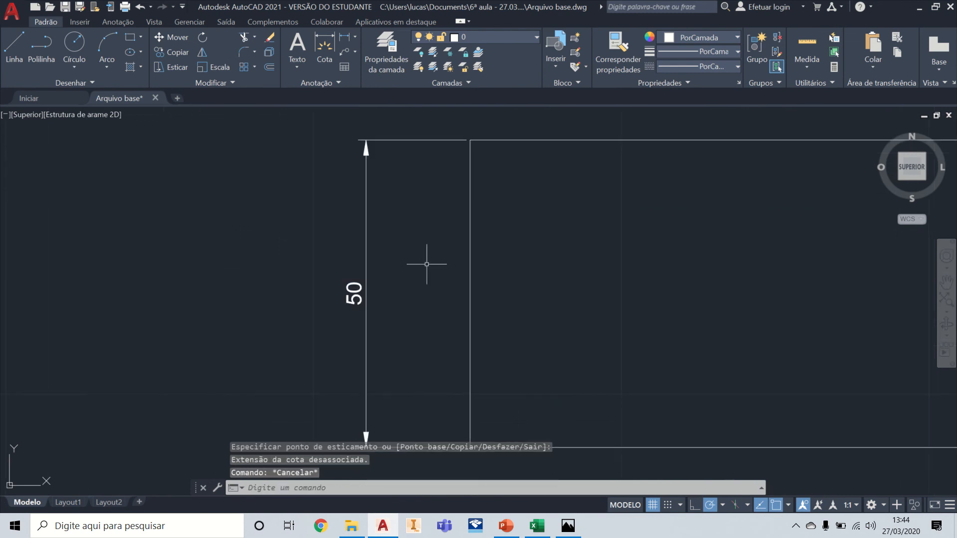
{"action": "middle_click_drag", "start_coordinate": [486, 258], "coordinate": [193, 255]}
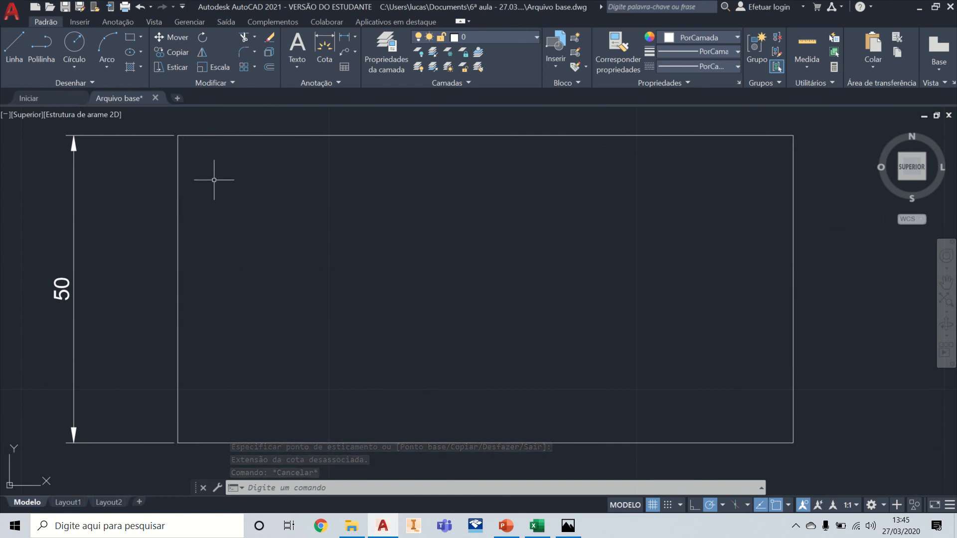
{"action": "scroll", "coordinate": [362, 195], "scroll_direction": "down", "scroll_amount": 2}
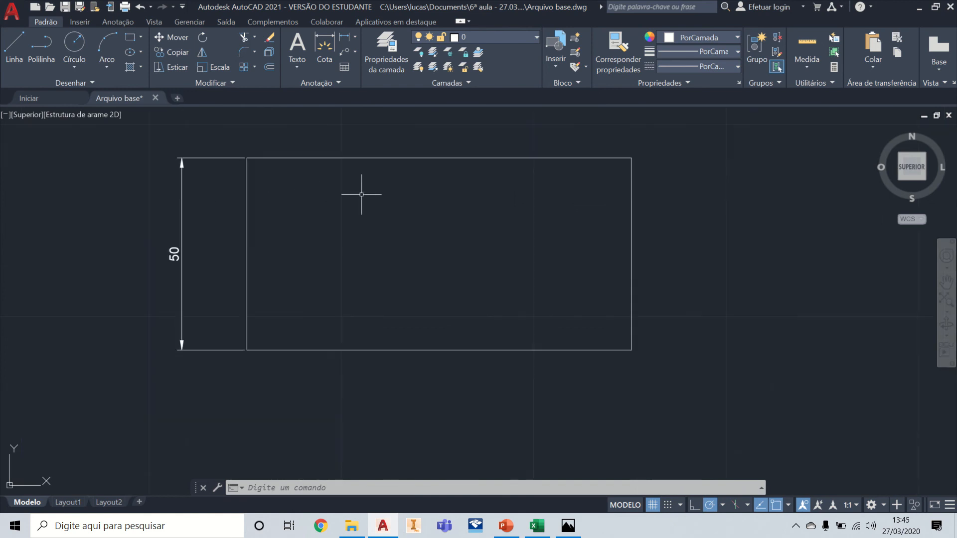
Step: Draw two connected slanted lines forming a peak above the rectangle, with the left one about 75 long
{"action": "middle_click_drag", "start_coordinate": [463, 221], "coordinate": [514, 262]}
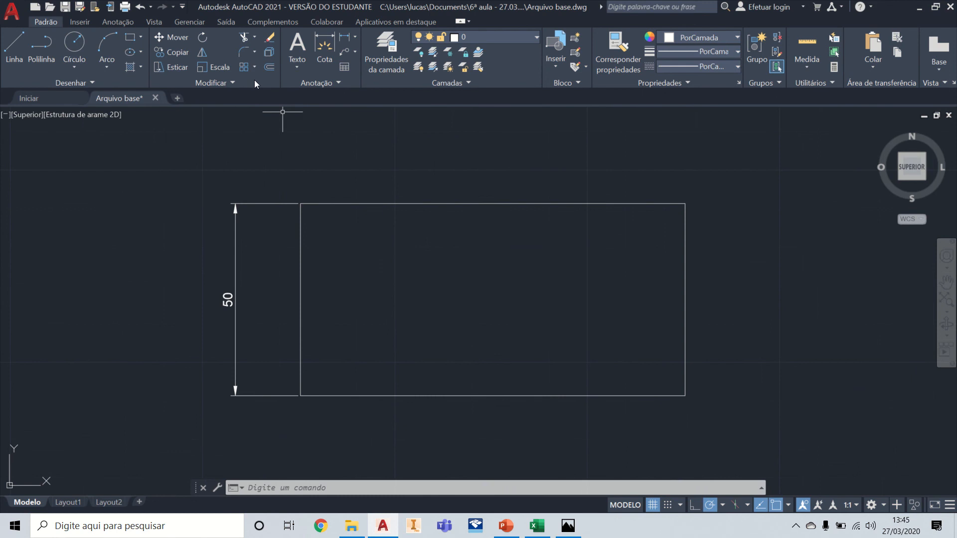
{"action": "left_click", "coordinate": [14, 50]}
{"action": "middle_click_drag", "start_coordinate": [416, 149], "coordinate": [413, 328]}
{"action": "left_click", "coordinate": [434, 295]}
{"action": "left_click", "coordinate": [677, 143]}
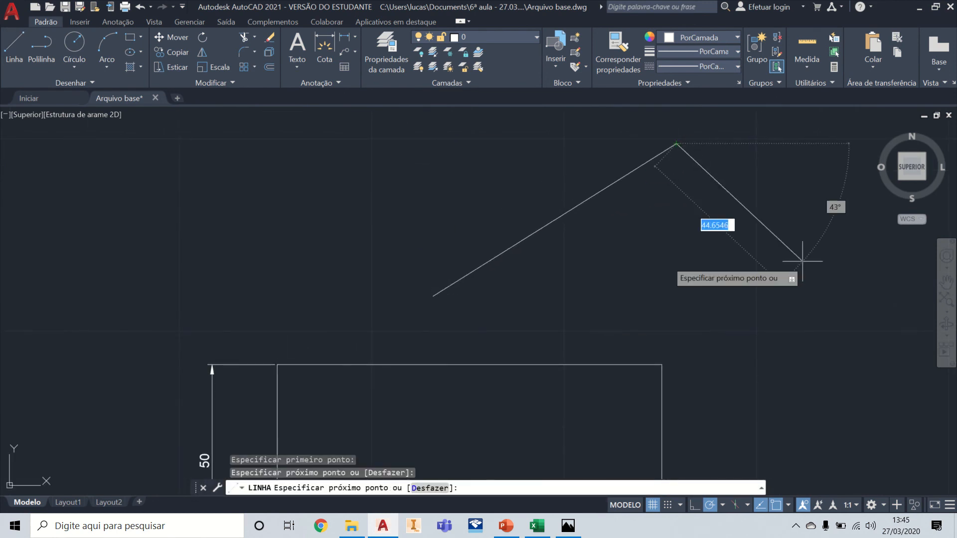
{"action": "left_click", "coordinate": [831, 296]}
{"action": "key", "text": "Escape"}
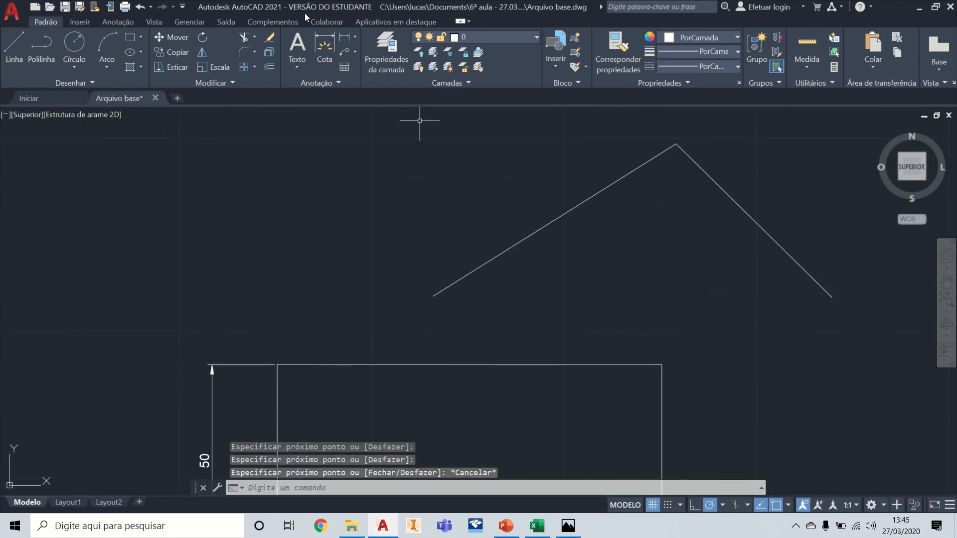
Step: Add a horizontal linear dimension between the left slanted line's two endpoints, placed about 14 above the peak
{"action": "left_click", "coordinate": [346, 43]}
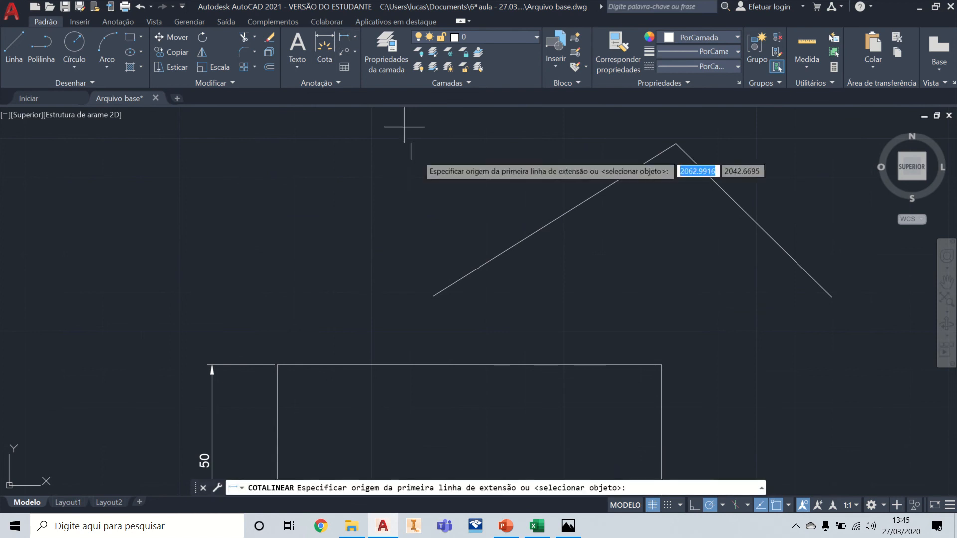
{"action": "left_click", "coordinate": [433, 296]}
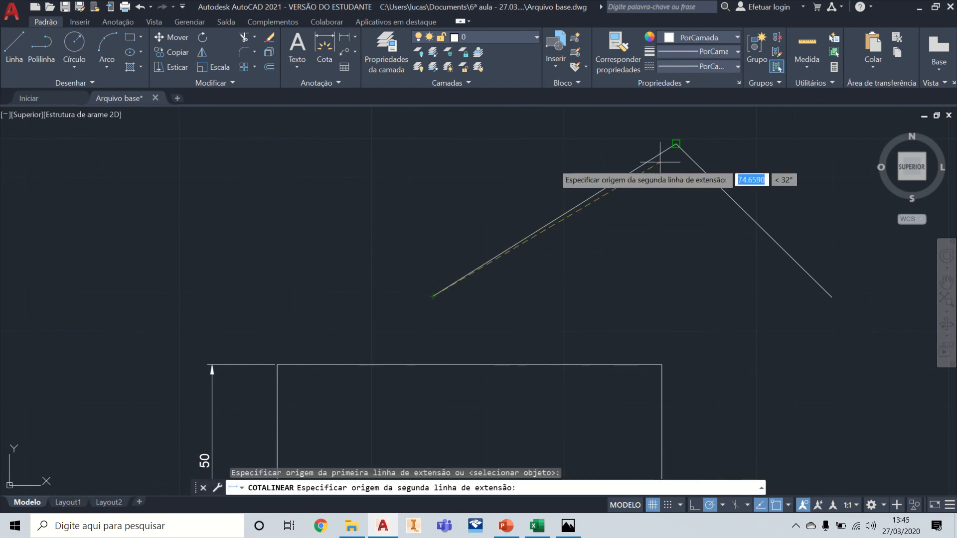
{"action": "left_click", "coordinate": [677, 143]}
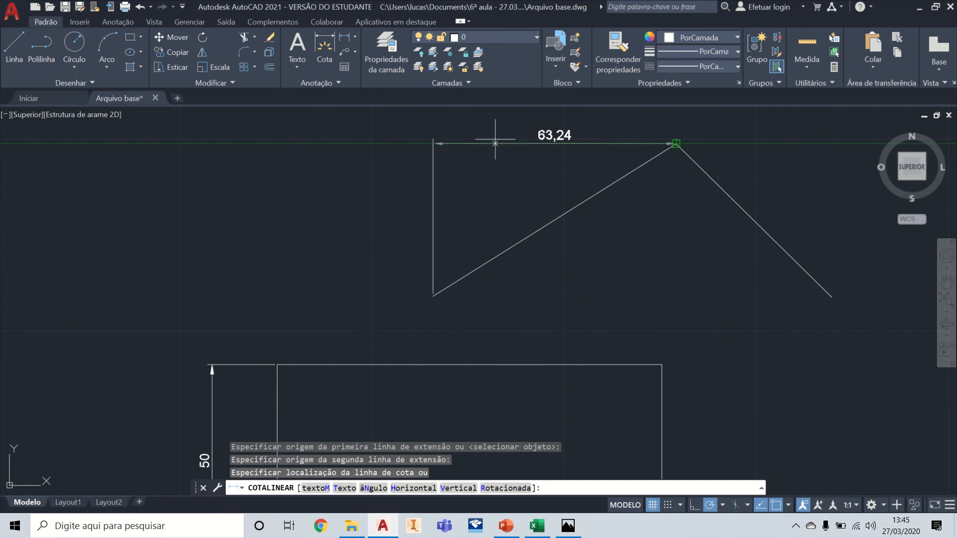
{"action": "middle_click_drag", "start_coordinate": [514, 136], "coordinate": [512, 237]}
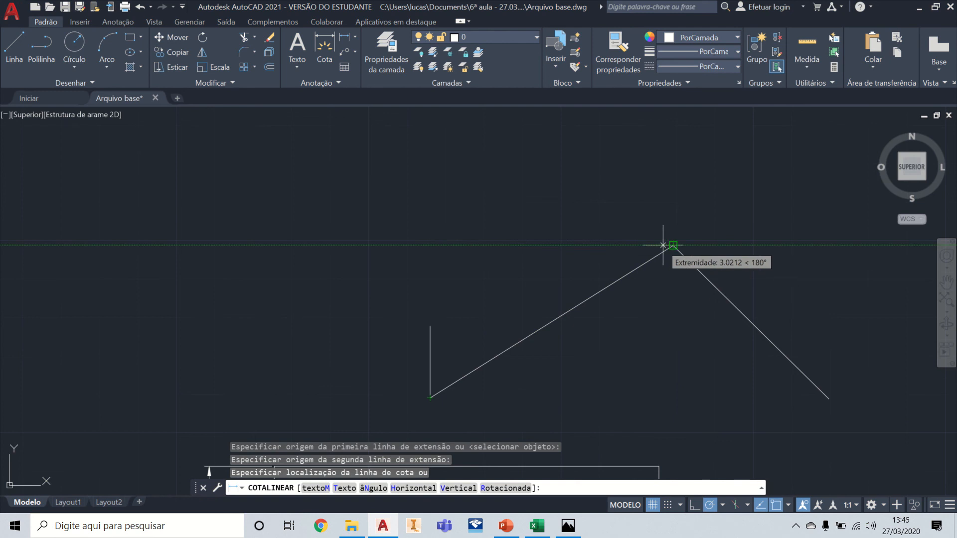
{"action": "left_click", "coordinate": [518, 193]}
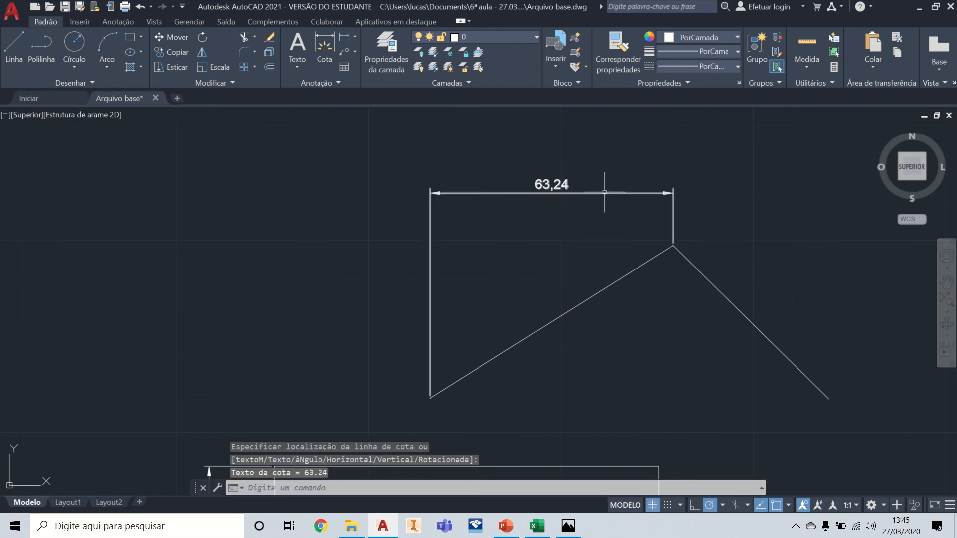
Step: Add an aligned dimension along the right slanted line from the peak to its lower end, offset 10 outward
{"action": "scroll", "coordinate": [607, 196], "scroll_direction": "down", "scroll_amount": 2}
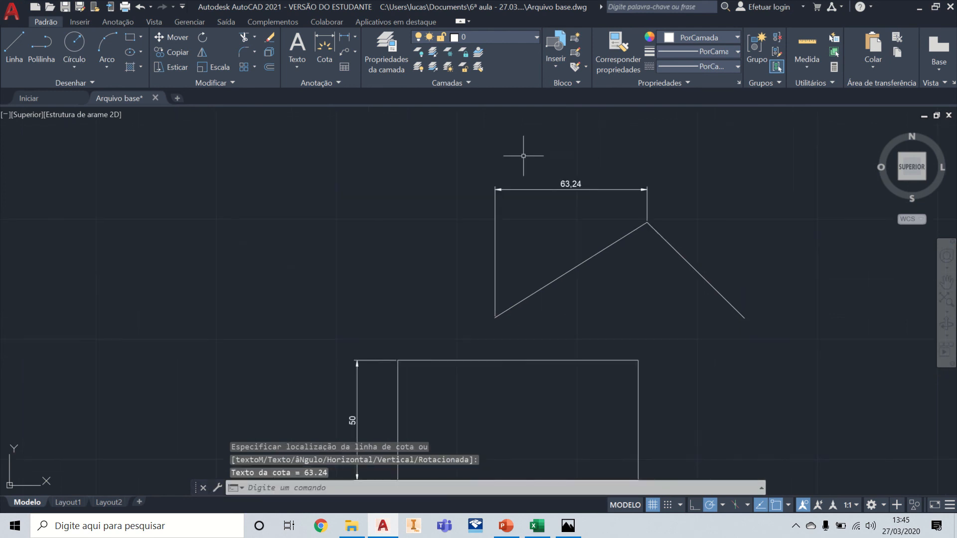
{"action": "left_click", "coordinate": [353, 39]}
{"action": "left_click", "coordinate": [381, 84]}
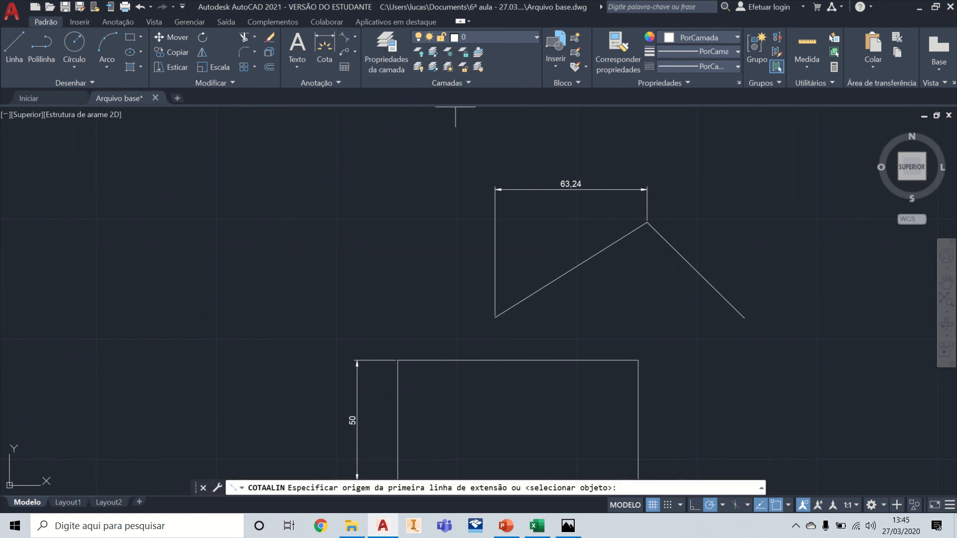
{"action": "scroll", "coordinate": [603, 239], "scroll_direction": "up", "scroll_amount": 5}
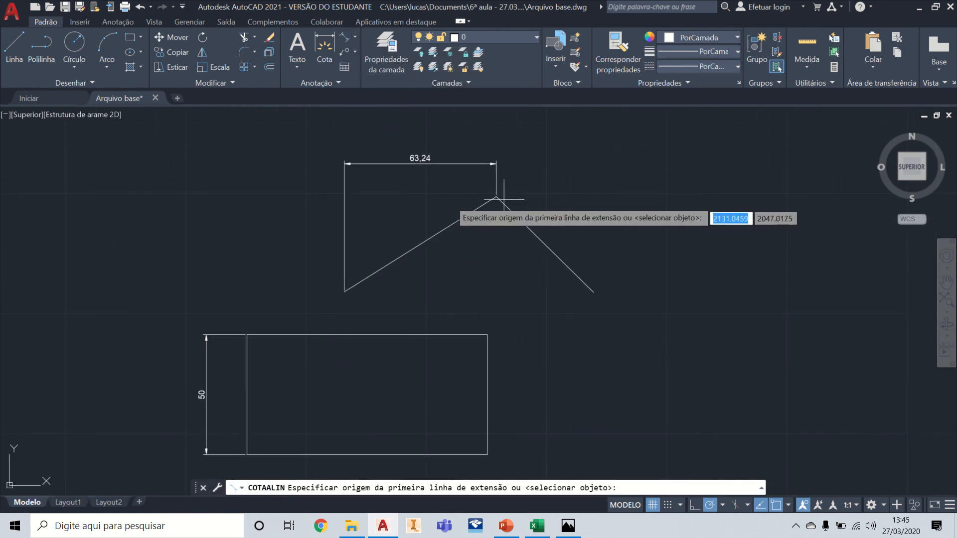
{"action": "left_click", "coordinate": [413, 204]}
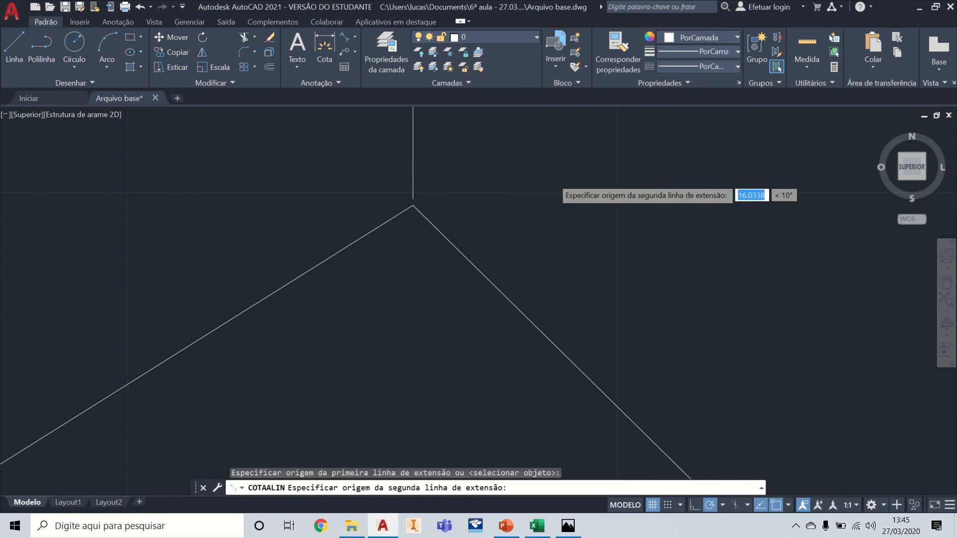
{"action": "scroll", "coordinate": [614, 249], "scroll_direction": "down", "scroll_amount": 3}
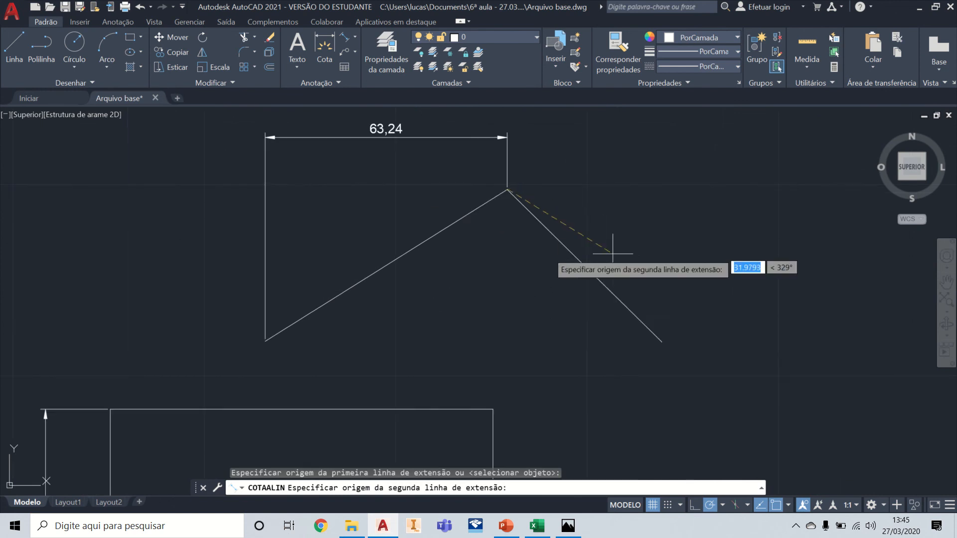
{"action": "left_click", "coordinate": [662, 342]}
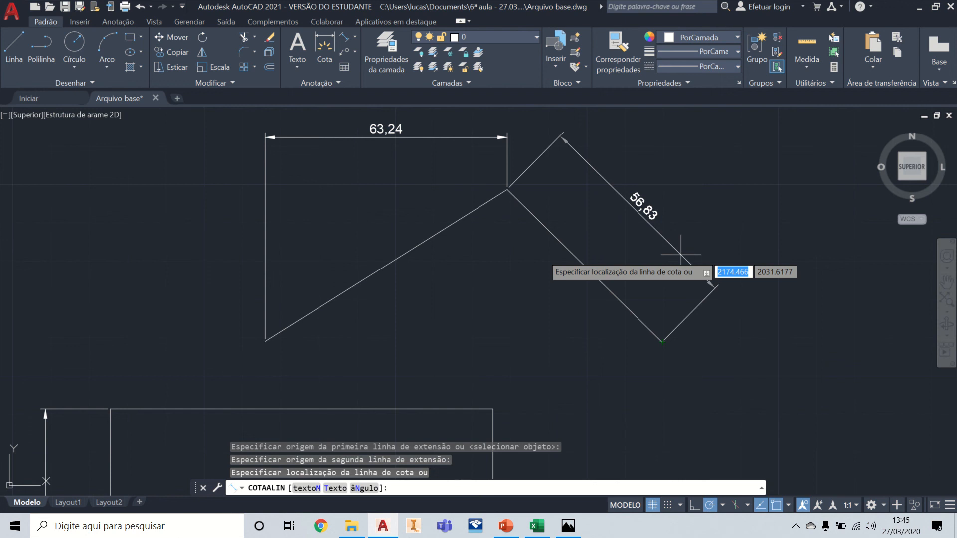
{"action": "type", "text": "10"}
{"action": "key", "text": "Return"}
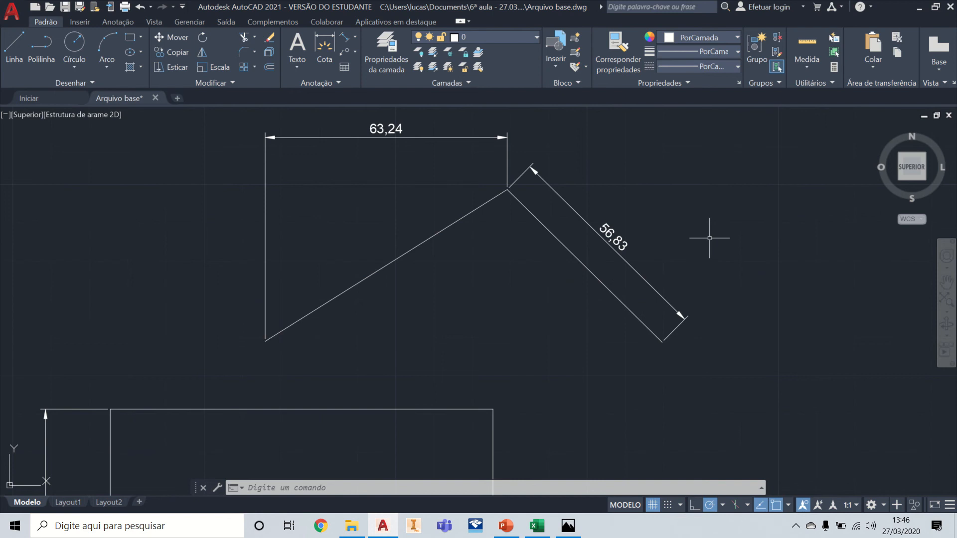
Step: Add an aligned dimension across the rectangle's diagonal from the upper-left to the lower-right corner, offset 10
{"action": "scroll", "coordinate": [709, 238], "scroll_direction": "down", "scroll_amount": 2}
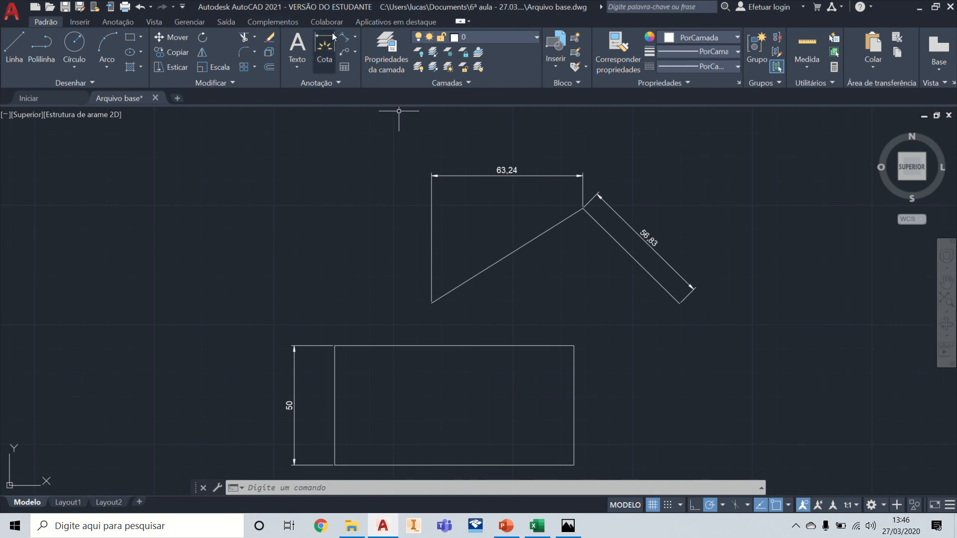
{"action": "left_click", "coordinate": [343, 39]}
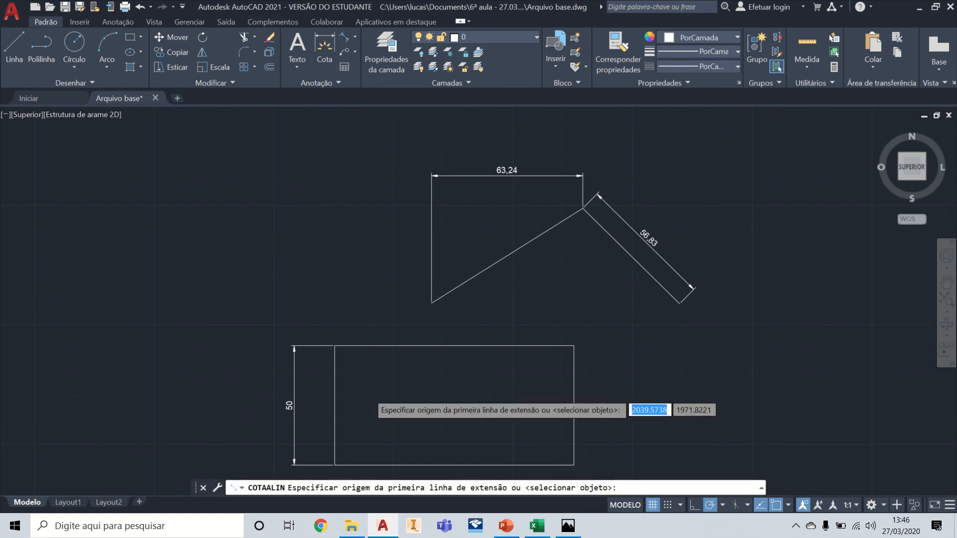
{"action": "scroll", "coordinate": [369, 393], "scroll_direction": "up", "scroll_amount": 5}
{"action": "left_click", "coordinate": [230, 195]}
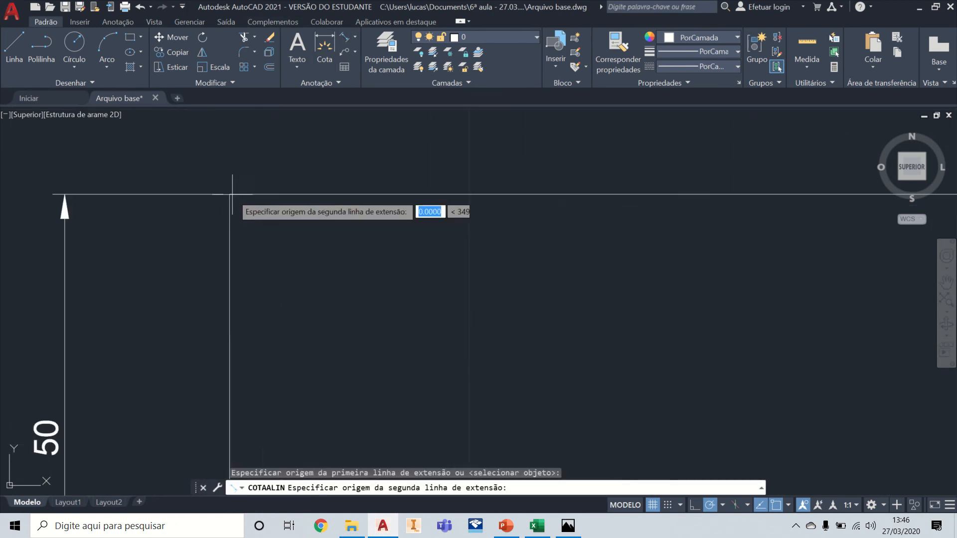
{"action": "scroll", "coordinate": [442, 203], "scroll_direction": "down", "scroll_amount": 4}
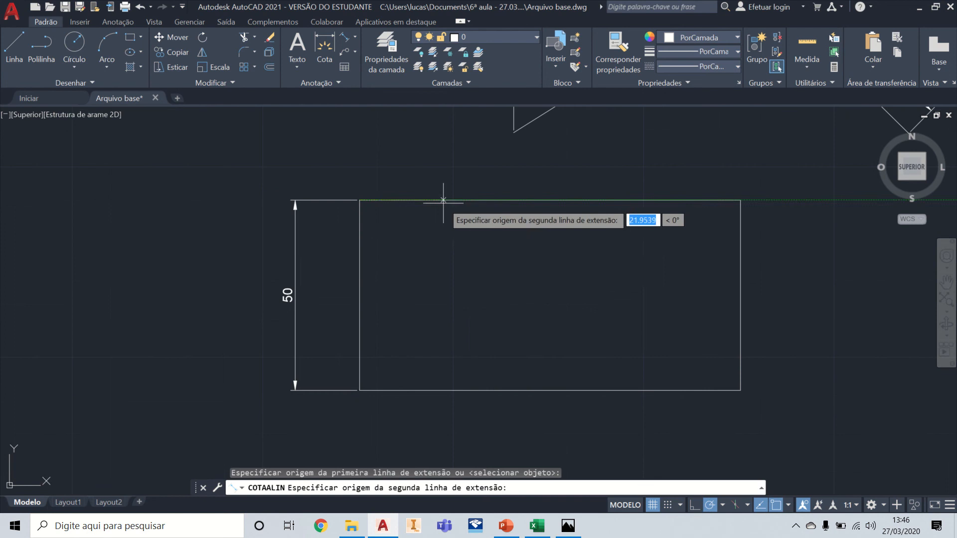
{"action": "left_click", "coordinate": [741, 390]}
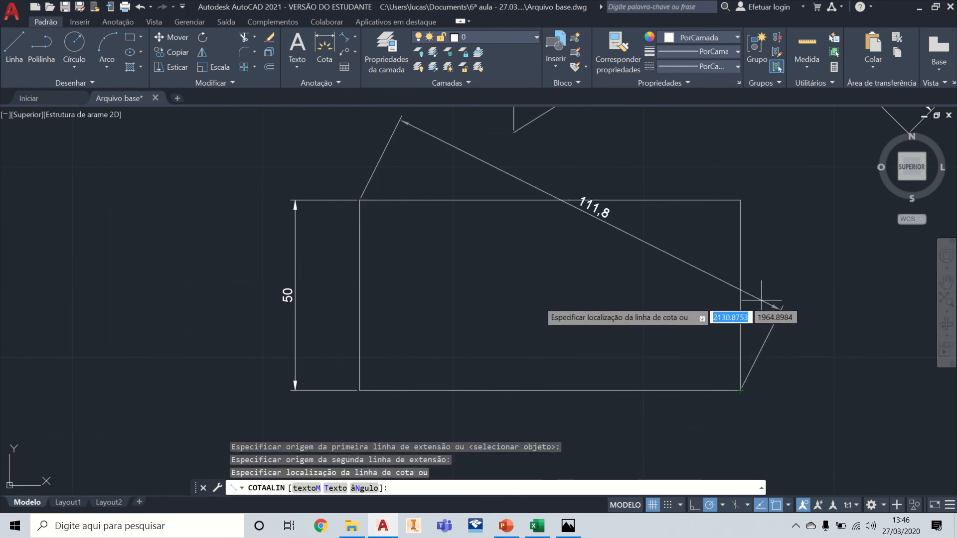
{"action": "middle_click_drag", "start_coordinate": [761, 301], "coordinate": [726, 348]}
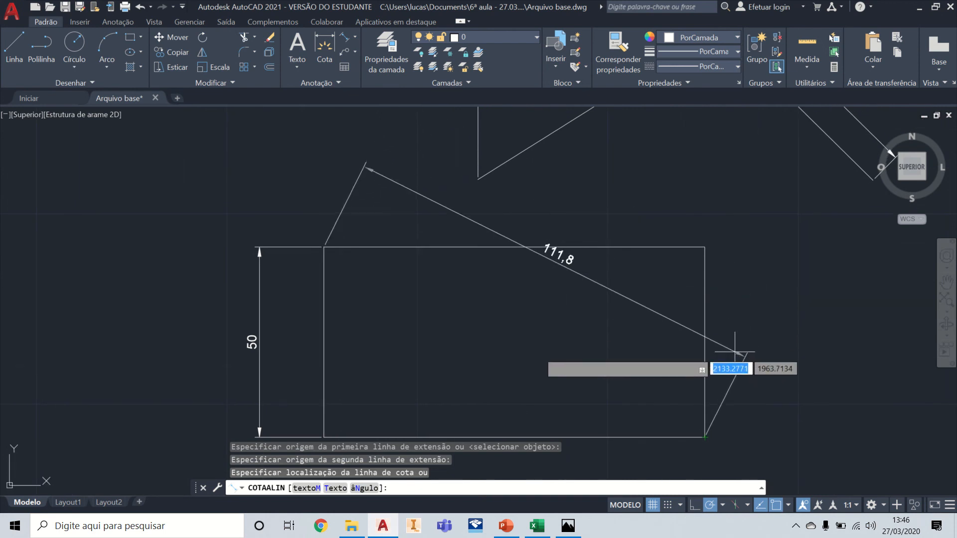
{"action": "type", "text": "10"}
{"action": "key", "text": "Return"}
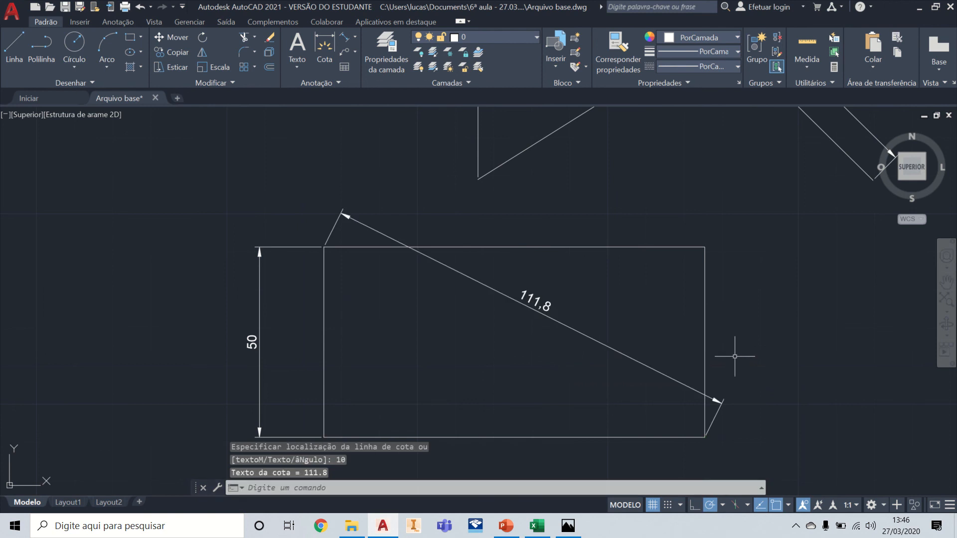
Step: Add an aligned dimension along the rectangle's top edge between its upper corners, offset 10 above the edge
{"action": "left_click", "coordinate": [344, 38]}
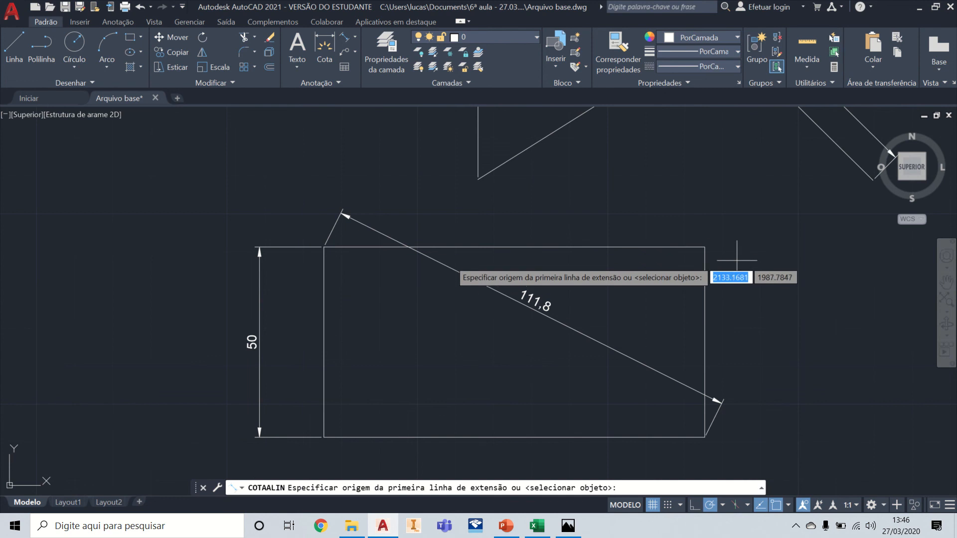
{"action": "scroll", "coordinate": [265, 244], "scroll_direction": "up", "scroll_amount": 4}
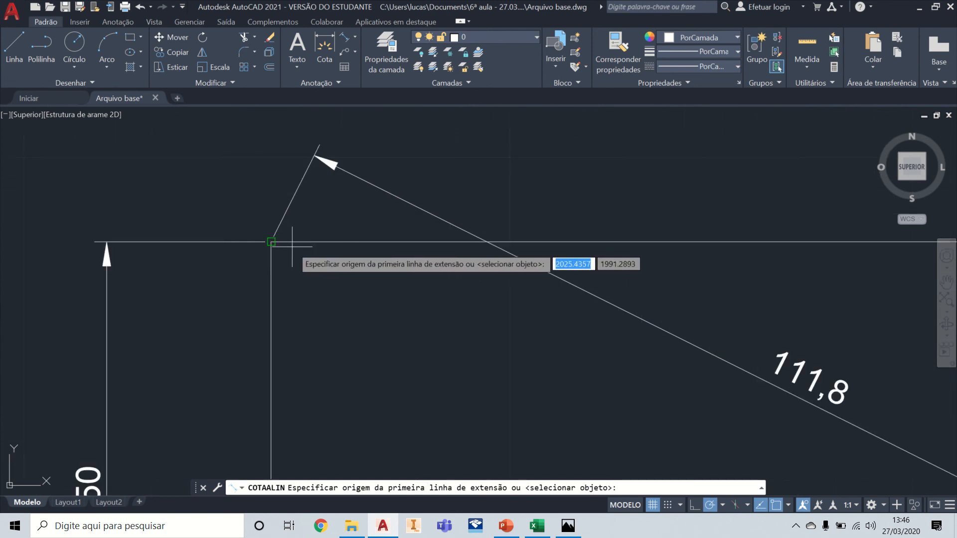
{"action": "left_click", "coordinate": [270, 241]}
{"action": "scroll", "coordinate": [563, 210], "scroll_direction": "down", "scroll_amount": 4}
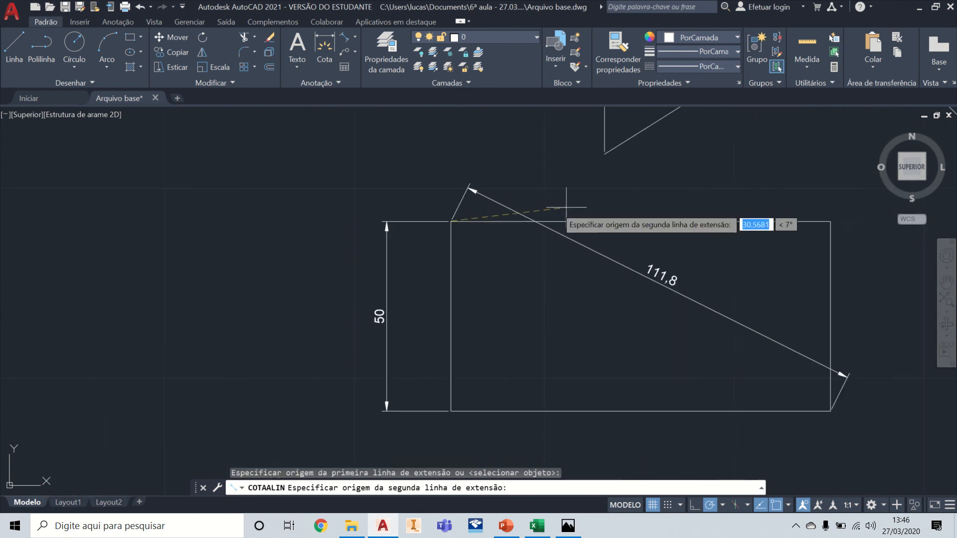
{"action": "left_click", "coordinate": [830, 221]}
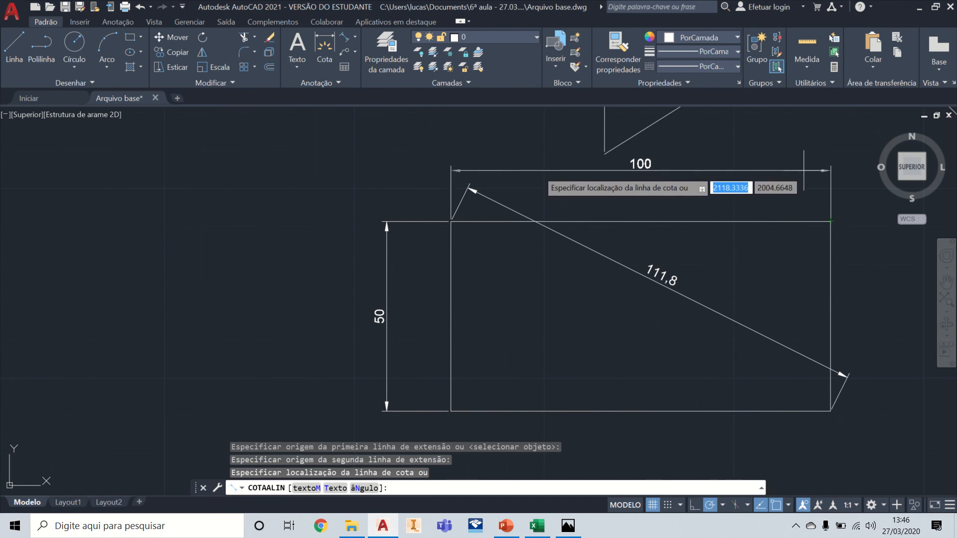
{"action": "type", "text": "10"}
{"action": "key", "text": "Return"}
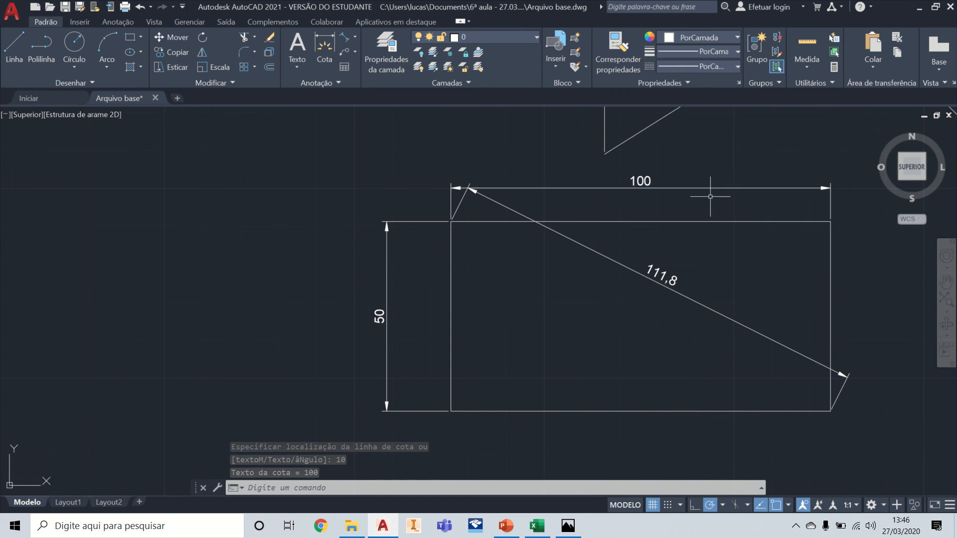
Step: Delete the rectangle's diagonal dimension and its top-edge dimension together
{"action": "middle_click_drag", "start_coordinate": [739, 167], "coordinate": [647, 227]}
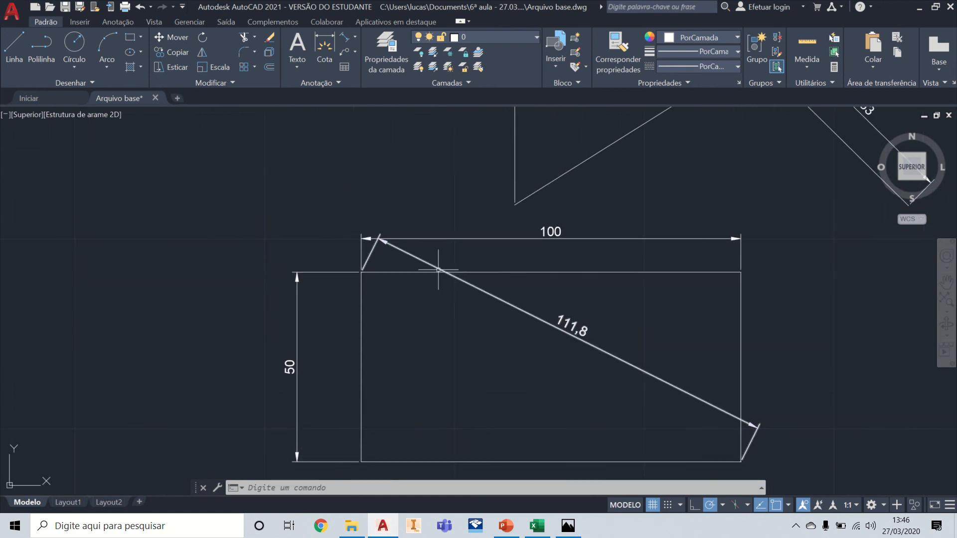
{"action": "left_click", "coordinate": [438, 270]}
{"action": "left_click", "coordinate": [484, 244]}
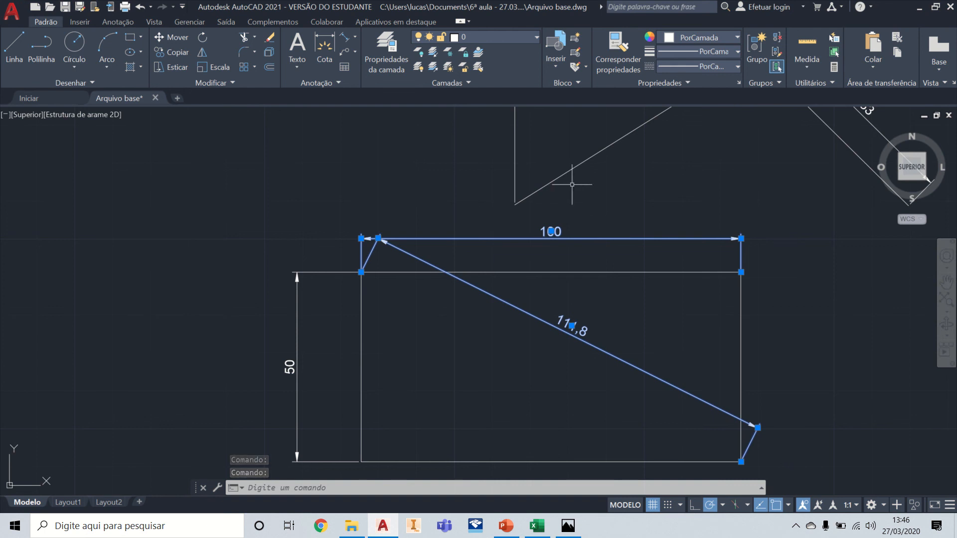
{"action": "key", "text": "Delete"}
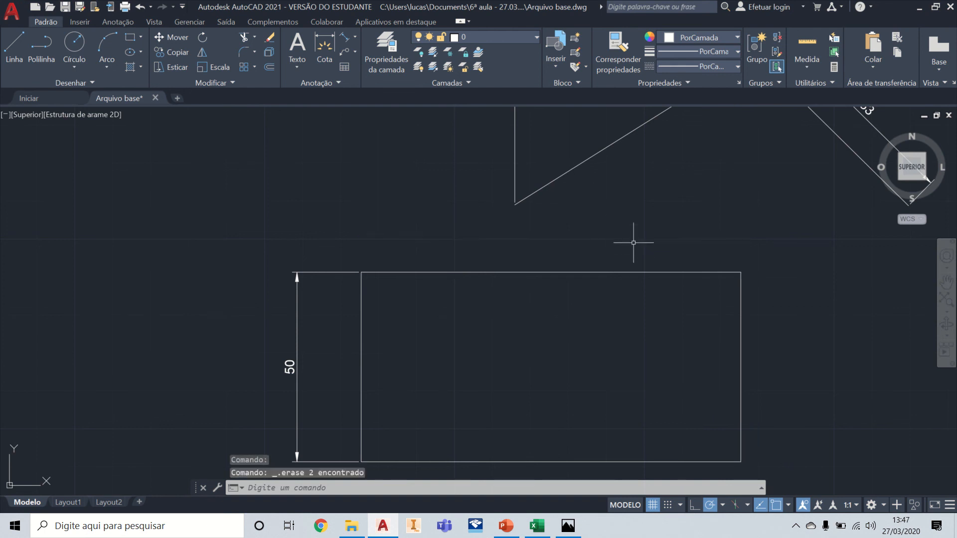
Step: Add an angular dimension between the rectangle's bottom and right edges, with its arc inside the corner and 10 entered as the arc location
{"action": "left_click", "coordinate": [356, 37]}
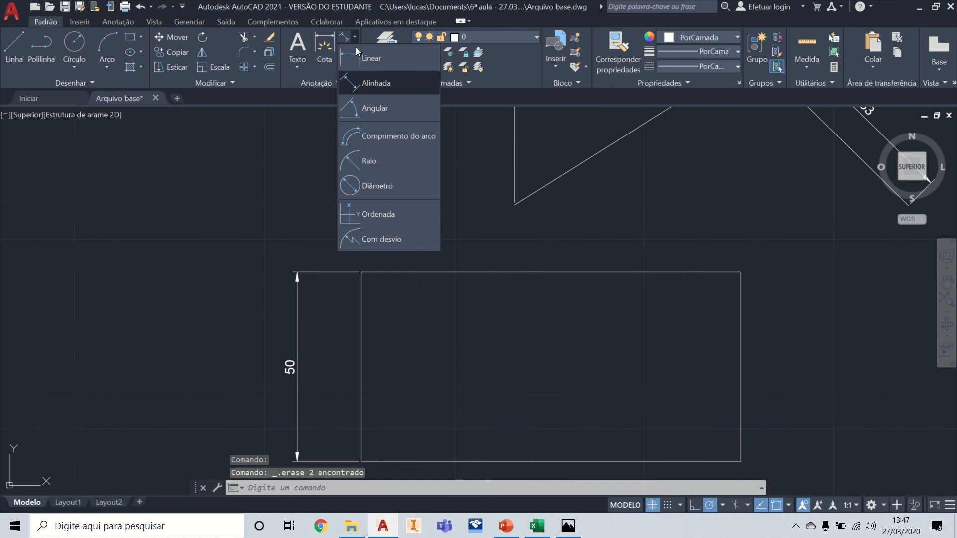
{"action": "left_click", "coordinate": [382, 112]}
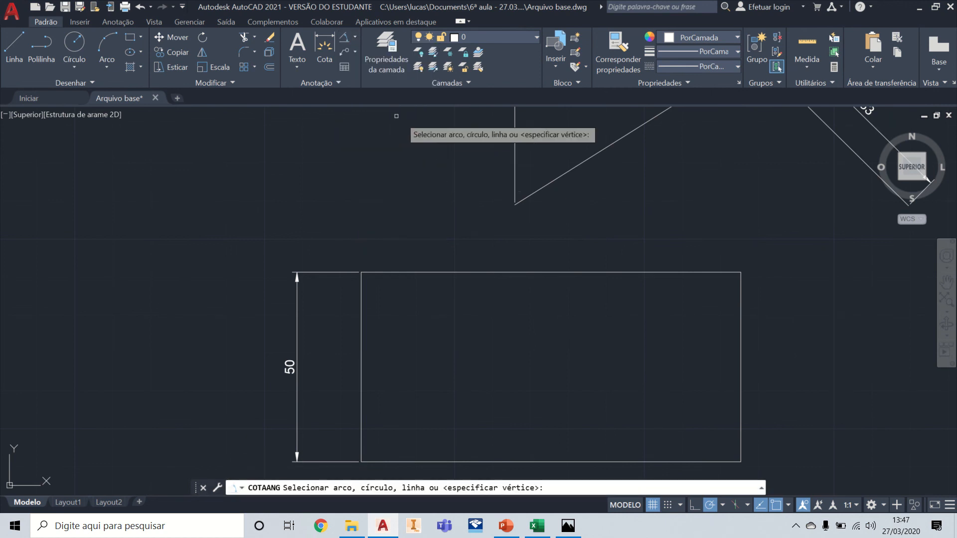
{"action": "scroll", "coordinate": [720, 250], "scroll_direction": "down", "scroll_amount": 2}
{"action": "middle_click_drag", "start_coordinate": [745, 241], "coordinate": [579, 265]}
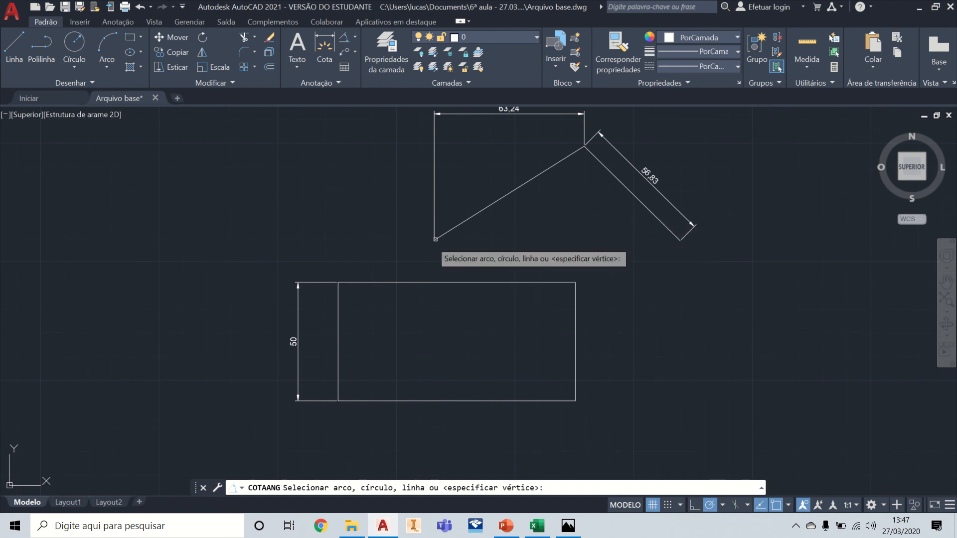
{"action": "middle_click_drag", "start_coordinate": [630, 248], "coordinate": [673, 216]}
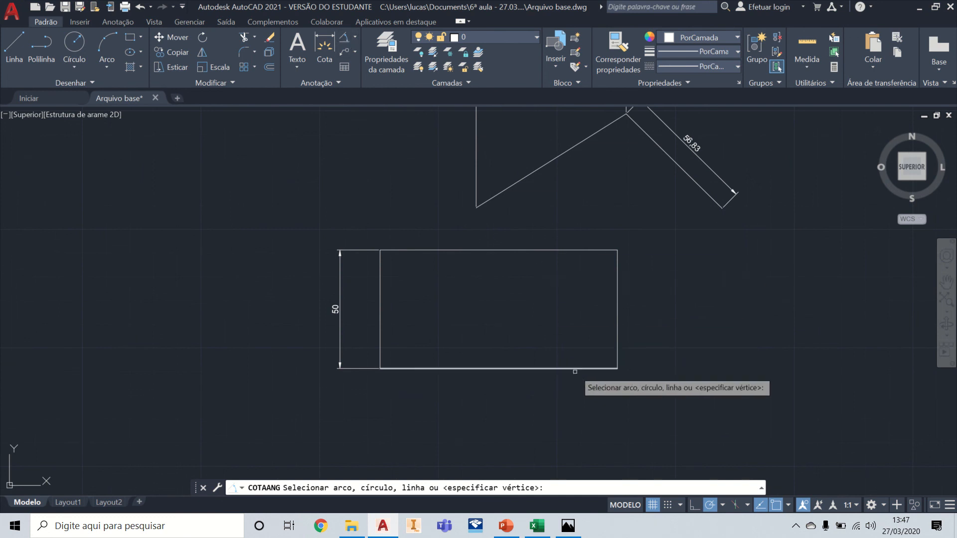
{"action": "left_click", "coordinate": [576, 369]}
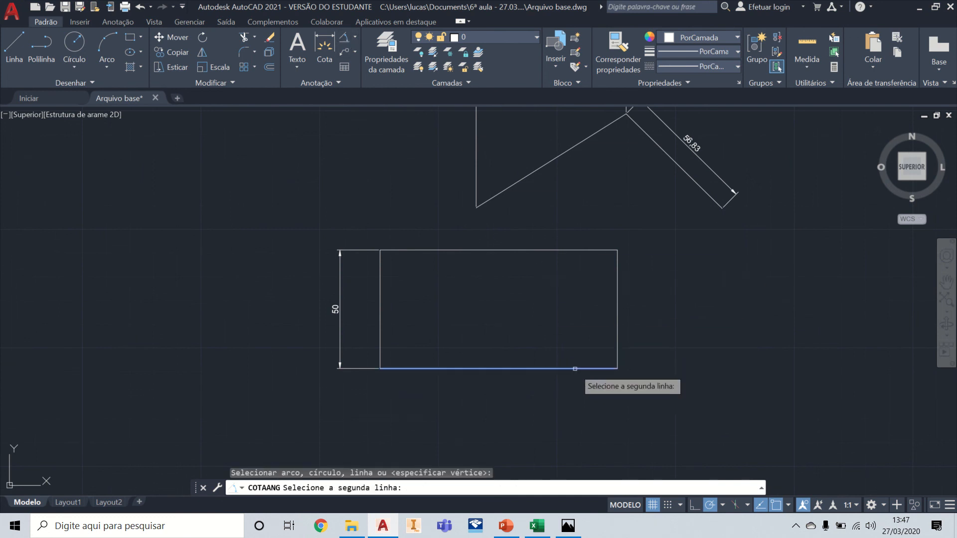
{"action": "left_click", "coordinate": [618, 332]}
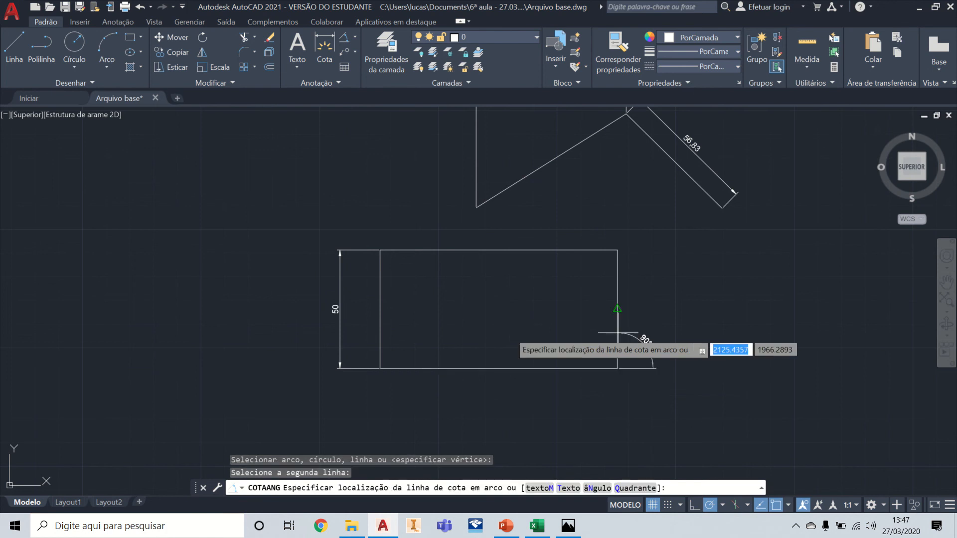
{"action": "scroll", "coordinate": [568, 323], "scroll_direction": "up", "scroll_amount": 4}
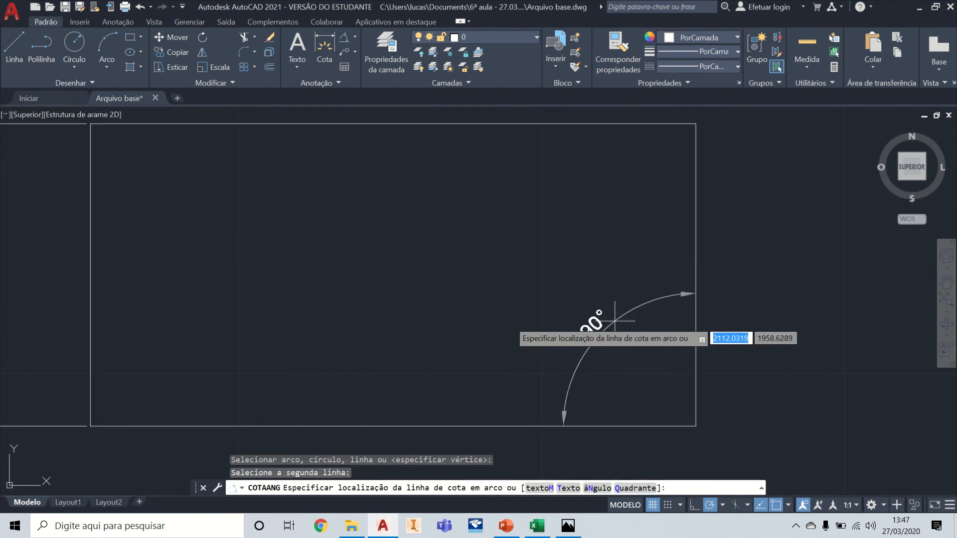
{"action": "type", "text": "10"}
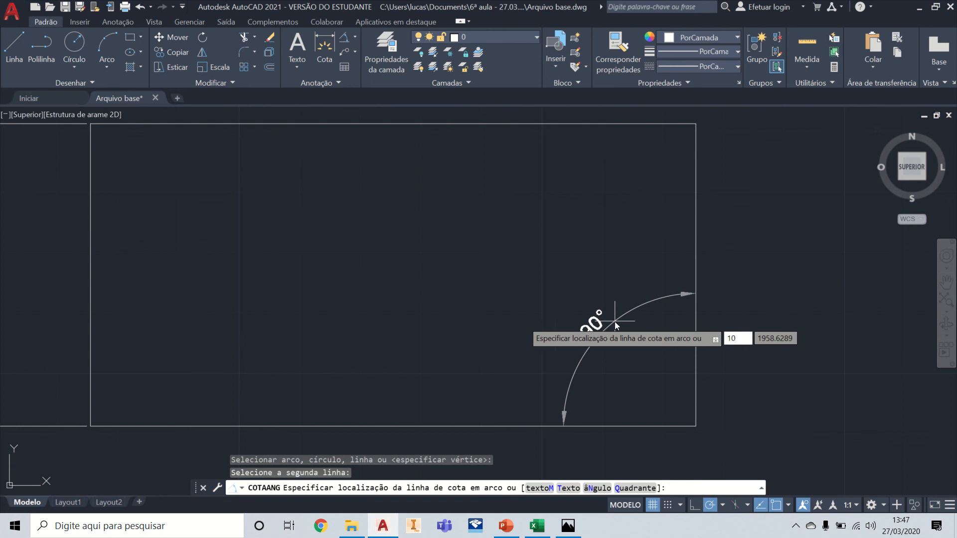
{"action": "key", "text": "Return"}
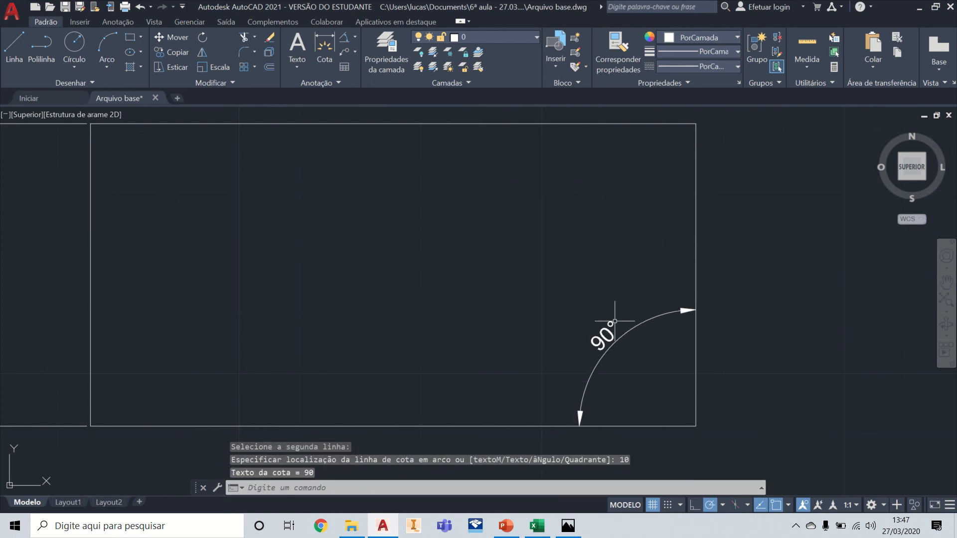
Step: Add an angular dimension between the rectangle's top and left edges, placing its arc freely inside the upper-left corner
{"action": "key", "text": "Return"}
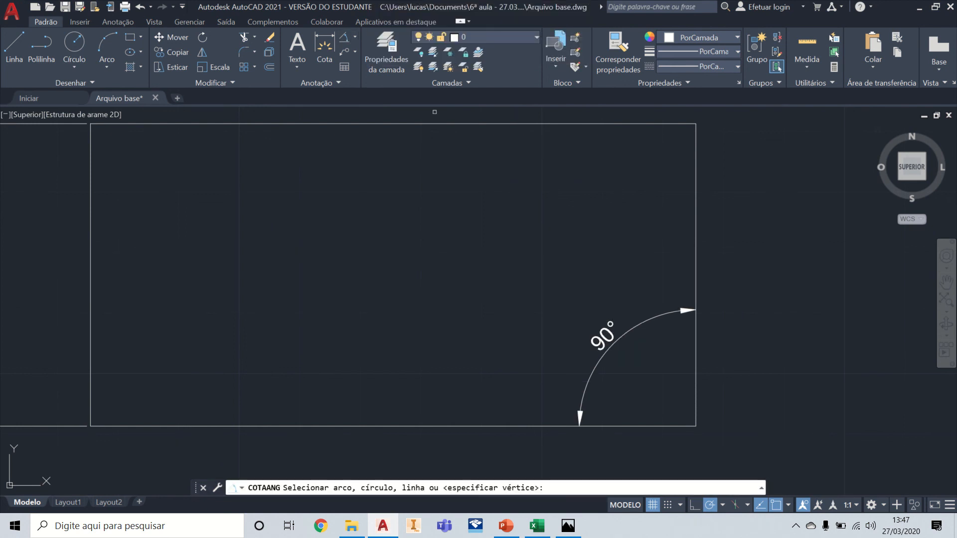
{"action": "scroll", "coordinate": [455, 136], "scroll_direction": "down", "scroll_amount": 2}
{"action": "left_click", "coordinate": [279, 128]}
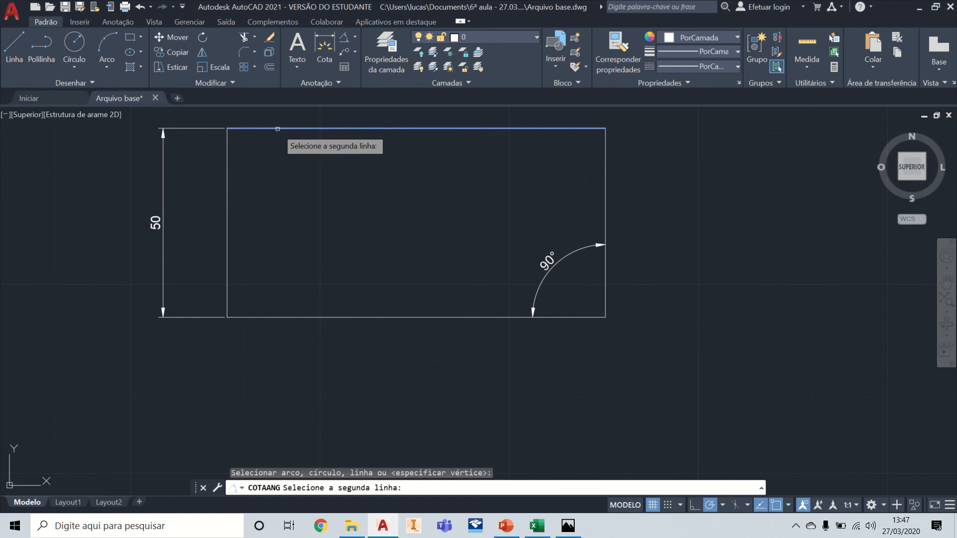
{"action": "left_click", "coordinate": [227, 184]}
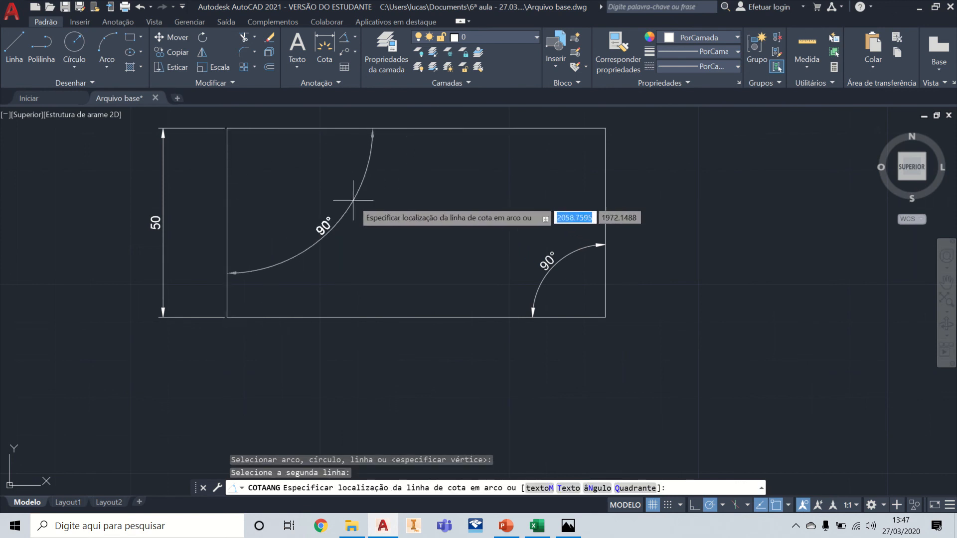
{"action": "left_click", "coordinate": [344, 194]}
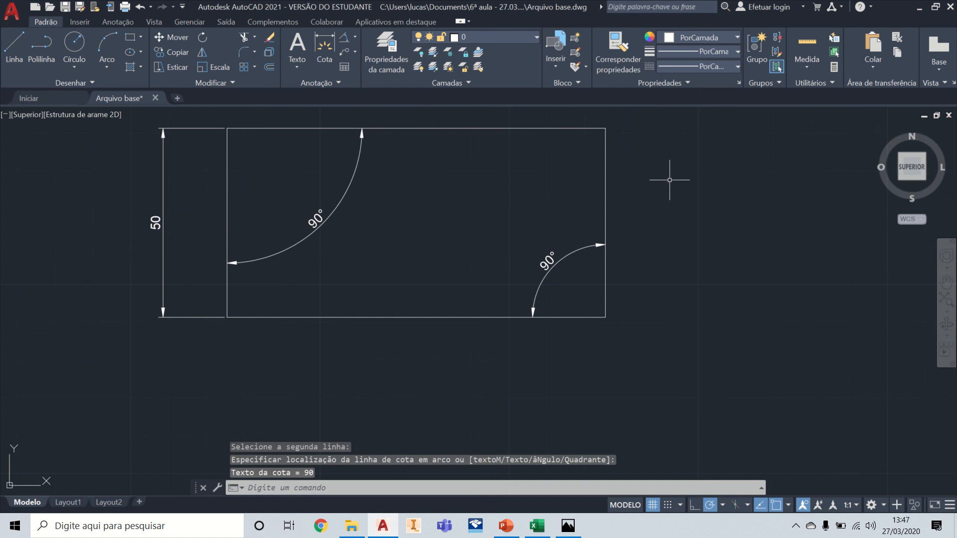
Step: Add an angular dimension between the two slanted lines that meet at the peak, placing its arc below the peak
{"action": "scroll", "coordinate": [657, 152], "scroll_direction": "down", "scroll_amount": 2}
{"action": "middle_click_drag", "start_coordinate": [667, 146], "coordinate": [648, 306]}
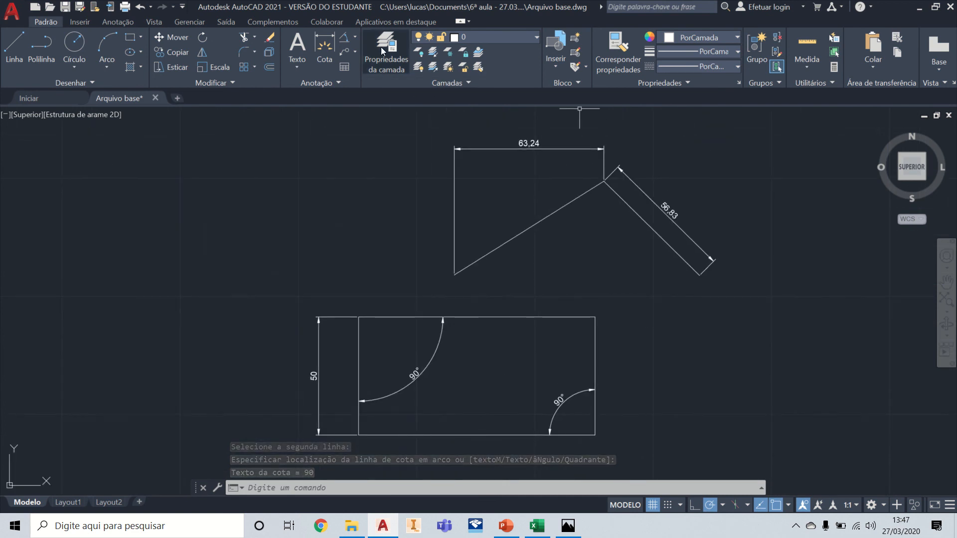
{"action": "left_click", "coordinate": [344, 43]}
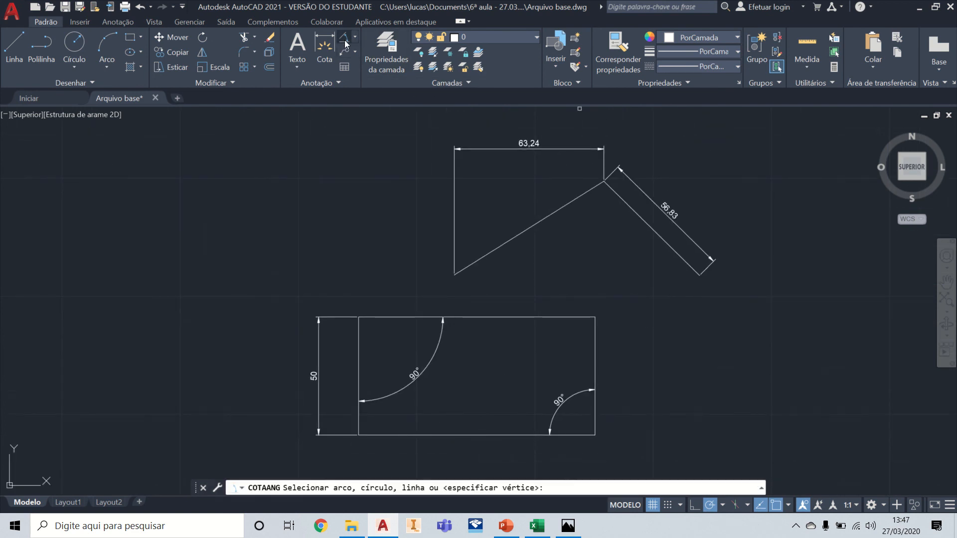
{"action": "left_click", "coordinate": [638, 217]}
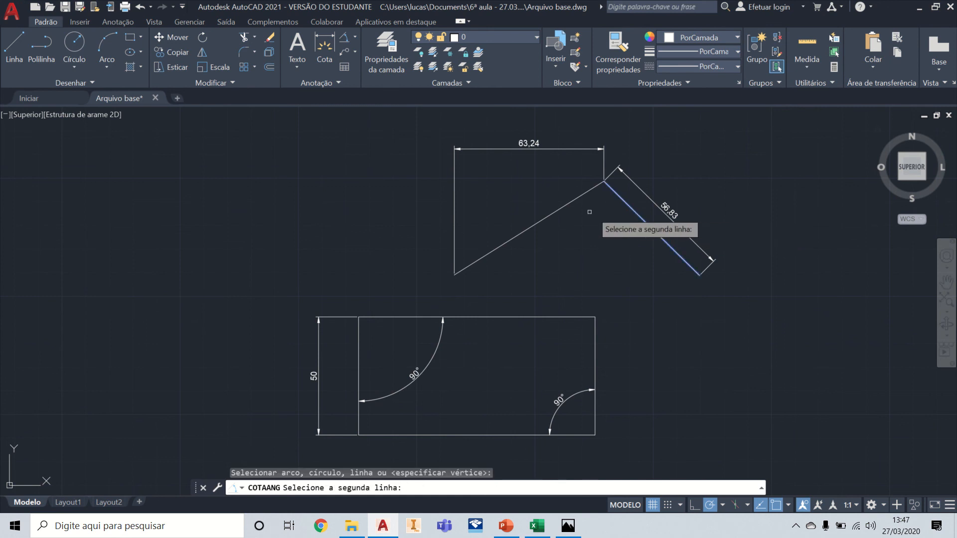
{"action": "left_click", "coordinate": [556, 210]}
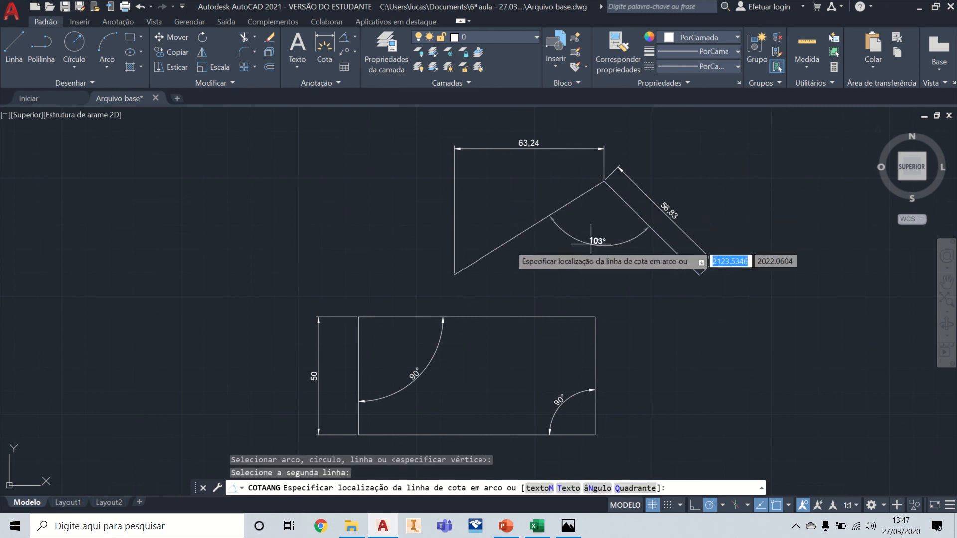
{"action": "scroll", "coordinate": [592, 243], "scroll_direction": "up", "scroll_amount": 4}
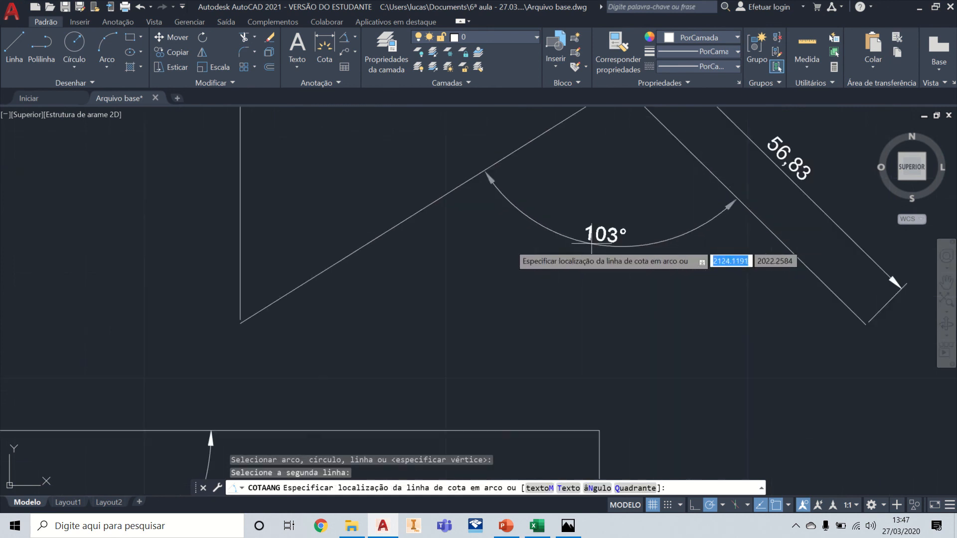
{"action": "scroll", "coordinate": [624, 251], "scroll_direction": "down", "scroll_amount": 2}
{"action": "left_click", "coordinate": [624, 252]}
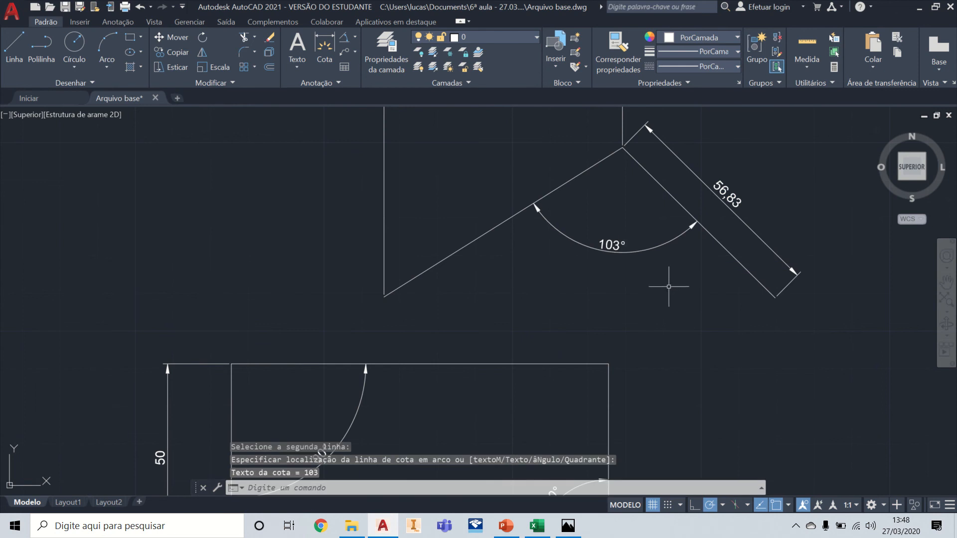
Step: Add an angular dimension between the rectangle's top and right edges, placing its arc outside the rectangle, above and right of the corner
{"action": "mouse_move", "coordinate": [668, 286]}
{"action": "middle_mouse_down"}
{"action": "mouse_move", "coordinate": [526, 264]}
{"action": "mouse_move", "coordinate": [478, 224]}
{"action": "middle_mouse_up"}
{"action": "scroll", "coordinate": [482, 231], "scroll_direction": "down", "scroll_amount": 2}
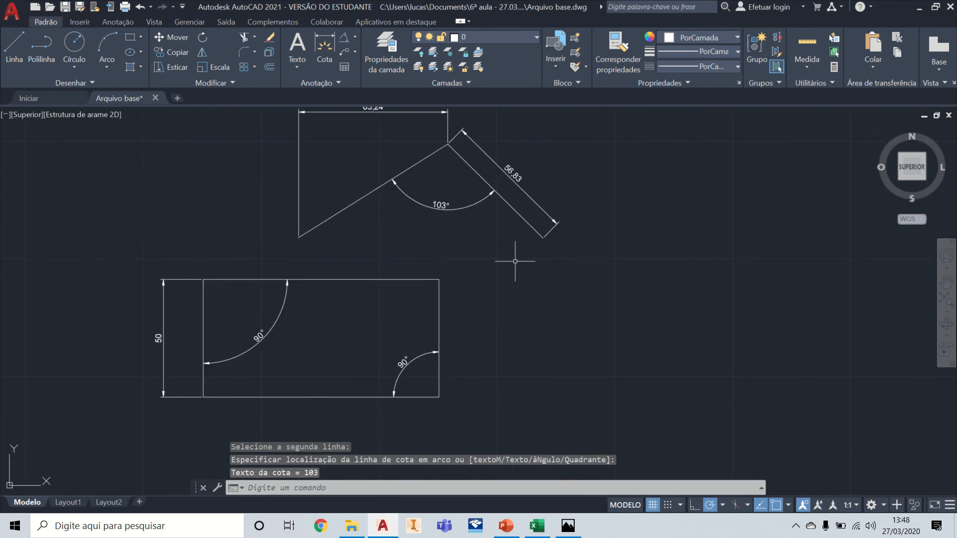
{"action": "left_click", "coordinate": [347, 41]}
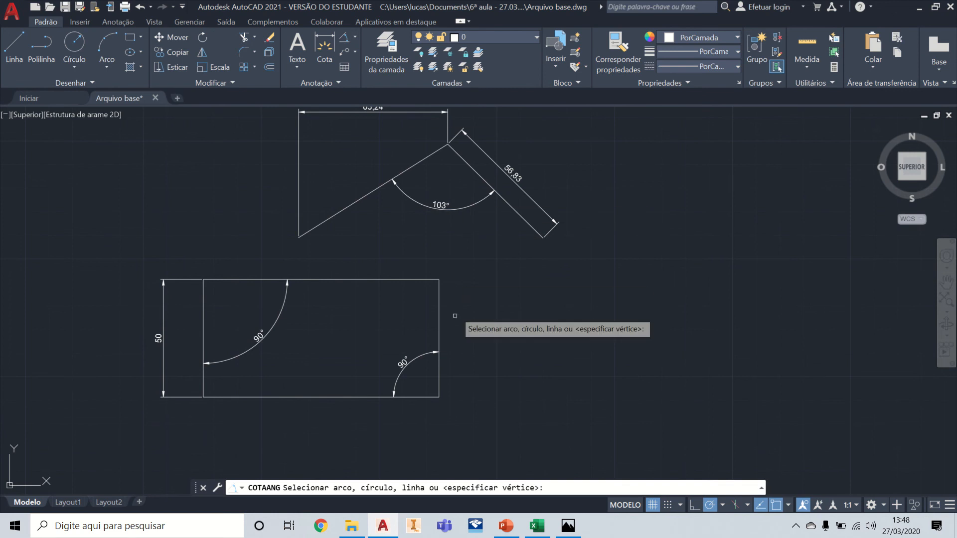
{"action": "scroll", "coordinate": [453, 321], "scroll_direction": "up", "scroll_amount": 2}
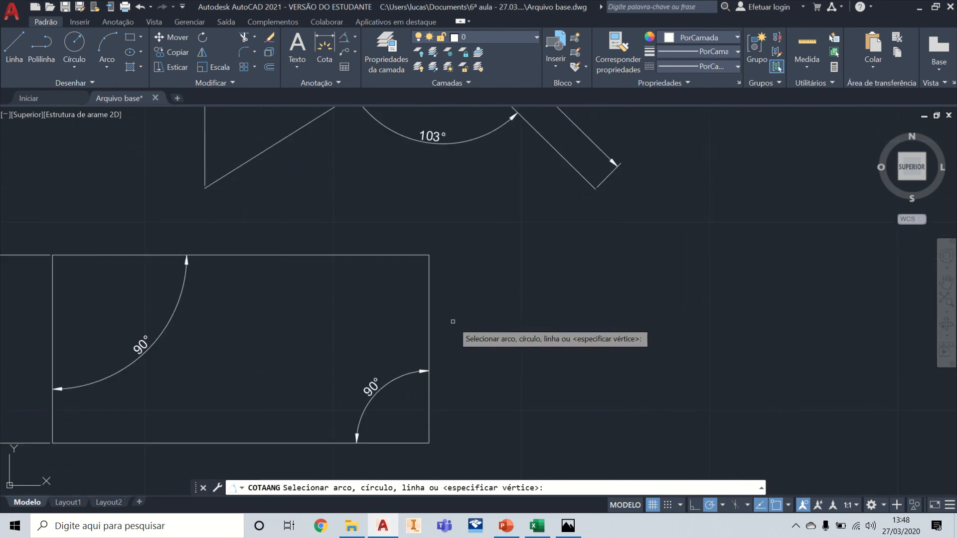
{"action": "left_click", "coordinate": [409, 254]}
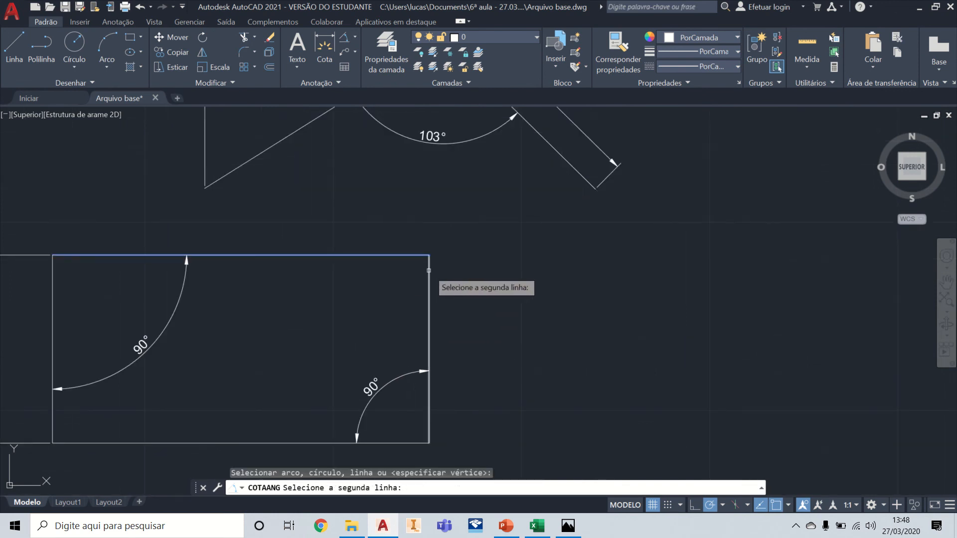
{"action": "left_click", "coordinate": [428, 269]}
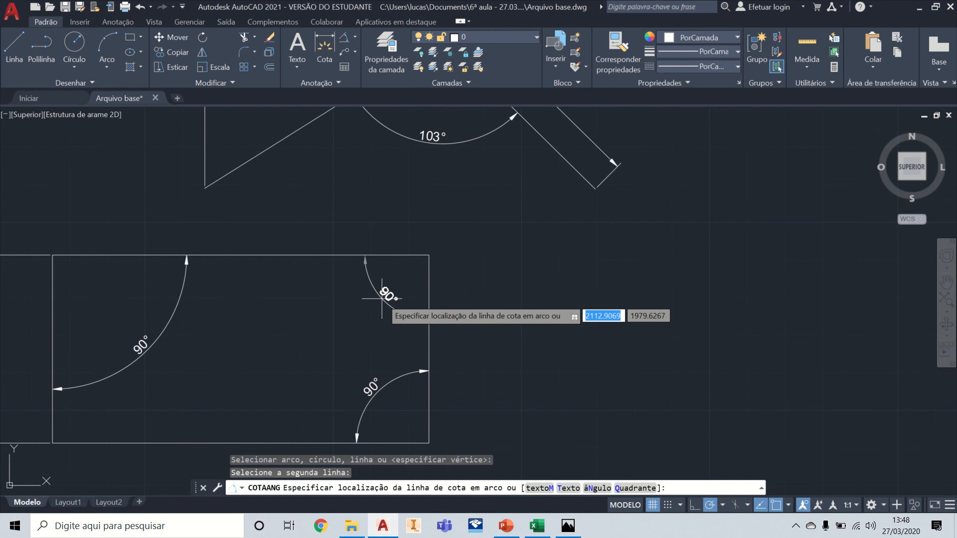
{"action": "scroll", "coordinate": [382, 298], "scroll_direction": "down", "scroll_amount": 2}
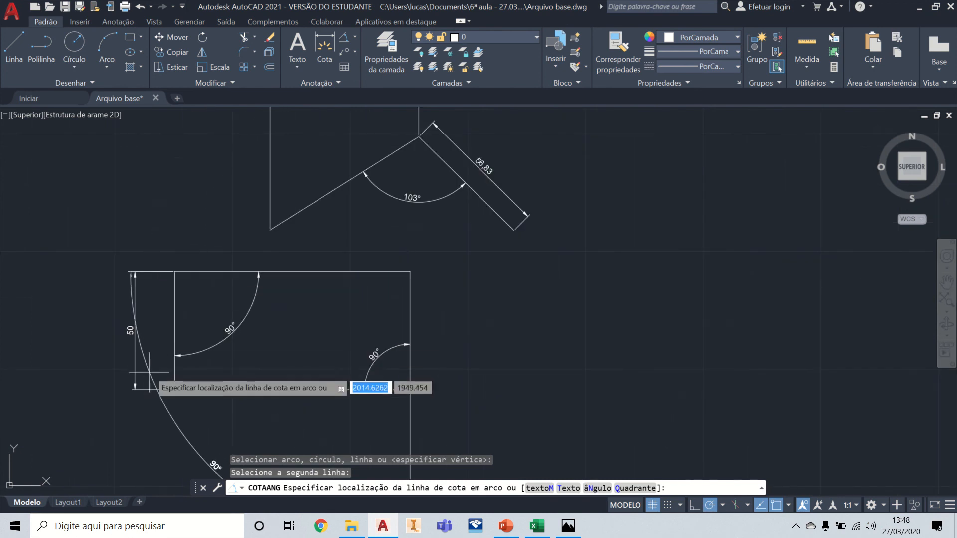
{"action": "scroll", "coordinate": [349, 326], "scroll_direction": "up", "scroll_amount": 4}
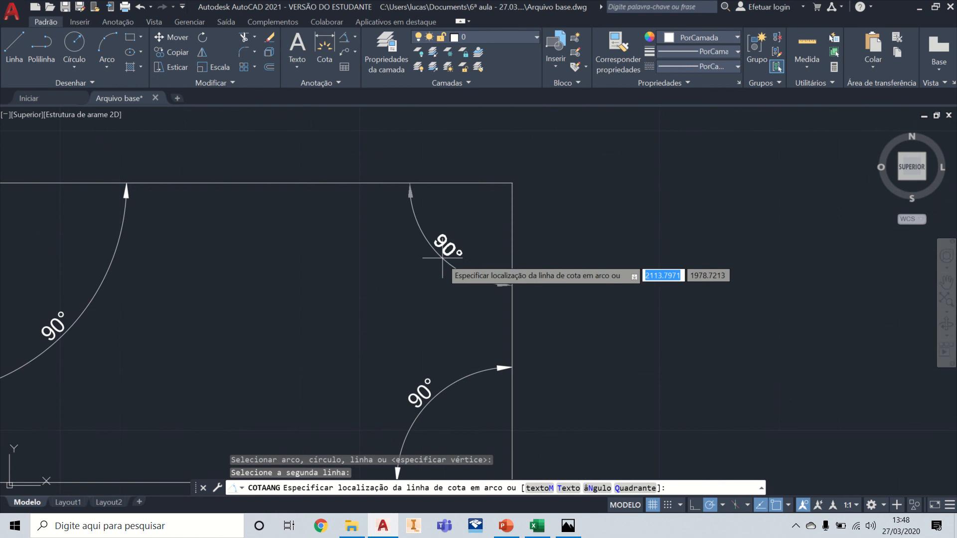
{"action": "mouse_move", "coordinate": [442, 257]}
{"action": "middle_mouse_down"}
{"action": "mouse_move", "coordinate": [449, 242]}
{"action": "mouse_move", "coordinate": [385, 211]}
{"action": "middle_mouse_up"}
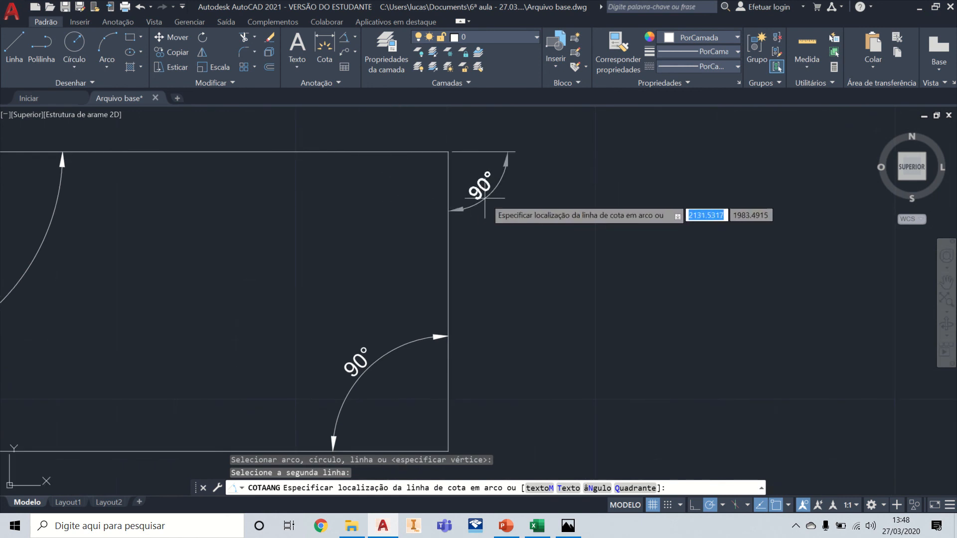
{"action": "middle_click_drag", "start_coordinate": [555, 209], "coordinate": [612, 311]}
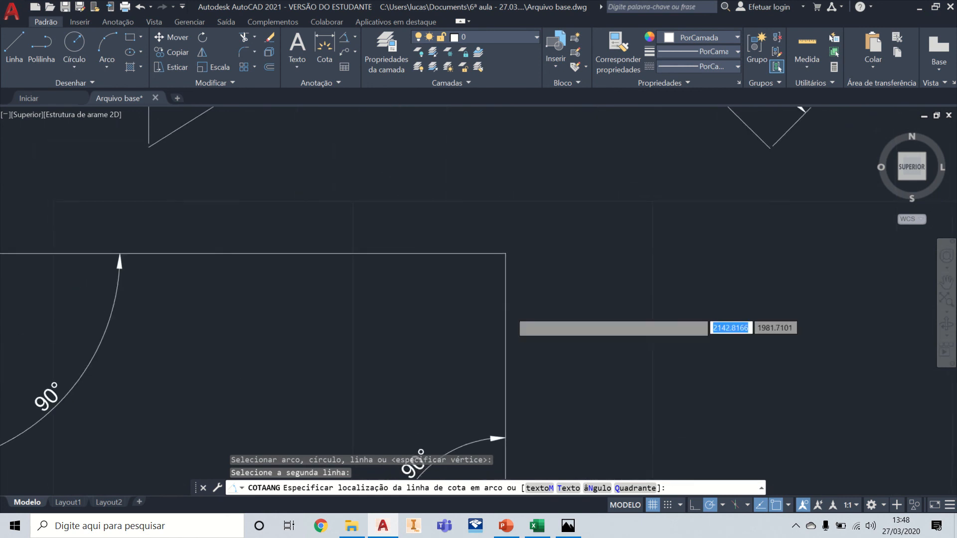
{"action": "scroll", "coordinate": [609, 307], "scroll_direction": "down", "scroll_amount": 2}
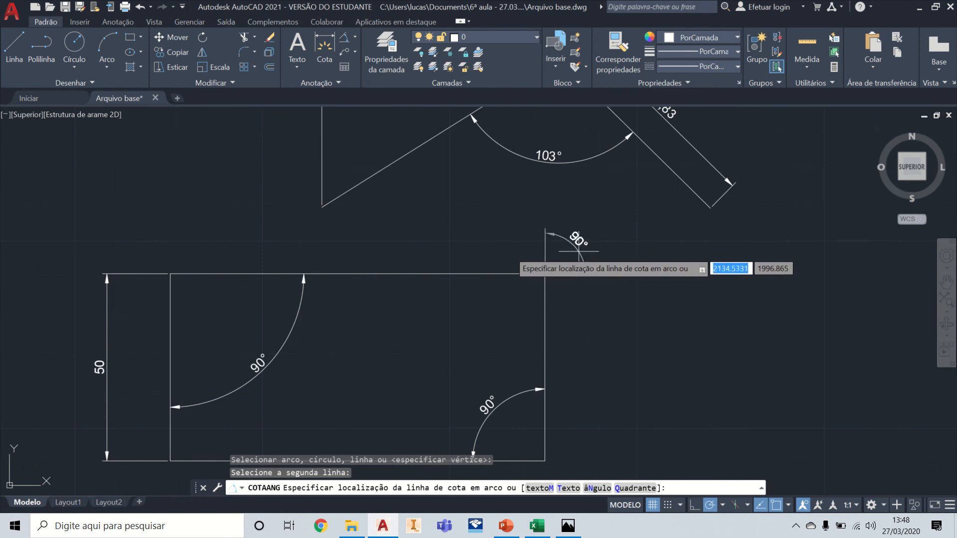
{"action": "left_click", "coordinate": [603, 232]}
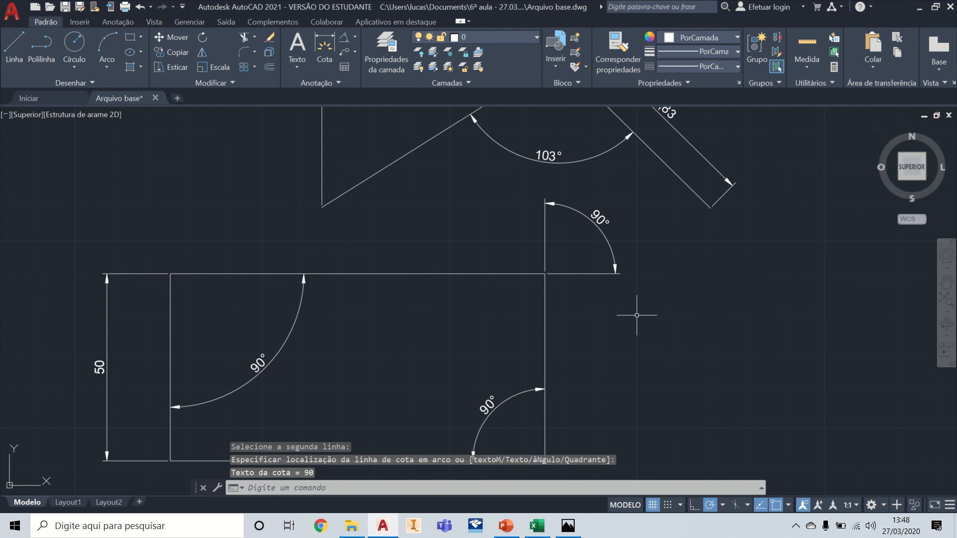
{"action": "middle_click_drag", "start_coordinate": [624, 274], "coordinate": [674, 369]}
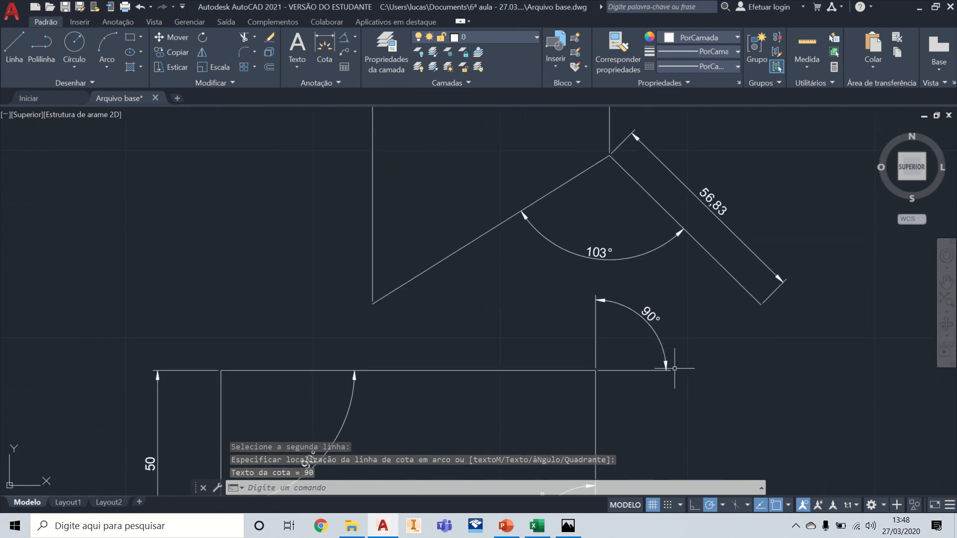
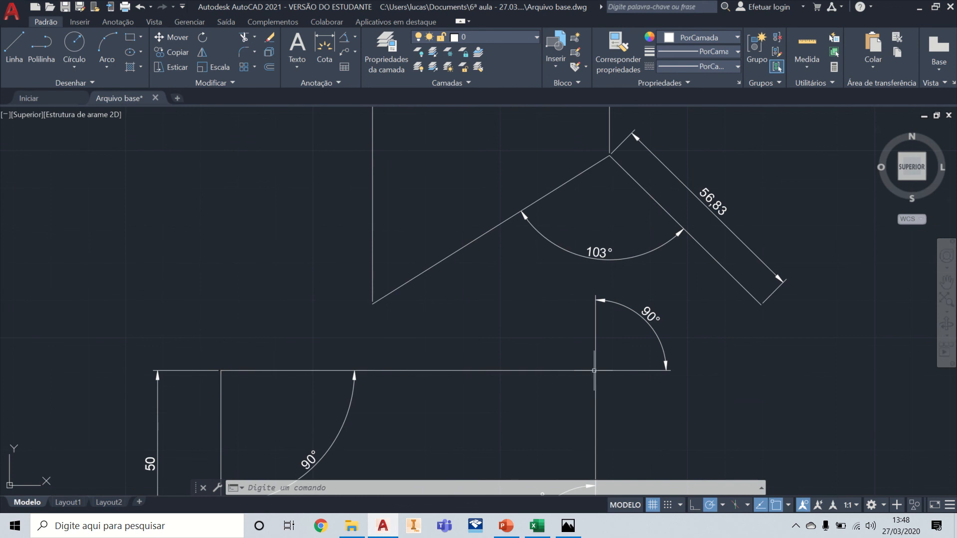
Step: Add an angular dimension between the left slanted line and the rectangle's top edge, placing its arc between them
{"action": "left_click", "coordinate": [343, 39]}
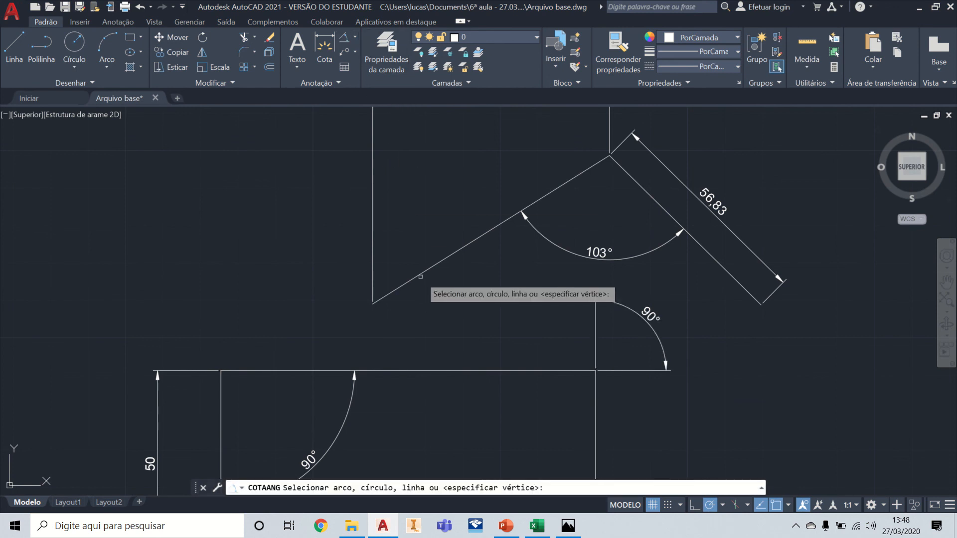
{"action": "left_click", "coordinate": [419, 276]}
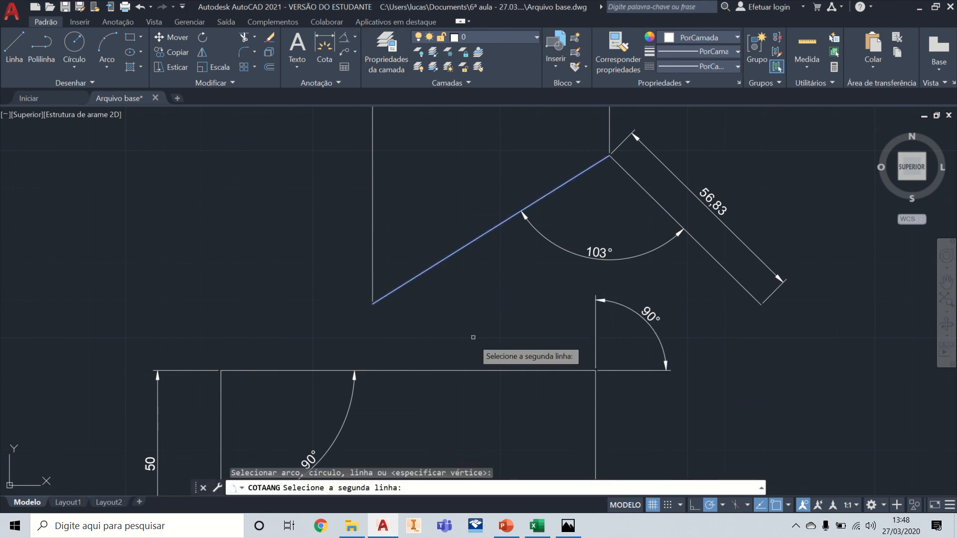
{"action": "left_click", "coordinate": [465, 370]}
{"action": "left_click", "coordinate": [467, 324]}
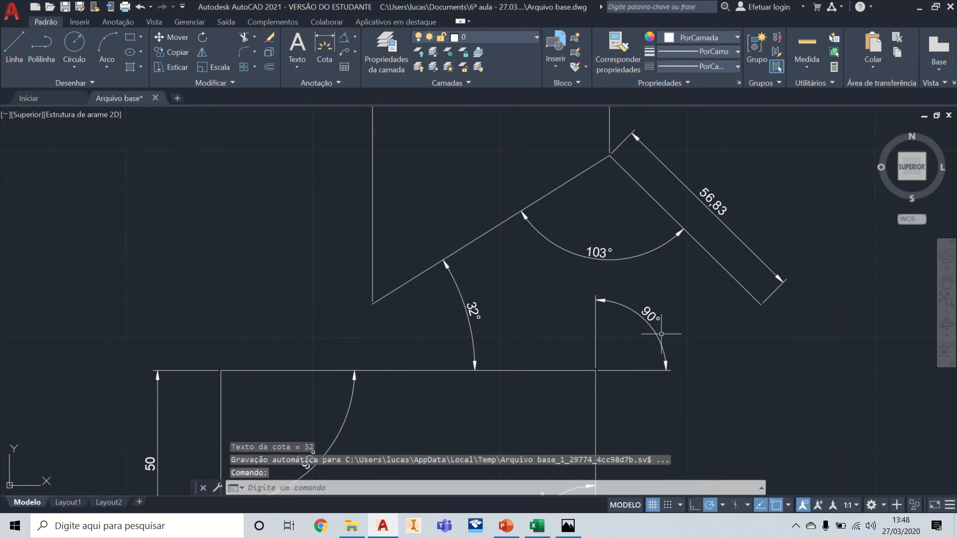
Step: Select the aligned, vertical and horizontal dimensions together to display their grips
{"action": "middle_click_drag", "start_coordinate": [418, 316], "coordinate": [502, 278]}
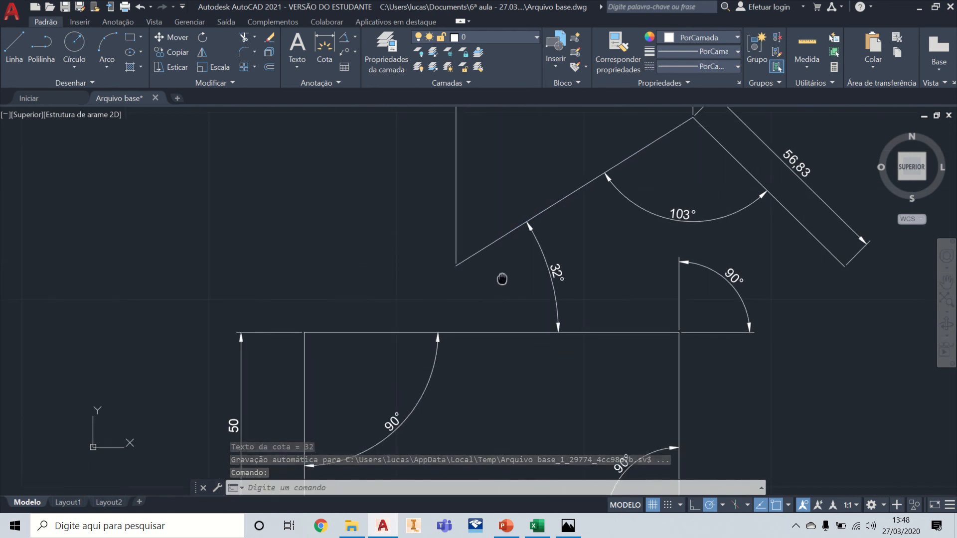
{"action": "scroll", "coordinate": [258, 326], "scroll_direction": "down", "scroll_amount": 2}
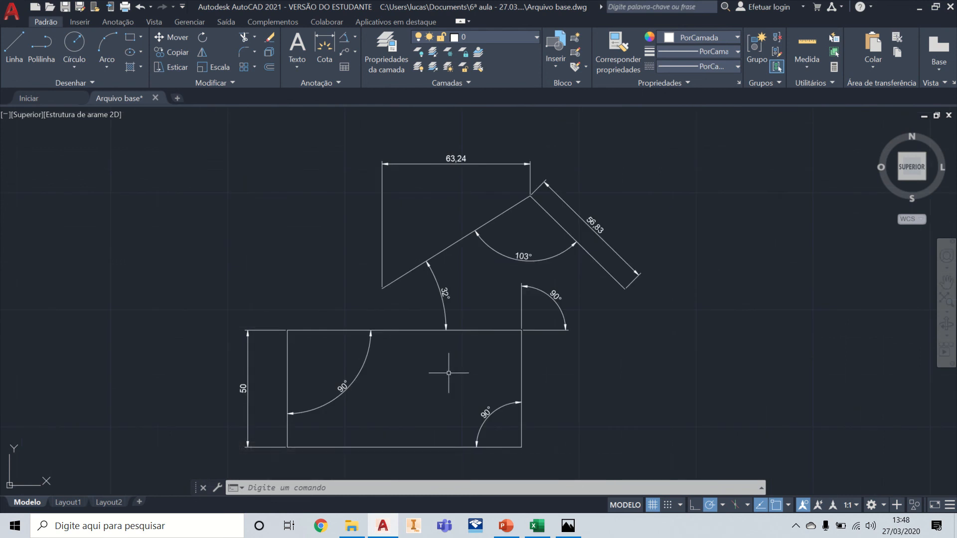
{"action": "scroll", "coordinate": [505, 280], "scroll_direction": "up", "scroll_amount": 2}
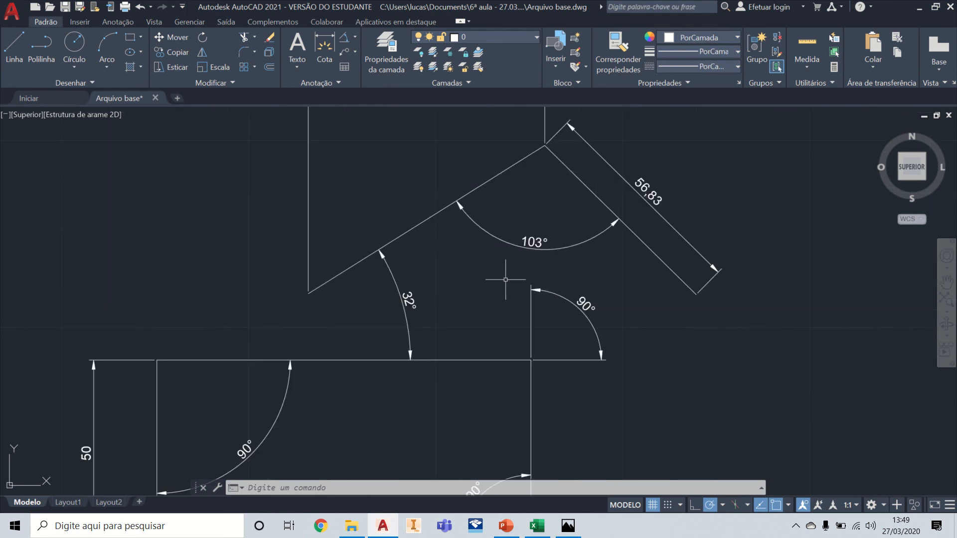
{"action": "left_click", "coordinate": [717, 264]}
{"action": "scroll", "coordinate": [783, 212], "scroll_direction": "down", "scroll_amount": 2}
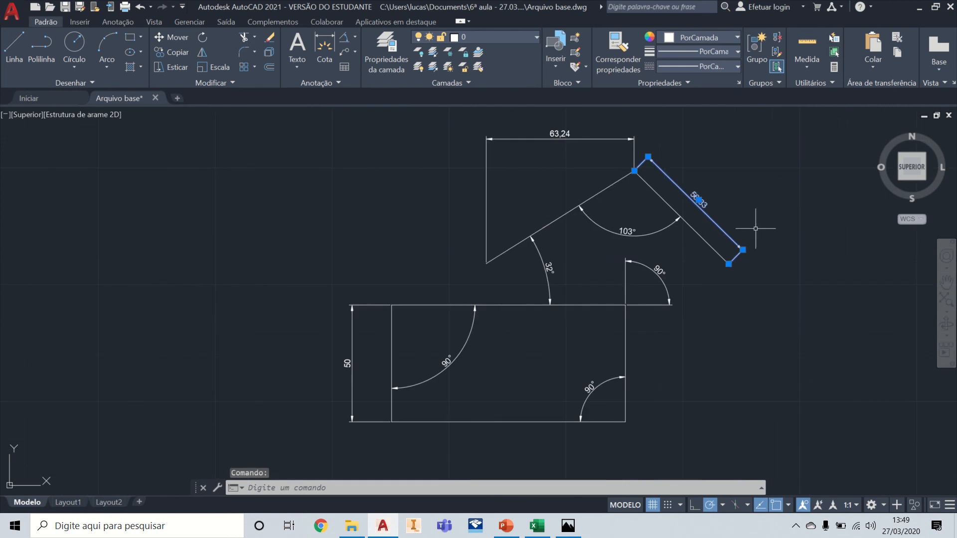
{"action": "left_click", "coordinate": [364, 310]}
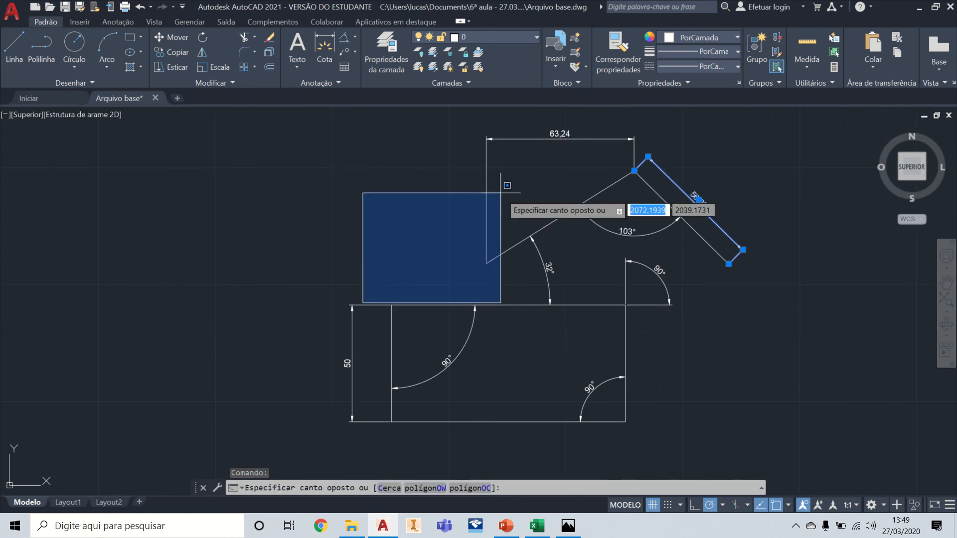
{"action": "left_click", "coordinate": [336, 318]}
{"action": "left_click", "coordinate": [504, 139]}
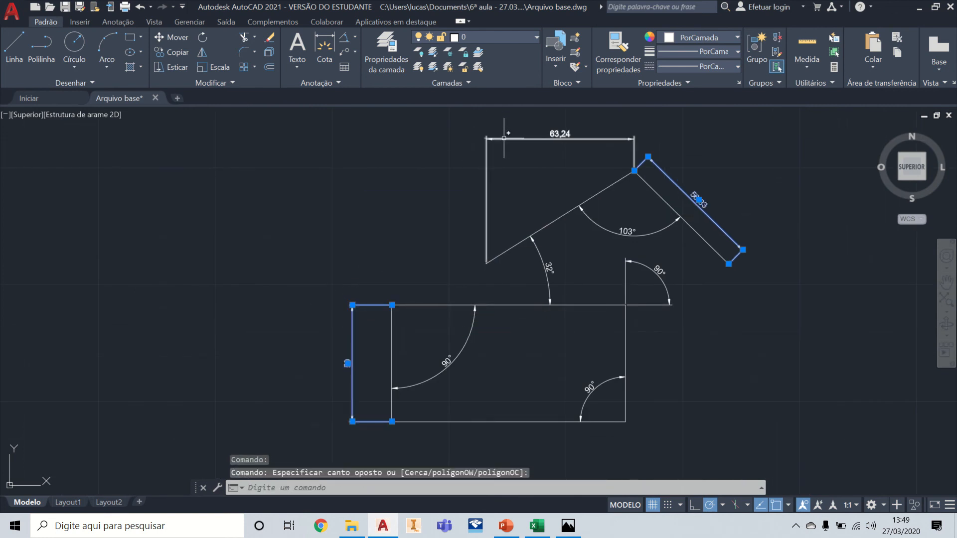
Step: Try stretching the vertical dimension's upper origin grip to the rectangle's lower-right corner, and undo the stretch
{"action": "scroll", "coordinate": [362, 340], "scroll_direction": "up", "scroll_amount": 4}
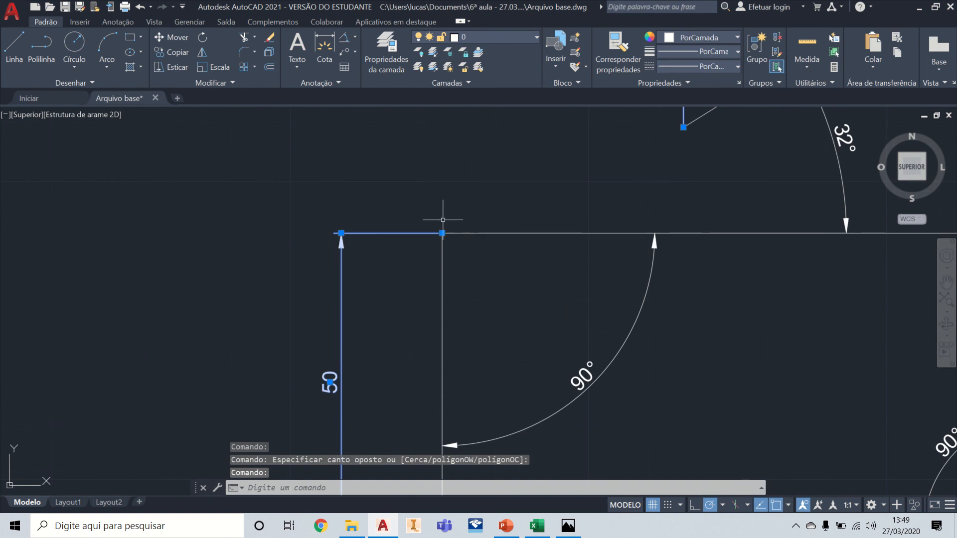
{"action": "scroll", "coordinate": [369, 238], "scroll_direction": "down", "scroll_amount": 2}
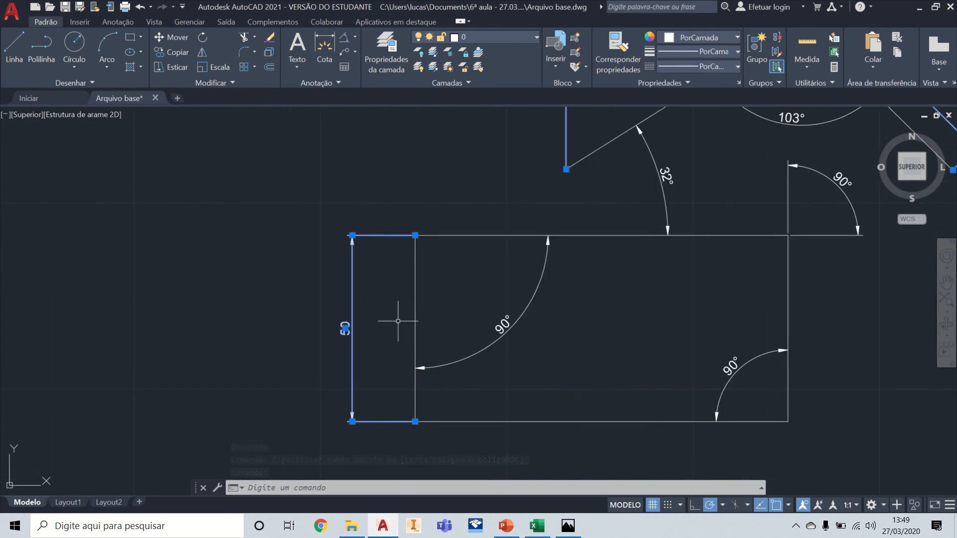
{"action": "scroll", "coordinate": [405, 309], "scroll_direction": "up", "scroll_amount": 2}
{"action": "scroll", "coordinate": [408, 319], "scroll_direction": "down", "scroll_amount": 2}
{"action": "middle_click_drag", "start_coordinate": [468, 314], "coordinate": [434, 278]}
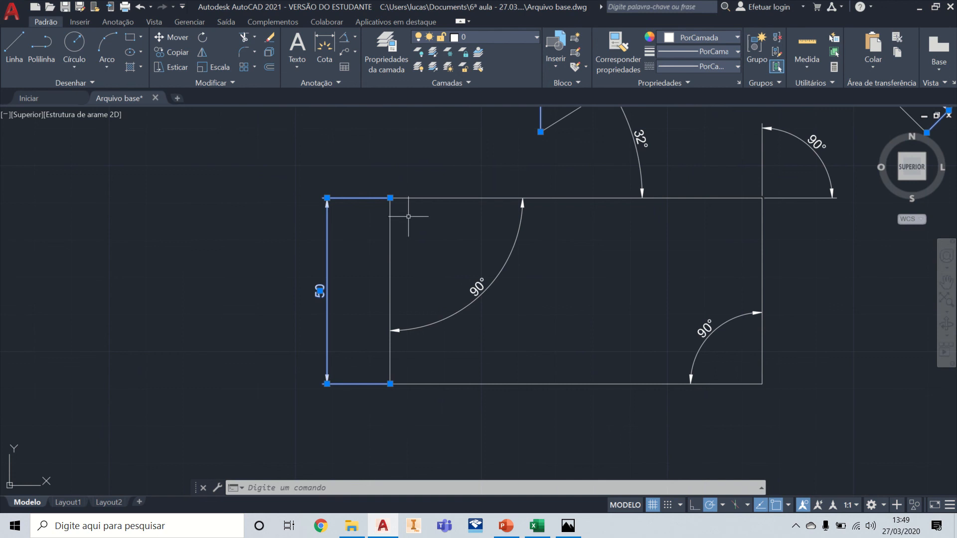
{"action": "left_click", "coordinate": [390, 198]}
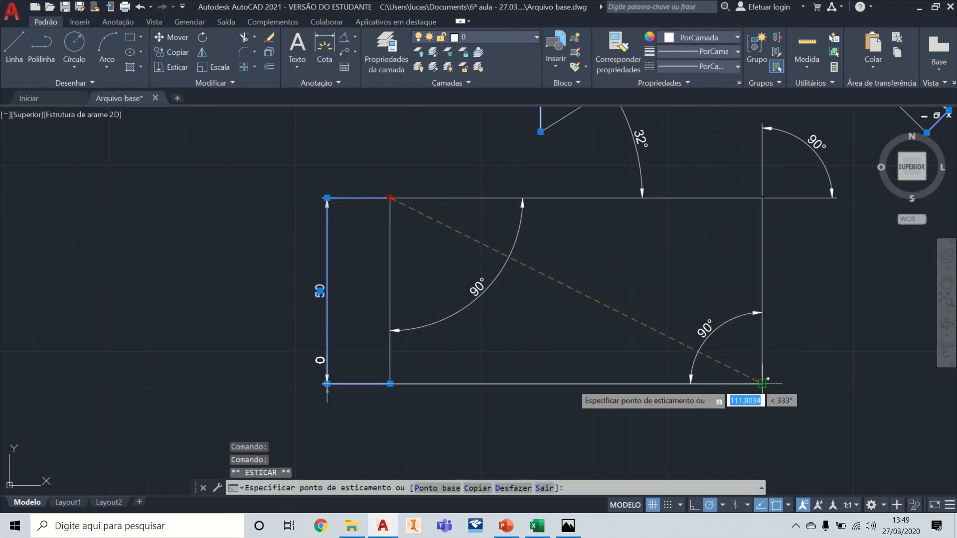
{"action": "left_click", "coordinate": [762, 384]}
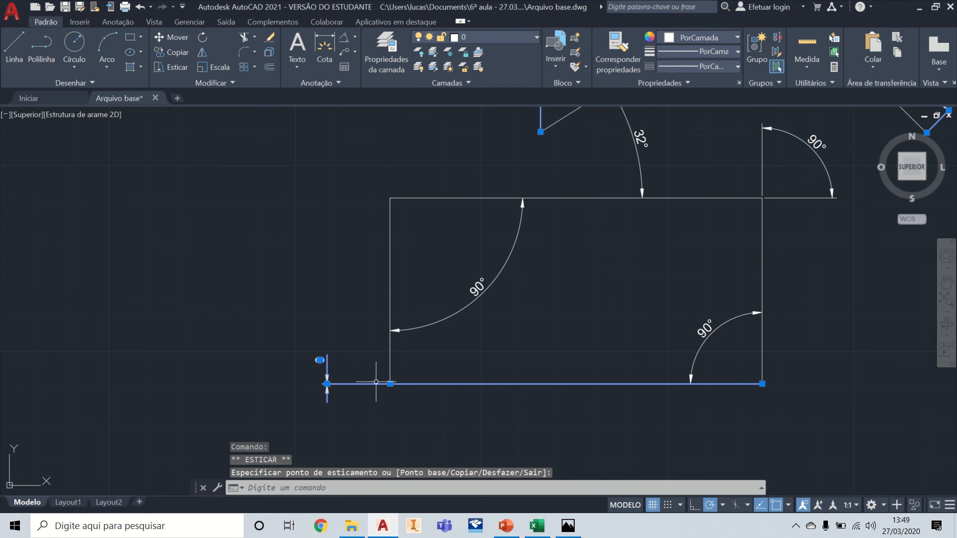
{"action": "scroll", "coordinate": [319, 373], "scroll_direction": "up", "scroll_amount": 3}
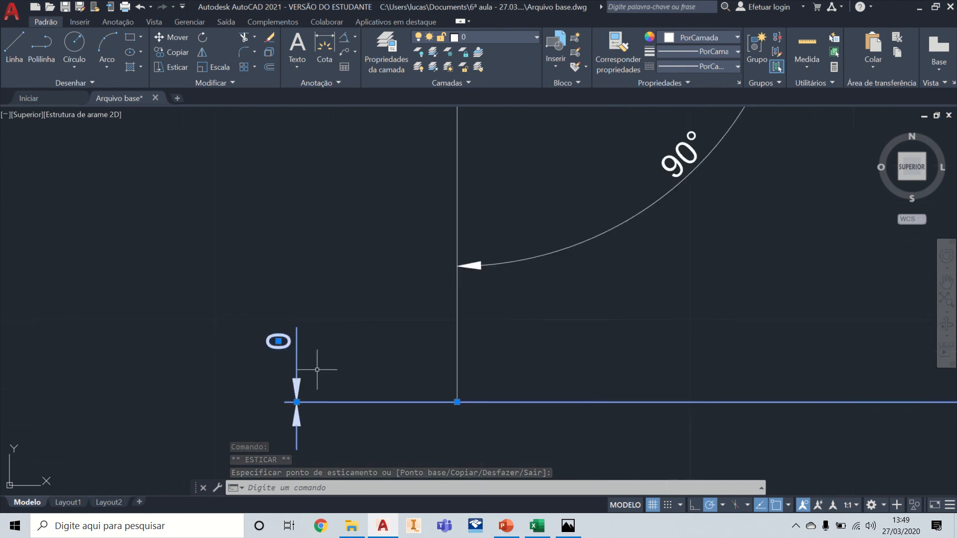
{"action": "scroll", "coordinate": [296, 369], "scroll_direction": "down", "scroll_amount": 5}
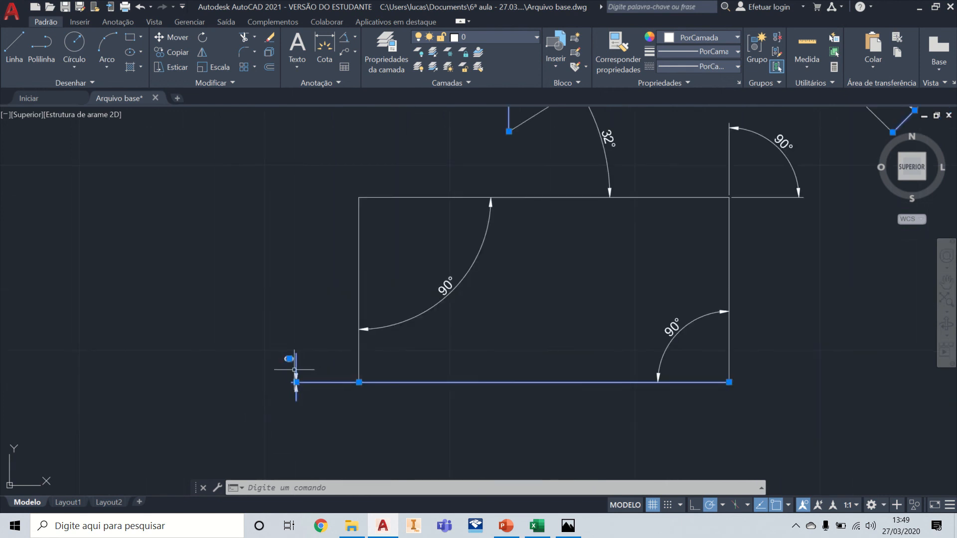
{"action": "key", "text": "ctrl+z"}
{"action": "key", "text": "ctrl+z"}
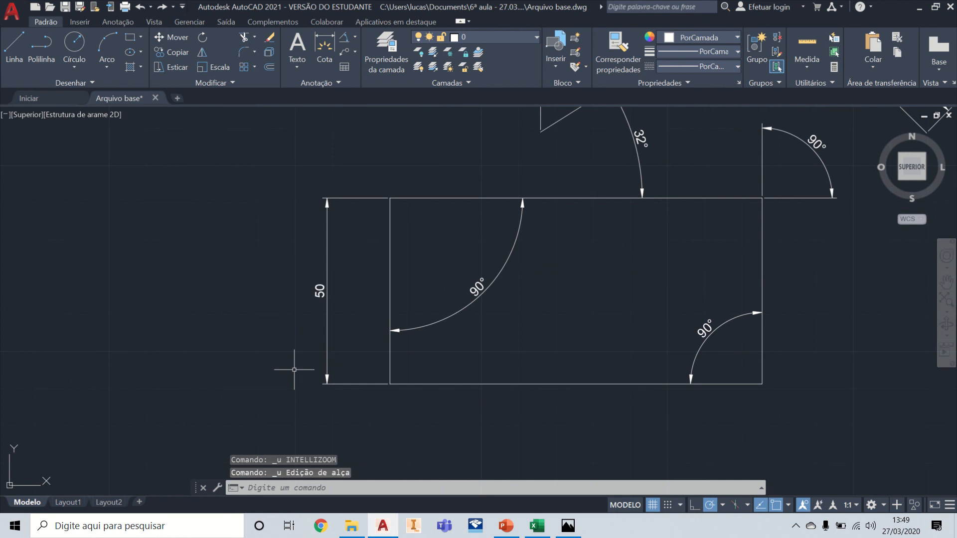
Step: Try stretching the vertical dimension's upper origin grip to the midpoint of the rectangle's left edge, and undo it
{"action": "left_click", "coordinate": [387, 197]}
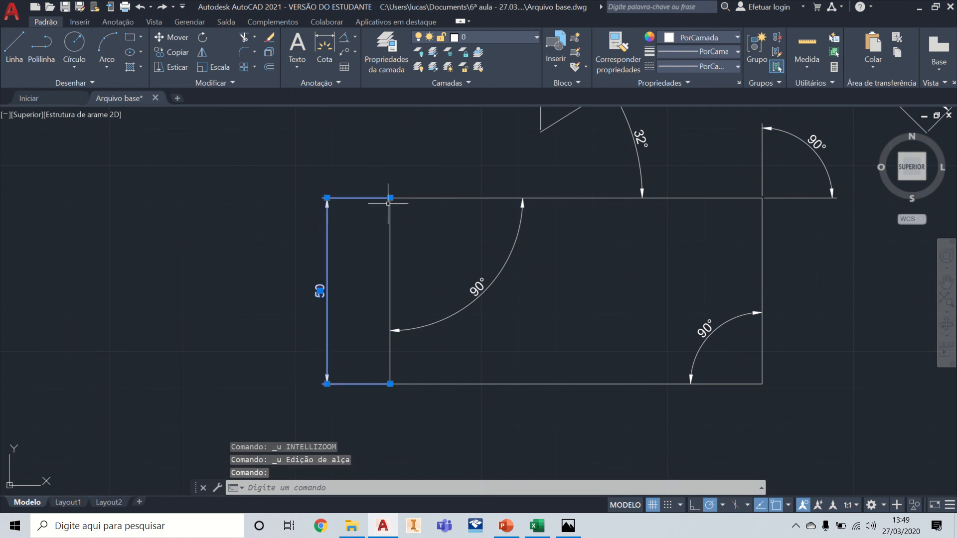
{"action": "left_click", "coordinate": [390, 198]}
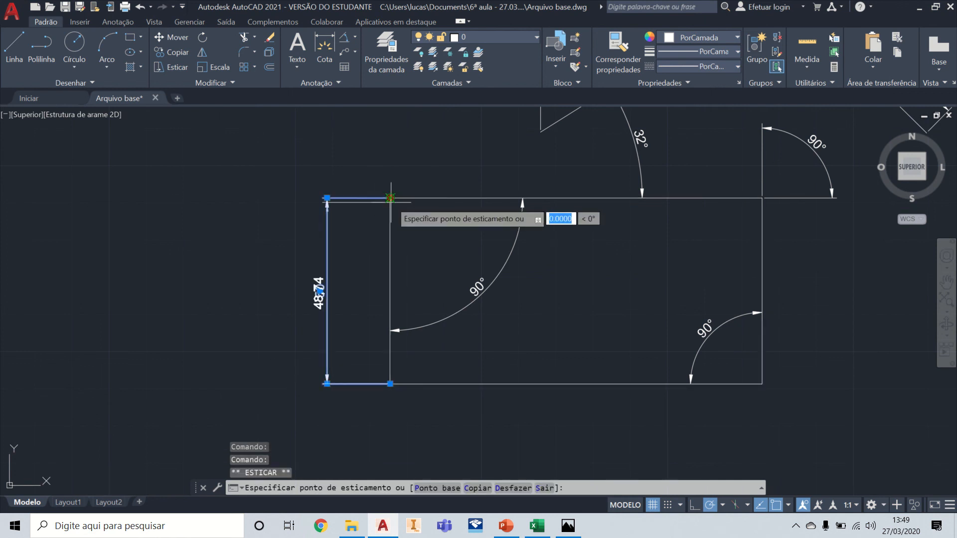
{"action": "left_click", "coordinate": [391, 291]}
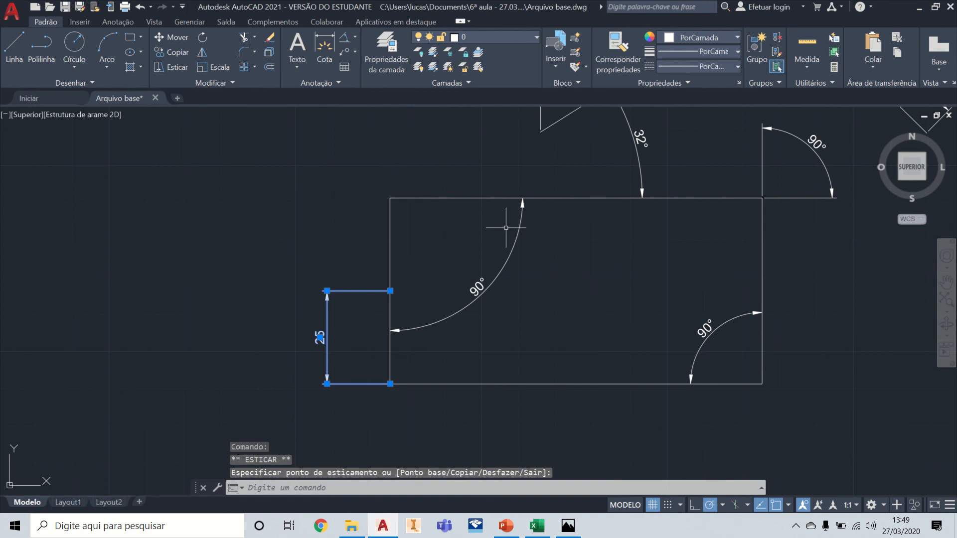
{"action": "key", "text": "Escape"}
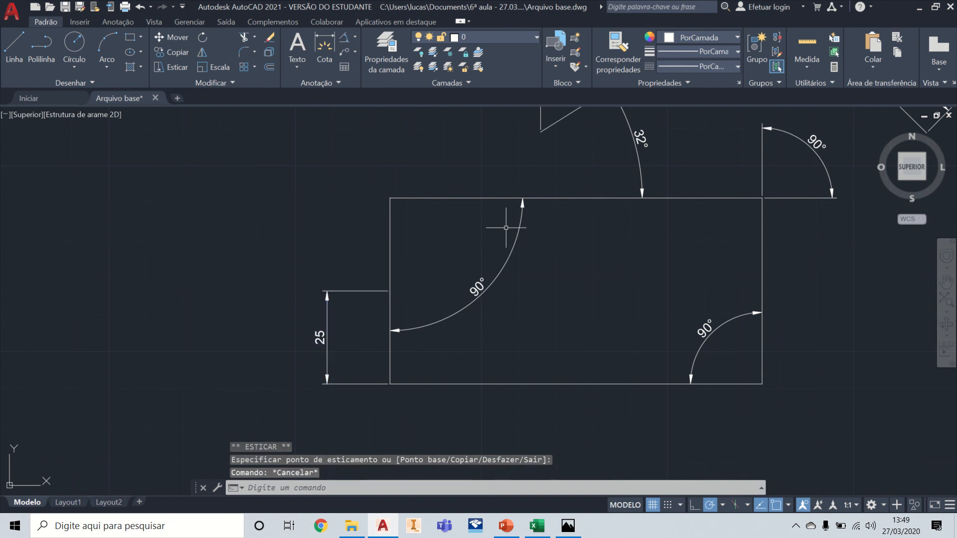
{"action": "key", "text": "ctrl+z"}
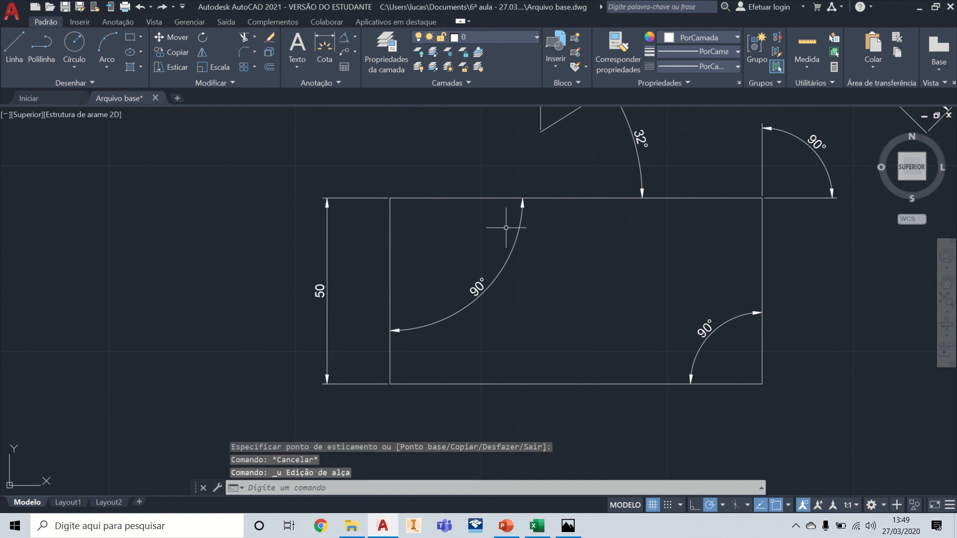
Step: Stretch the vertical dimension's line 20 units farther left, away from the rectangle
{"action": "left_click", "coordinate": [330, 214]}
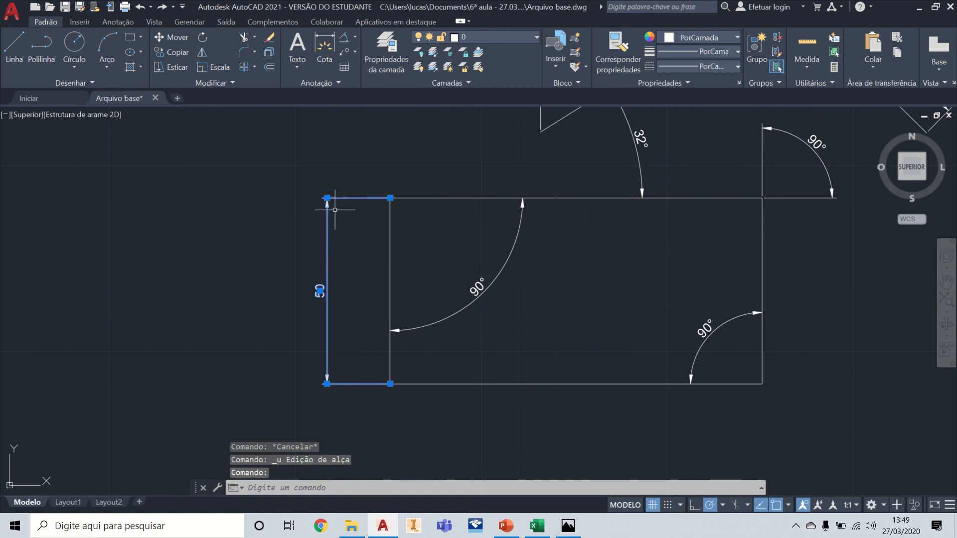
{"action": "left_click", "coordinate": [327, 198]}
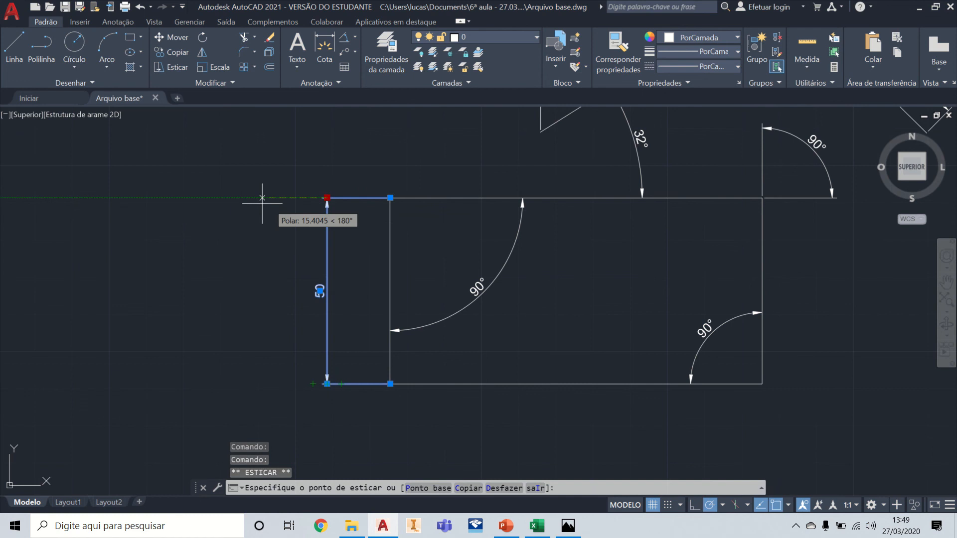
{"action": "type", "text": "2"}
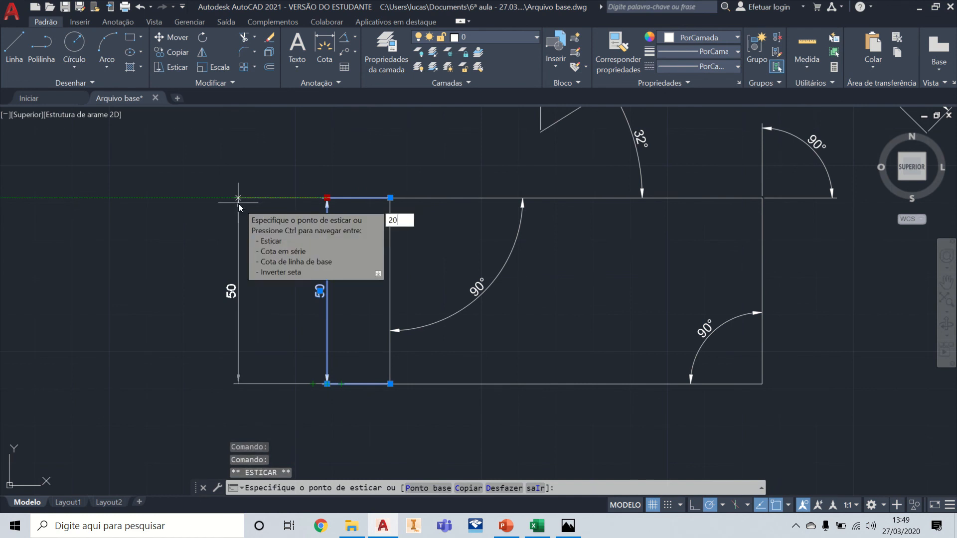
{"action": "type", "text": "0"}
{"action": "key", "text": "Return"}
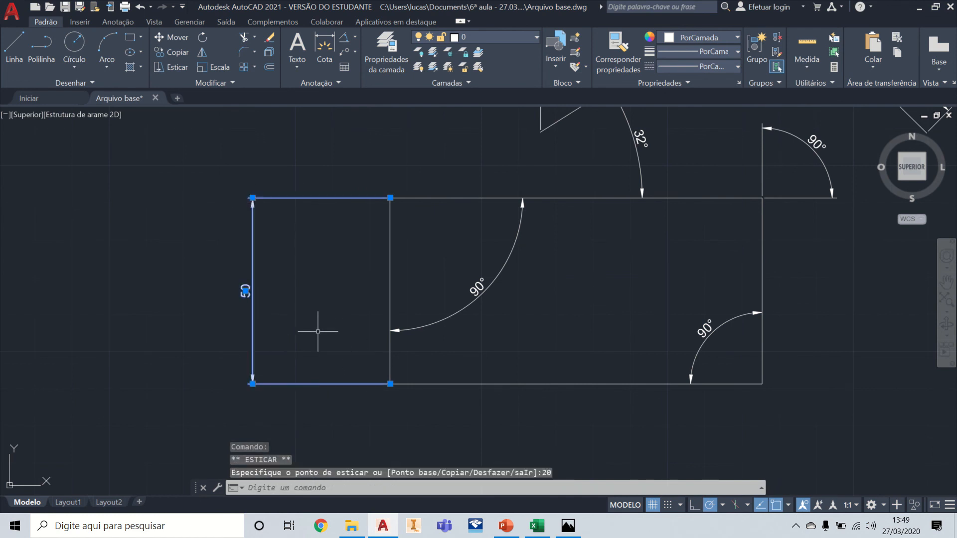
Step: Move the vertical dimension's text up along its dimension line, to about a quarter of the height below the upper end
{"action": "scroll", "coordinate": [267, 298], "scroll_direction": "up", "scroll_amount": 5}
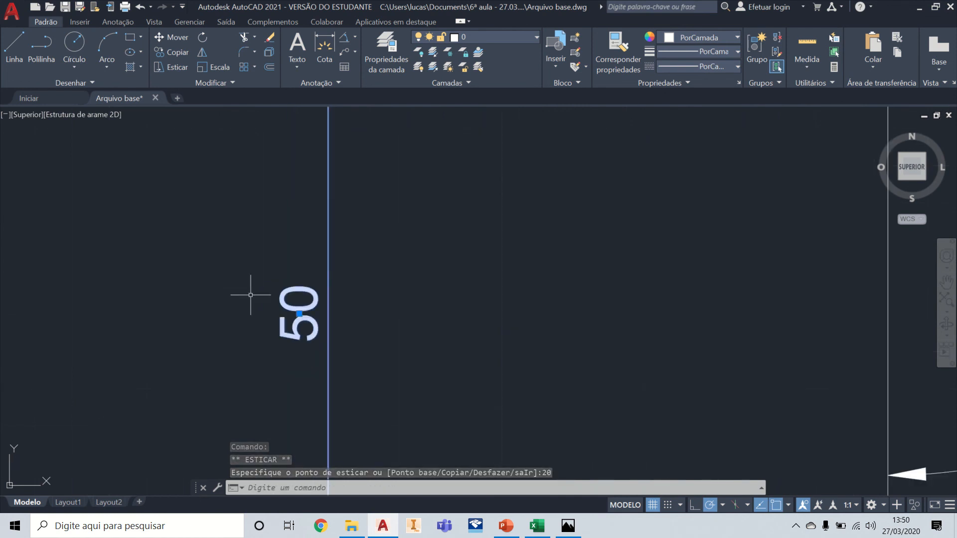
{"action": "left_click", "coordinate": [299, 314]}
{"action": "scroll", "coordinate": [302, 309], "scroll_direction": "down", "scroll_amount": 3}
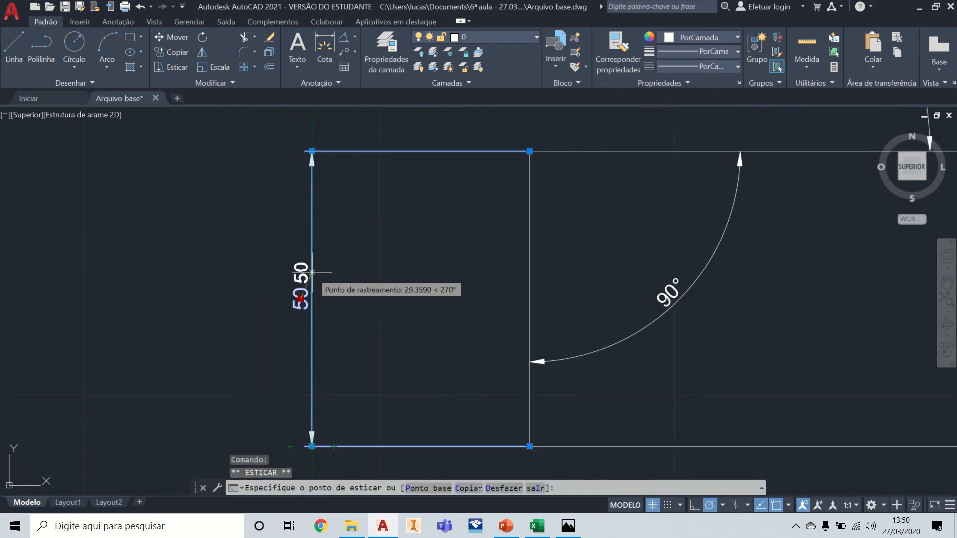
{"action": "left_click", "coordinate": [311, 226]}
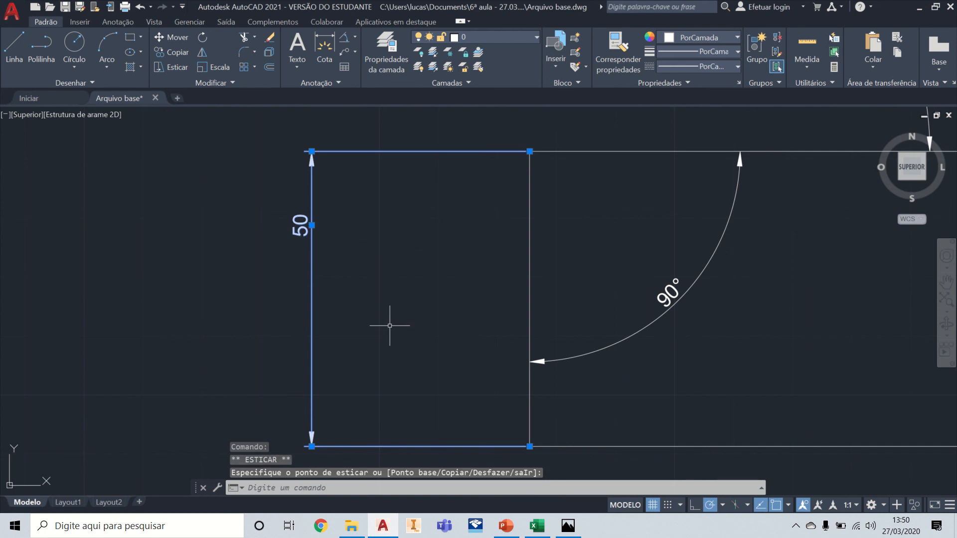
Step: Undo the vertical dimension's text move and its 20-unit line displacement
{"action": "key", "text": "ctrl+z"}
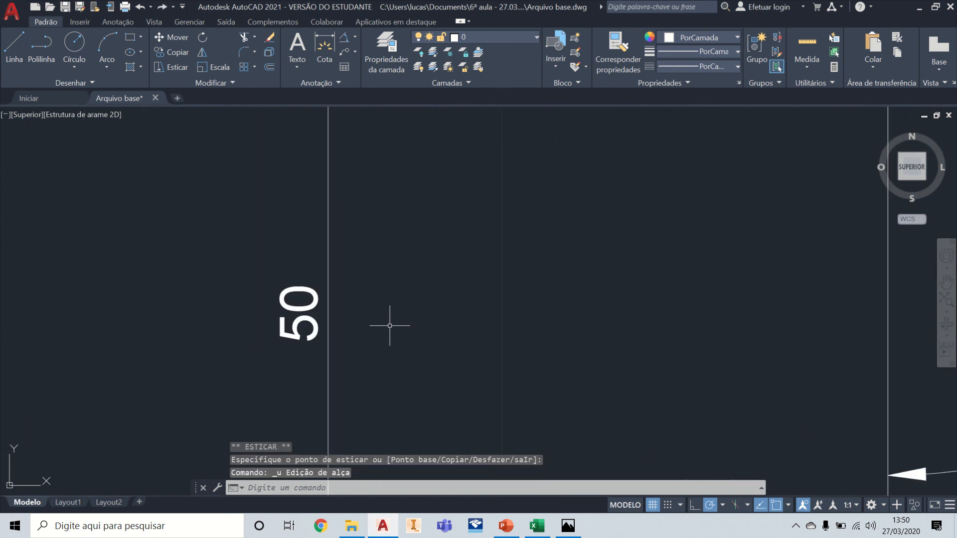
{"action": "key", "text": "ctrl+z"}
{"action": "key", "text": "ctrl+z"}
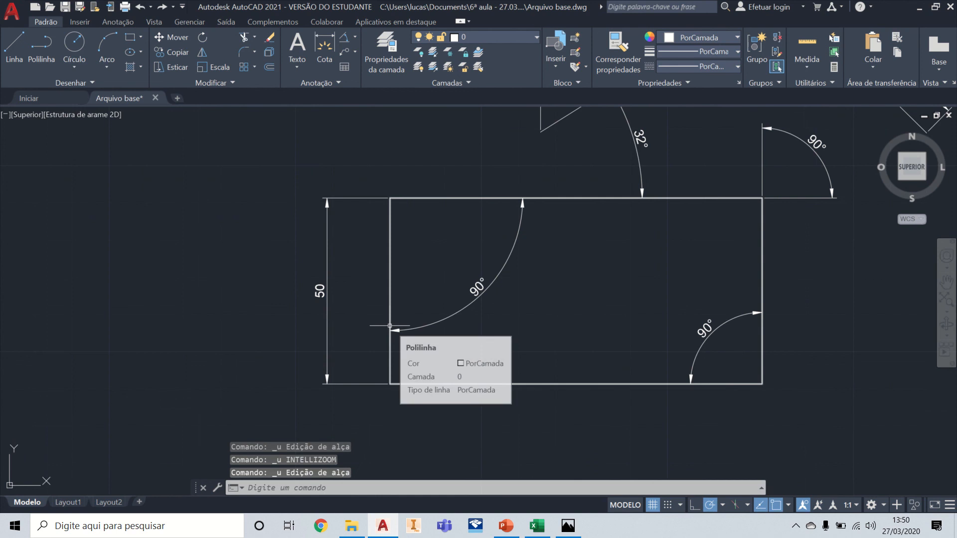
Step: Enlarge the arc of the angular dimension in the rectangle's upper-left corner and move its text to the arc's upper end
{"action": "left_click", "coordinate": [489, 279]}
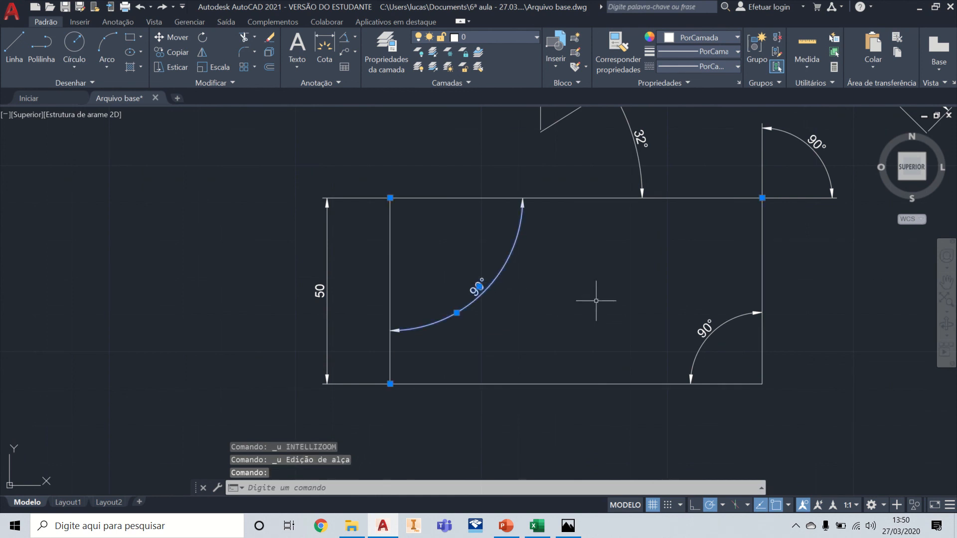
{"action": "left_click", "coordinate": [457, 312]}
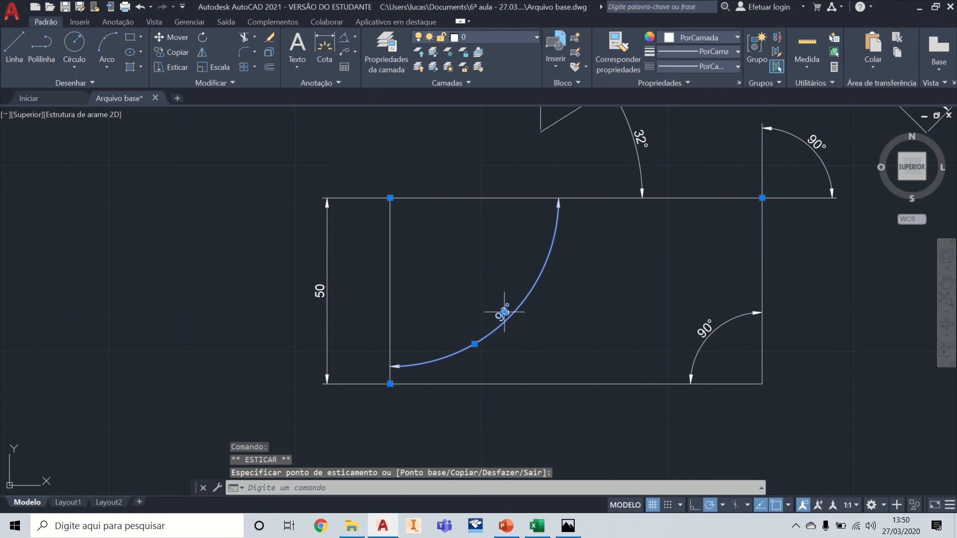
{"action": "left_click", "coordinate": [504, 312]}
{"action": "left_click", "coordinate": [504, 312]}
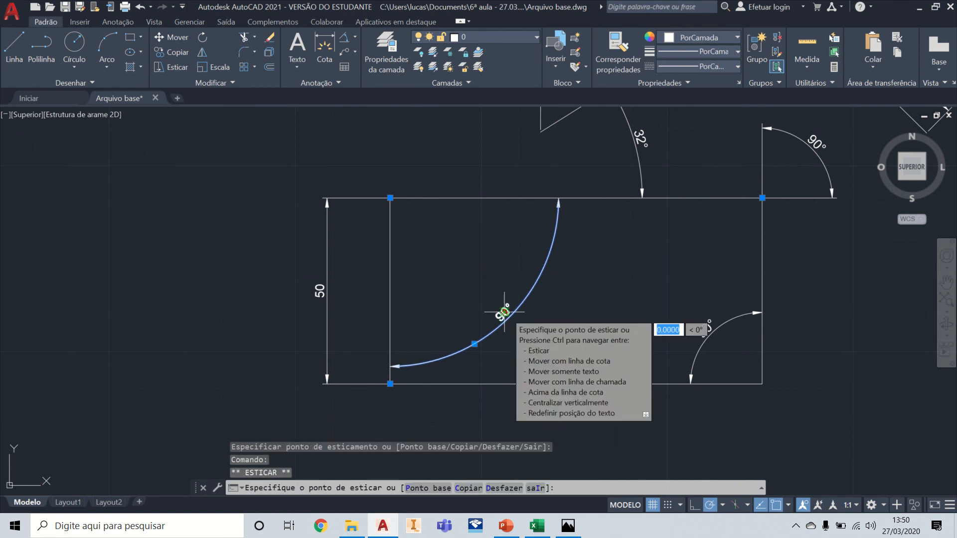
{"action": "left_click", "coordinate": [557, 243]}
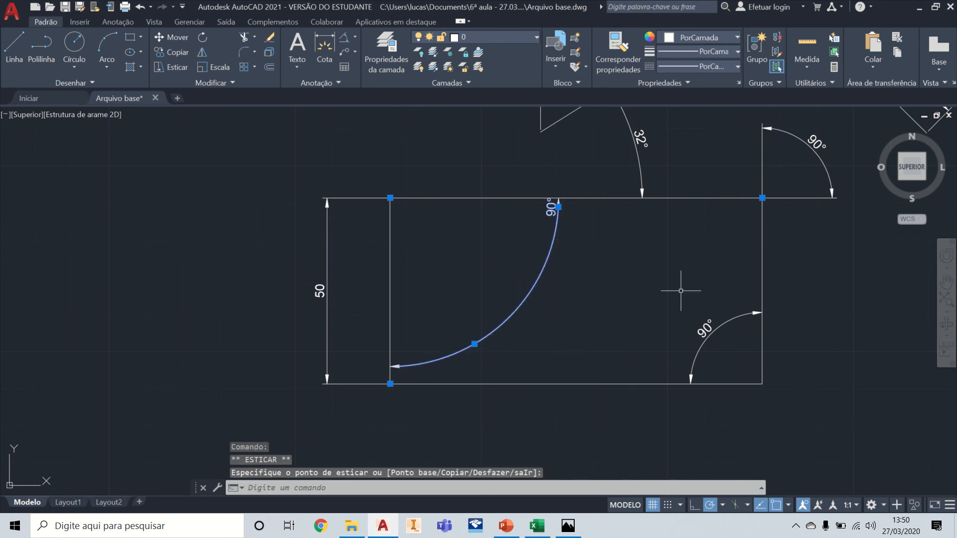
Step: Undo the text move and arc enlargement of the angular dimension in the rectangle's upper-left corner
{"action": "key", "text": "ctrl+z"}
{"action": "key", "text": "ctrl+z"}
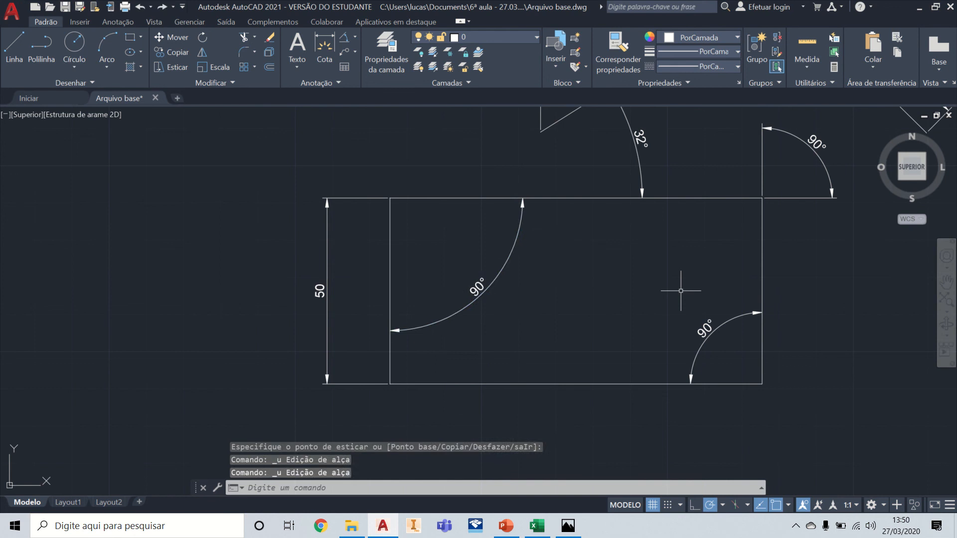
Step: Draw a circle by centre and radius in the empty area to the right of the dimensioned lines
{"action": "scroll", "coordinate": [570, 284], "scroll_direction": "down", "scroll_amount": 2}
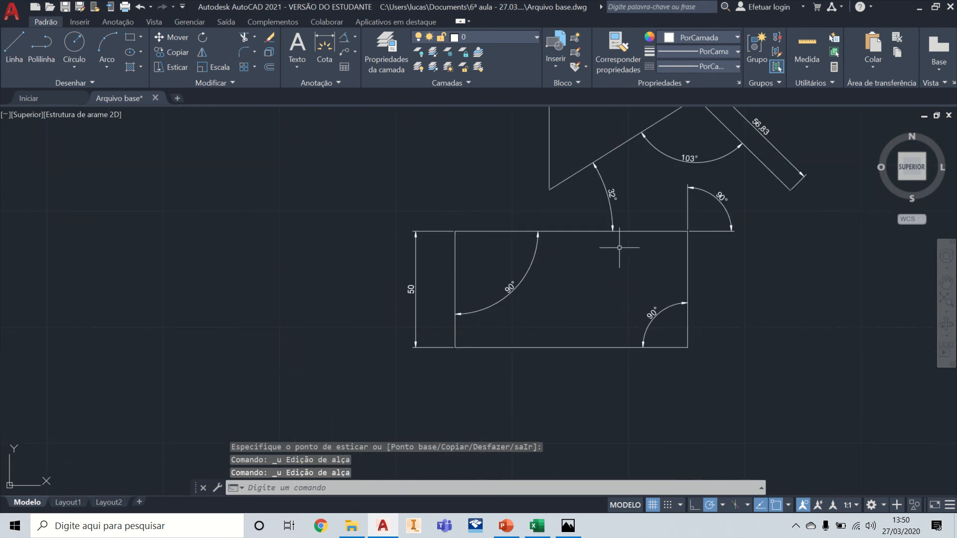
{"action": "middle_click_drag", "start_coordinate": [728, 205], "coordinate": [567, 289]}
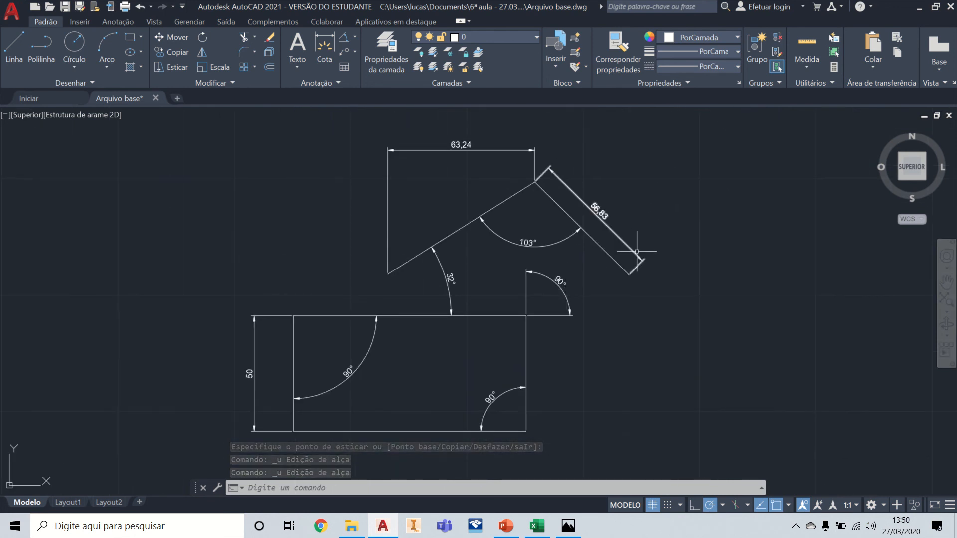
{"action": "left_click", "coordinate": [354, 38]}
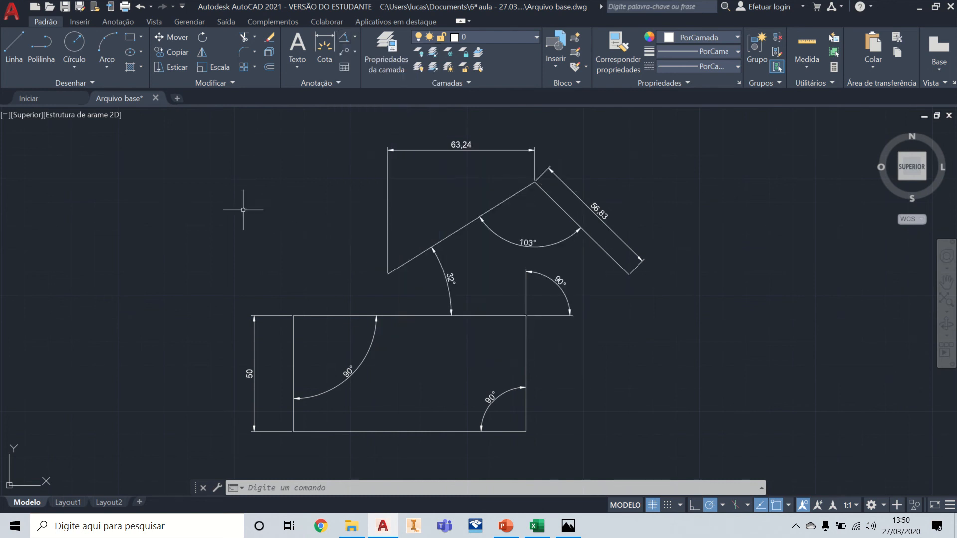
{"action": "left_click", "coordinate": [75, 44]}
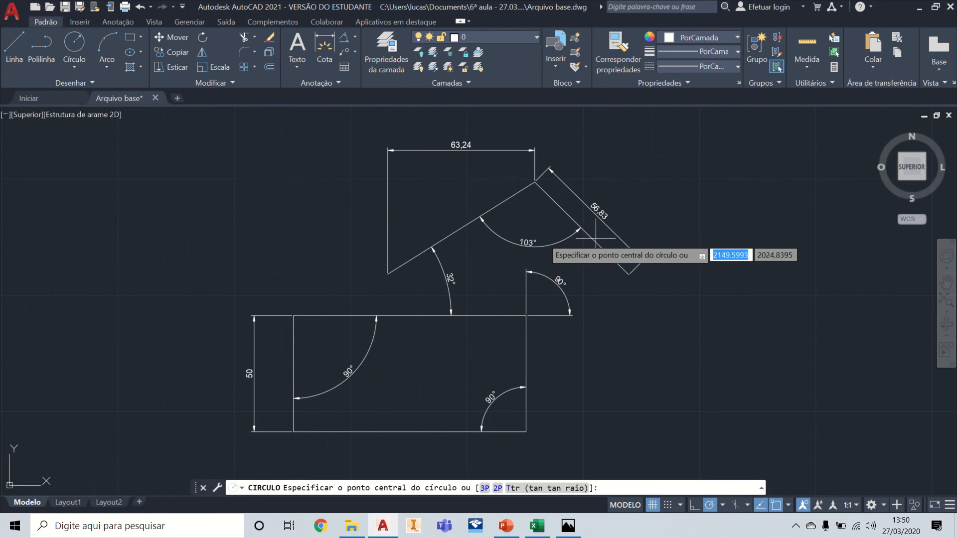
{"action": "middle_click_drag", "start_coordinate": [688, 239], "coordinate": [290, 285]}
{"action": "left_click", "coordinate": [447, 274]}
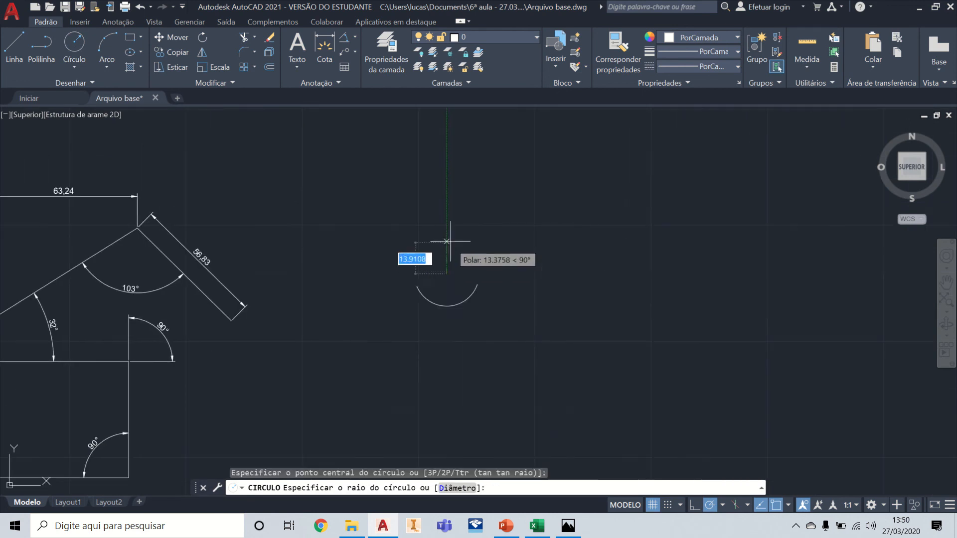
{"action": "left_click", "coordinate": [454, 225]}
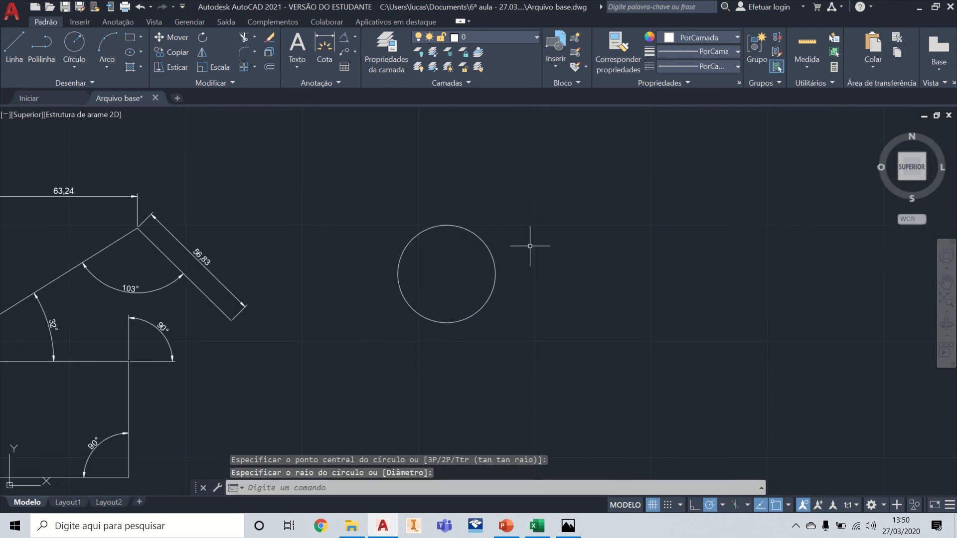
Step: Draw a three-point arc to the right of the circle, curving from its upper-left start down to the lower right
{"action": "left_click", "coordinate": [118, 44]}
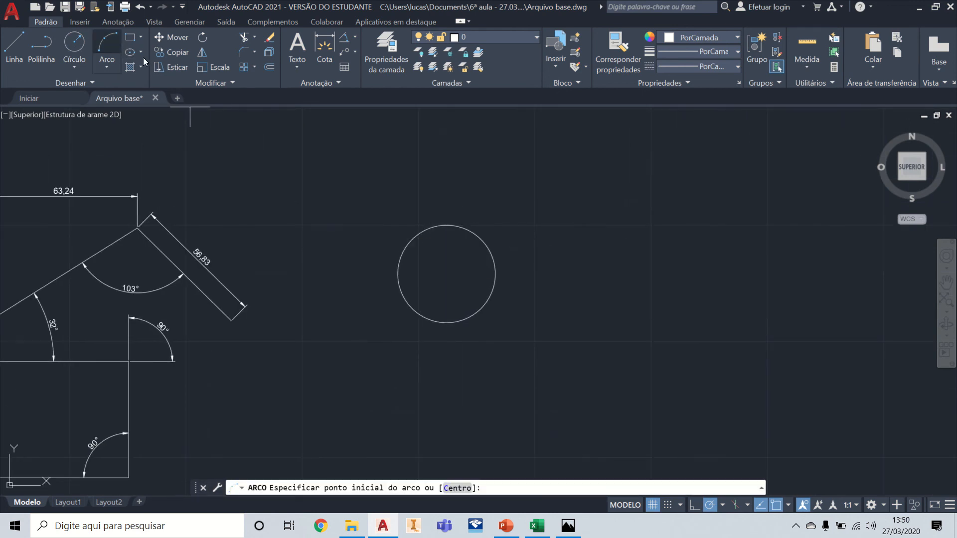
{"action": "left_click", "coordinate": [695, 269]}
{"action": "left_click", "coordinate": [726, 351]}
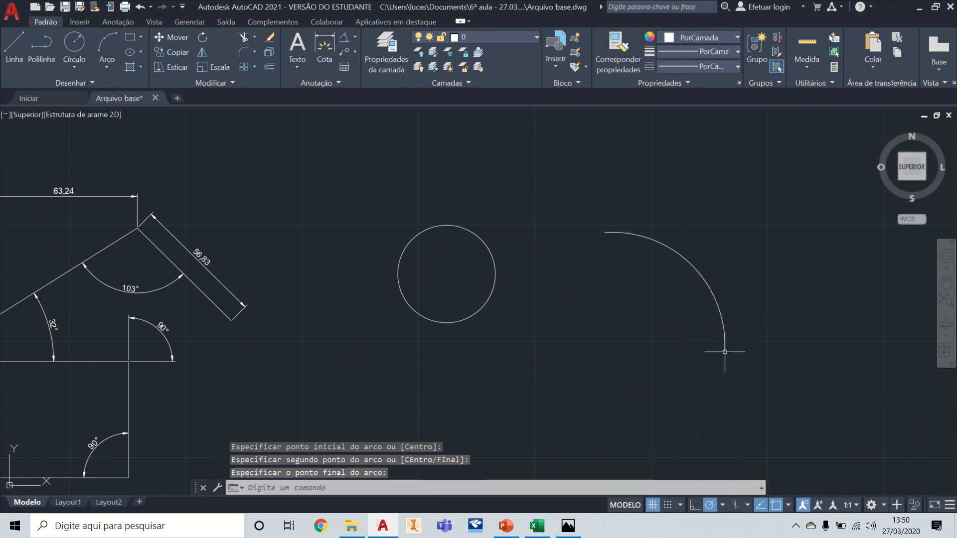
Step: Add an angular dimension to the arc, placing its dimension line just outside the curve
{"action": "left_click", "coordinate": [356, 38]}
{"action": "left_click", "coordinate": [375, 105]}
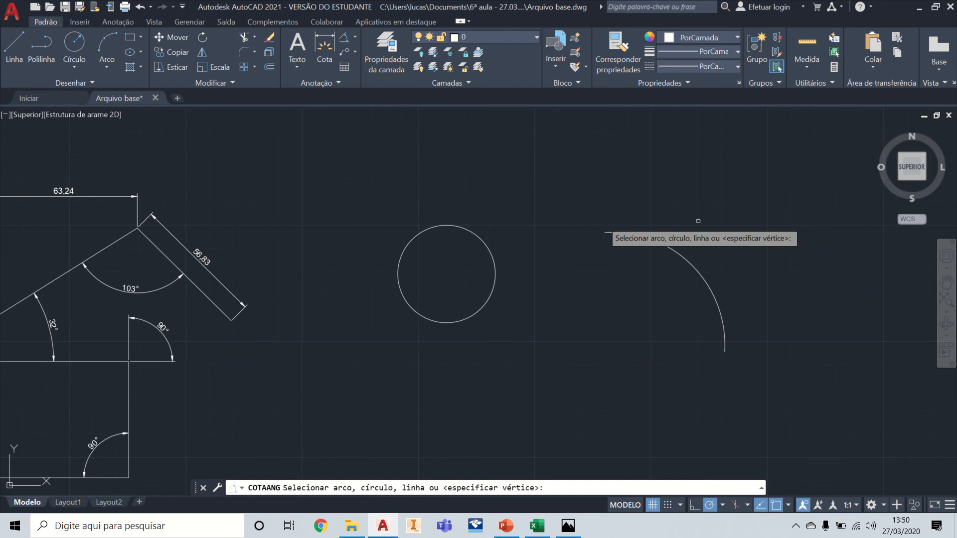
{"action": "left_click", "coordinate": [695, 263]}
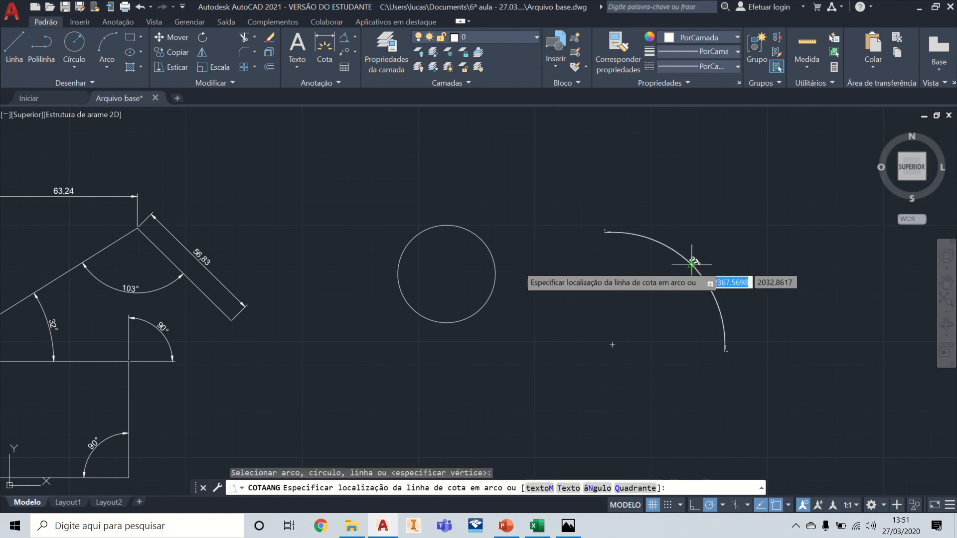
{"action": "left_click", "coordinate": [707, 240]}
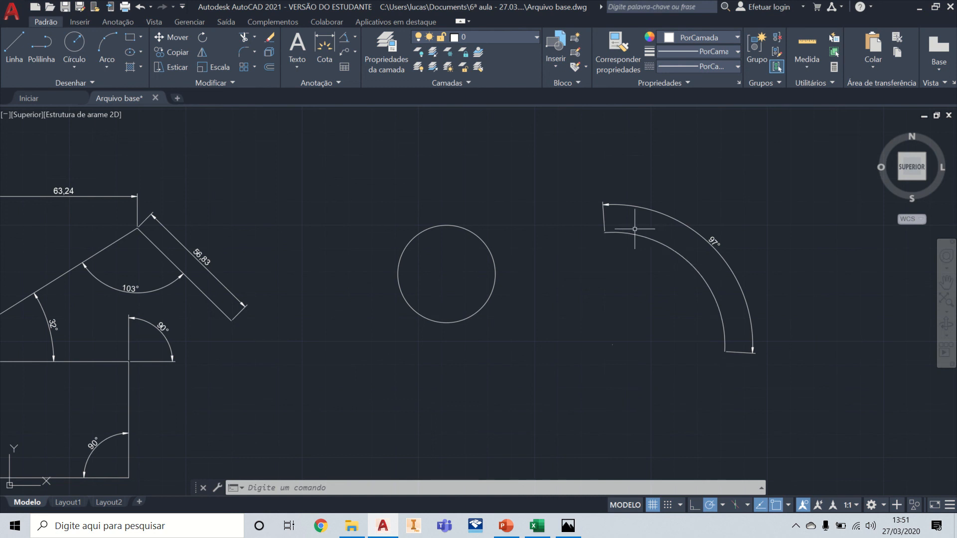
Step: Stretch the arc's angular dimension line outward by about 28 units, away from the curve
{"action": "left_click", "coordinate": [731, 269]}
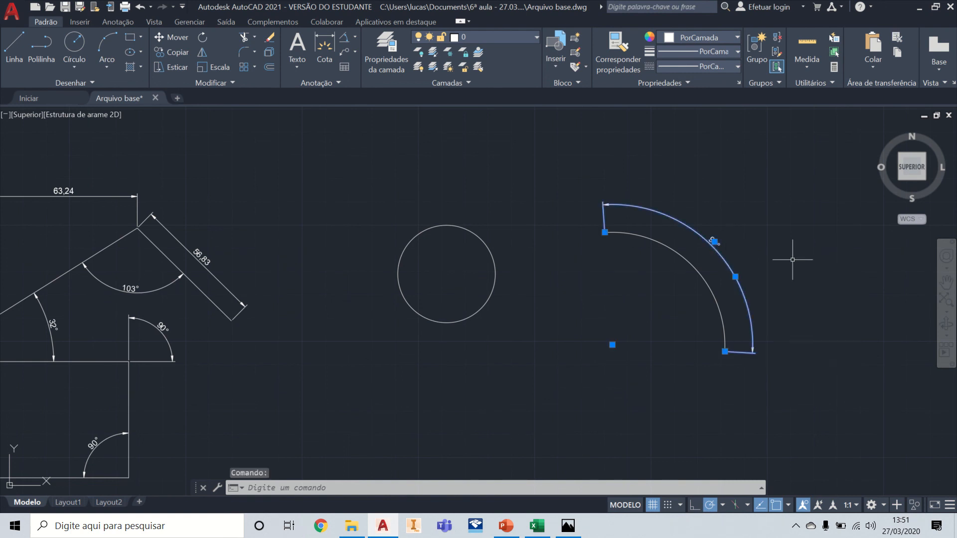
{"action": "left_click", "coordinate": [735, 276]}
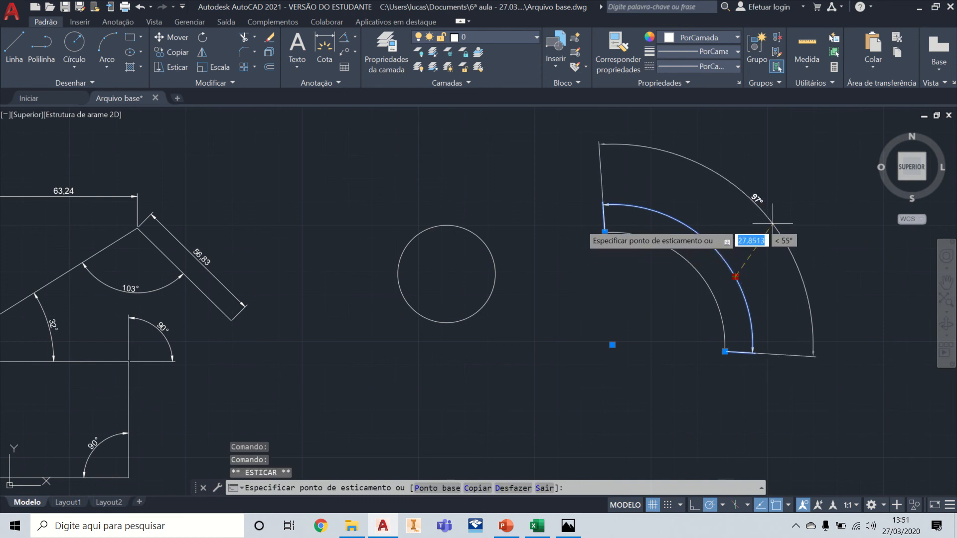
{"action": "left_click", "coordinate": [770, 219]}
{"action": "key", "text": "Escape"}
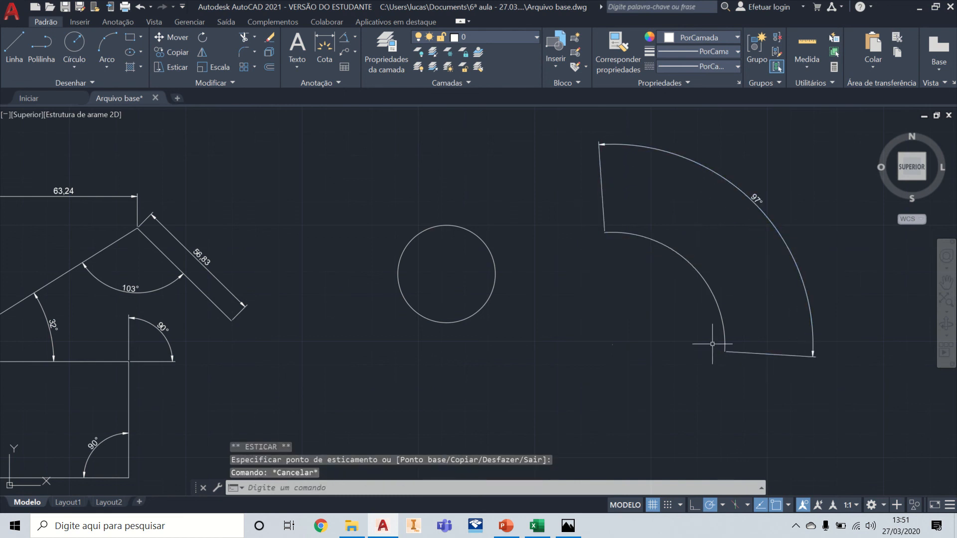
{"action": "left_click", "coordinate": [685, 275]}
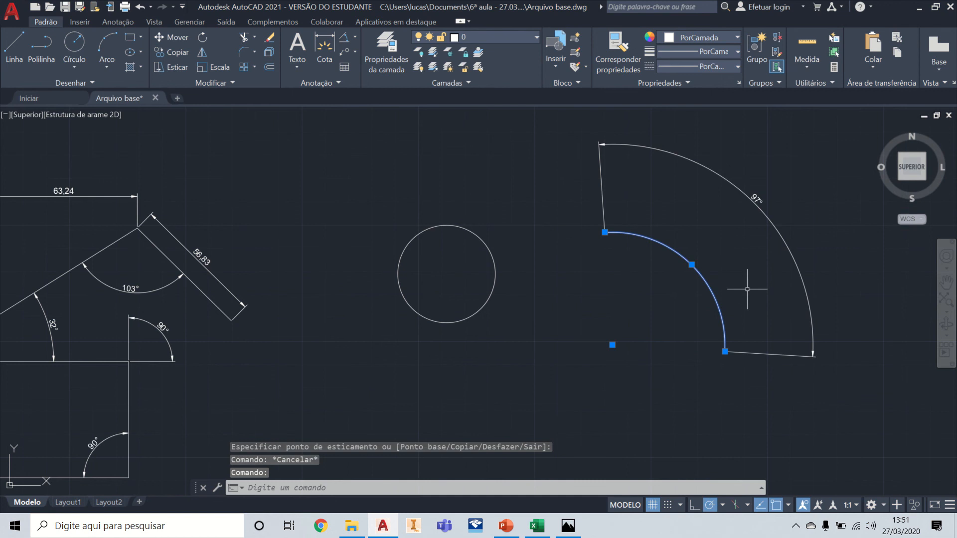
{"action": "key", "text": "Escape"}
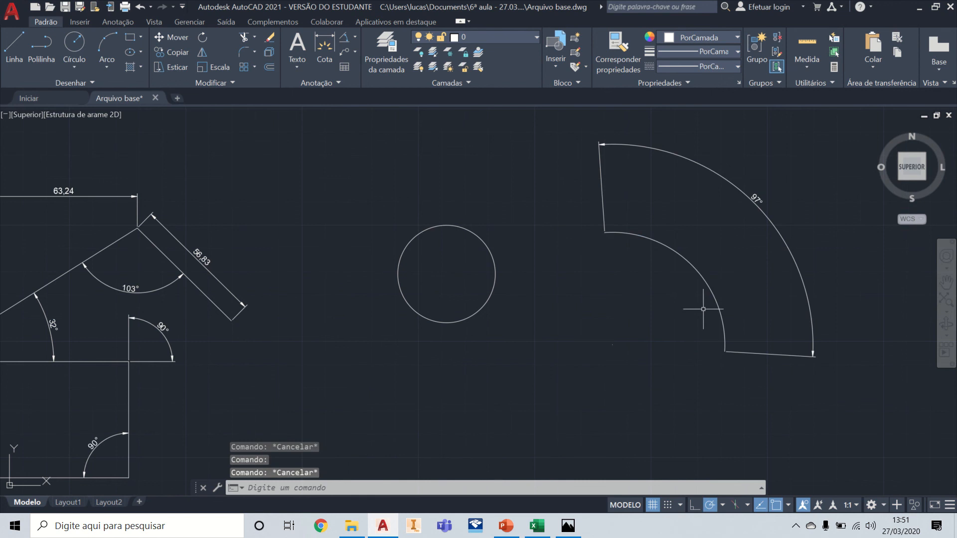
Step: Try an arc-length dimension on the circle, and dimension the arc's length between the arc and its angular dimension
{"action": "left_click", "coordinate": [353, 39]}
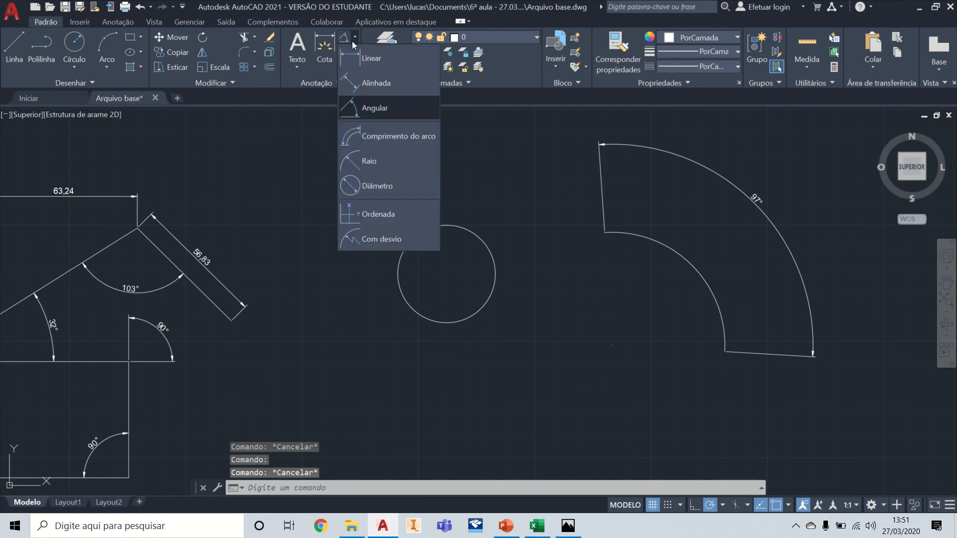
{"action": "left_click", "coordinate": [389, 138]}
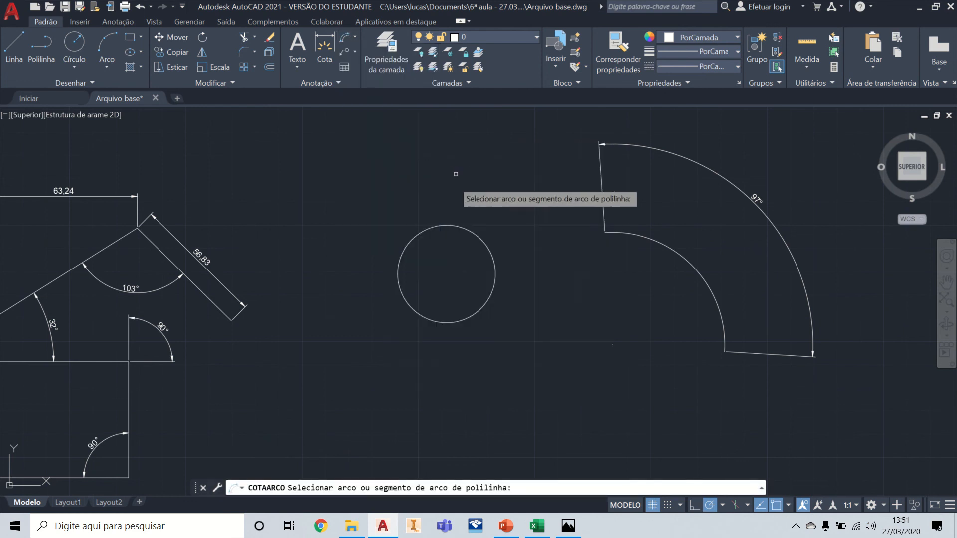
{"action": "left_click", "coordinate": [441, 227]}
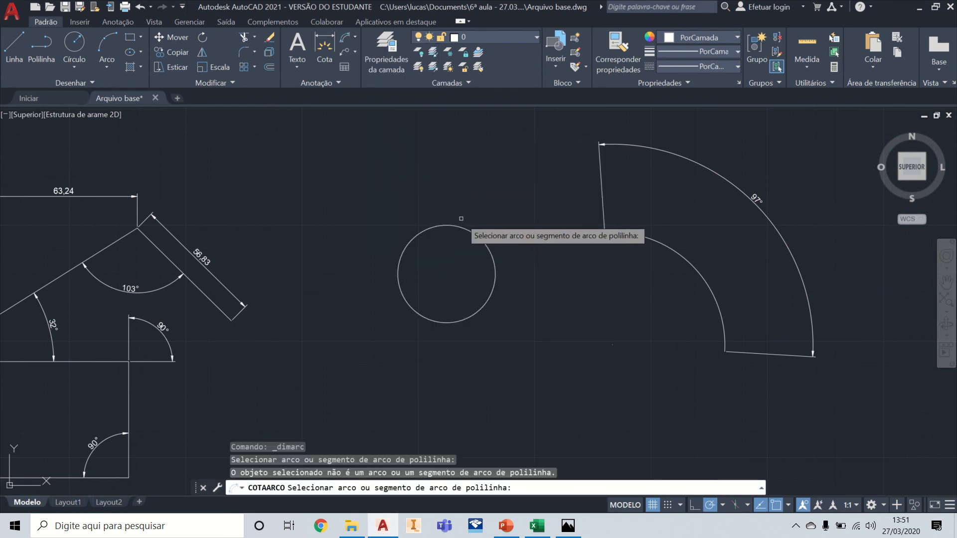
{"action": "left_click", "coordinate": [463, 227]}
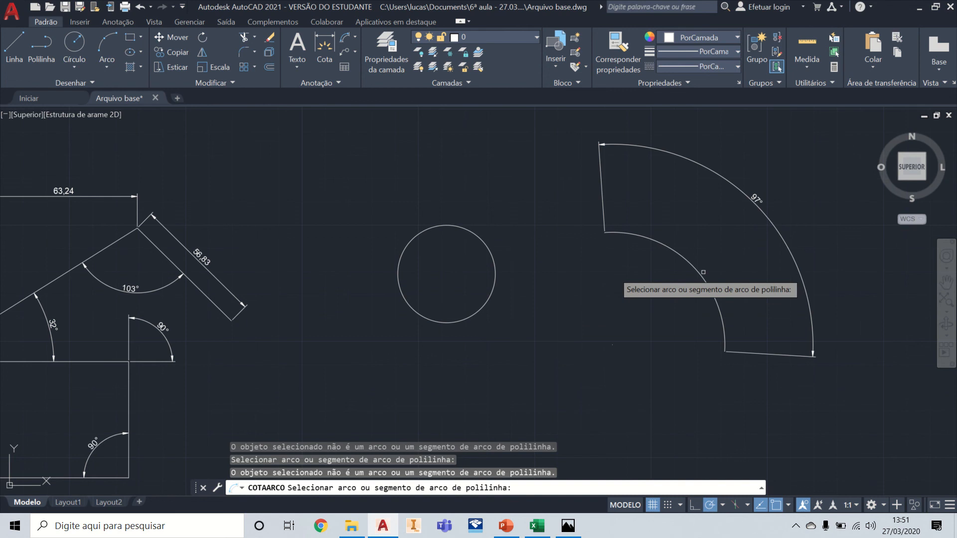
{"action": "left_click", "coordinate": [703, 272]}
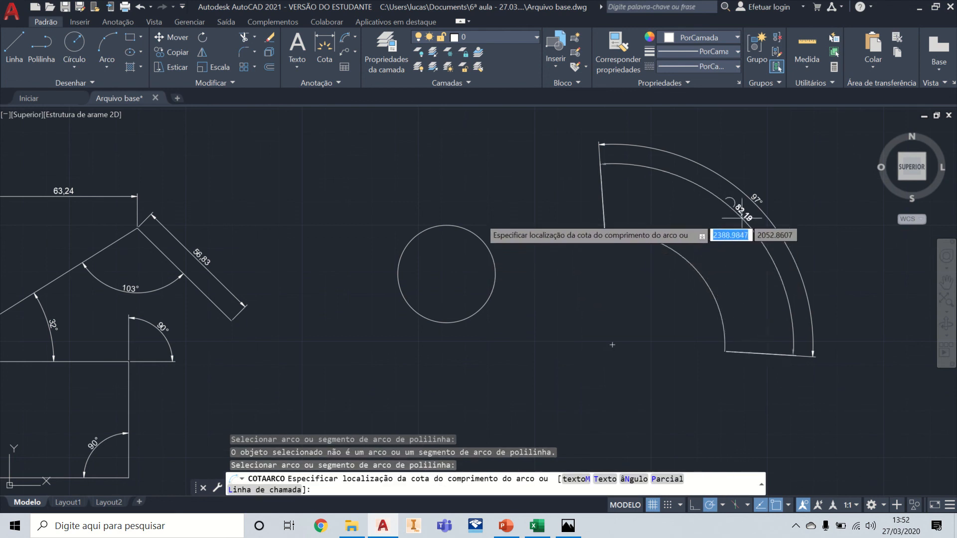
{"action": "left_click", "coordinate": [714, 251]}
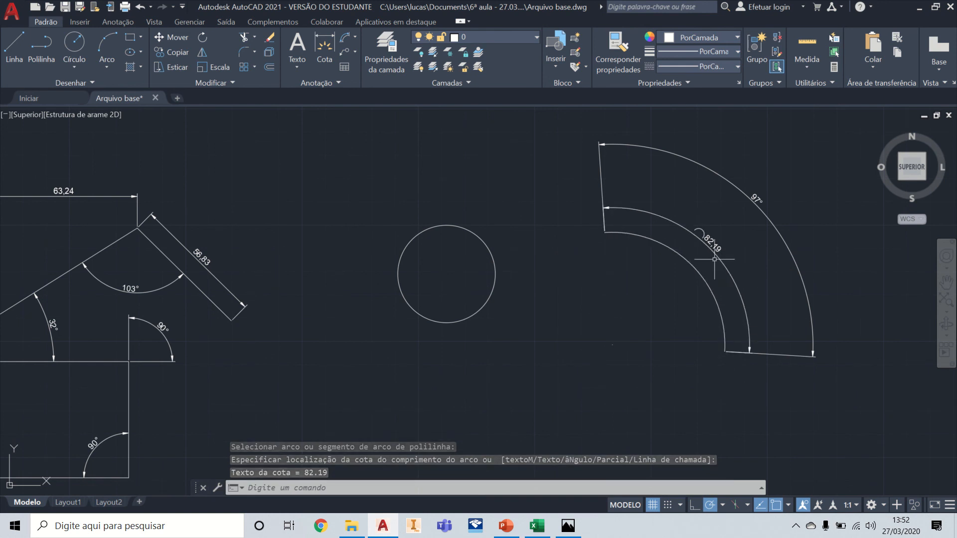
Step: Move the arc-length dimension line about 24 units inward, to the inner side of the arc
{"action": "scroll", "coordinate": [730, 252], "scroll_direction": "up", "scroll_amount": 8}
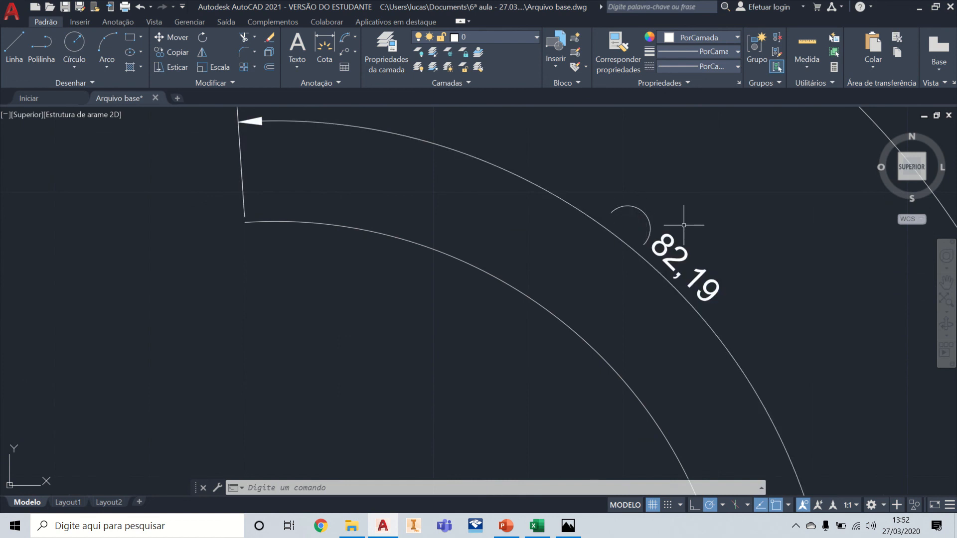
{"action": "scroll", "coordinate": [683, 225], "scroll_direction": "down", "scroll_amount": 5}
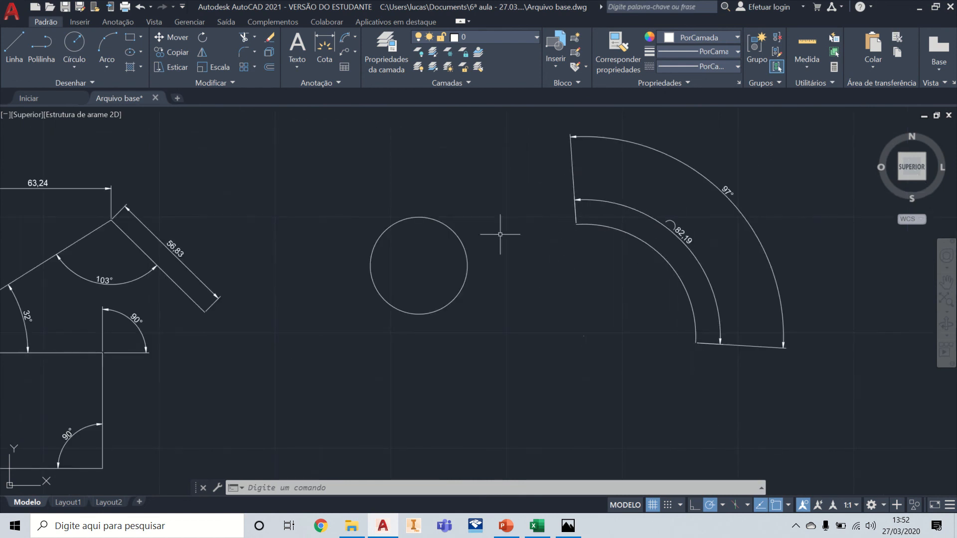
{"action": "scroll", "coordinate": [677, 226], "scroll_direction": "up", "scroll_amount": 6}
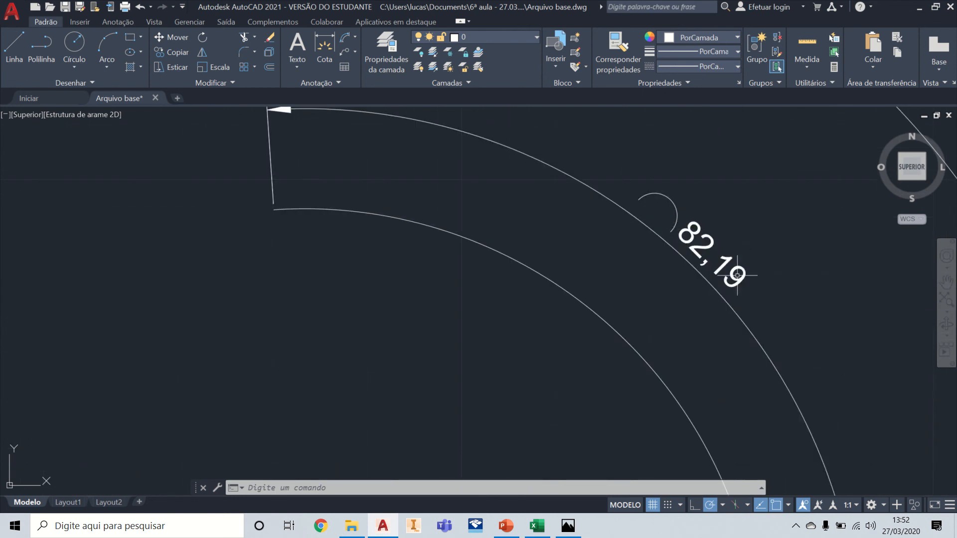
{"action": "scroll", "coordinate": [710, 258], "scroll_direction": "down", "scroll_amount": 4}
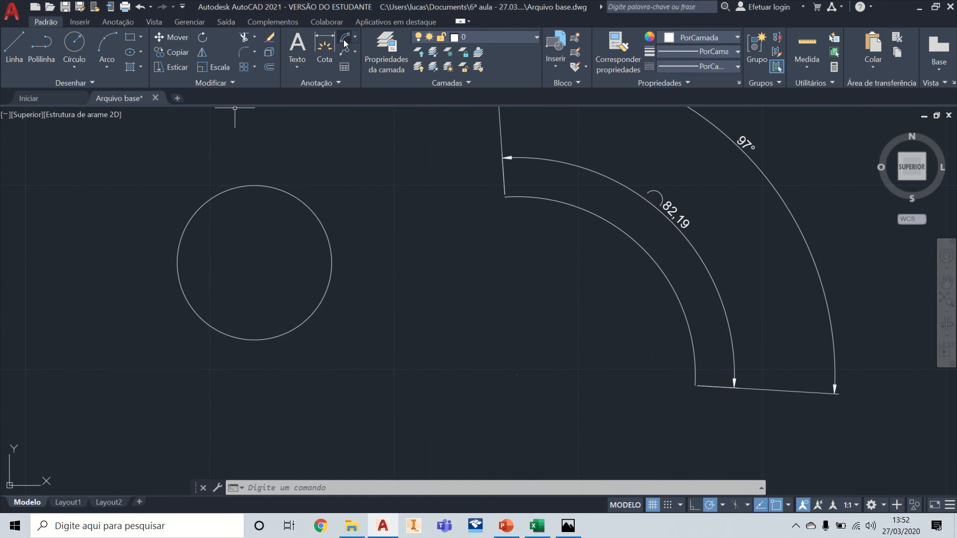
{"action": "left_click", "coordinate": [702, 258]}
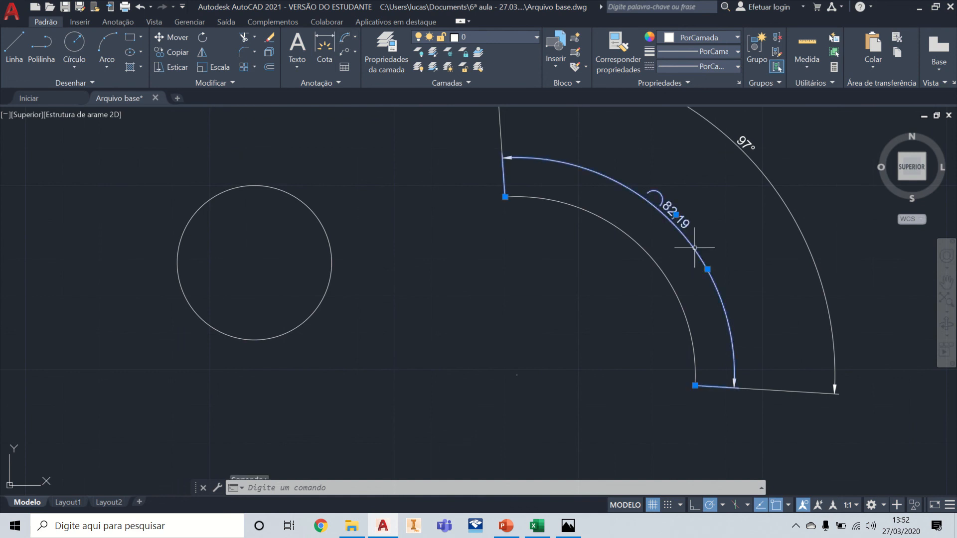
{"action": "left_click", "coordinate": [707, 269]}
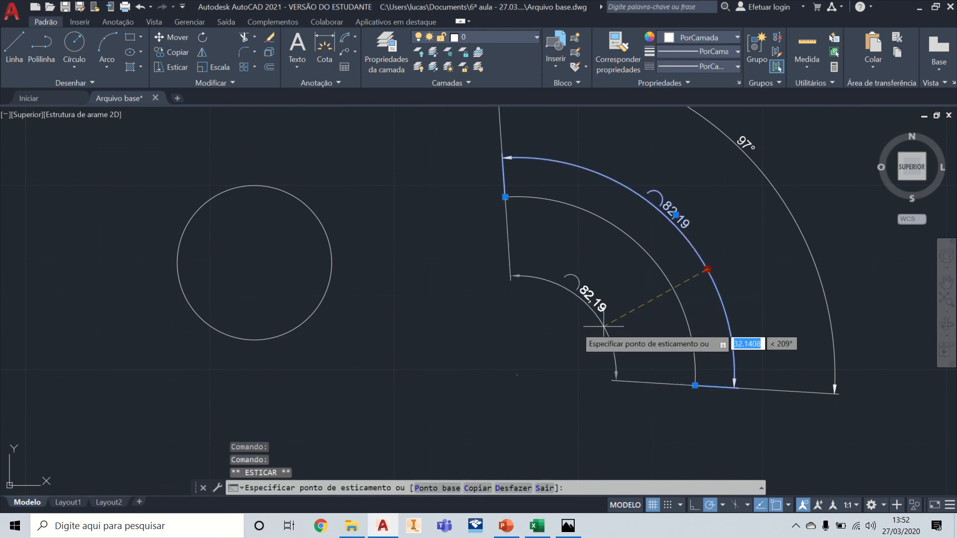
{"action": "left_click", "coordinate": [631, 316]}
{"action": "scroll", "coordinate": [642, 361], "scroll_direction": "up", "scroll_amount": 4}
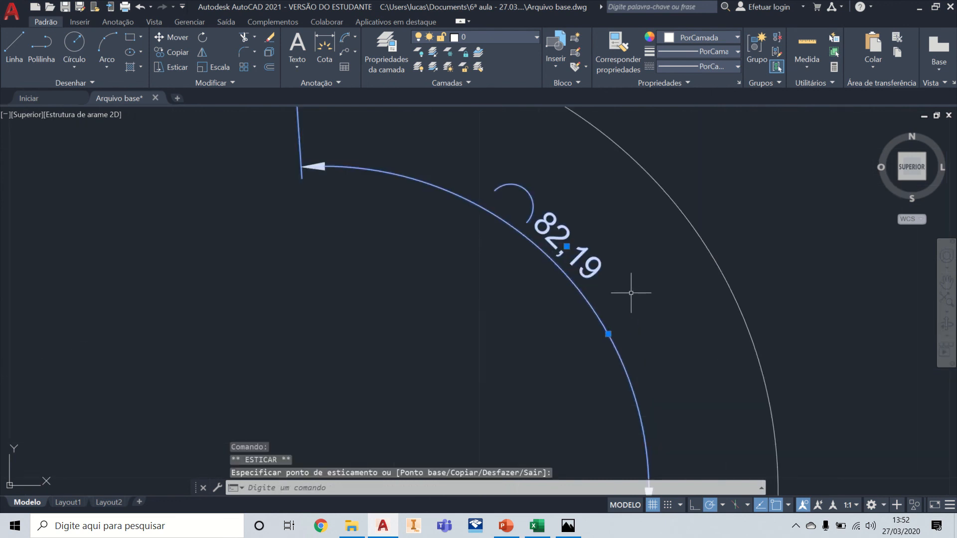
{"action": "scroll", "coordinate": [641, 253], "scroll_direction": "down", "scroll_amount": 4}
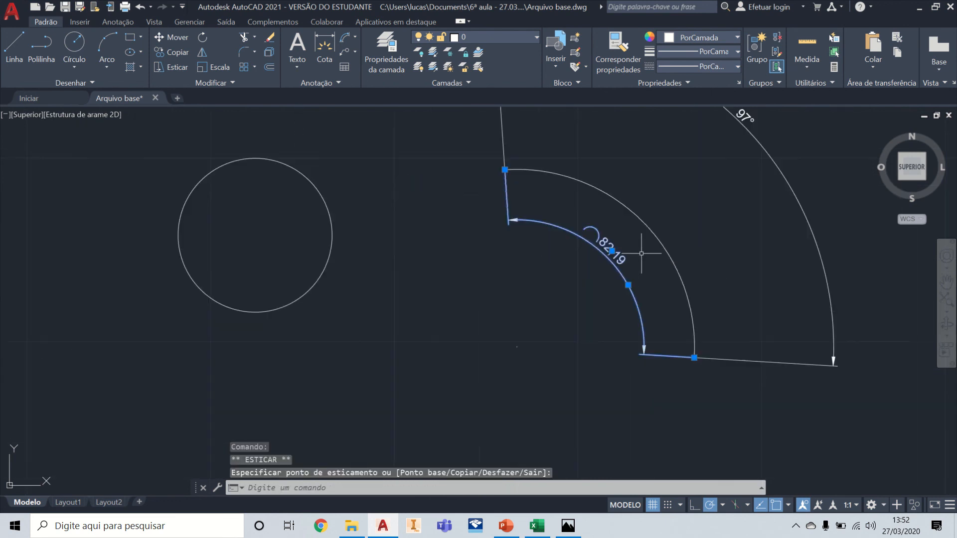
{"action": "left_click", "coordinate": [623, 206]}
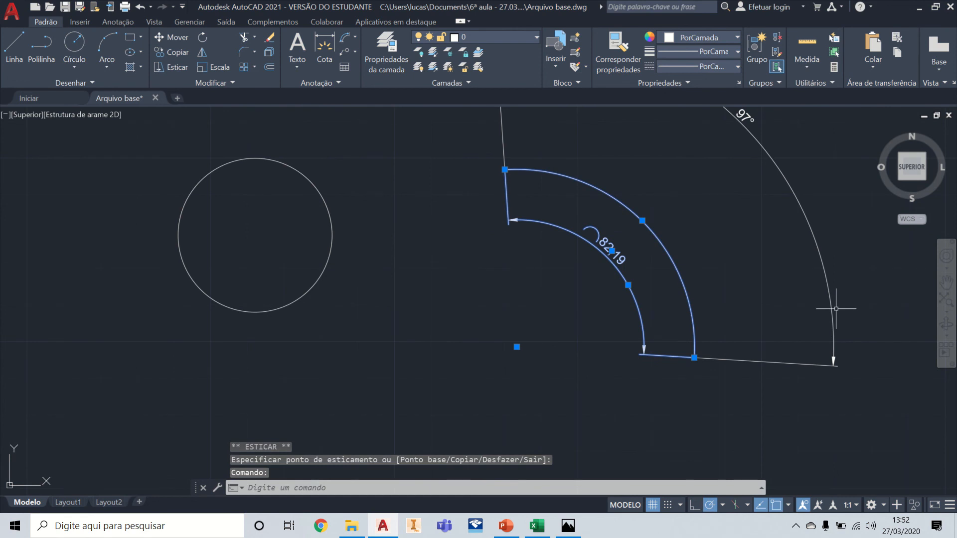
{"action": "key", "text": "Escape"}
{"action": "scroll", "coordinate": [688, 254], "scroll_direction": "down", "scroll_amount": 2}
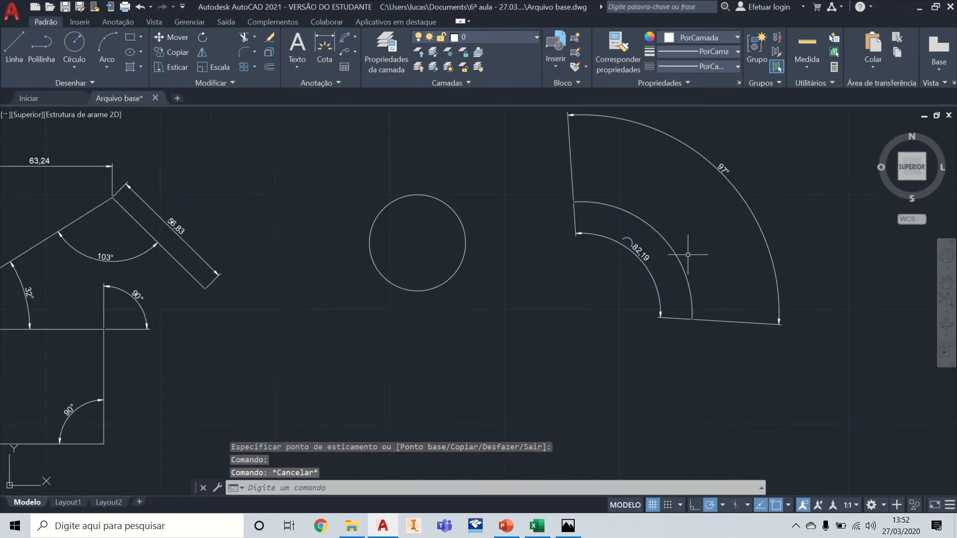
Step: Draw a three-point arc with a radius of about 65 units below the circle, opening upward
{"action": "left_click", "coordinate": [108, 43]}
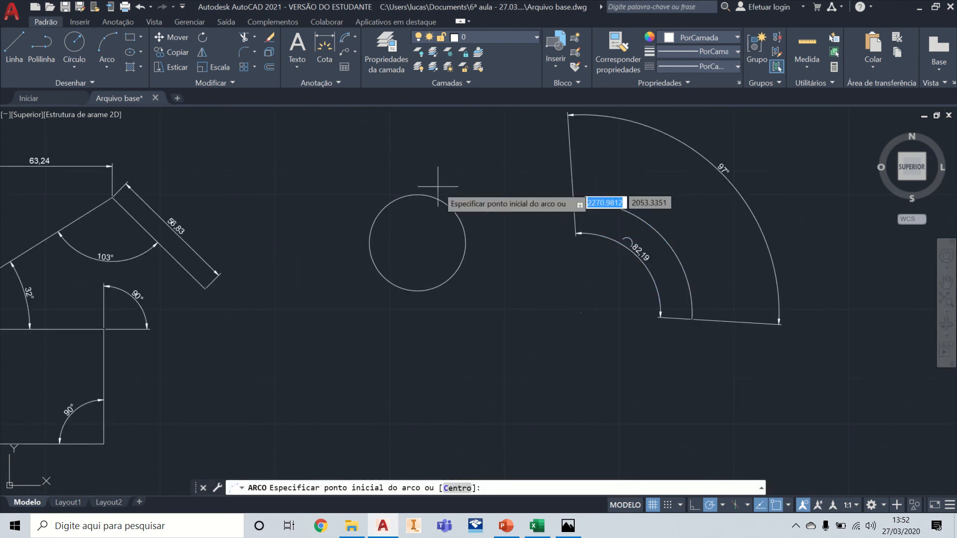
{"action": "scroll", "coordinate": [393, 241], "scroll_direction": "down", "scroll_amount": 2}
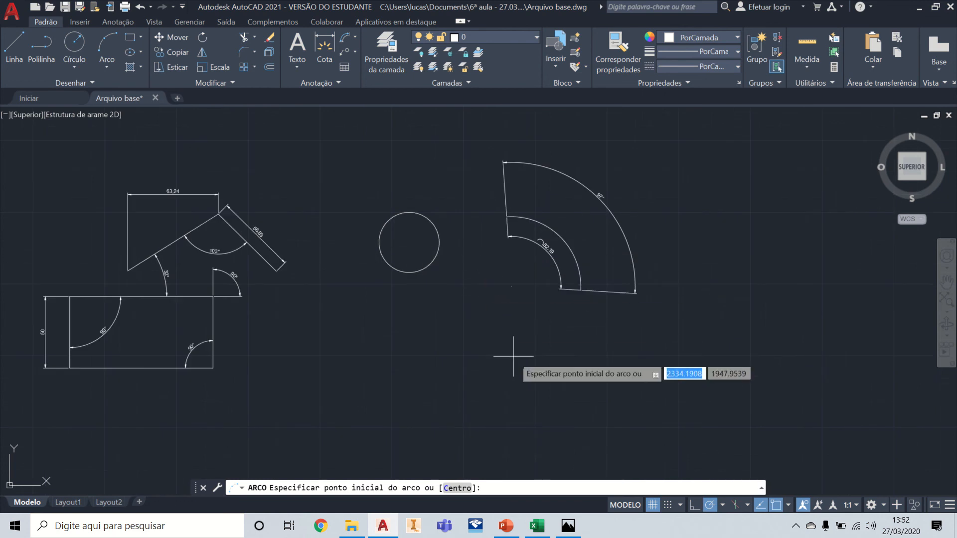
{"action": "left_click", "coordinate": [497, 336]}
{"action": "left_click", "coordinate": [456, 395]}
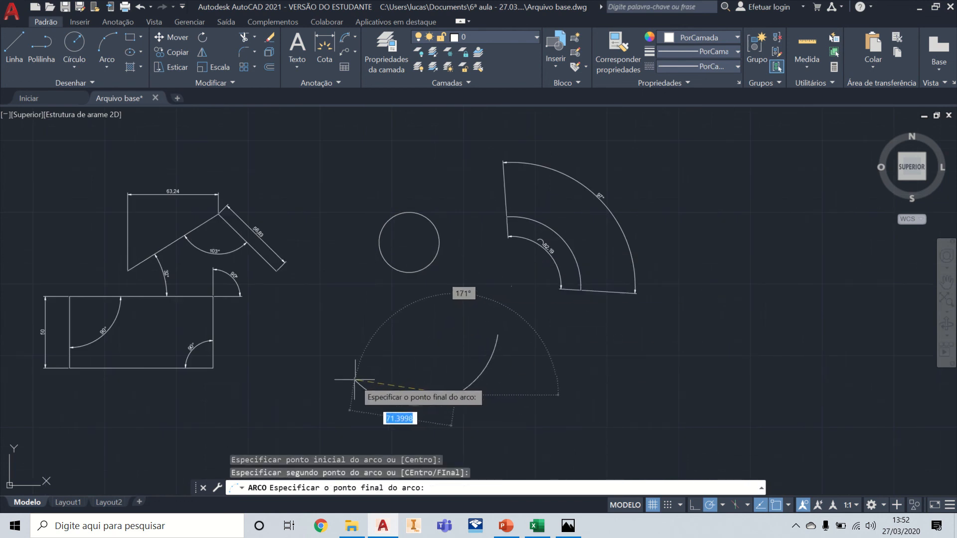
{"action": "left_click", "coordinate": [335, 376]}
{"action": "key", "text": "Escape"}
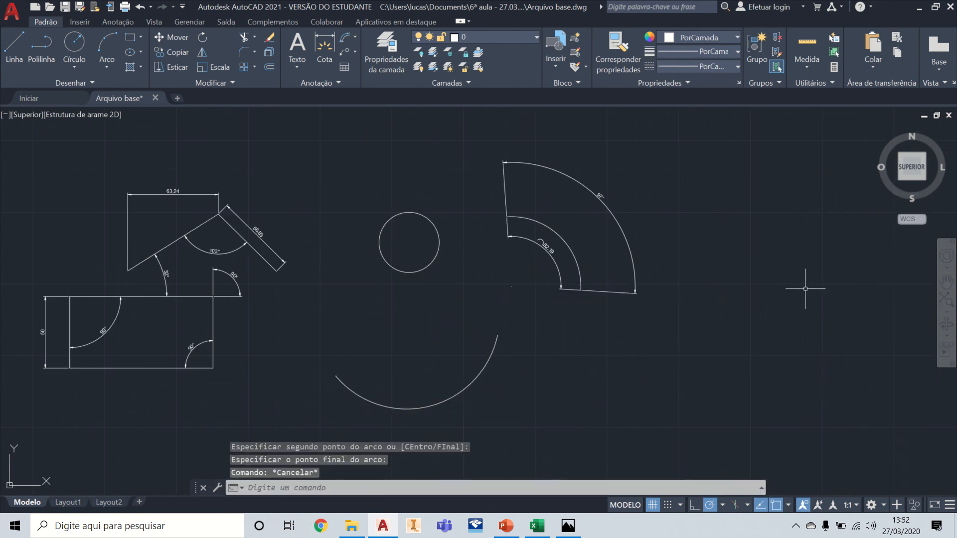
Step: Add a radius dimension to the new arc near its right end, placing the text outside the curve
{"action": "left_click", "coordinate": [355, 37]}
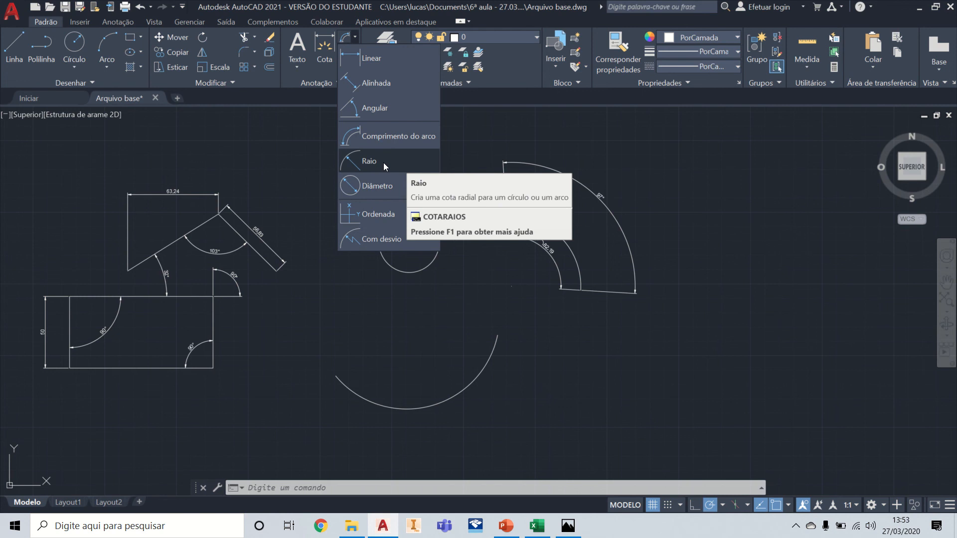
{"action": "left_click", "coordinate": [385, 161]}
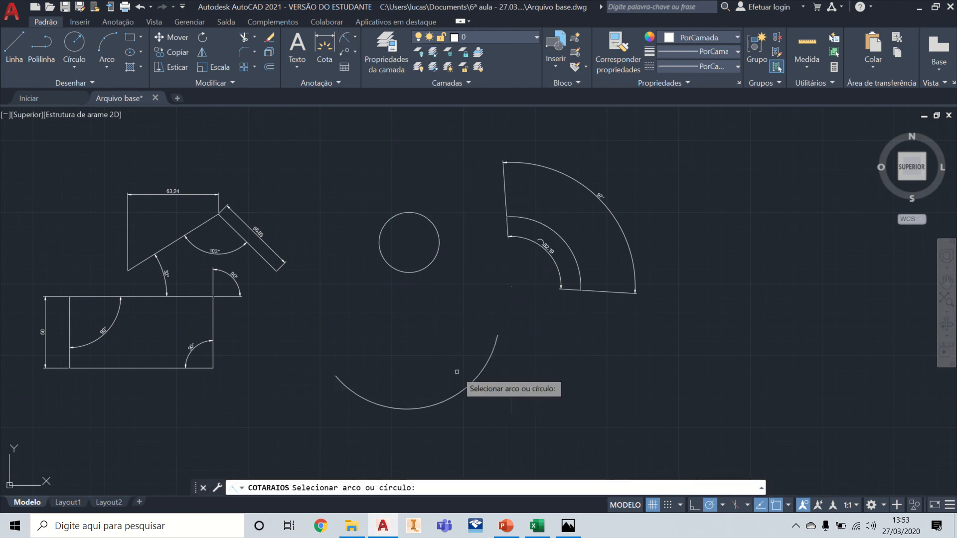
{"action": "left_click", "coordinate": [474, 377]}
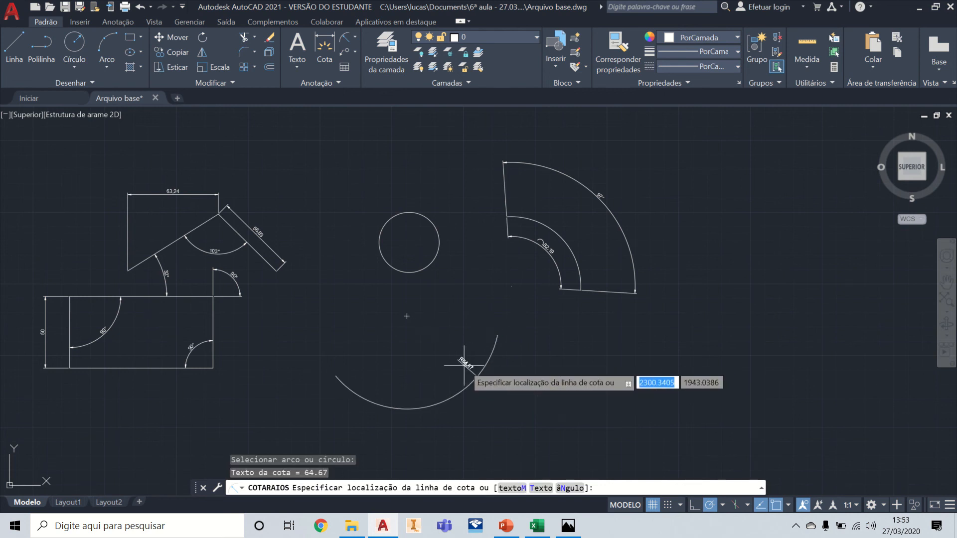
{"action": "scroll", "coordinate": [464, 365], "scroll_direction": "up", "scroll_amount": 5}
{"action": "scroll", "coordinate": [455, 360], "scroll_direction": "down", "scroll_amount": 2}
{"action": "middle_click_drag", "start_coordinate": [478, 356], "coordinate": [503, 303]}
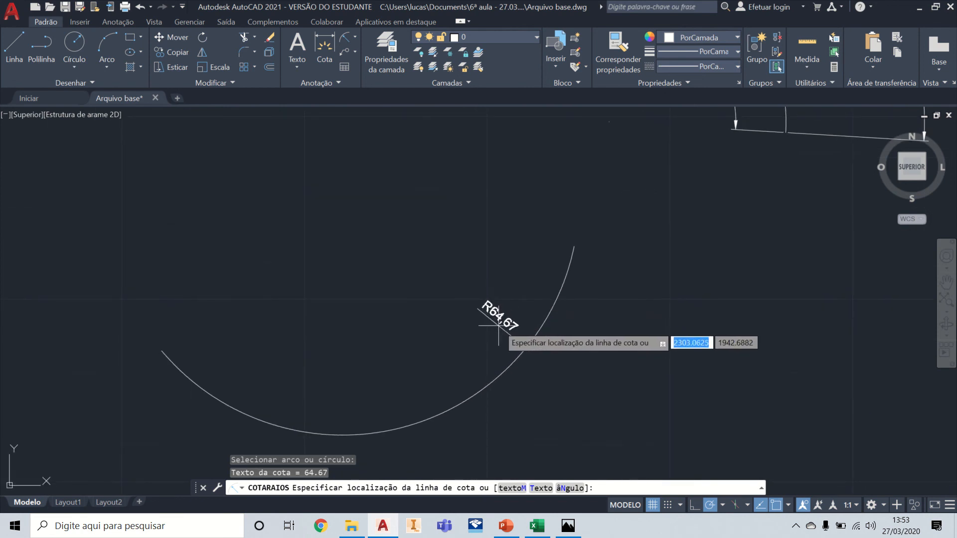
{"action": "middle_click_drag", "start_coordinate": [574, 338], "coordinate": [622, 263]}
{"action": "scroll", "coordinate": [622, 264], "scroll_direction": "down", "scroll_amount": 2}
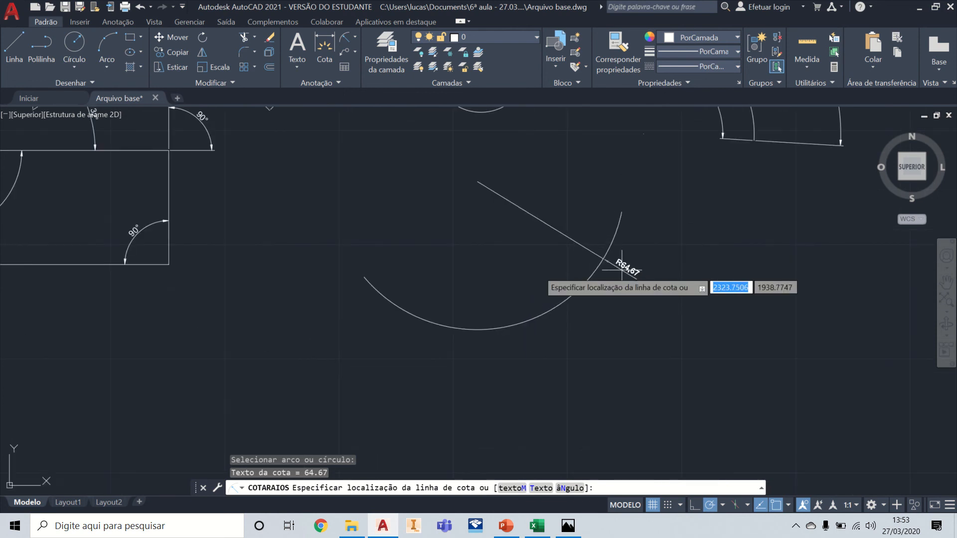
{"action": "left_click", "coordinate": [622, 269]}
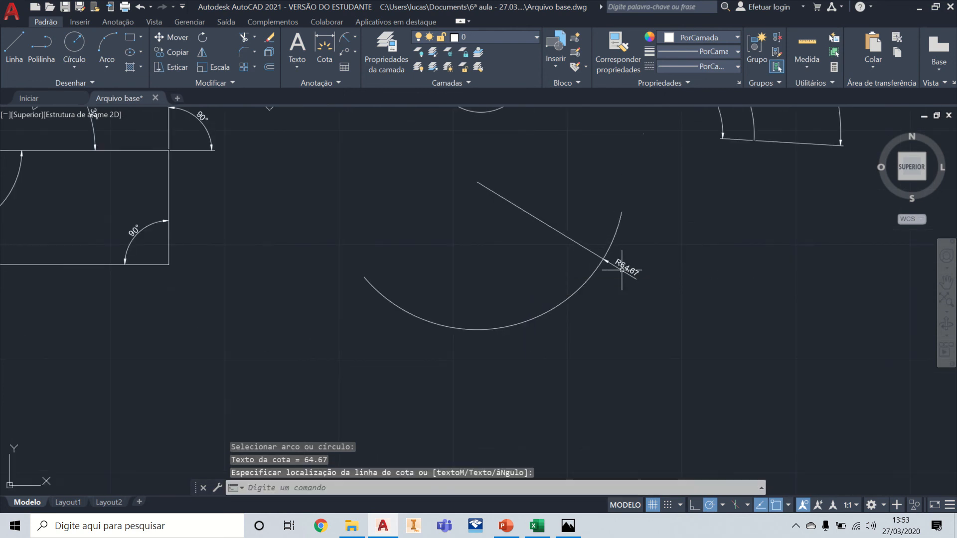
Step: Select the arc's radius dimension and examine its line from the centre, its arrow and its text up close
{"action": "left_click", "coordinate": [570, 238]}
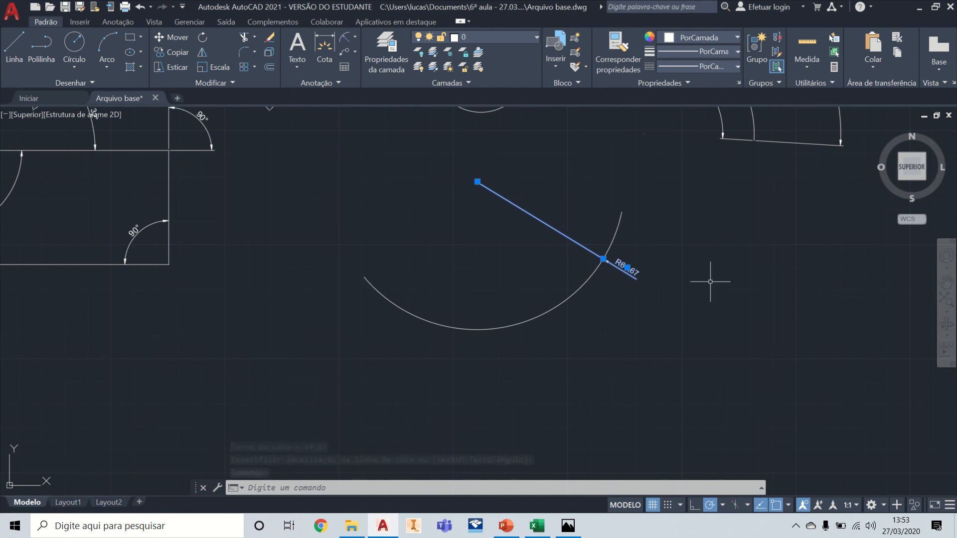
{"action": "mouse_move", "coordinate": [527, 161]}
{"action": "middle_mouse_down"}
{"action": "mouse_move", "coordinate": [566, 194]}
{"action": "mouse_move", "coordinate": [590, 269]}
{"action": "middle_mouse_up"}
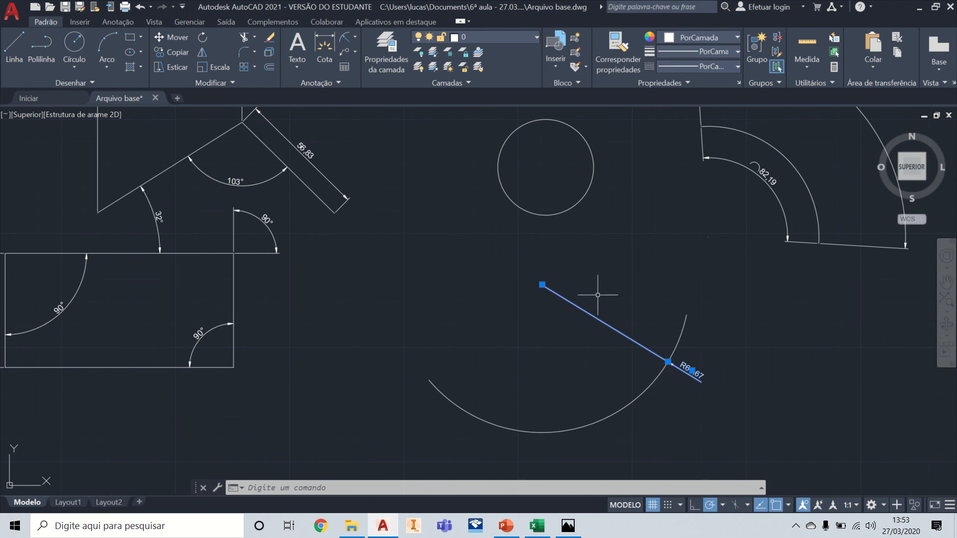
{"action": "scroll", "coordinate": [707, 380], "scroll_direction": "up", "scroll_amount": 6}
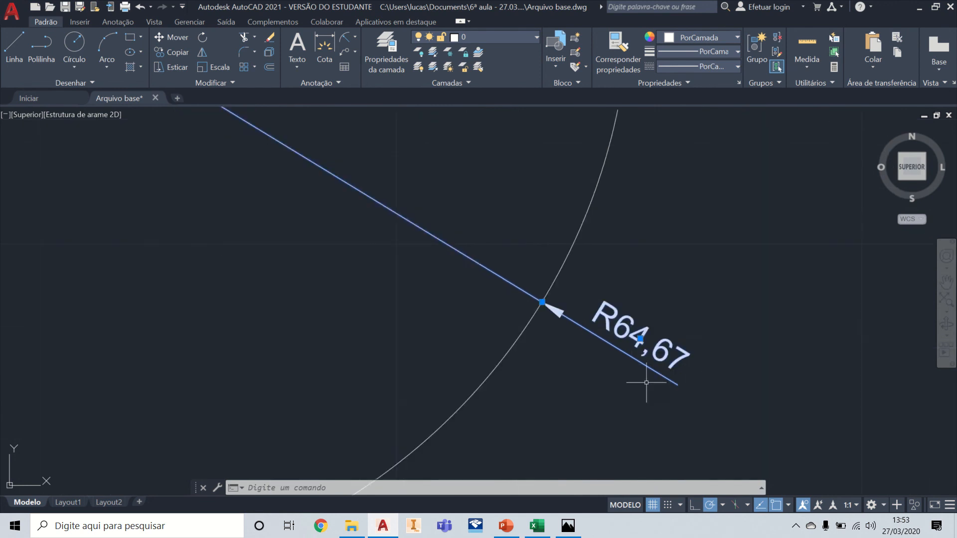
{"action": "scroll", "coordinate": [693, 361], "scroll_direction": "down", "scroll_amount": 4}
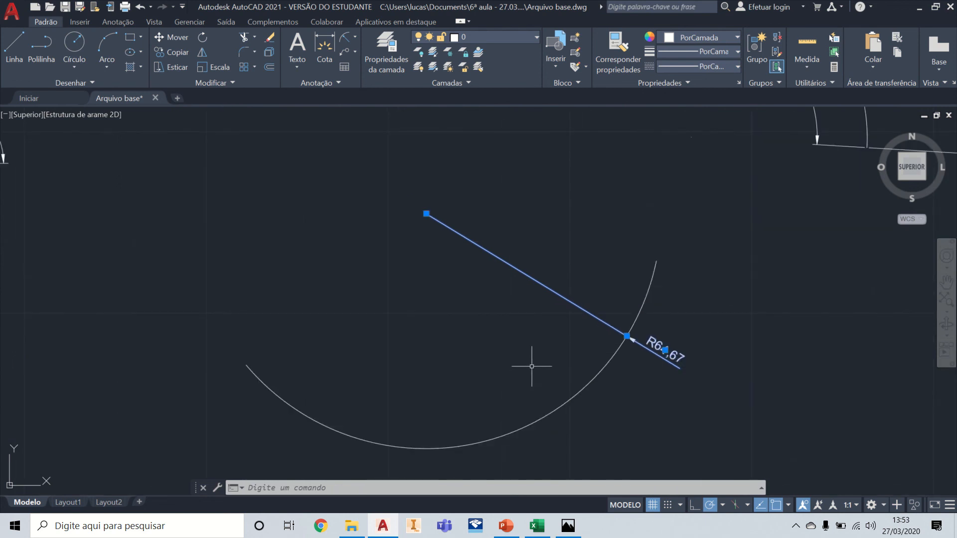
{"action": "scroll", "coordinate": [702, 339], "scroll_direction": "up", "scroll_amount": 6}
{"action": "scroll", "coordinate": [704, 338], "scroll_direction": "down", "scroll_amount": 6}
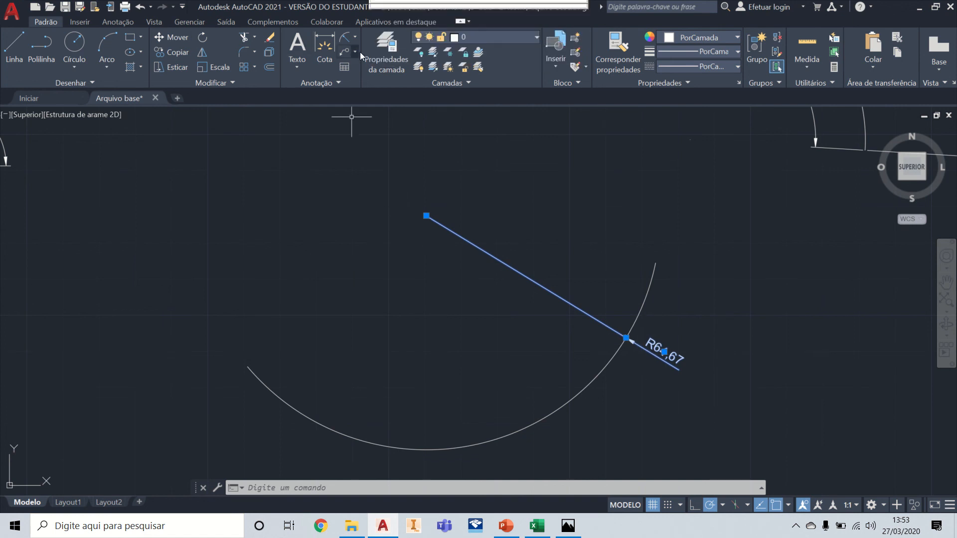
Step: Add a second radius dimension to the lower arc near its left end, placing the text inside the curve
{"action": "left_click", "coordinate": [345, 39]}
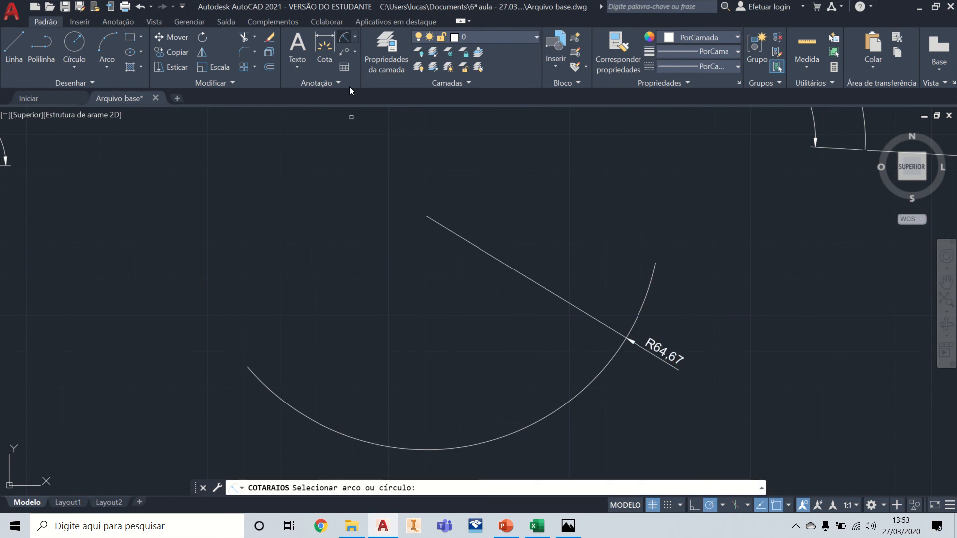
{"action": "left_click", "coordinate": [344, 433]}
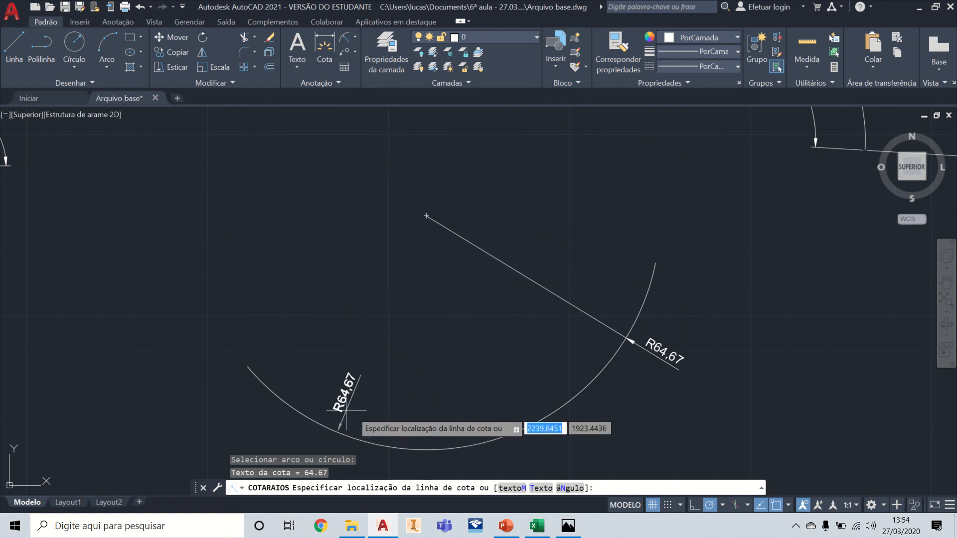
{"action": "left_click", "coordinate": [315, 385]}
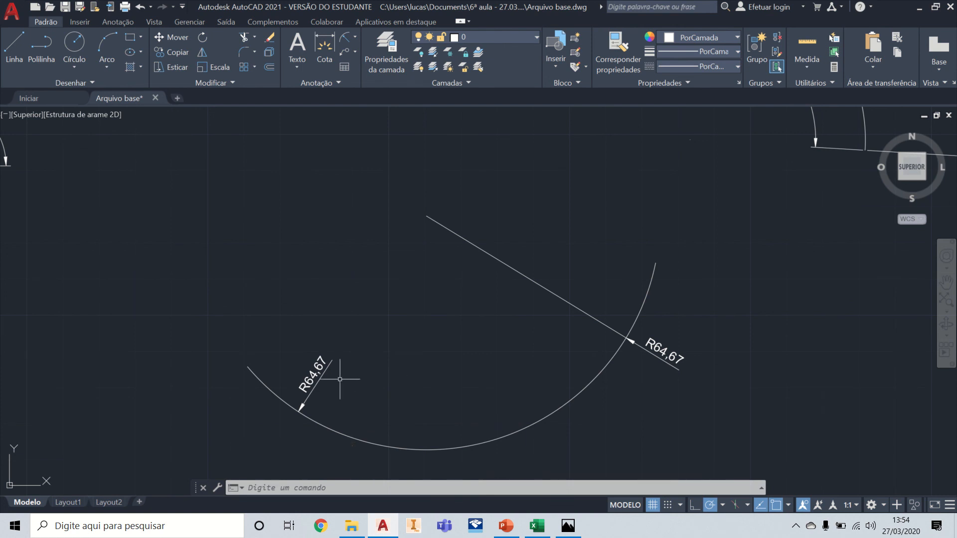
Step: Add a radius dimension to the upper-right arc, placing the text between the arc and its angular dimension line
{"action": "scroll", "coordinate": [502, 351], "scroll_direction": "down", "scroll_amount": 3}
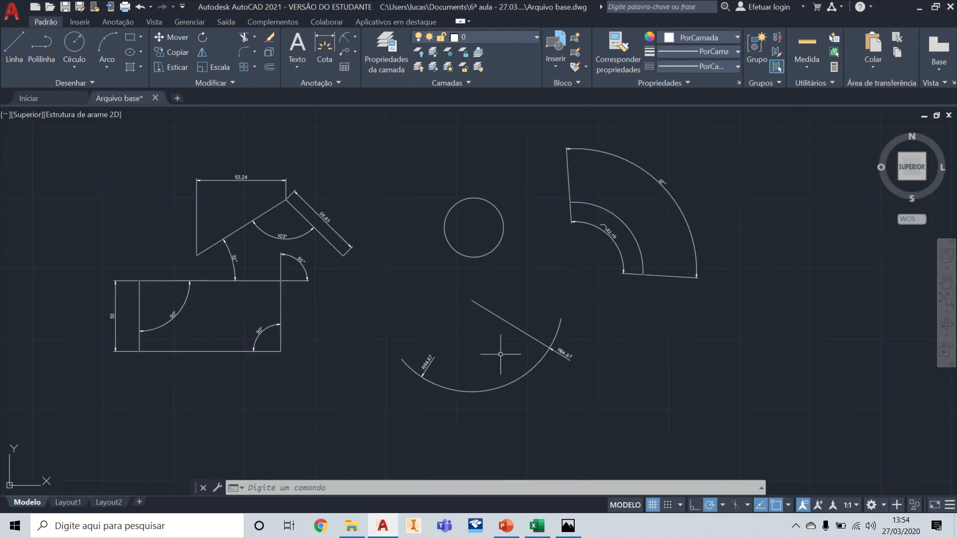
{"action": "left_click", "coordinate": [348, 37]}
{"action": "scroll", "coordinate": [668, 207], "scroll_direction": "up", "scroll_amount": 3}
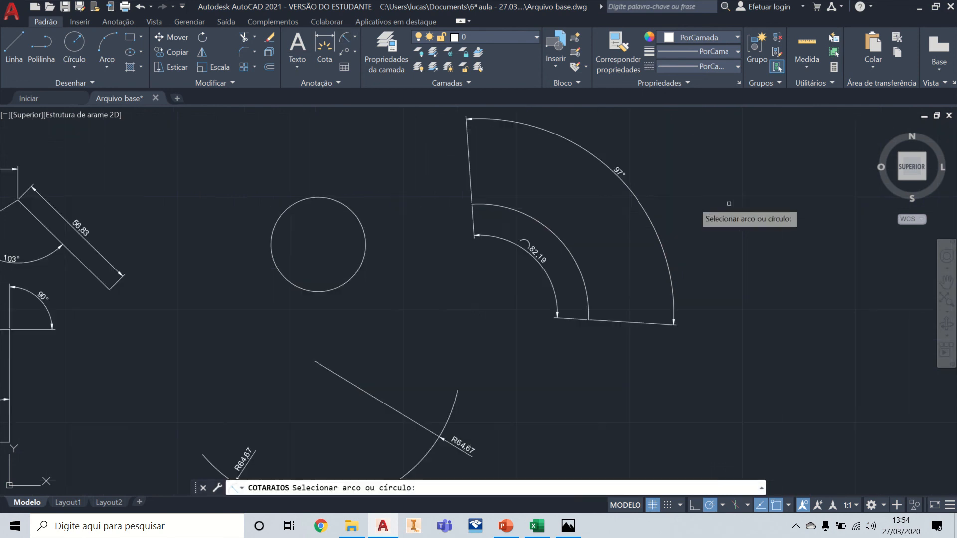
{"action": "left_click", "coordinate": [491, 298]}
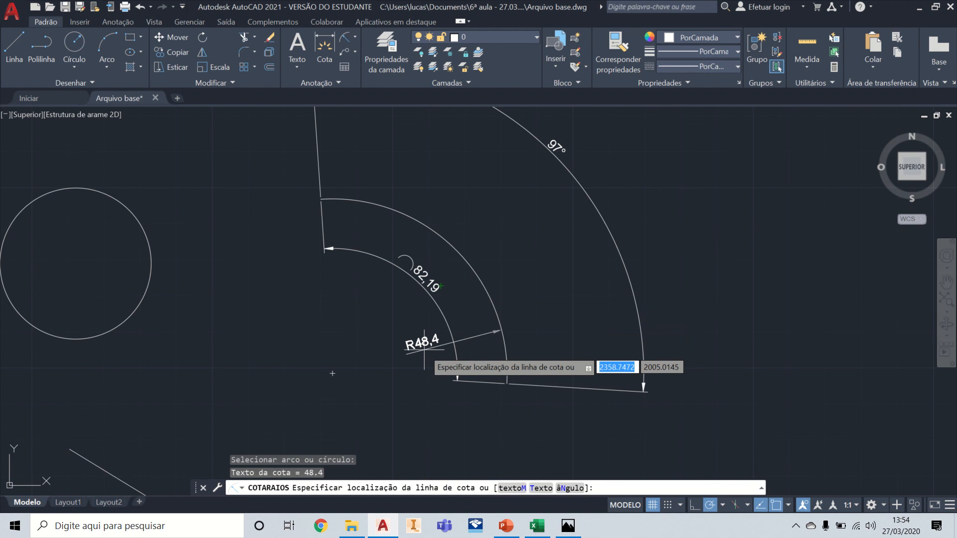
{"action": "left_click", "coordinate": [535, 323]}
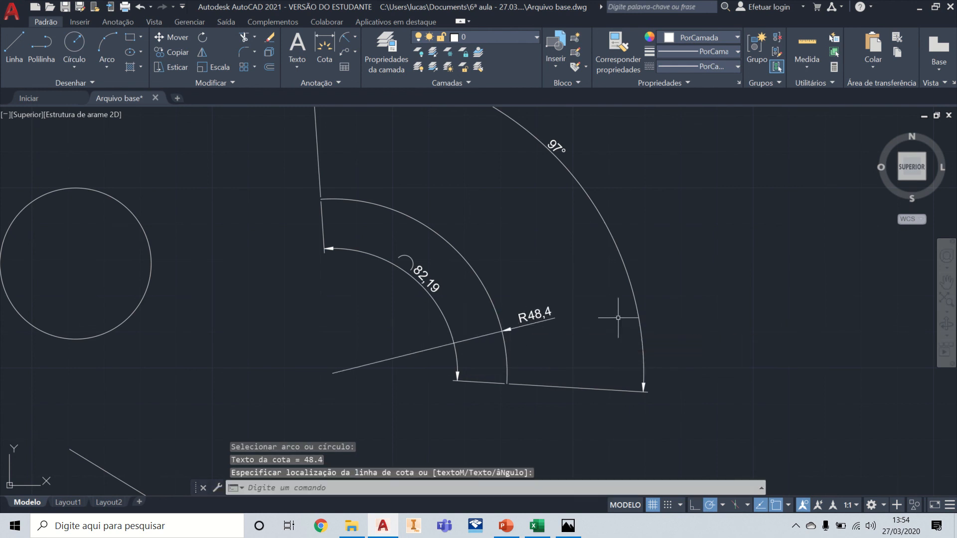
Step: Dimension the circle's radius with the text outside its right edge, and select that dimension
{"action": "left_click", "coordinate": [343, 40]}
{"action": "mouse_move", "coordinate": [195, 244]}
{"action": "middle_mouse_down"}
{"action": "mouse_move", "coordinate": [304, 216]}
{"action": "mouse_move", "coordinate": [299, 232]}
{"action": "middle_mouse_up"}
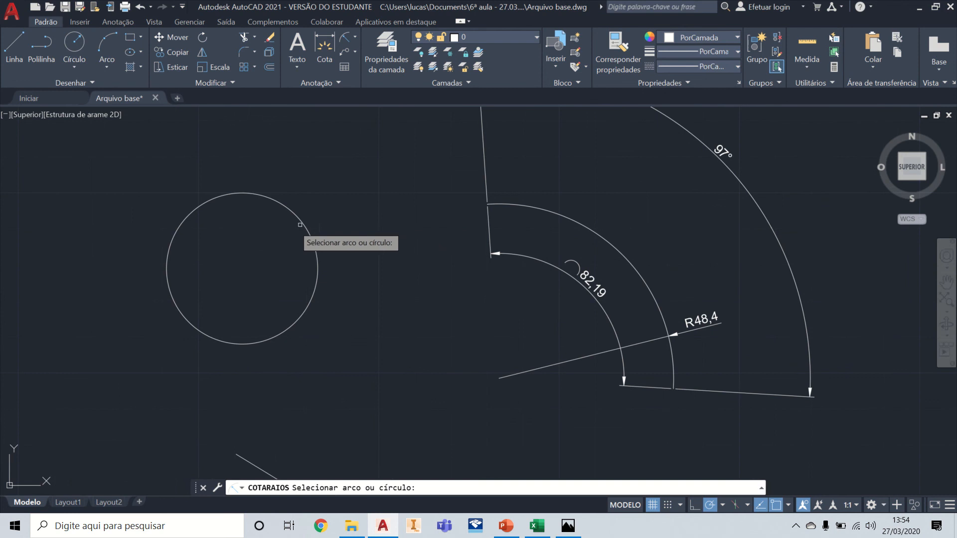
{"action": "left_click", "coordinate": [316, 250]}
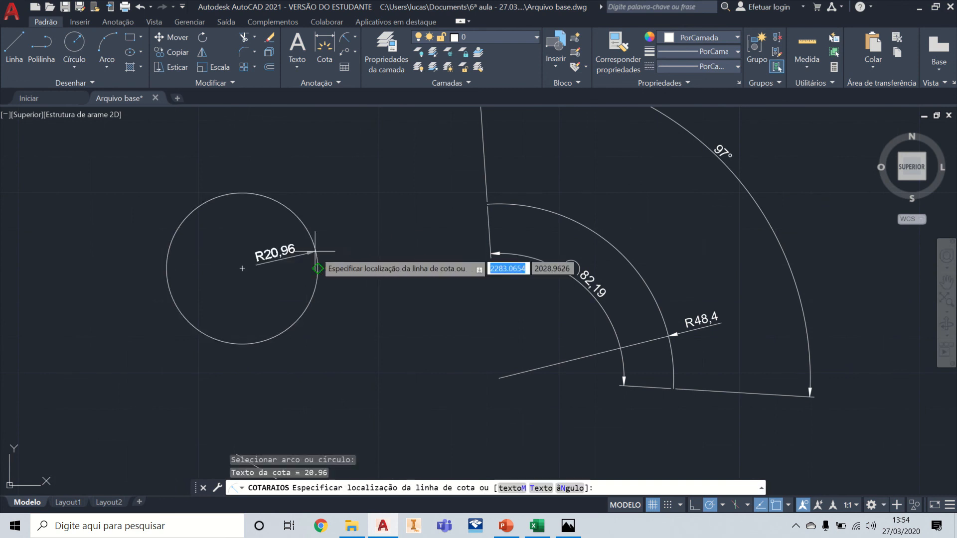
{"action": "left_click", "coordinate": [341, 253]}
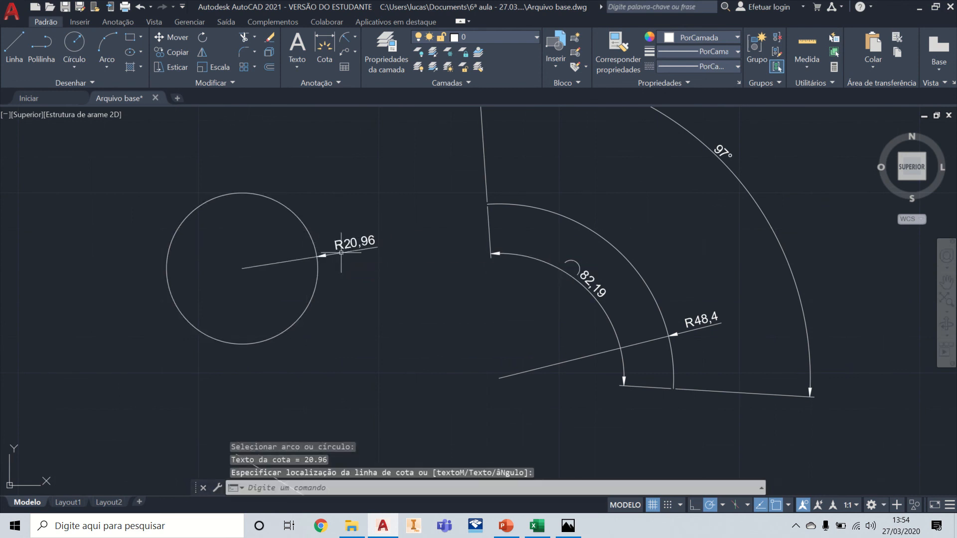
{"action": "left_click", "coordinate": [370, 250]}
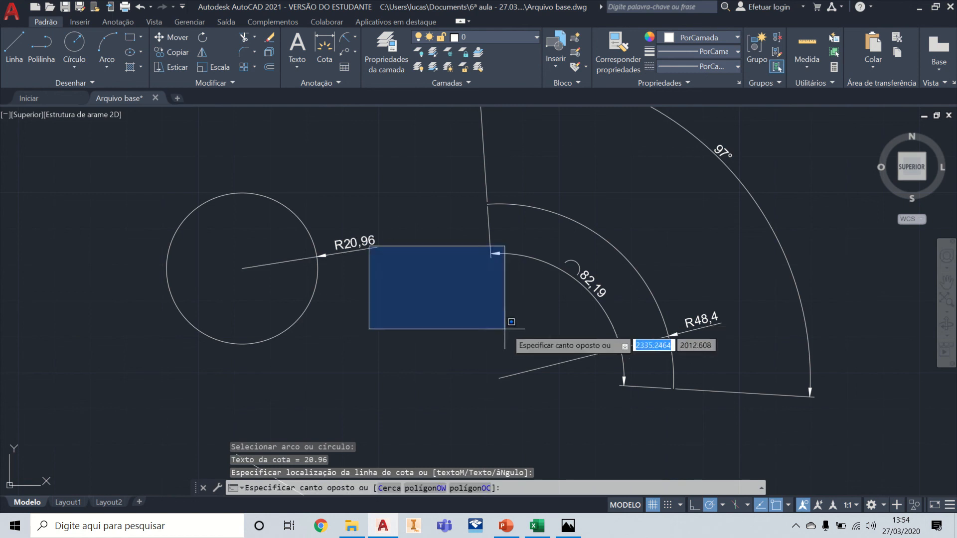
{"action": "left_click", "coordinate": [349, 285]}
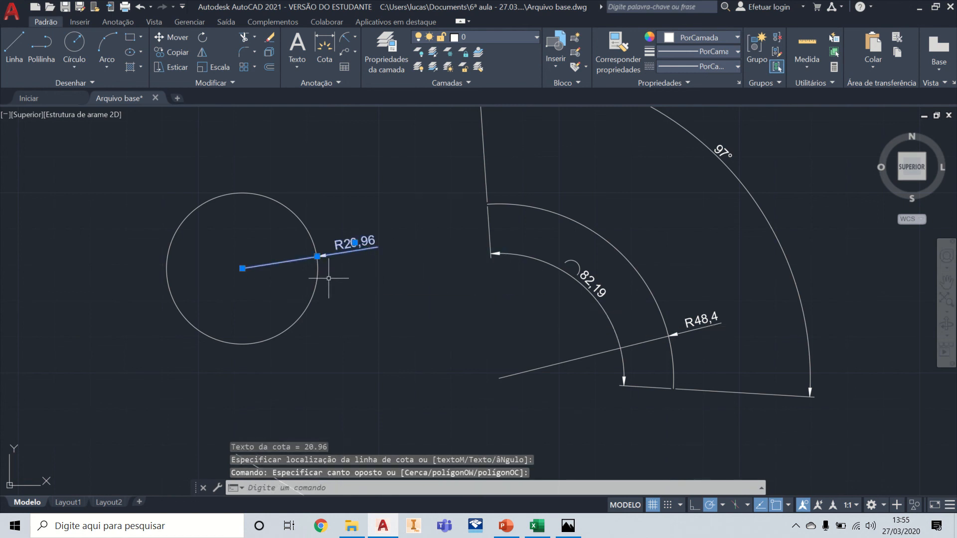
{"action": "middle_click_drag", "start_coordinate": [329, 278], "coordinate": [493, 285]}
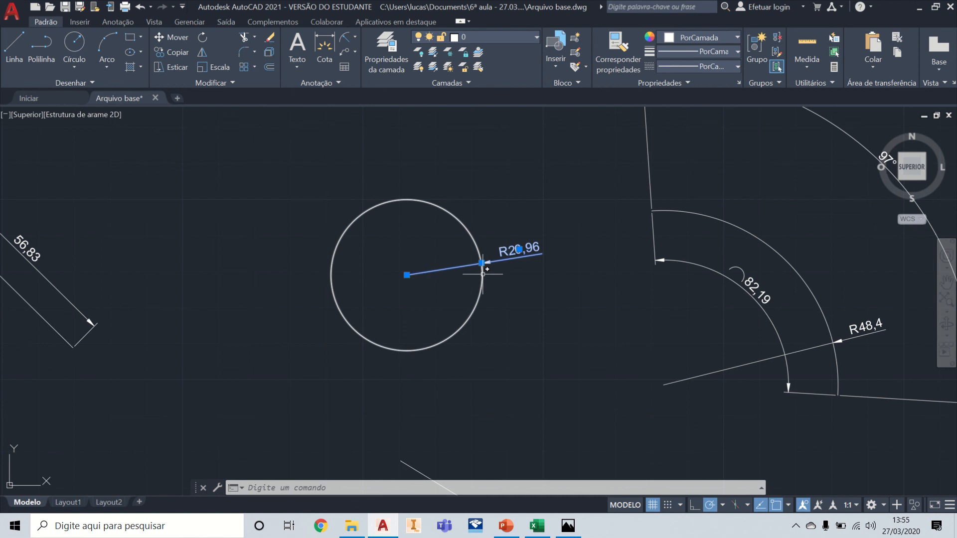
Step: Dimension the circle's diameter with the text outside its upper-left edge, and select that dimension to view its text up close
{"action": "left_click", "coordinate": [354, 42]}
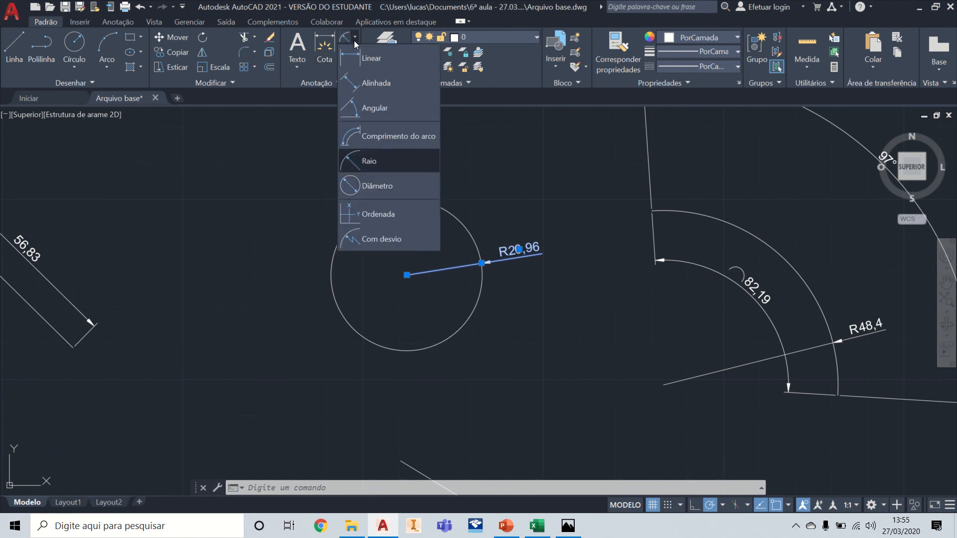
{"action": "left_click", "coordinate": [386, 189]}
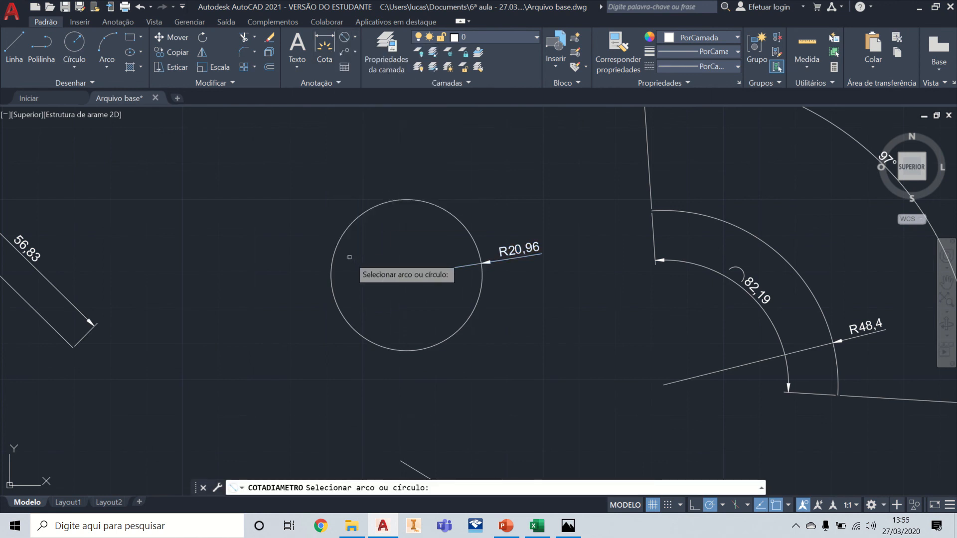
{"action": "left_click", "coordinate": [342, 237]}
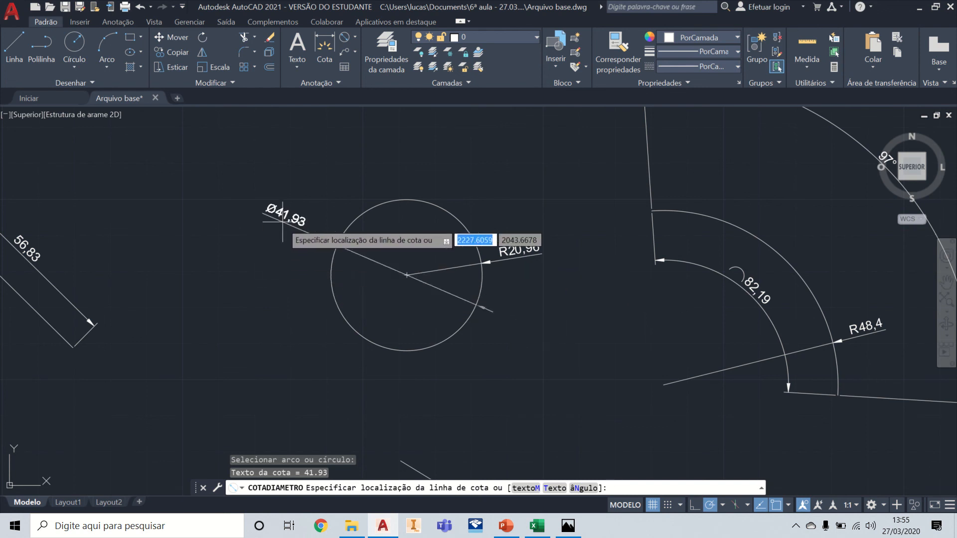
{"action": "left_click", "coordinate": [316, 225]}
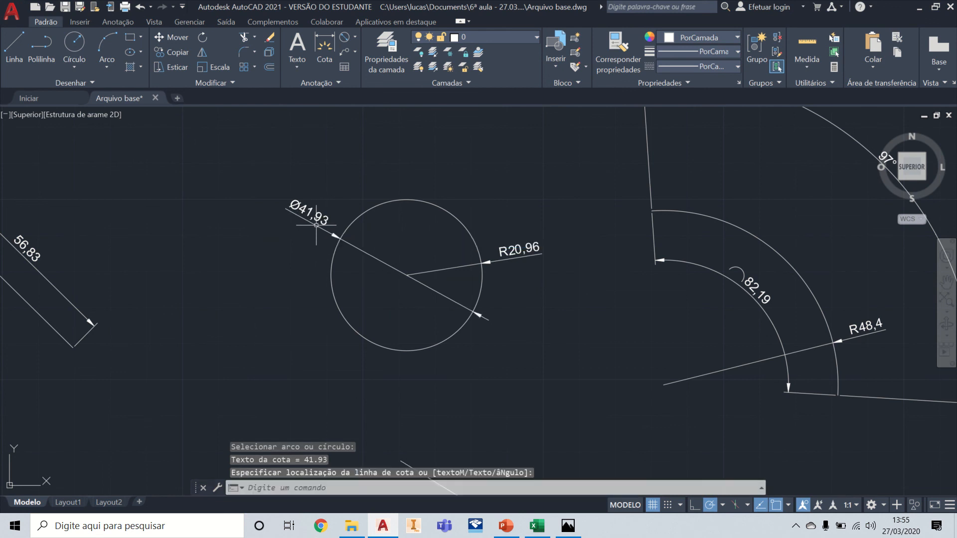
{"action": "left_click", "coordinate": [373, 256]}
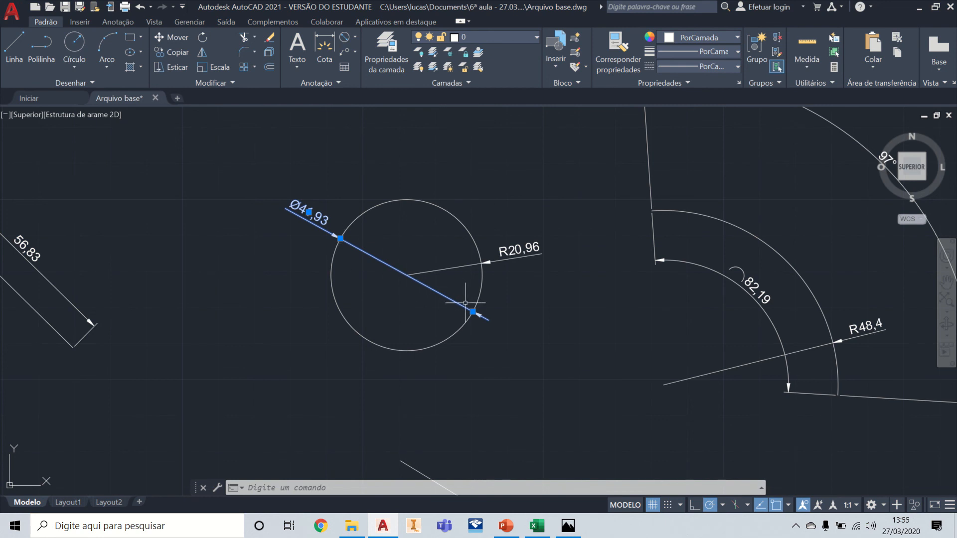
{"action": "scroll", "coordinate": [315, 220], "scroll_direction": "up", "scroll_amount": 6}
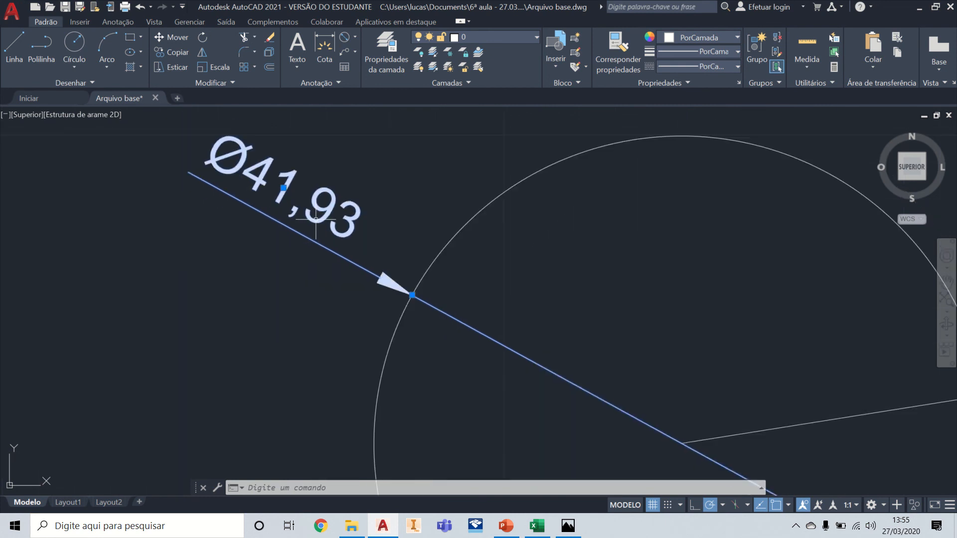
{"action": "middle_click_drag", "start_coordinate": [365, 161], "coordinate": [424, 225]}
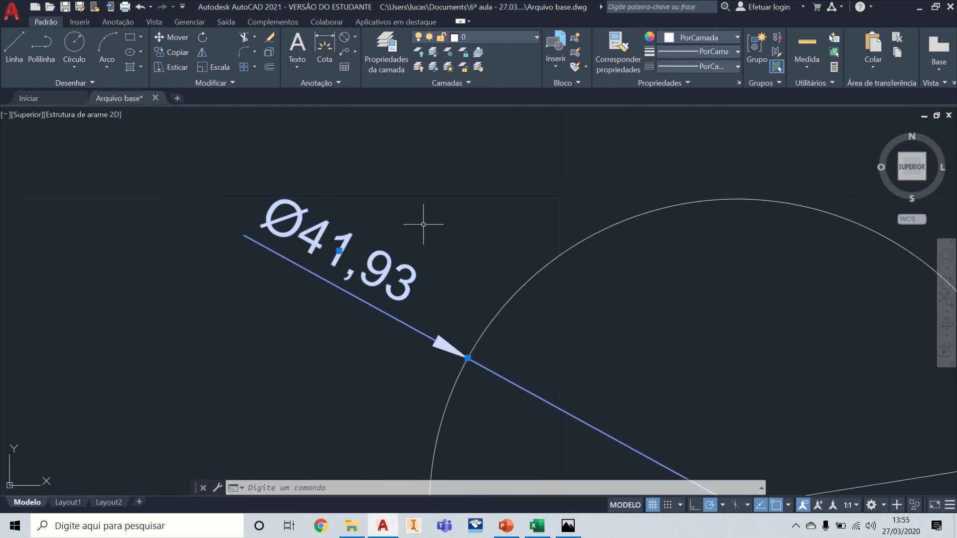
Step: Add a diameter dimension to the lower arc with the text outside its lower-right side, and select that dimension
{"action": "scroll", "coordinate": [423, 224], "scroll_direction": "down", "scroll_amount": 4}
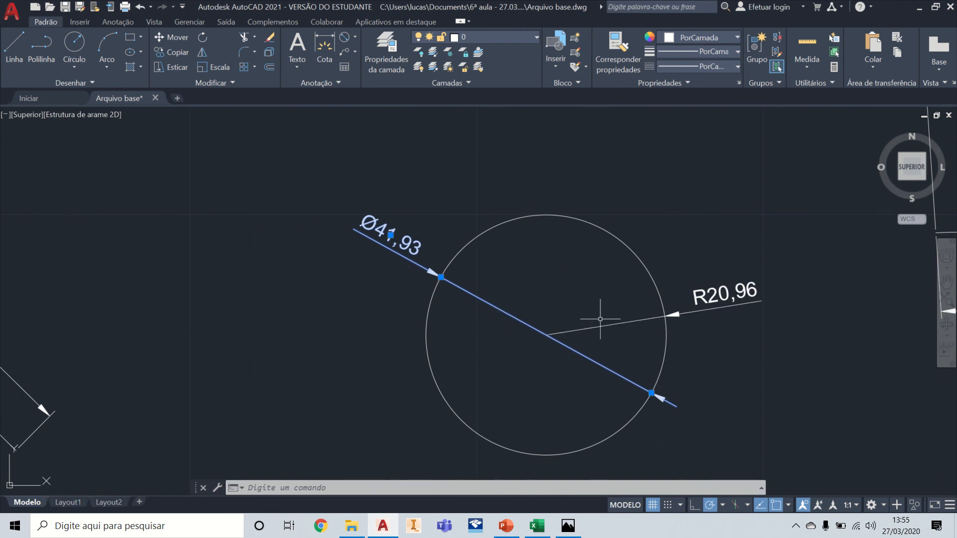
{"action": "key", "text": "Escape"}
{"action": "left_click", "coordinate": [345, 38]}
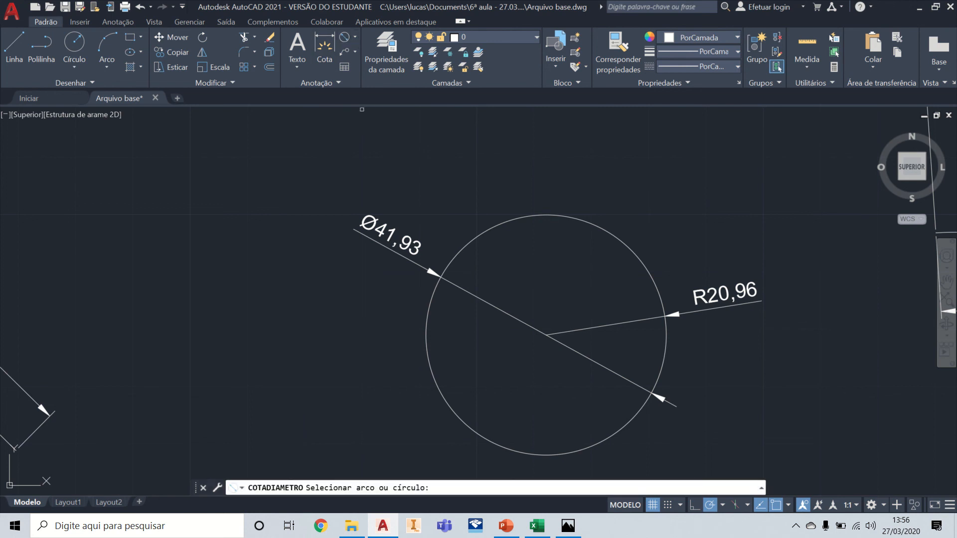
{"action": "scroll", "coordinate": [369, 107], "scroll_direction": "down", "scroll_amount": 5}
{"action": "scroll", "coordinate": [439, 172], "scroll_direction": "up", "scroll_amount": 2}
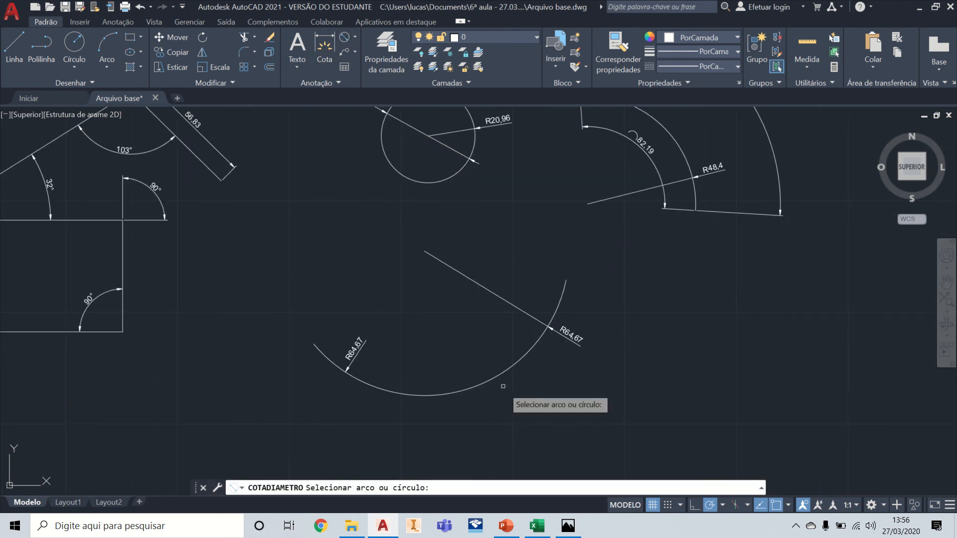
{"action": "left_click", "coordinate": [438, 393]}
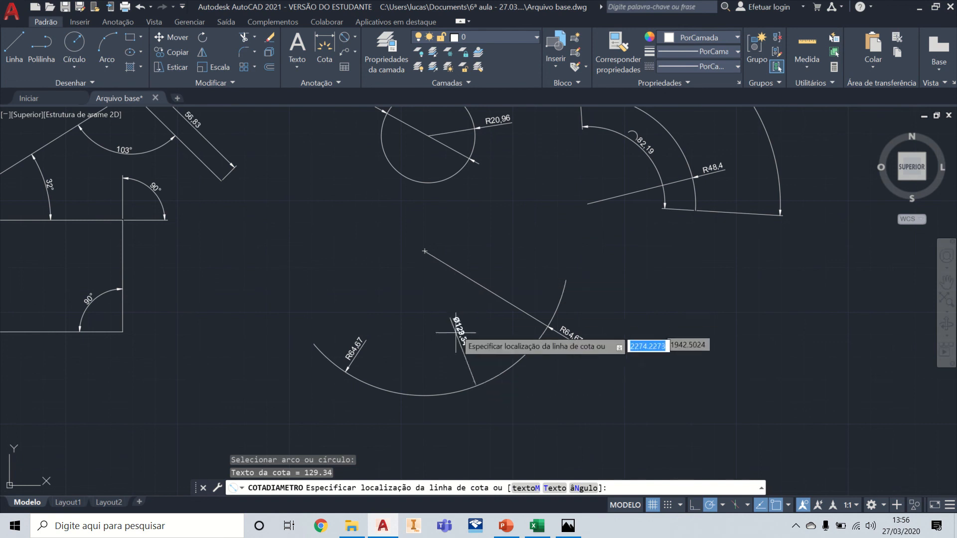
{"action": "left_click", "coordinate": [542, 388]}
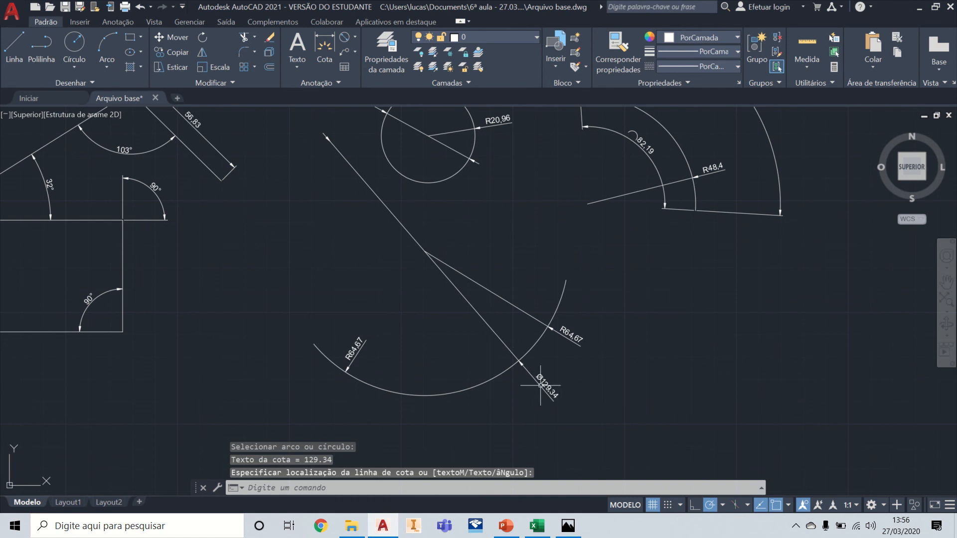
{"action": "left_click", "coordinate": [497, 335]}
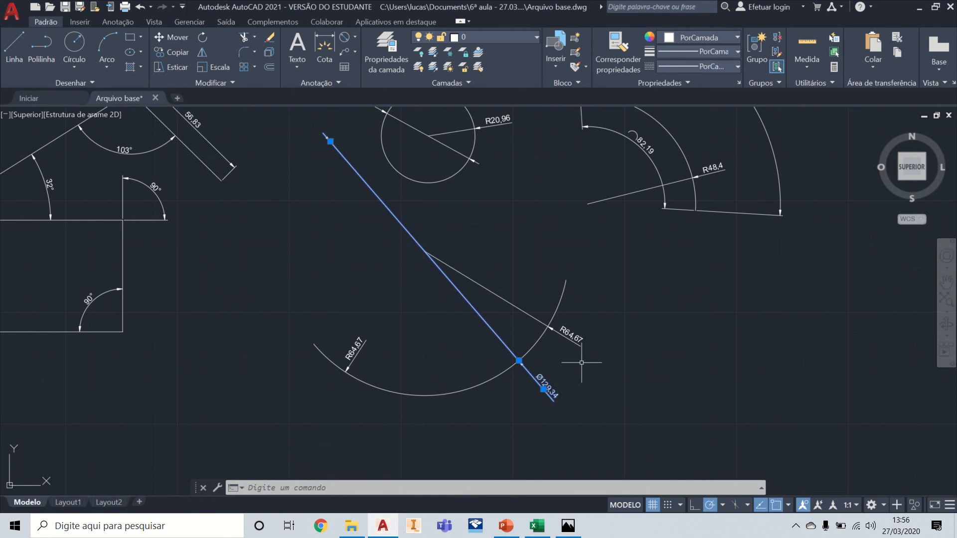
Step: Examine the lower arc's diameter dimension up close, and compare it with the other dimensions on the circle, arcs, lines and rectangle
{"action": "scroll", "coordinate": [555, 389], "scroll_direction": "up", "scroll_amount": 2}
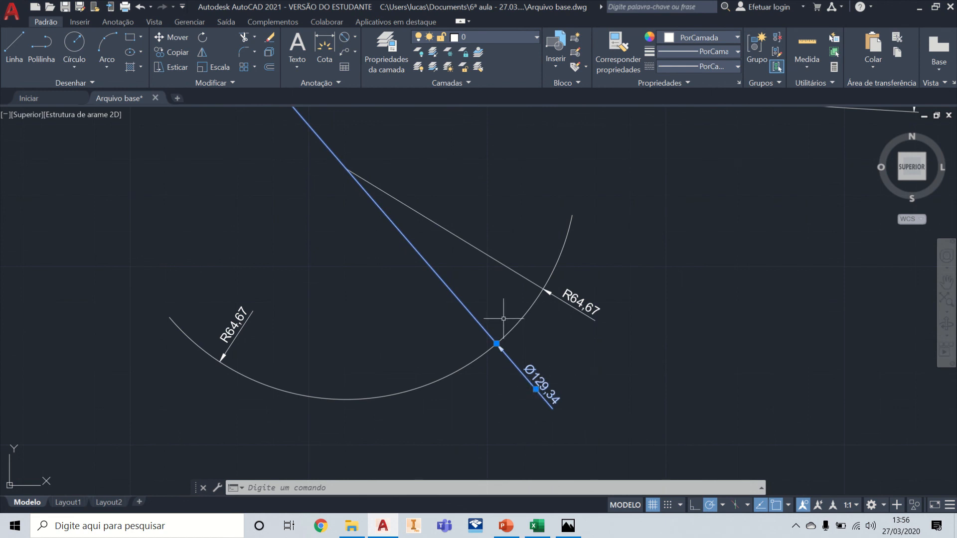
{"action": "scroll", "coordinate": [504, 318], "scroll_direction": "down", "scroll_amount": 2}
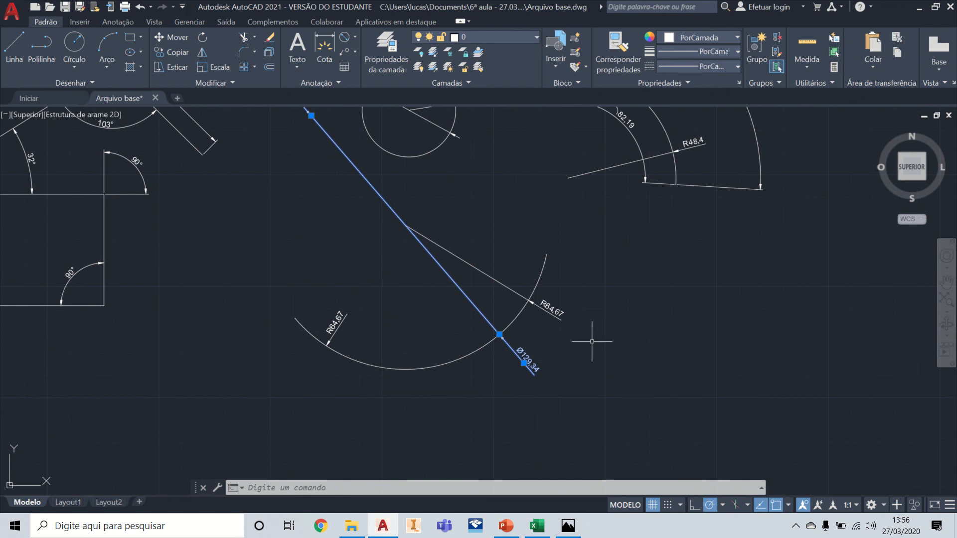
{"action": "scroll", "coordinate": [333, 323], "scroll_direction": "up", "scroll_amount": 4}
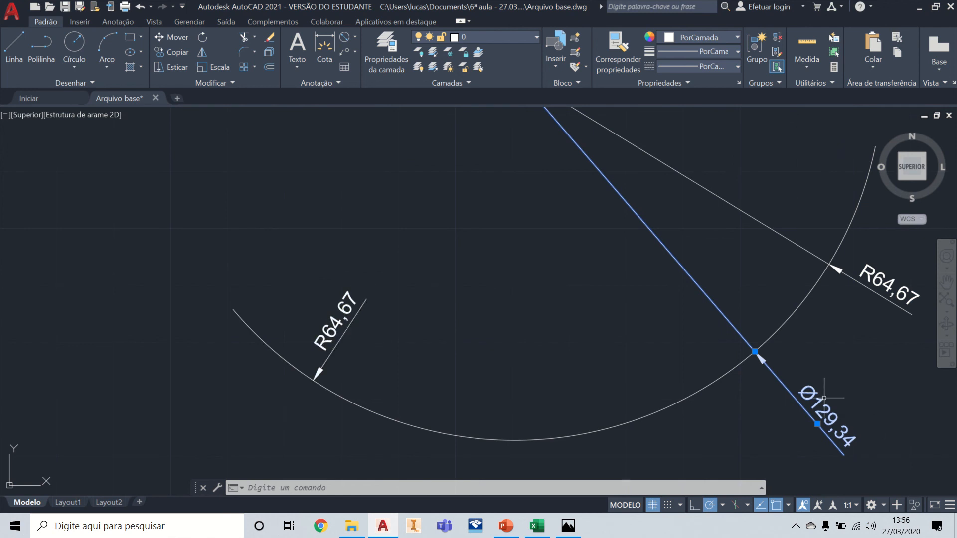
{"action": "scroll", "coordinate": [812, 358], "scroll_direction": "down", "scroll_amount": 5}
{"action": "mouse_move", "coordinate": [803, 345]}
{"action": "middle_mouse_down"}
{"action": "mouse_move", "coordinate": [765, 428]}
{"action": "mouse_move", "coordinate": [599, 411]}
{"action": "middle_mouse_up"}
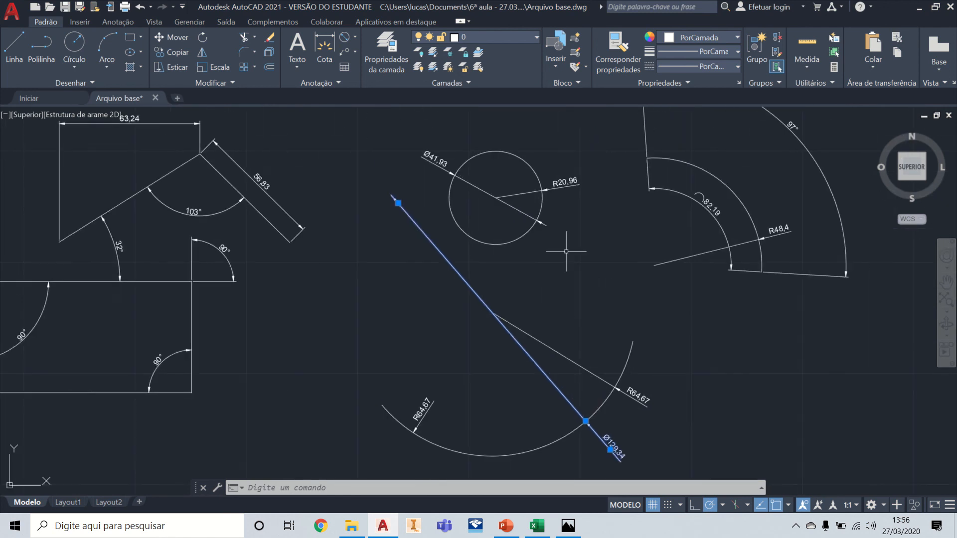
{"action": "scroll", "coordinate": [709, 213], "scroll_direction": "up", "scroll_amount": 4}
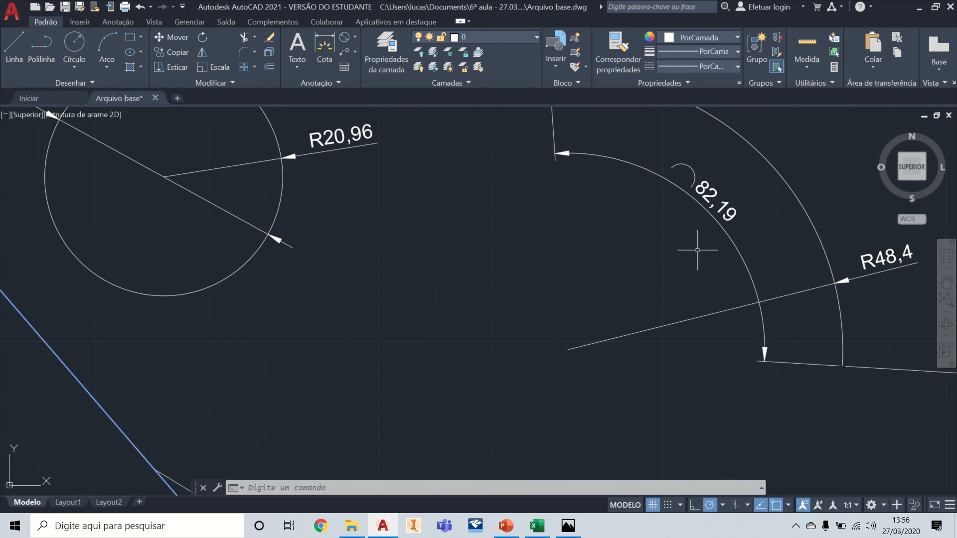
{"action": "scroll", "coordinate": [710, 305], "scroll_direction": "down", "scroll_amount": 4}
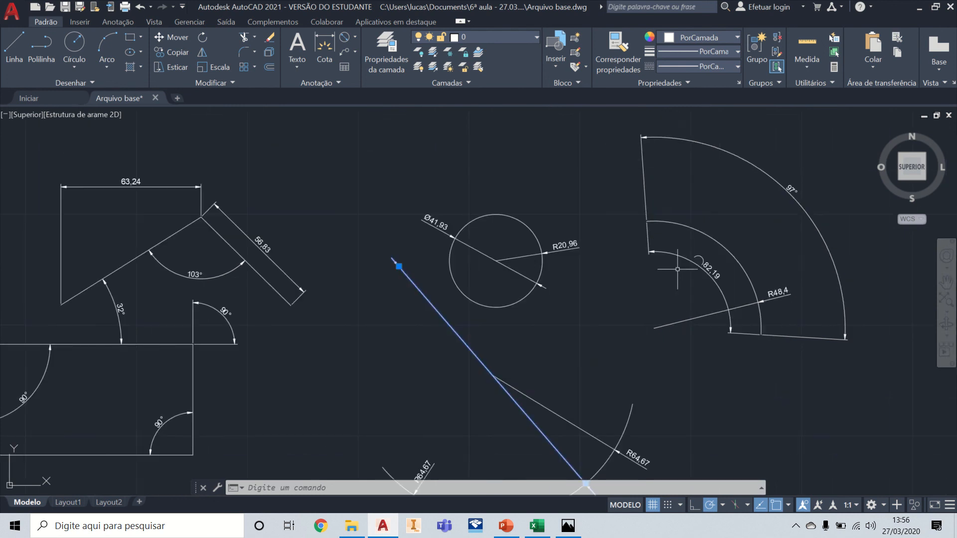
{"action": "mouse_move", "coordinate": [589, 274]}
{"action": "middle_mouse_down"}
{"action": "mouse_move", "coordinate": [626, 279]}
{"action": "mouse_move", "coordinate": [848, 260]}
{"action": "middle_mouse_up"}
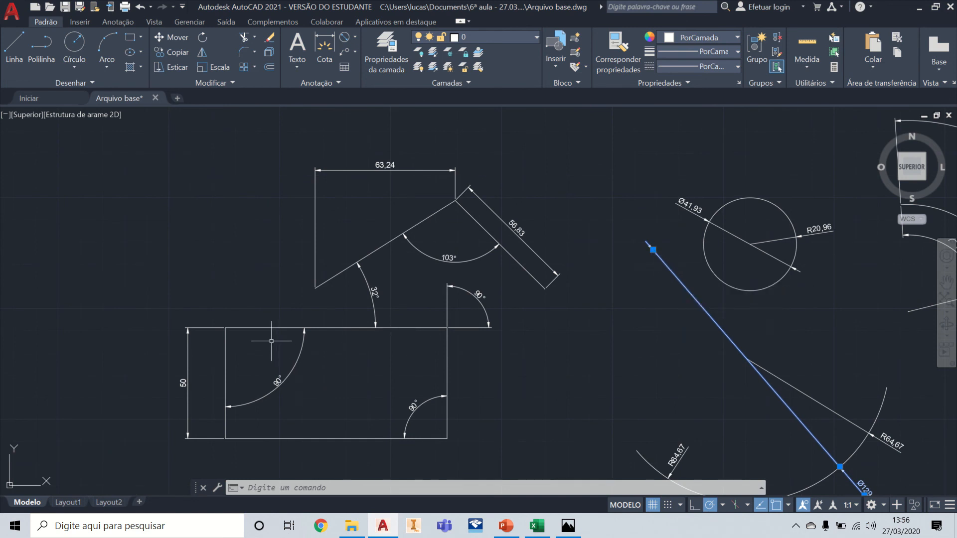
{"action": "middle_click_drag", "start_coordinate": [272, 338], "coordinate": [284, 306]}
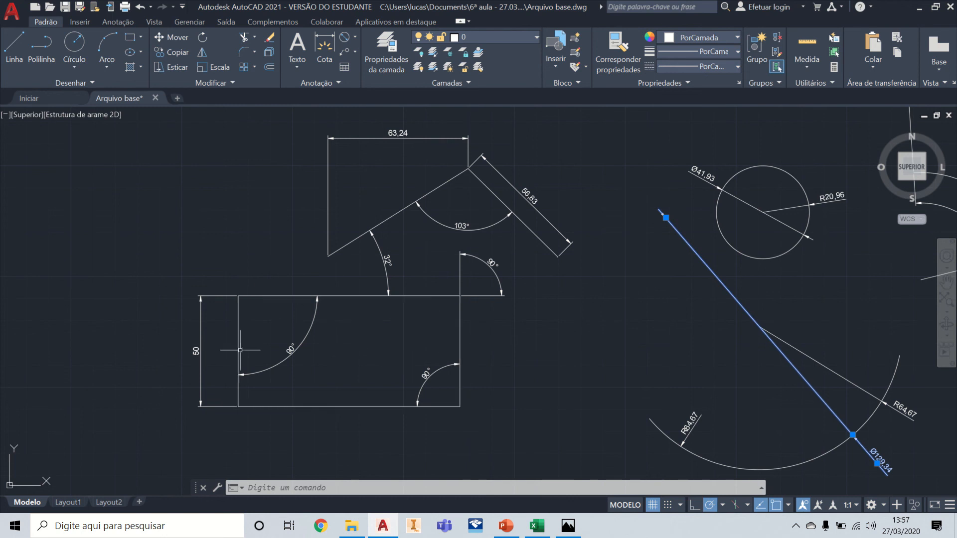
{"action": "scroll", "coordinate": [182, 351], "scroll_direction": "up", "scroll_amount": 4}
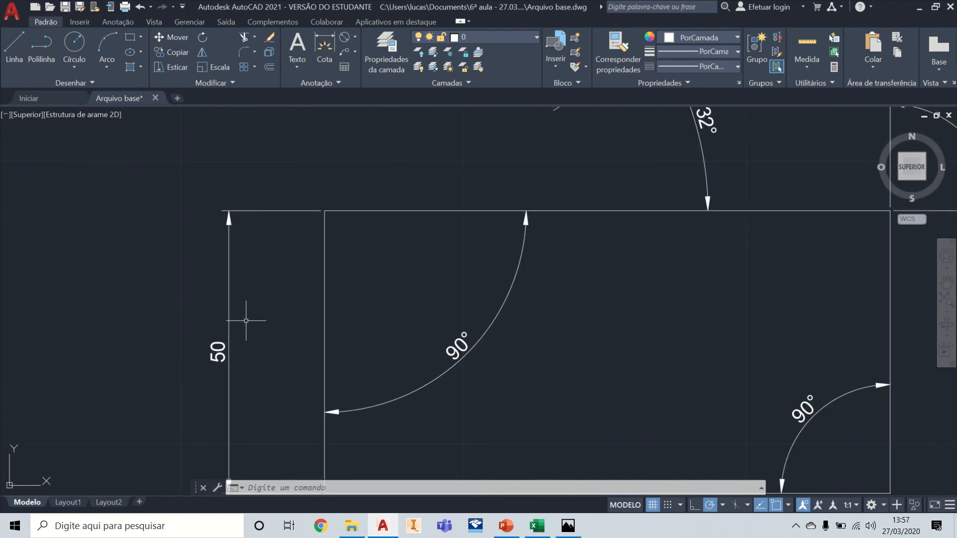
{"action": "scroll", "coordinate": [246, 320], "scroll_direction": "down", "scroll_amount": 2}
{"action": "scroll", "coordinate": [506, 288], "scroll_direction": "down", "scroll_amount": 2}
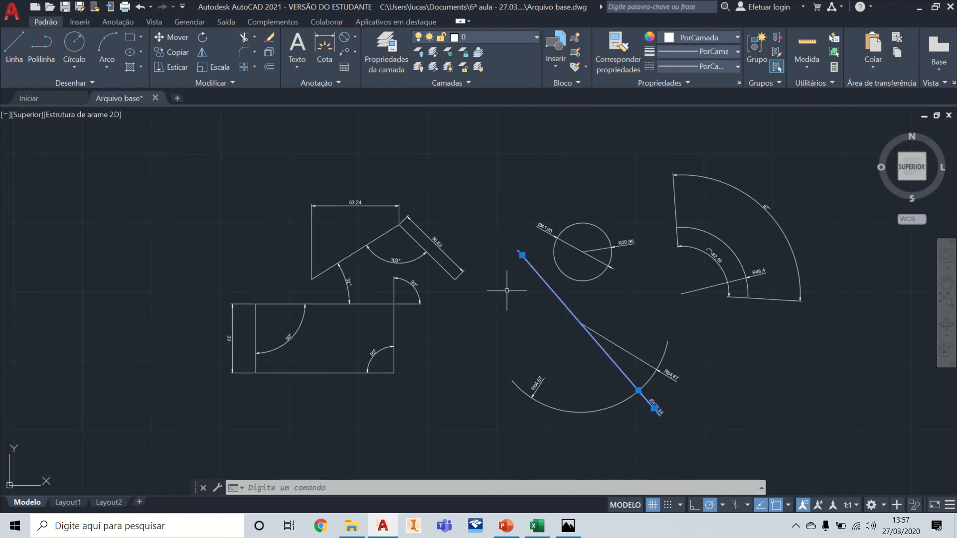
{"action": "scroll", "coordinate": [523, 284], "scroll_direction": "up", "scroll_amount": 4}
{"action": "scroll", "coordinate": [518, 174], "scroll_direction": "down", "scroll_amount": 2}
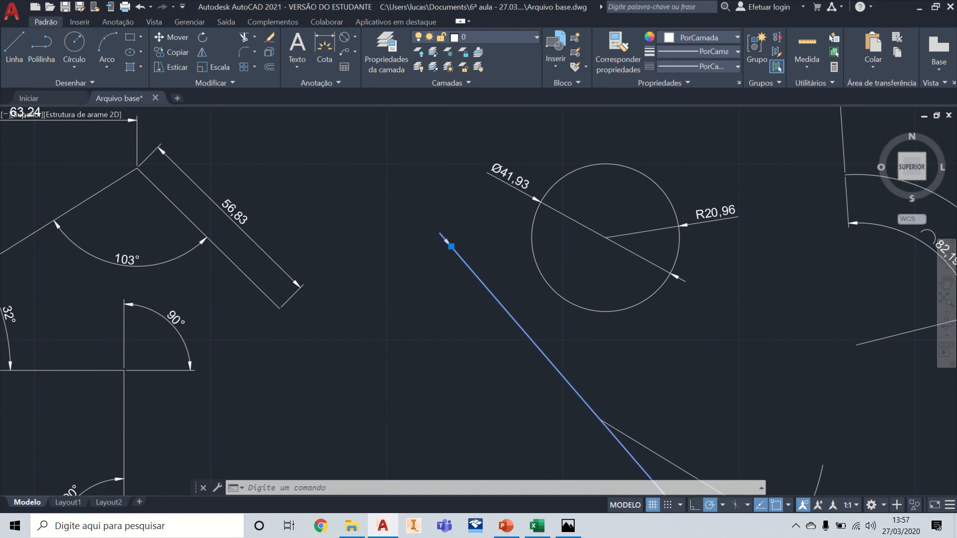
{"action": "mouse_move", "coordinate": [141, 327]}
{"action": "middle_mouse_down"}
{"action": "mouse_move", "coordinate": [596, 254]}
{"action": "mouse_move", "coordinate": [521, 279]}
{"action": "mouse_move", "coordinate": [493, 320]}
{"action": "middle_mouse_up"}
{"action": "scroll", "coordinate": [342, 325], "scroll_direction": "up", "scroll_amount": 2}
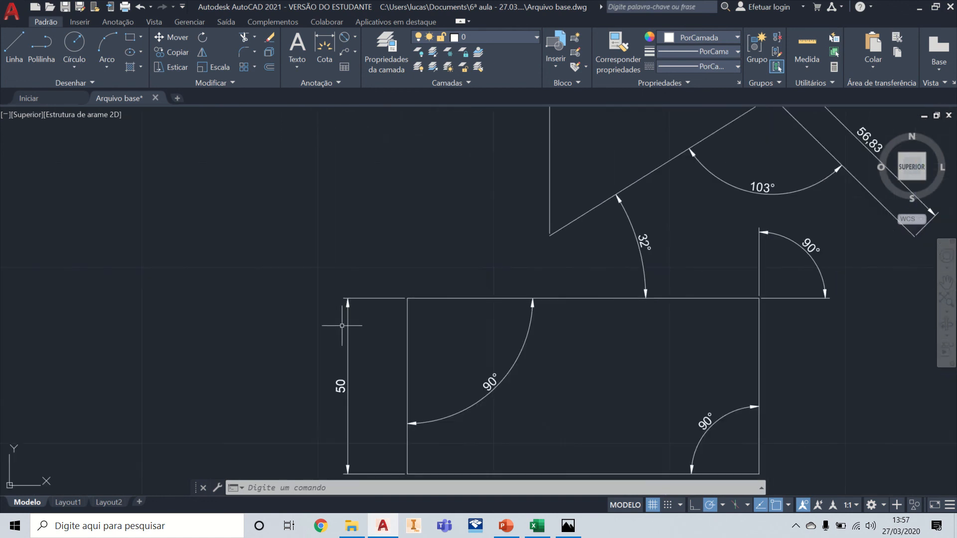
{"action": "middle_click_drag", "start_coordinate": [404, 338], "coordinate": [354, 324]}
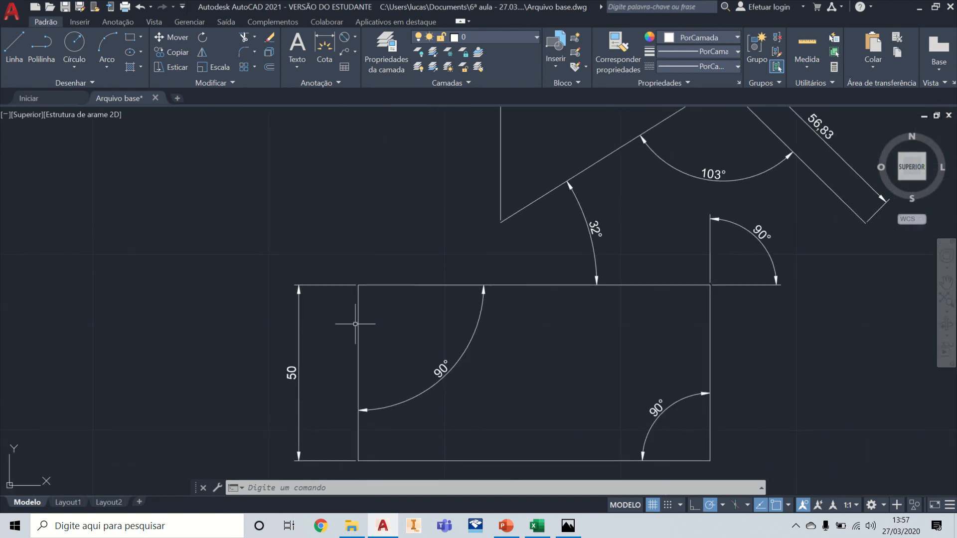
{"action": "left_click", "coordinate": [299, 330]}
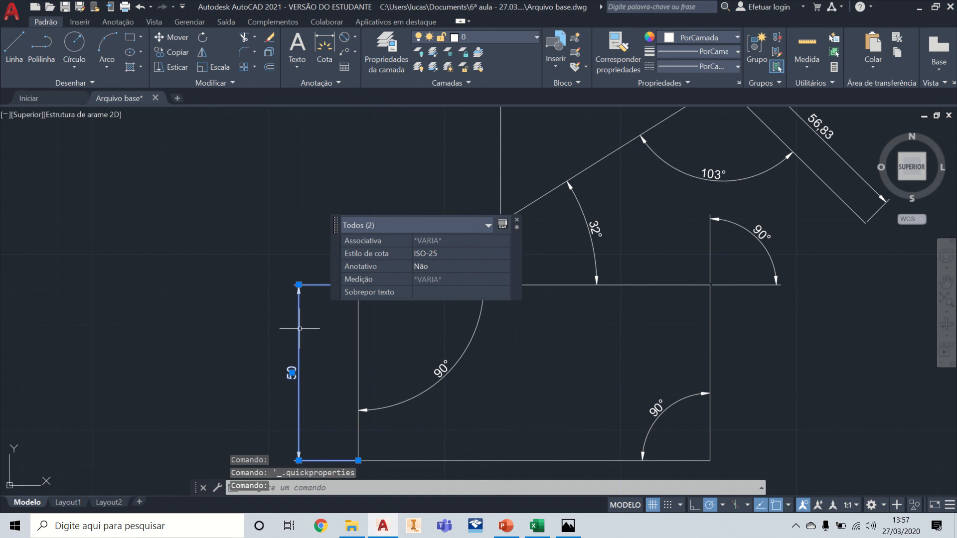
{"action": "double_click", "coordinate": [300, 328]}
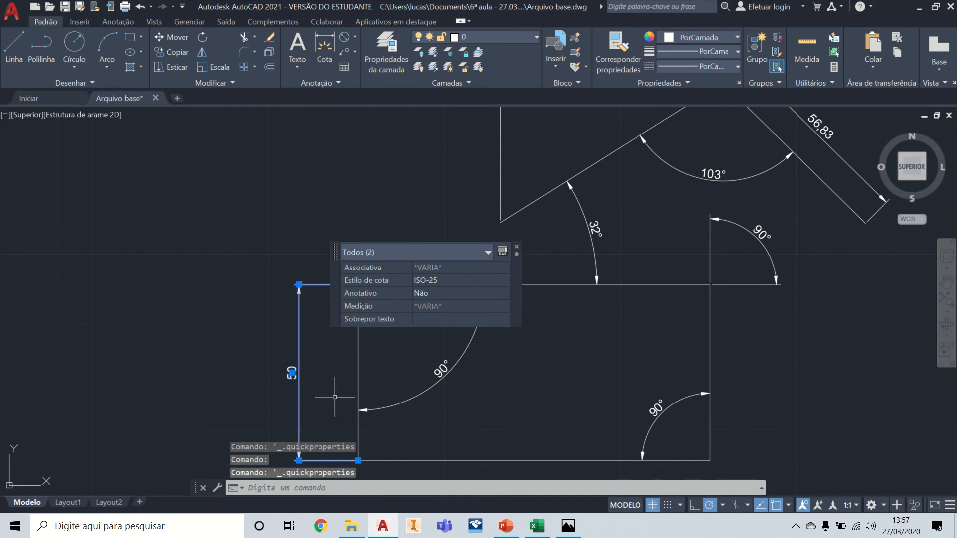
{"action": "key", "text": "Escape"}
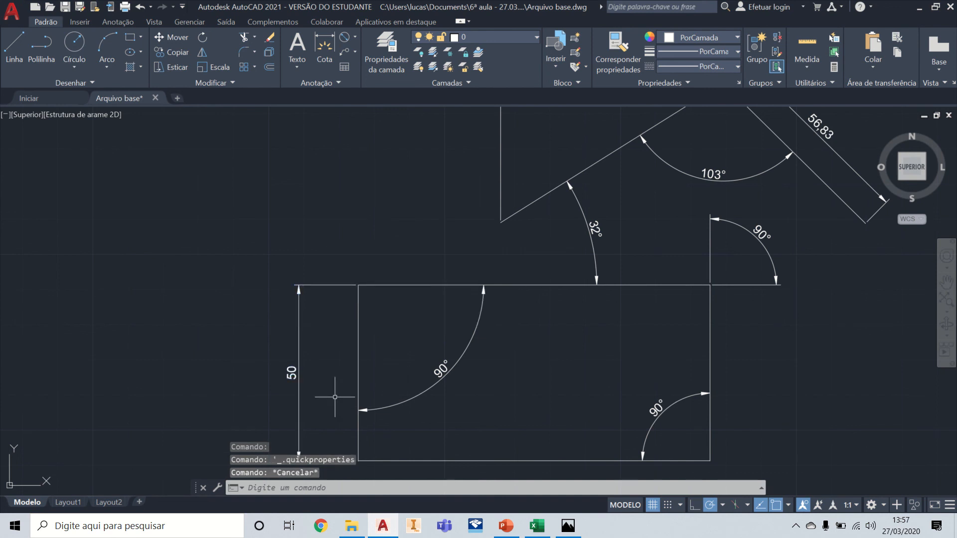
Step: Open the full properties of the rectangle's vertical dimension and enlarge the palette to show more settings
{"action": "left_click", "coordinate": [298, 338]}
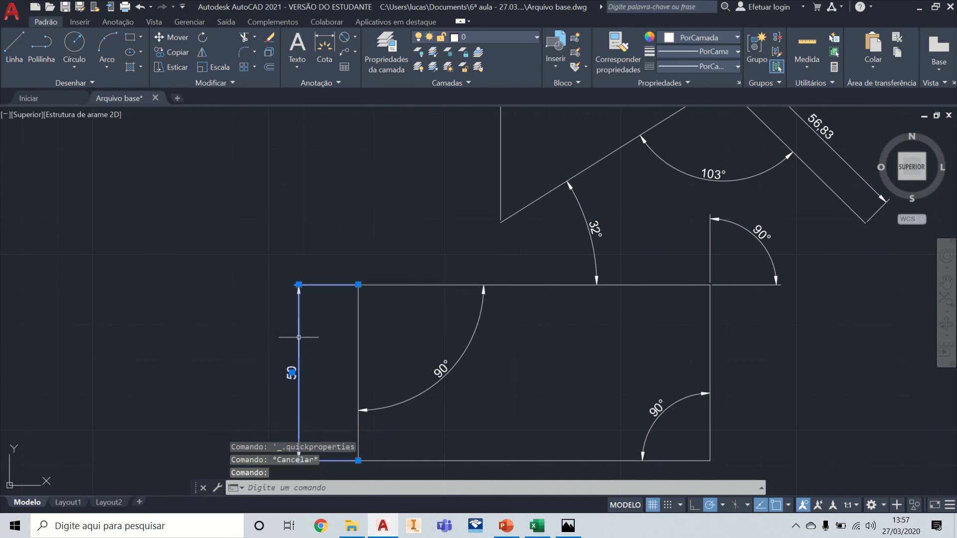
{"action": "right_click", "coordinate": [300, 313]}
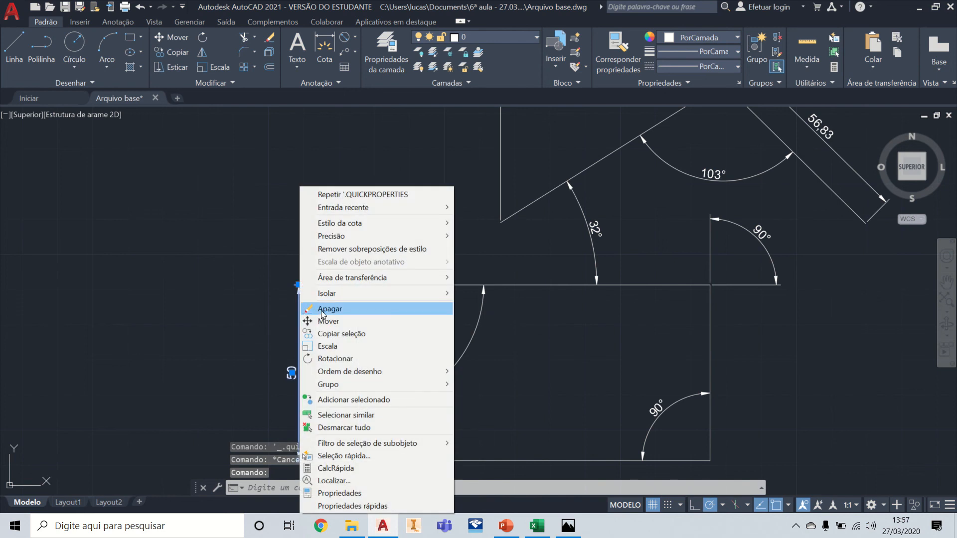
{"action": "left_click", "coordinate": [375, 494]}
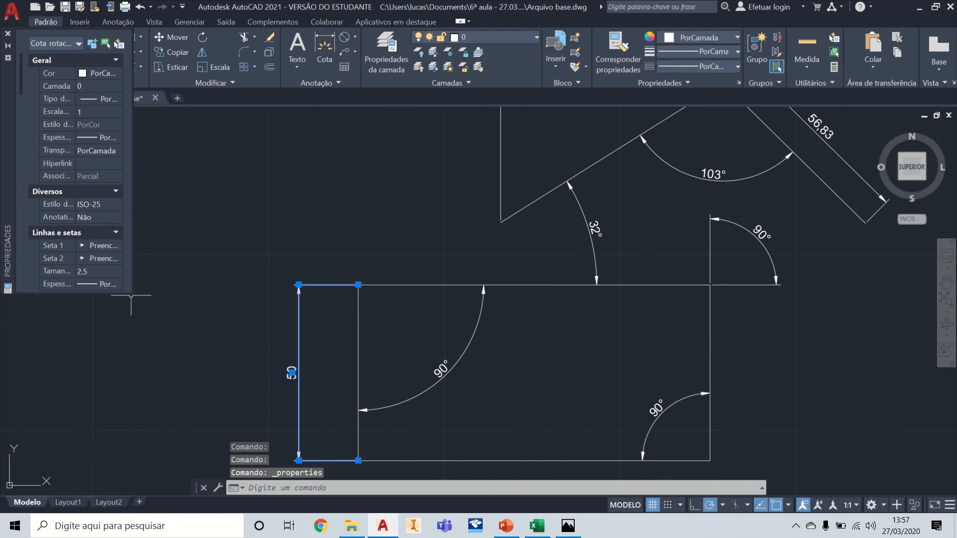
{"action": "left_click_drag", "start_coordinate": [131, 294], "coordinate": [207, 448]}
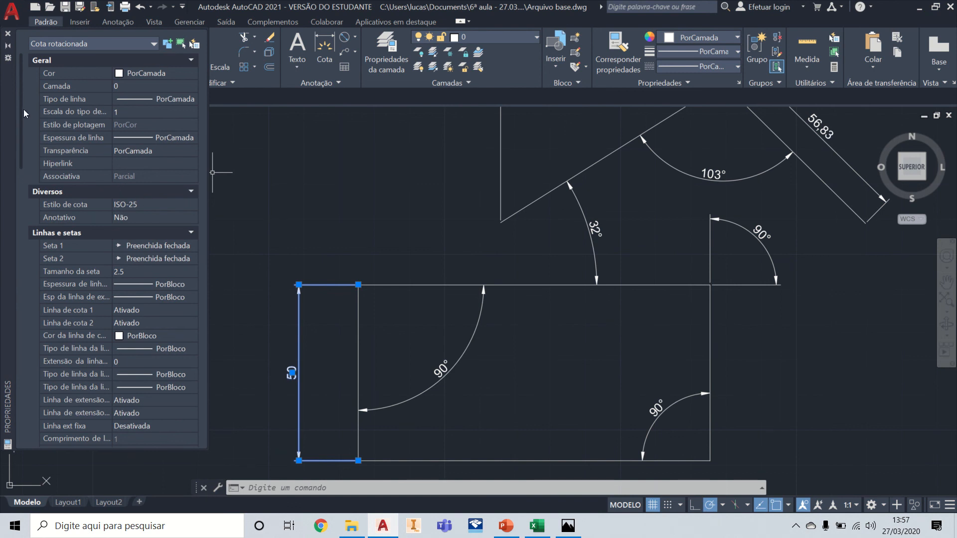
Step: Set the dimension prefix of the rectangle's vertical dimension to %%C, inspect its text up close, and close the properties
{"action": "left_click_drag", "start_coordinate": [22, 112], "coordinate": [19, 237]}
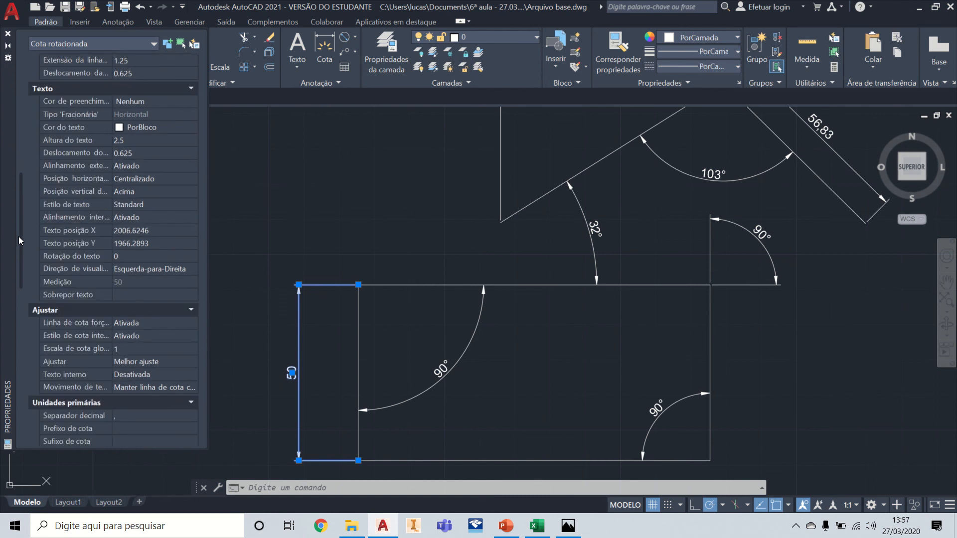
{"action": "left_click_drag", "start_coordinate": [19, 236], "coordinate": [19, 255]}
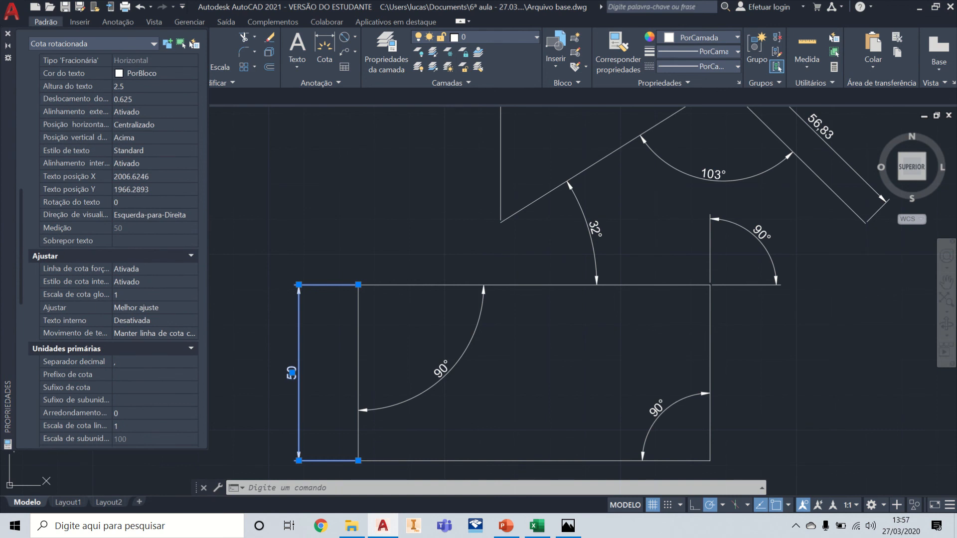
{"action": "left_click", "coordinate": [122, 376]}
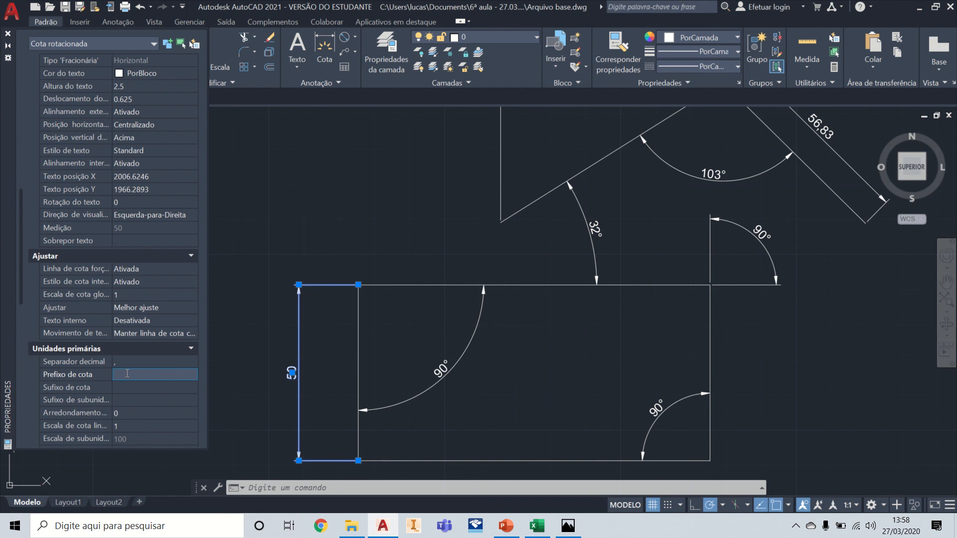
{"action": "type", "text": "%%C"}
{"action": "key", "text": "Tab"}
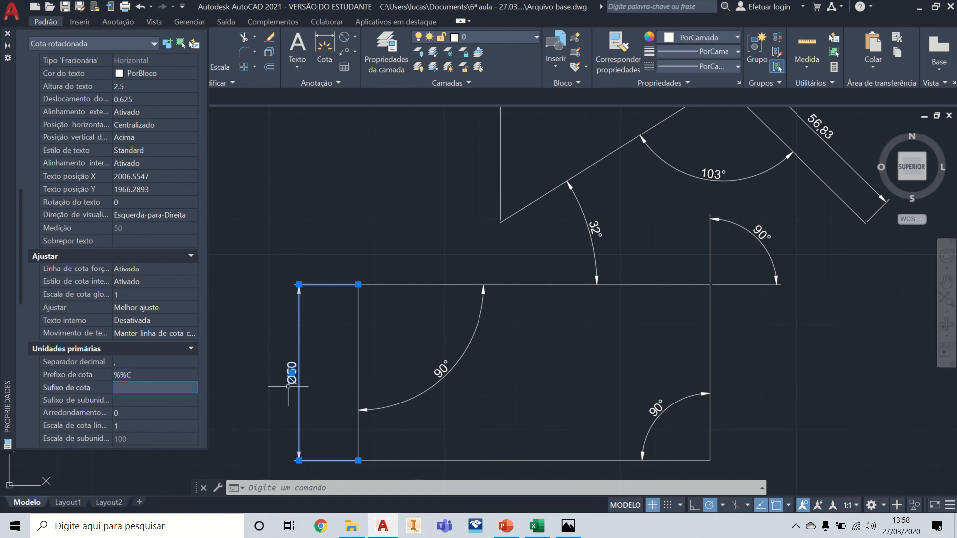
{"action": "scroll", "coordinate": [288, 386], "scroll_direction": "up", "scroll_amount": 6}
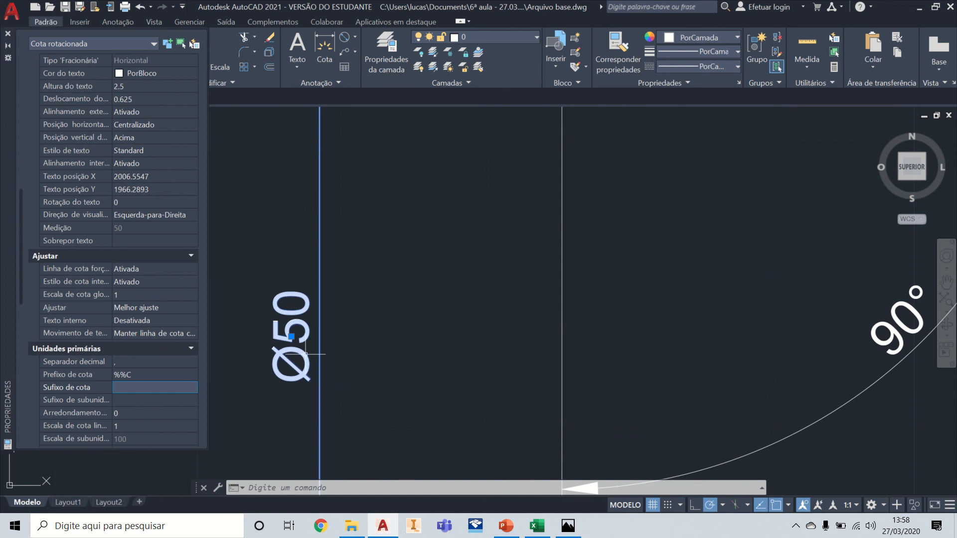
{"action": "scroll", "coordinate": [305, 354], "scroll_direction": "down", "scroll_amount": 4}
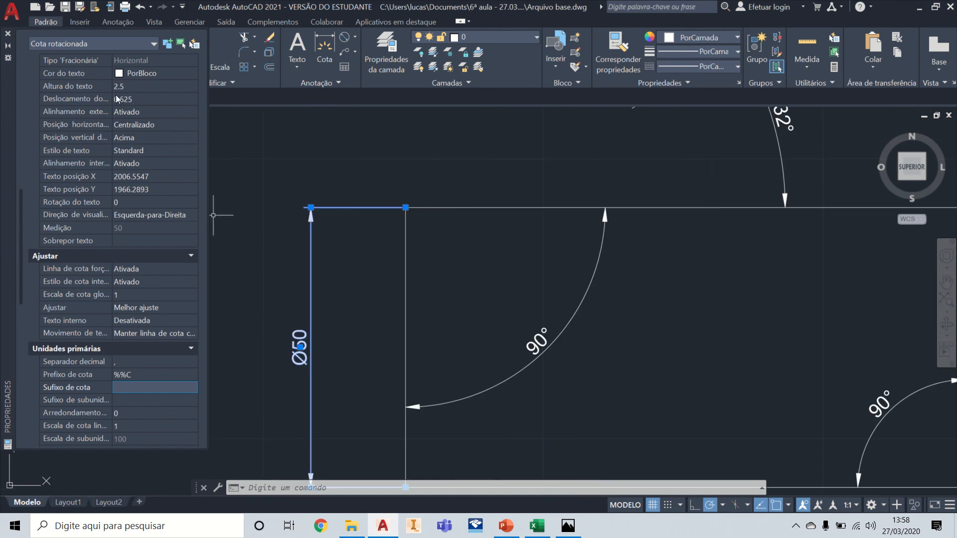
{"action": "left_click", "coordinate": [8, 34]}
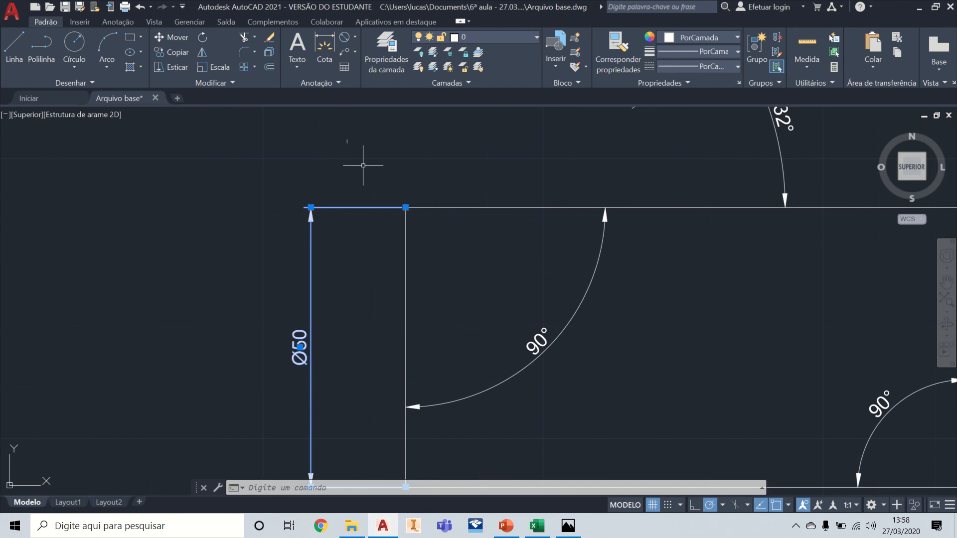
Step: Insert the Diameter symbol (%%c) before the text of the horizontal dimension above the slanted lines, and finish the text editing
{"action": "key", "text": "Escape"}
{"action": "scroll", "coordinate": [456, 187], "scroll_direction": "down", "scroll_amount": 3}
{"action": "middle_click_drag", "start_coordinate": [499, 194], "coordinate": [511, 400]}
{"action": "scroll", "coordinate": [568, 209], "scroll_direction": "up", "scroll_amount": 2}
{"action": "left_click", "coordinate": [579, 251]}
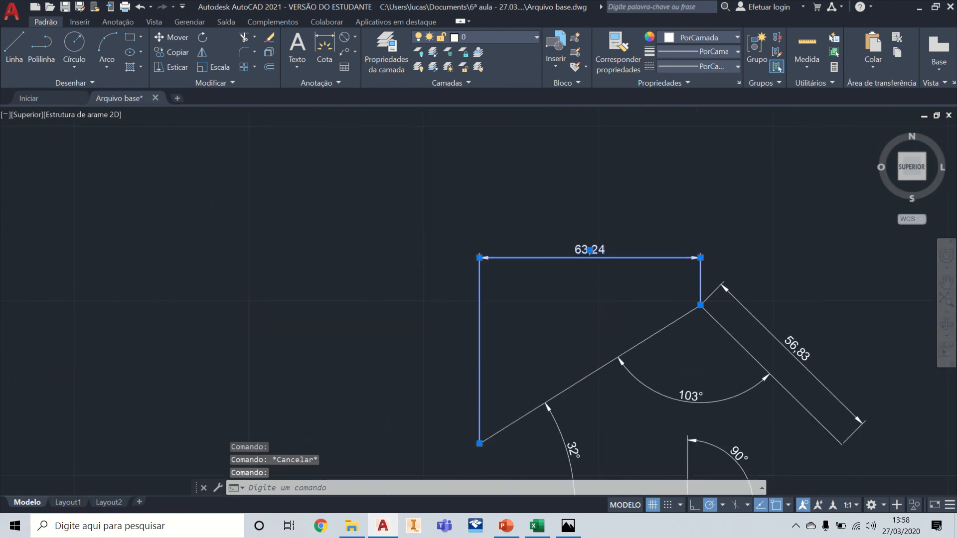
{"action": "scroll", "coordinate": [580, 251], "scroll_direction": "up", "scroll_amount": 4}
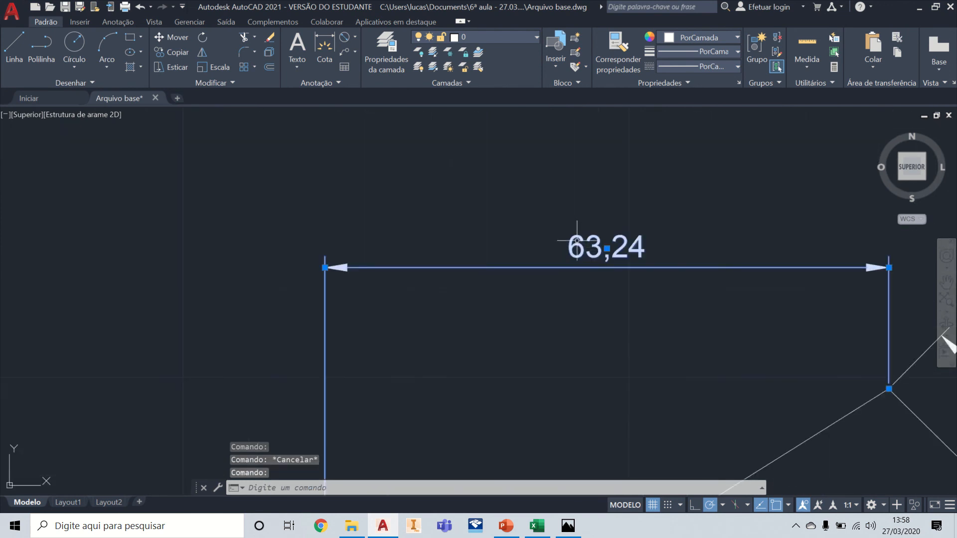
{"action": "double_click", "coordinate": [605, 244]}
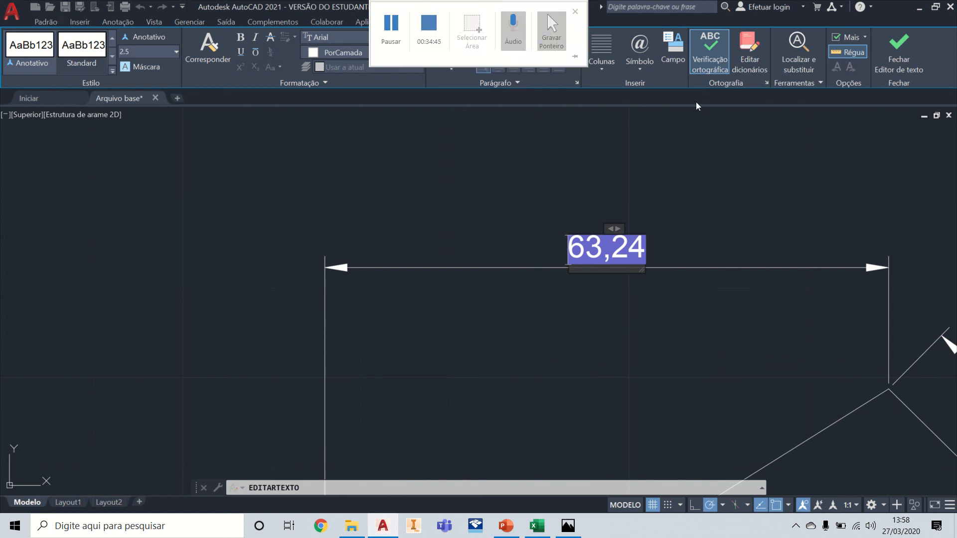
{"action": "left_click", "coordinate": [576, 254]}
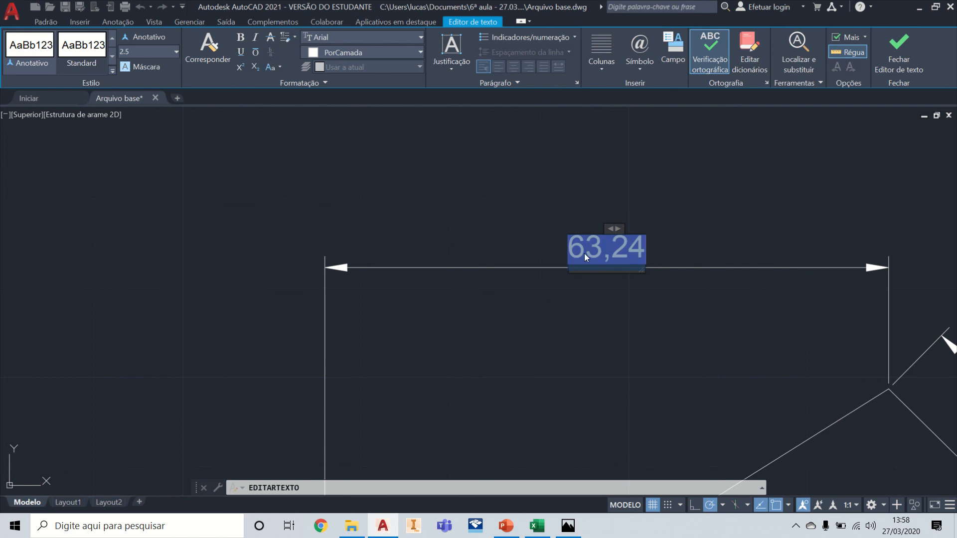
{"action": "left_click", "coordinate": [630, 250]}
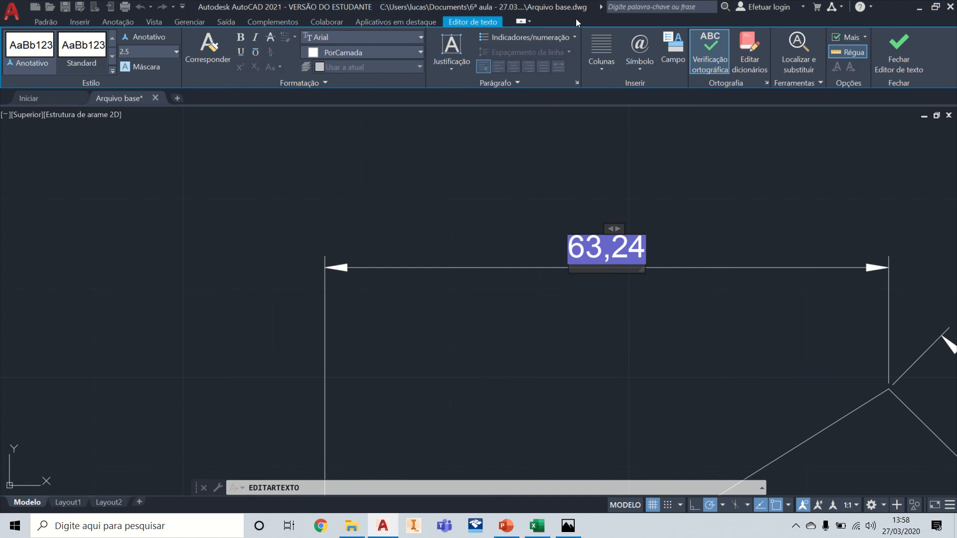
{"action": "left_click", "coordinate": [641, 70]}
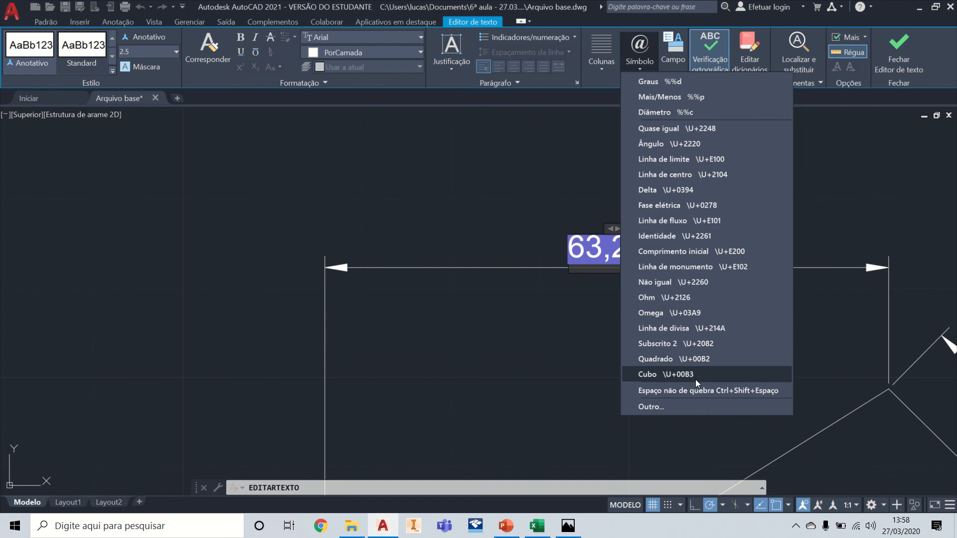
{"action": "left_click", "coordinate": [696, 113]}
{"action": "left_click", "coordinate": [728, 220]}
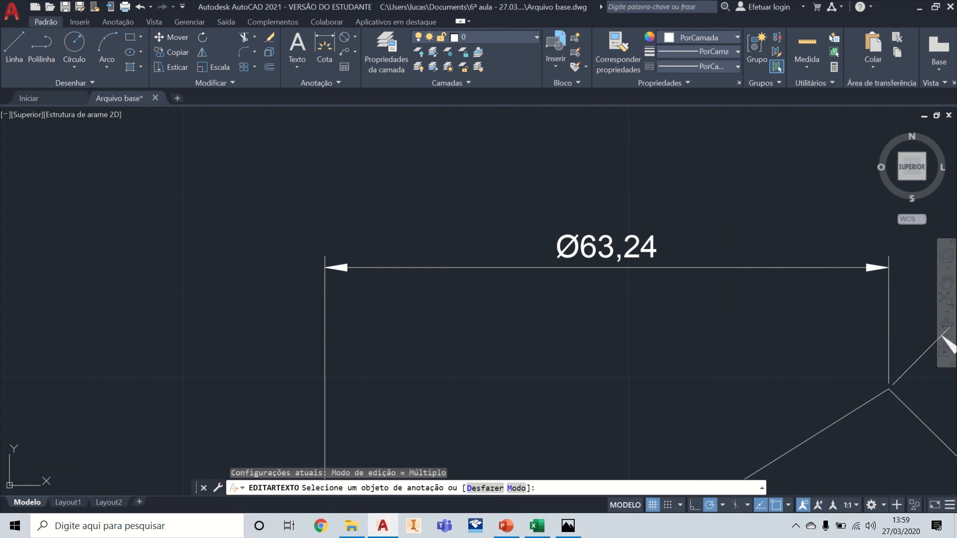
{"action": "key", "text": "Escape"}
Step: Switch to Photos to examine the floor plan in Planta baixa.jpg, and return to the AutoCAD drawing
{"action": "scroll", "coordinate": [498, 166], "scroll_direction": "down", "scroll_amount": 5}
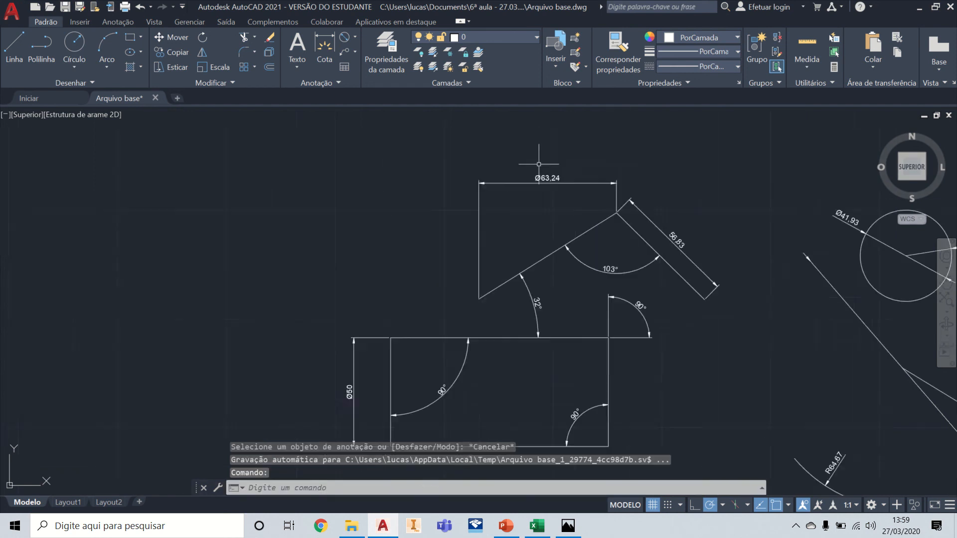
{"action": "middle_click_drag", "start_coordinate": [647, 200], "coordinate": [418, 231]}
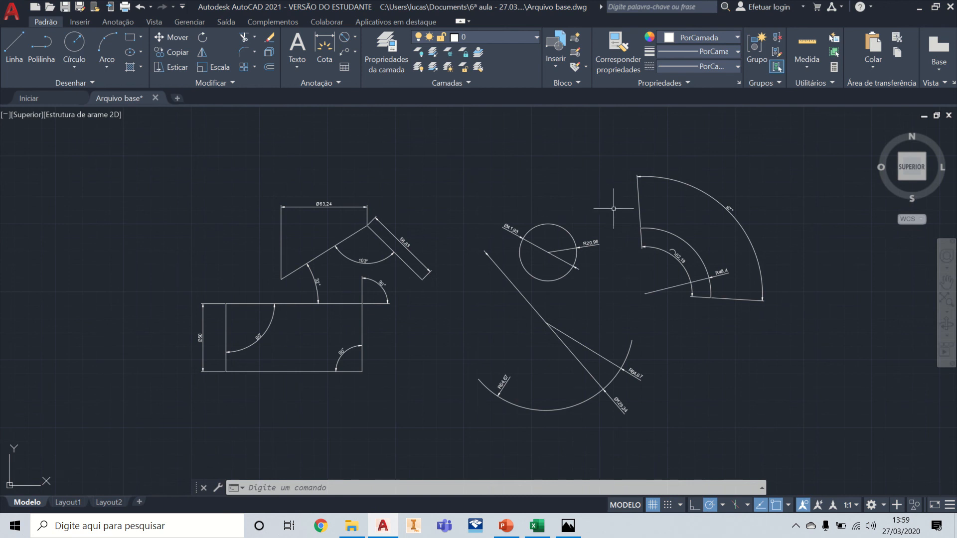
{"action": "left_click", "coordinate": [578, 533]}
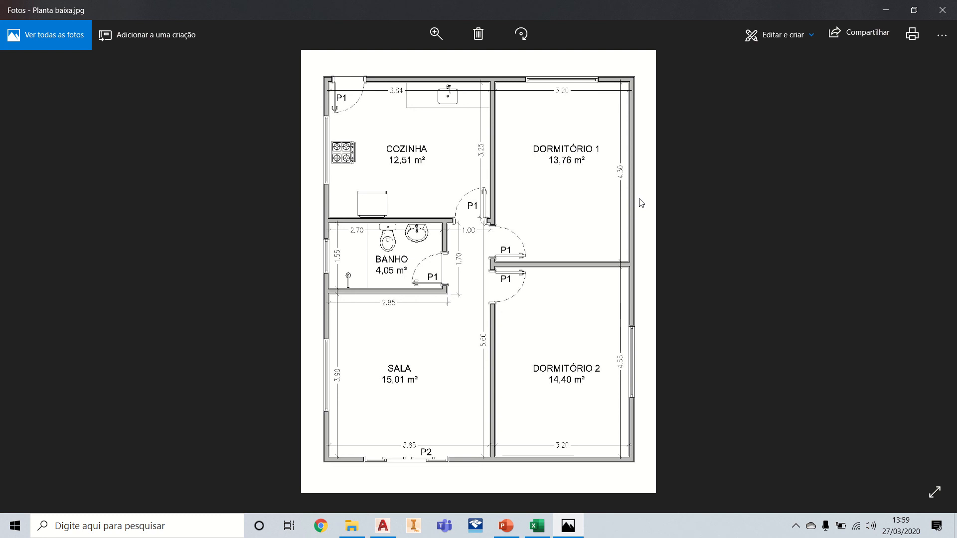
{"action": "left_click", "coordinate": [886, 11]}
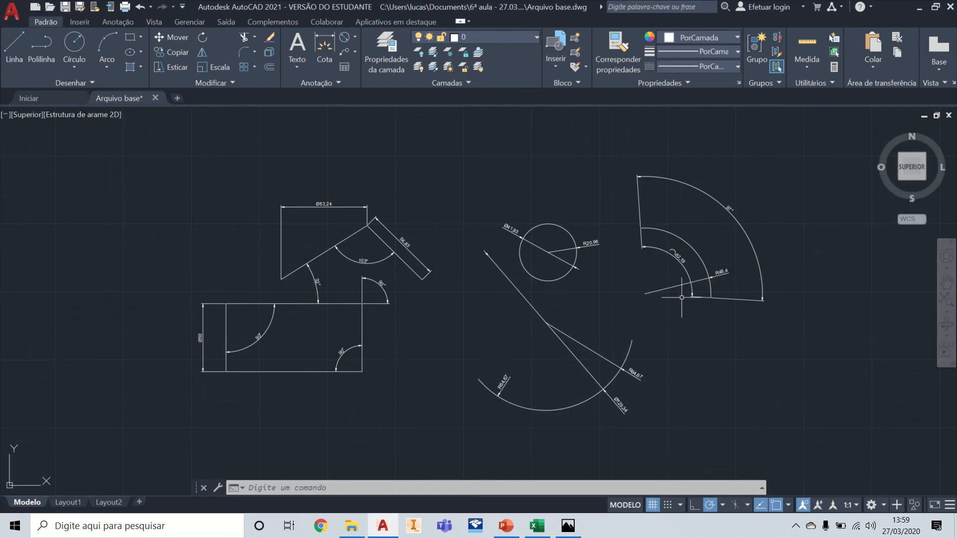